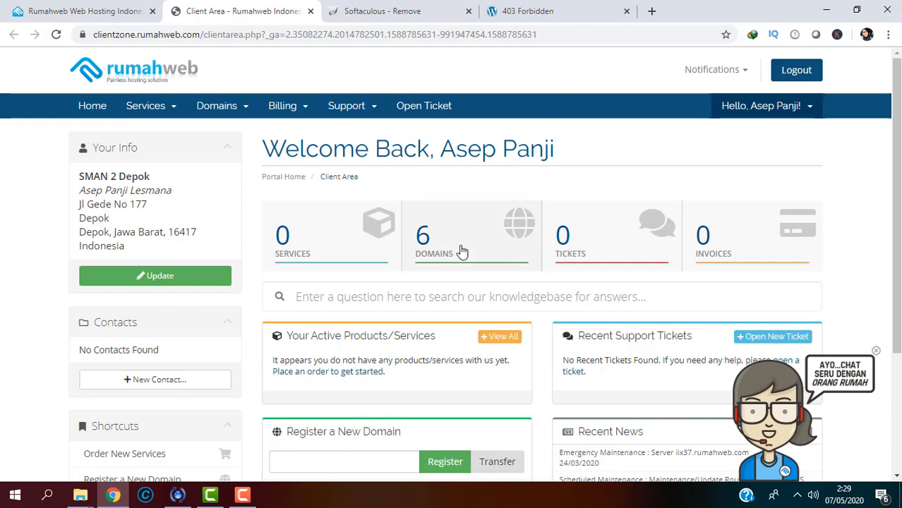
Step: From the Domains list, open Manage Nameservers for sman3kendari.sch.id
click(440, 256)
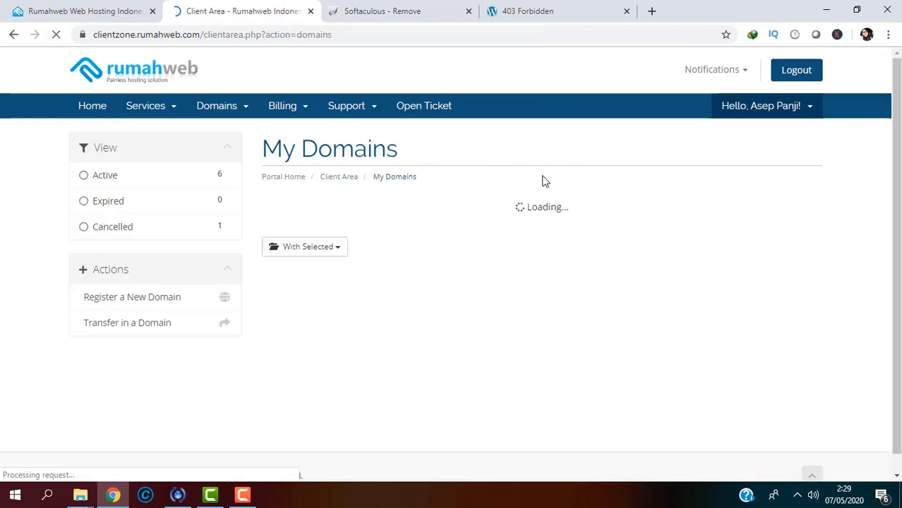
drag(899, 189, 900, 295)
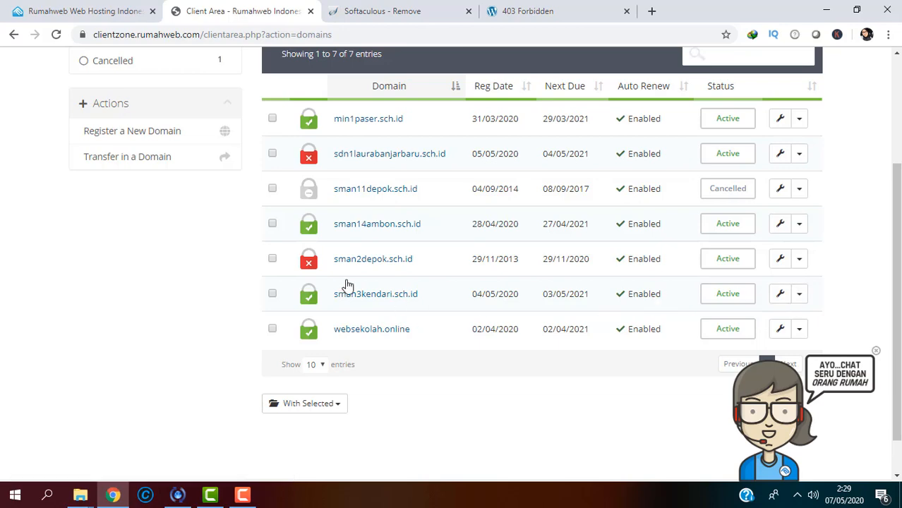
scroll(473, 139, up, 3)
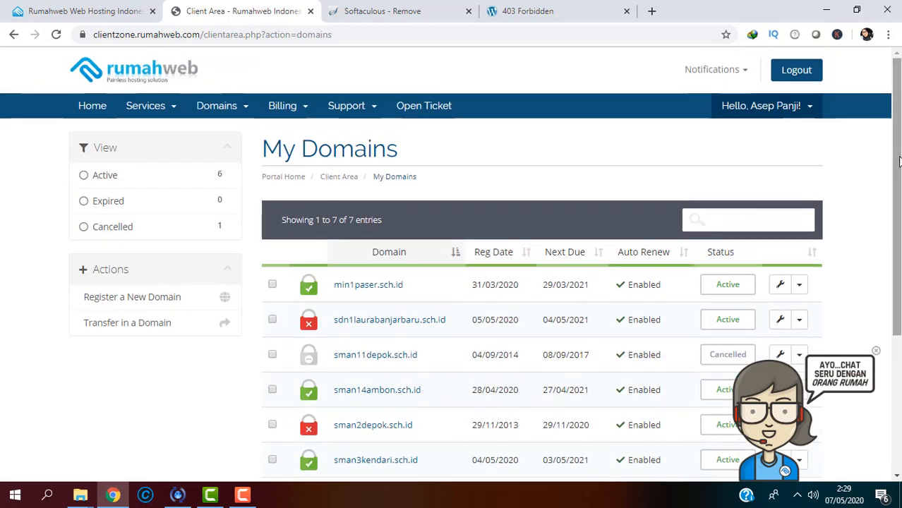
scroll(671, 151, down, 3)
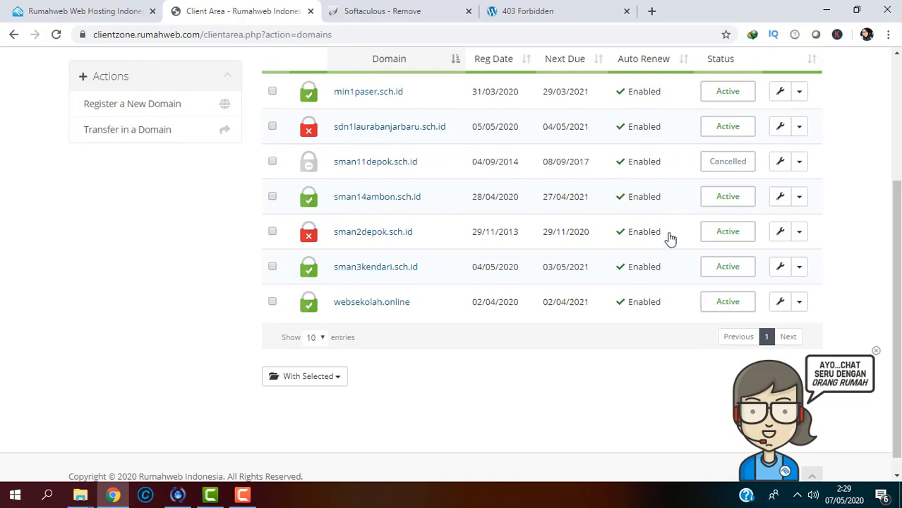
click(801, 271)
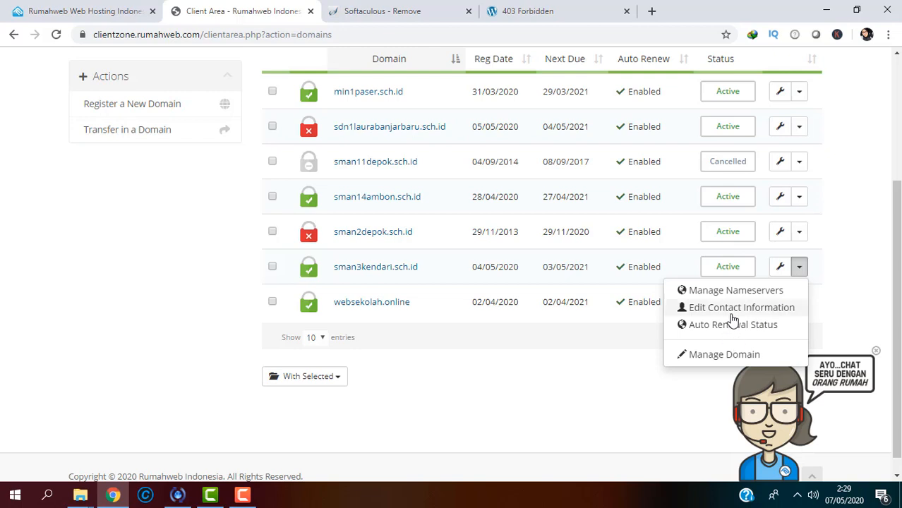
click(734, 294)
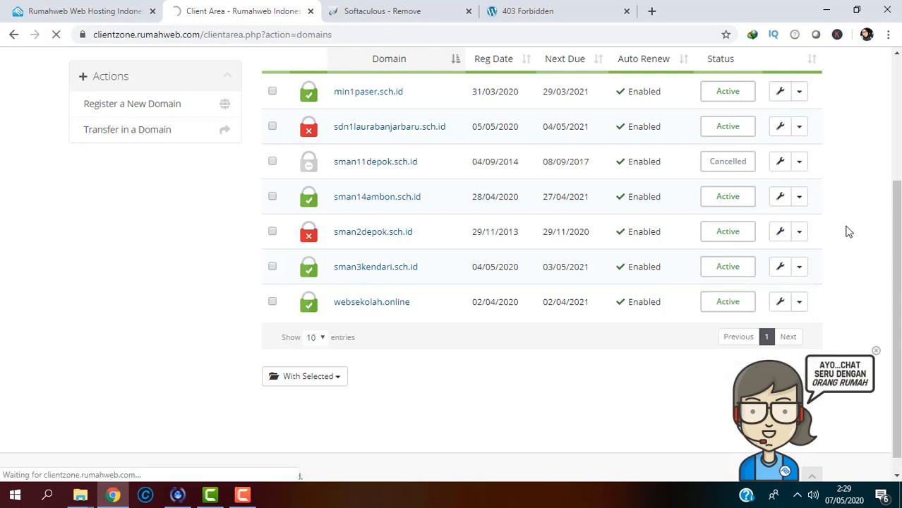
drag(898, 274, 897, 247)
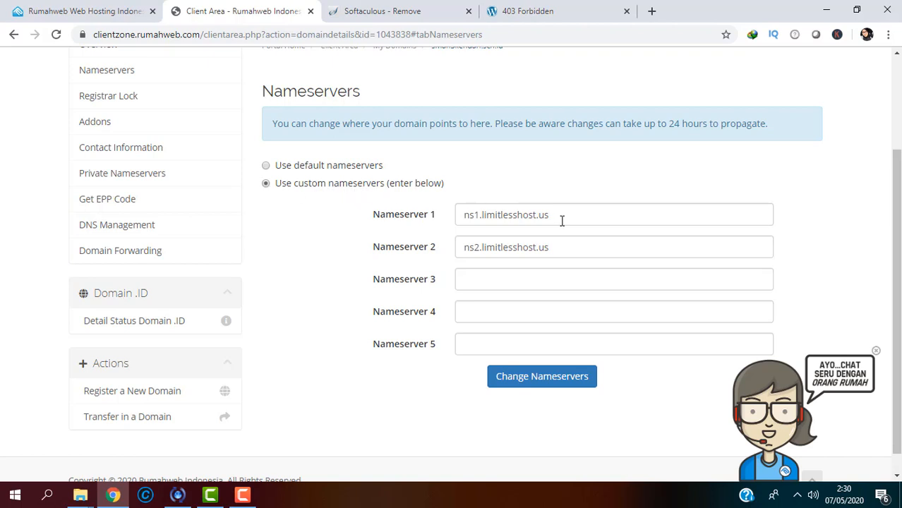
drag(545, 215, 463, 221)
drag(549, 247, 449, 248)
drag(551, 214, 449, 222)
drag(562, 244, 461, 240)
drag(559, 215, 452, 219)
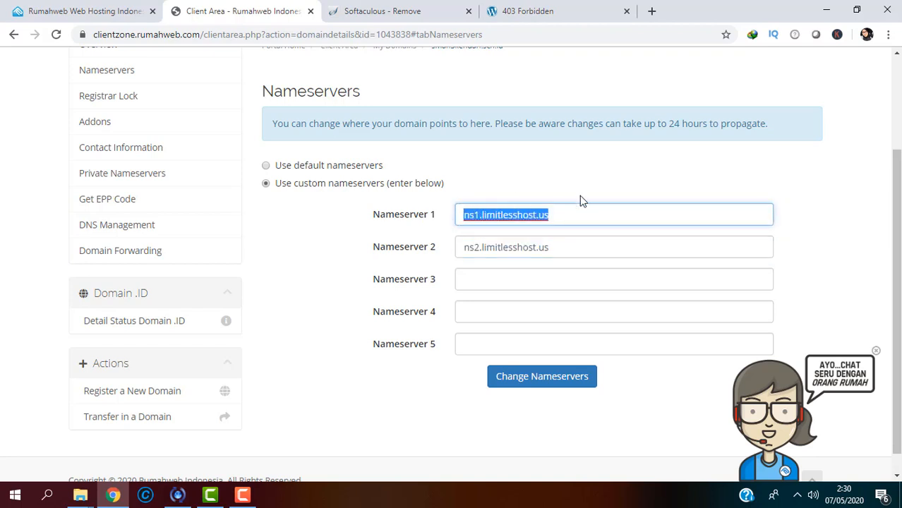
click(570, 218)
click(563, 244)
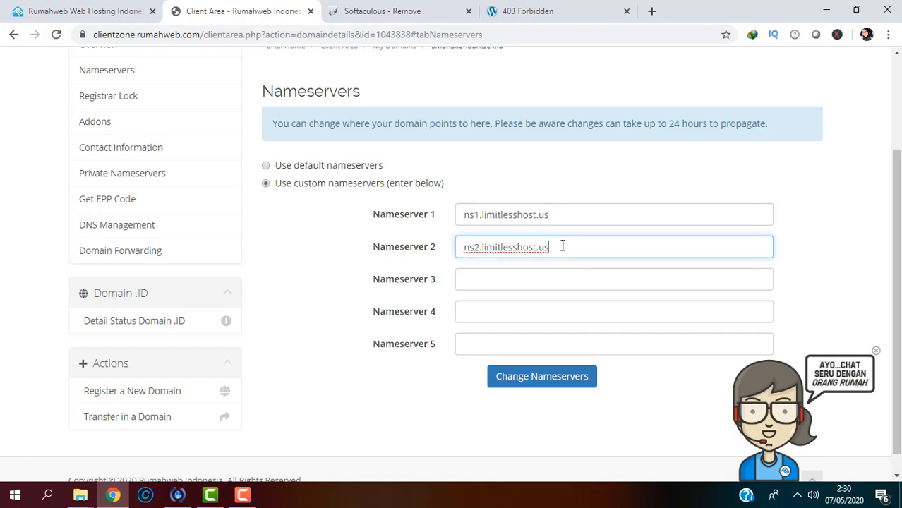
drag(563, 233, 447, 214)
click(558, 214)
click(560, 246)
drag(560, 246, 455, 244)
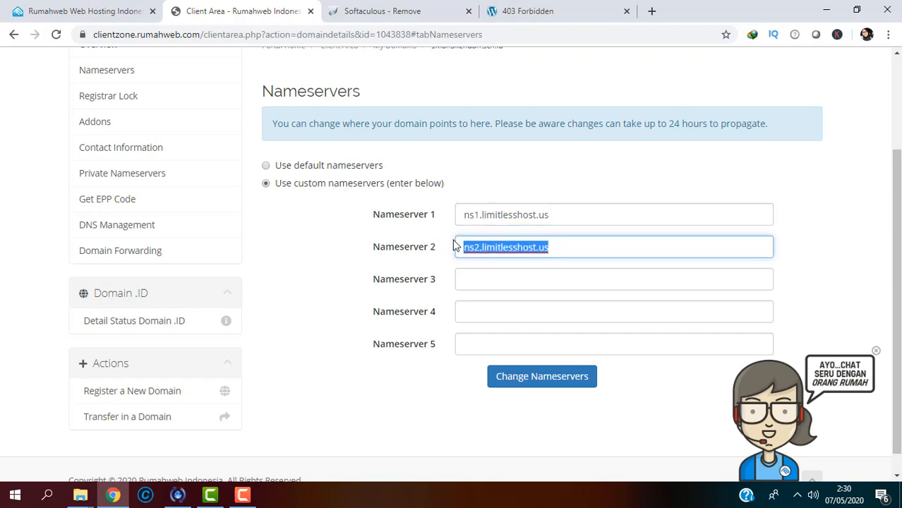
click(566, 217)
drag(566, 217, 447, 201)
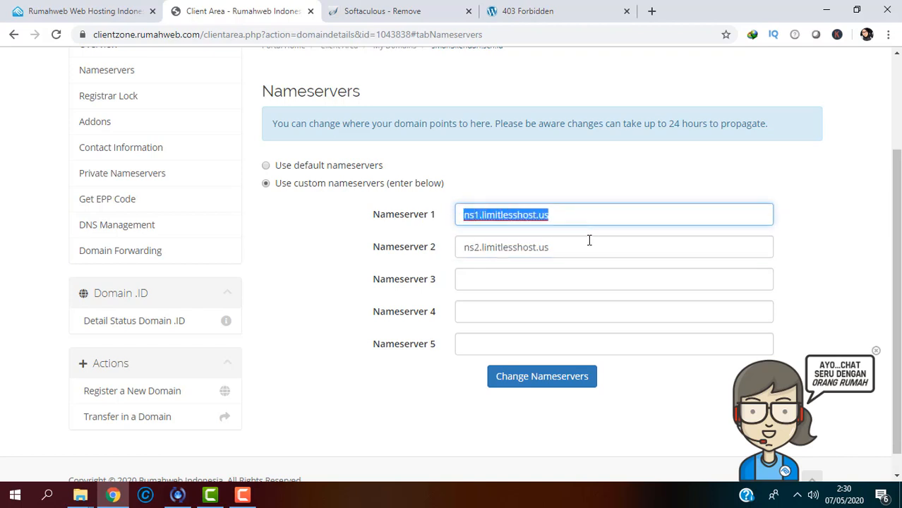
drag(588, 242, 456, 215)
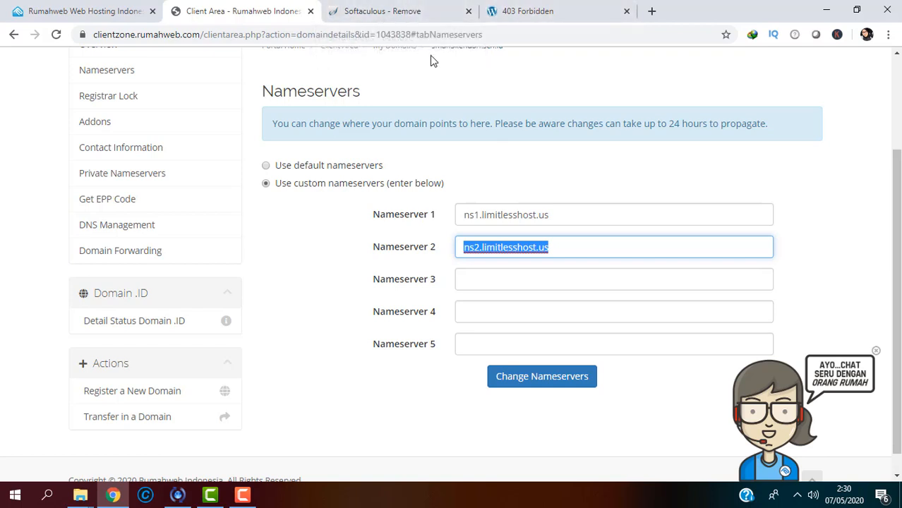
Step: Close the old Softaculous tab and load the us4.limitlesshost.us:2222 DirectAdmin panel
click(469, 11)
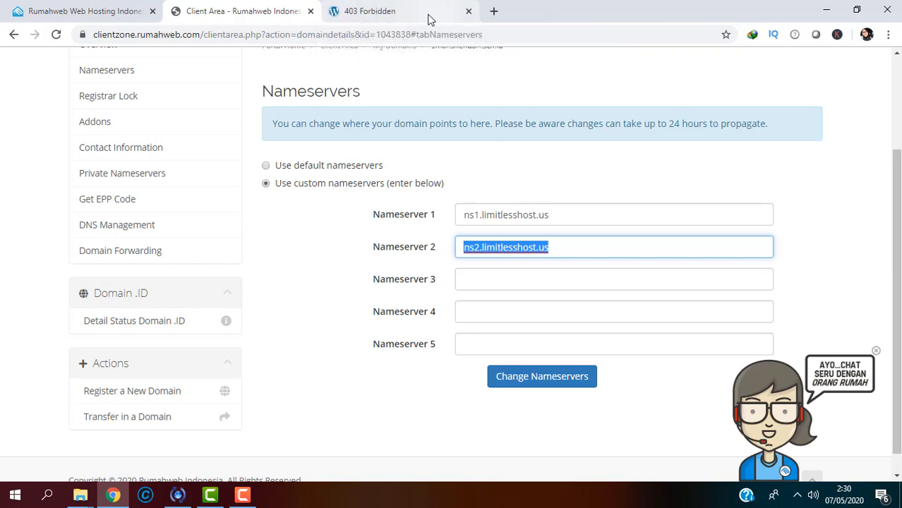
click(363, 34)
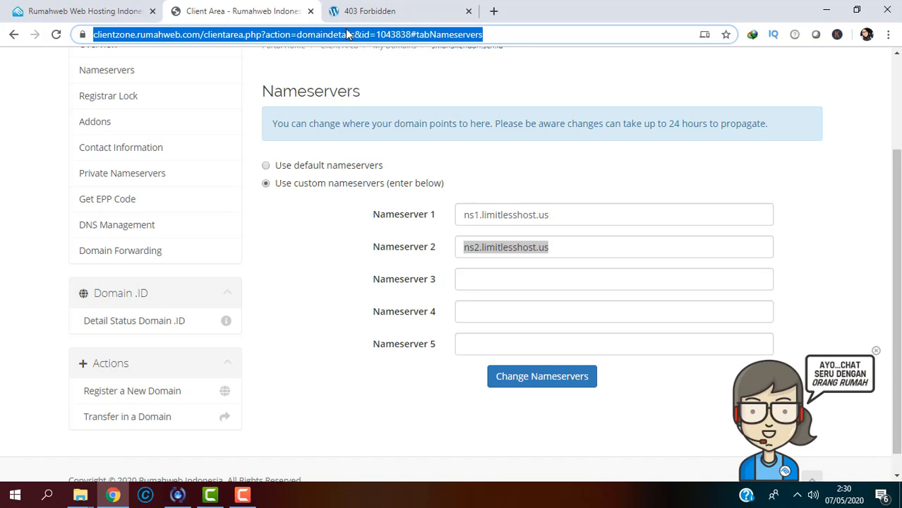
text(us)
key(Return)
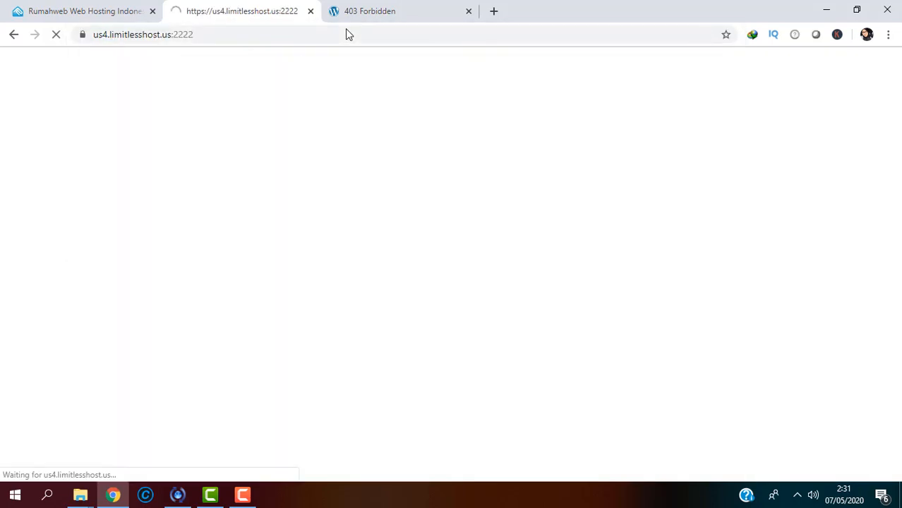
click(398, 18)
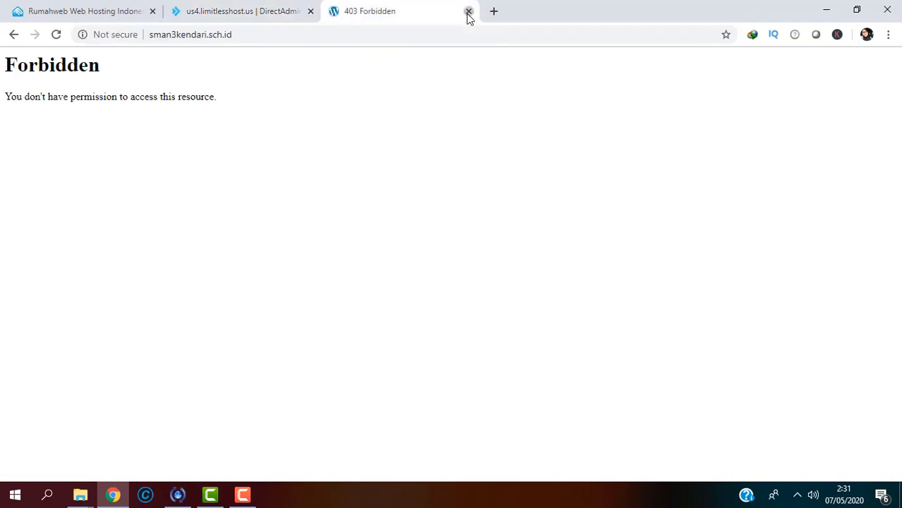
click(257, 17)
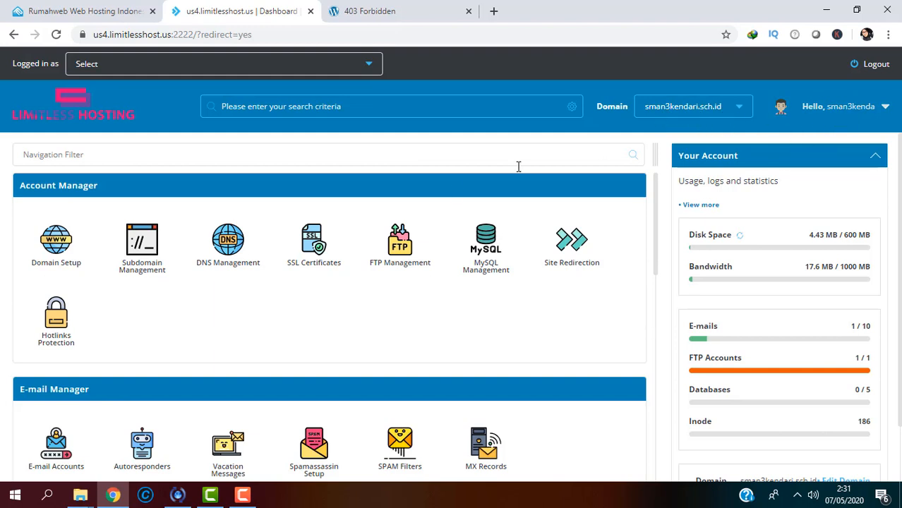
Step: Launch Softaculous Auto Installer from the Extra Features section
scroll(777, 233, down, 1)
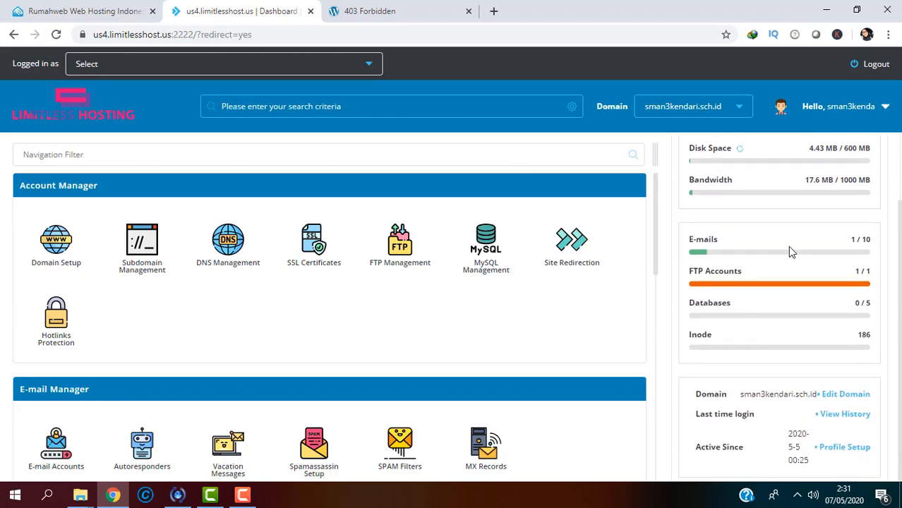
drag(663, 249, 662, 436)
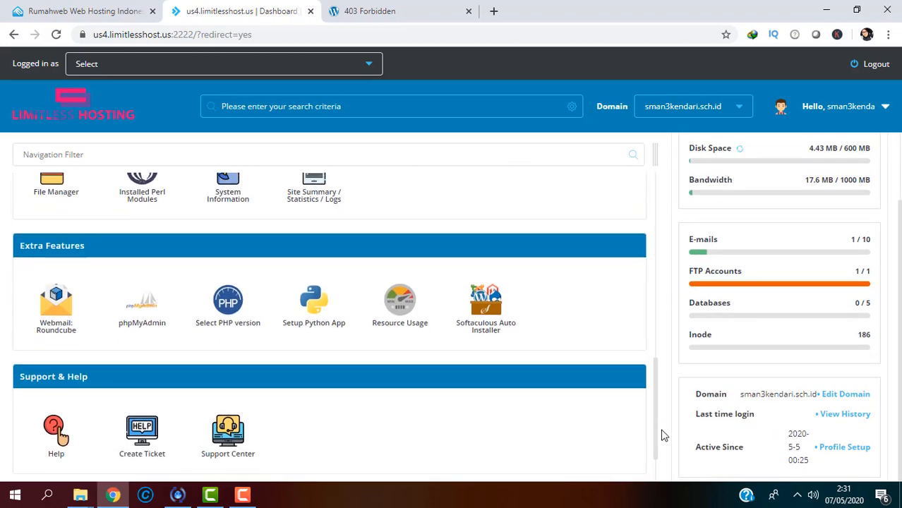
click(494, 325)
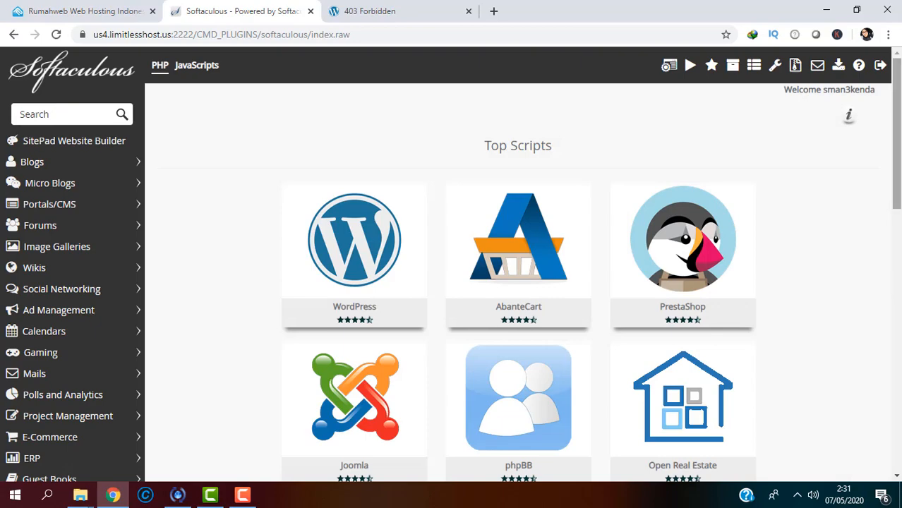
scroll(895, 286, down, 3)
scroll(895, 285, up, 3)
scroll(895, 285, down, 3)
scroll(895, 285, up, 3)
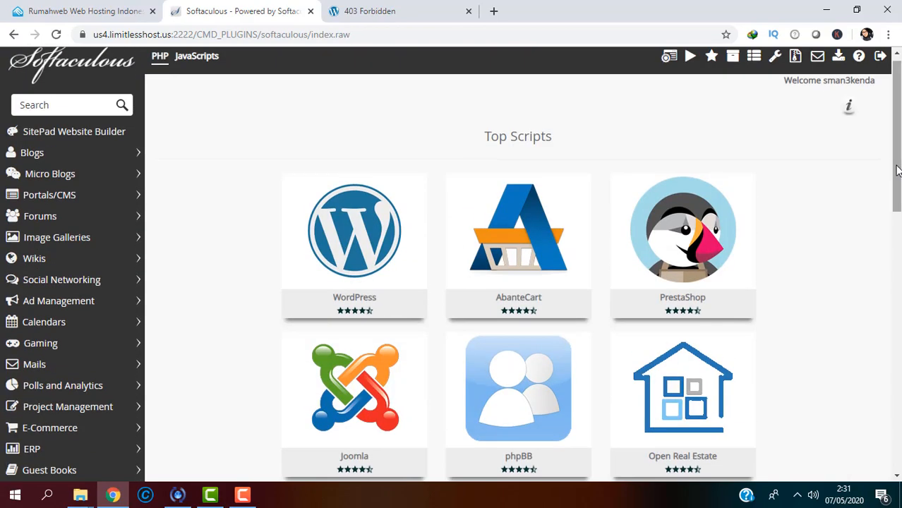
click(312, 269)
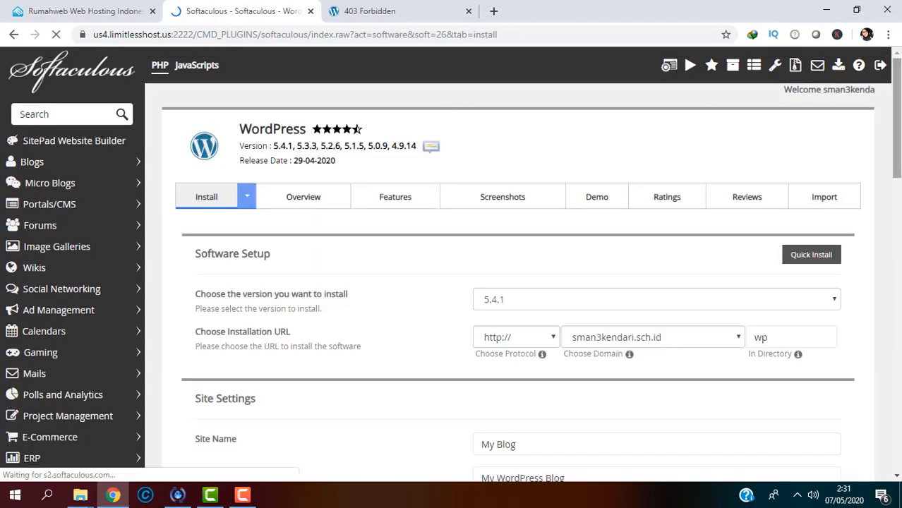
scroll(685, 195, down, 1)
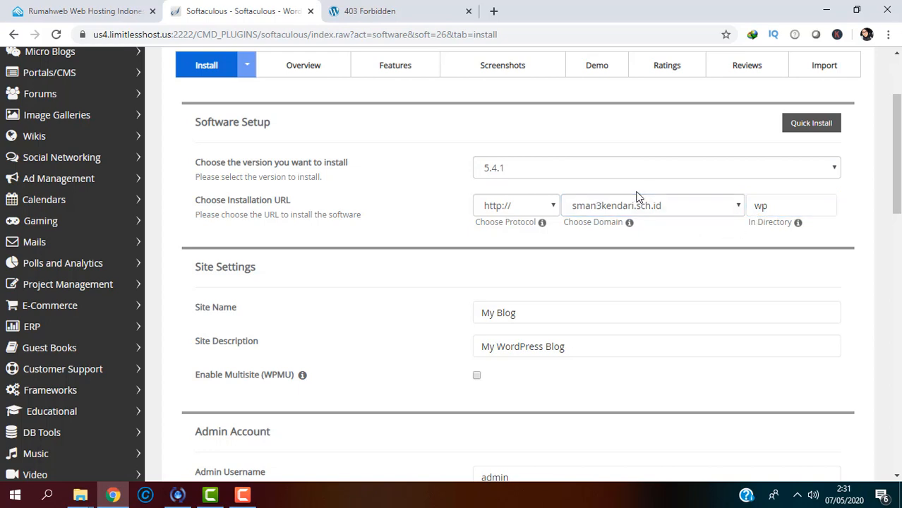
click(558, 206)
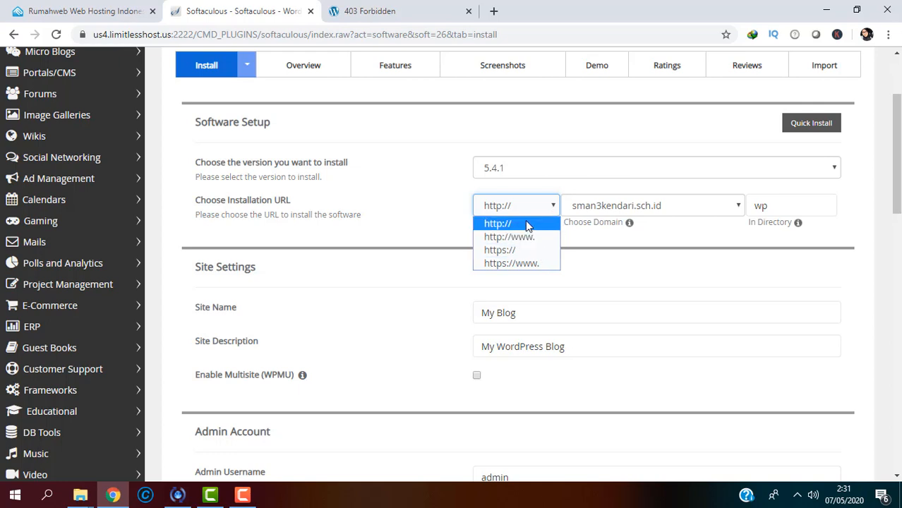
click(525, 222)
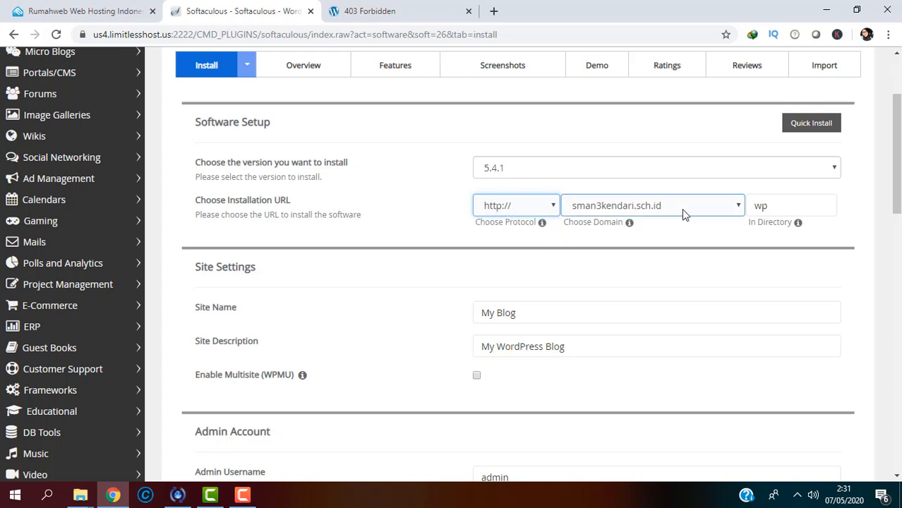
drag(773, 207, 739, 205)
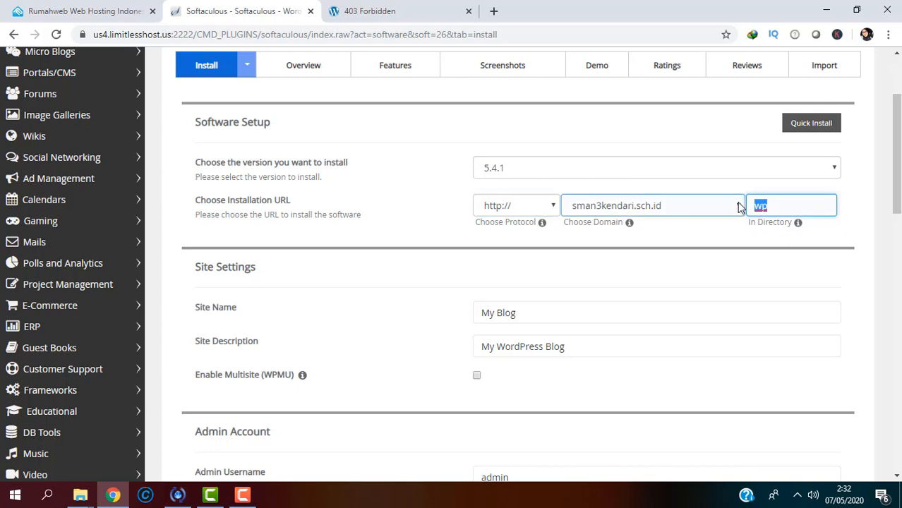
key(BackSpace)
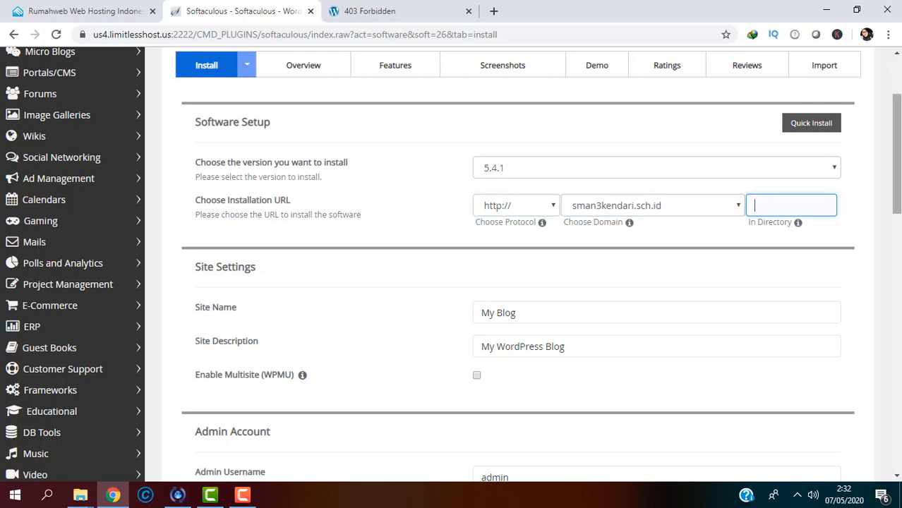
Step: Replace the site name My Blog with SMAN 3 KENDARI and select the default description
scroll(796, 185, down, 1)
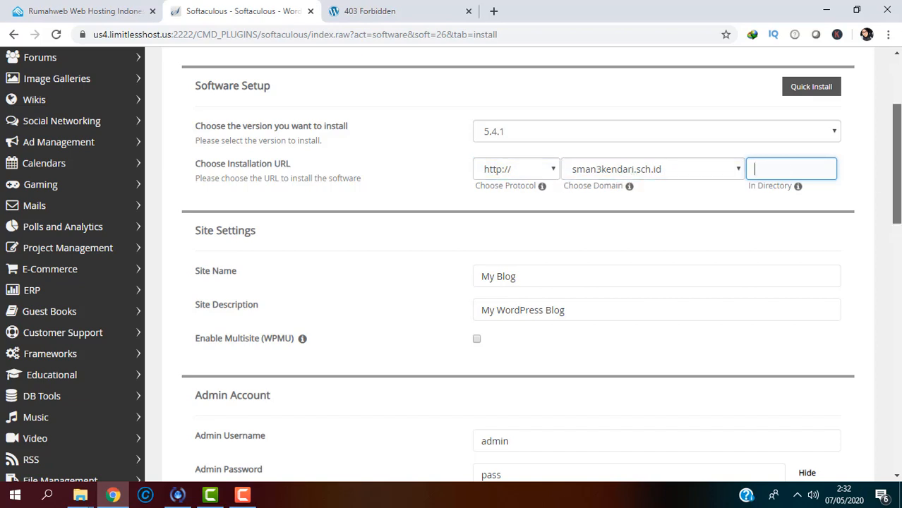
scroll(519, 178, down, 3)
drag(513, 178, 450, 180)
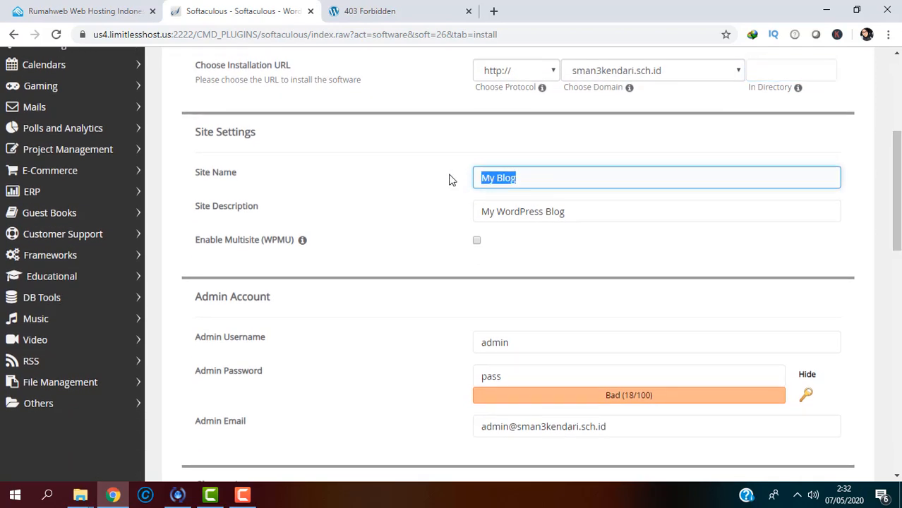
text(SMAN 3 KENDARI)
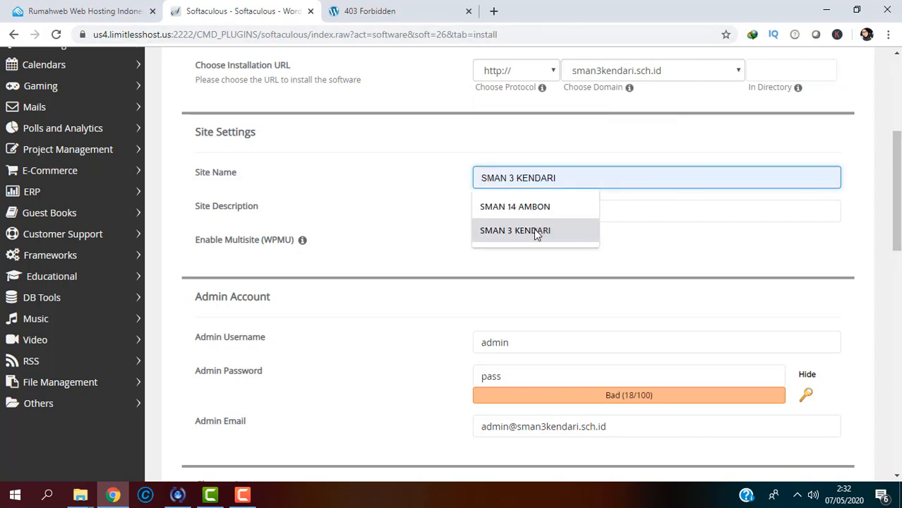
click(534, 229)
click(537, 211)
drag(578, 209, 477, 209)
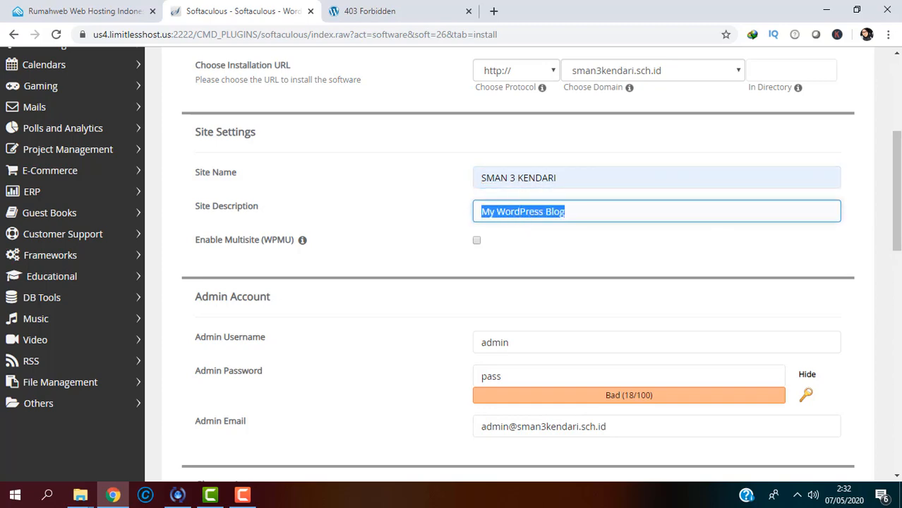
drag(899, 200, 897, 233)
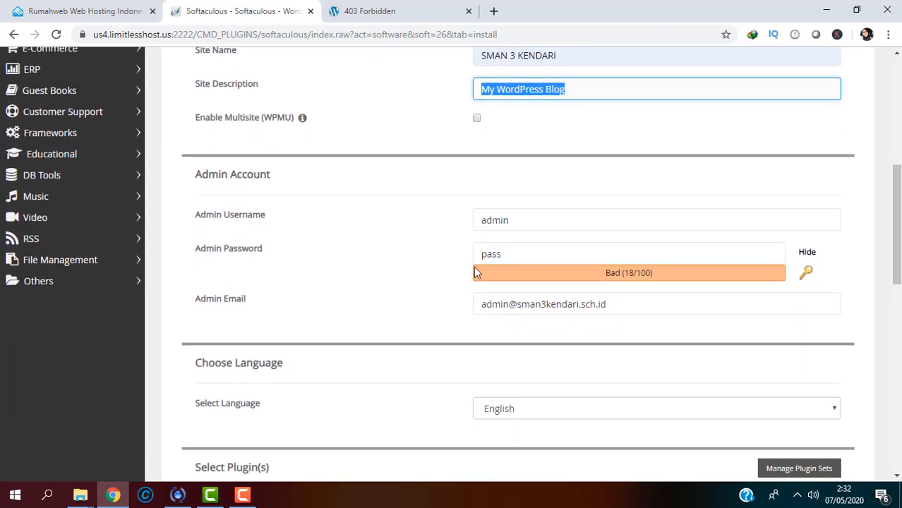
Step: Replace the default admin password with a new stronger password, hidden
click(506, 254)
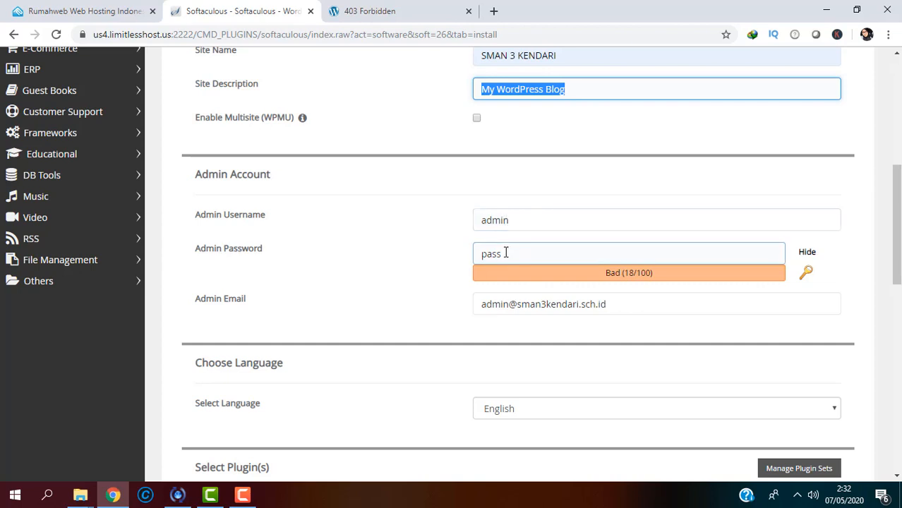
drag(507, 256, 454, 244)
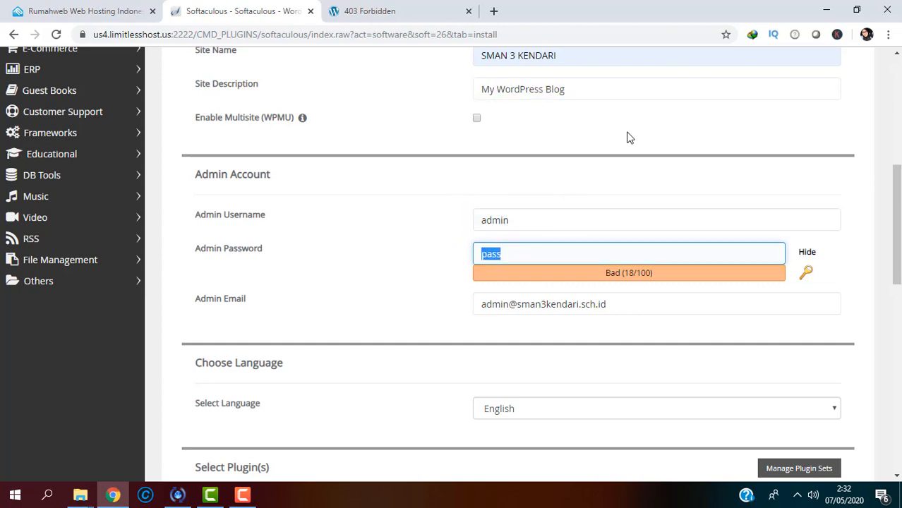
click(807, 253)
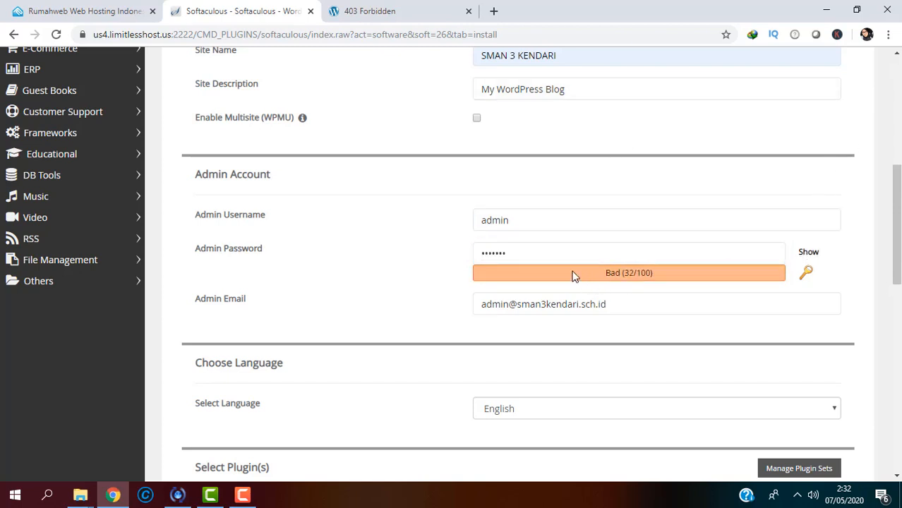
drag(544, 256, 463, 260)
text(••••••)
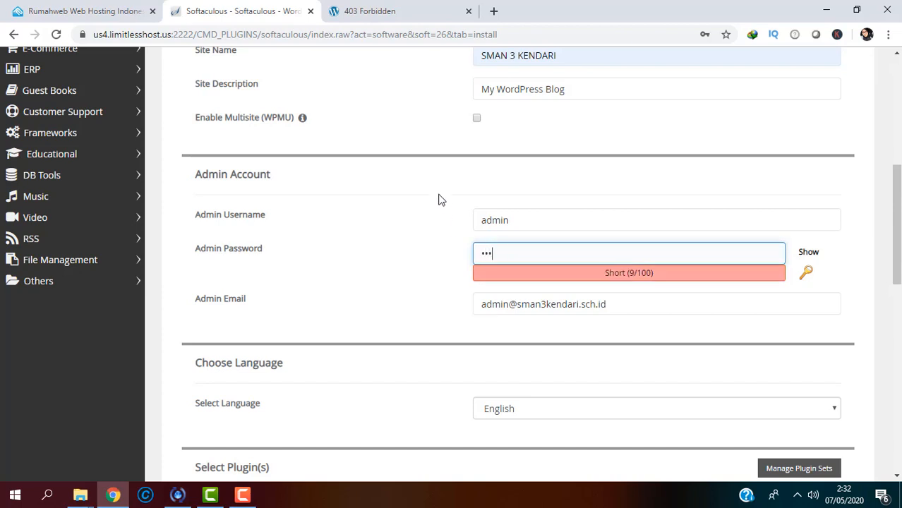
text(•••)
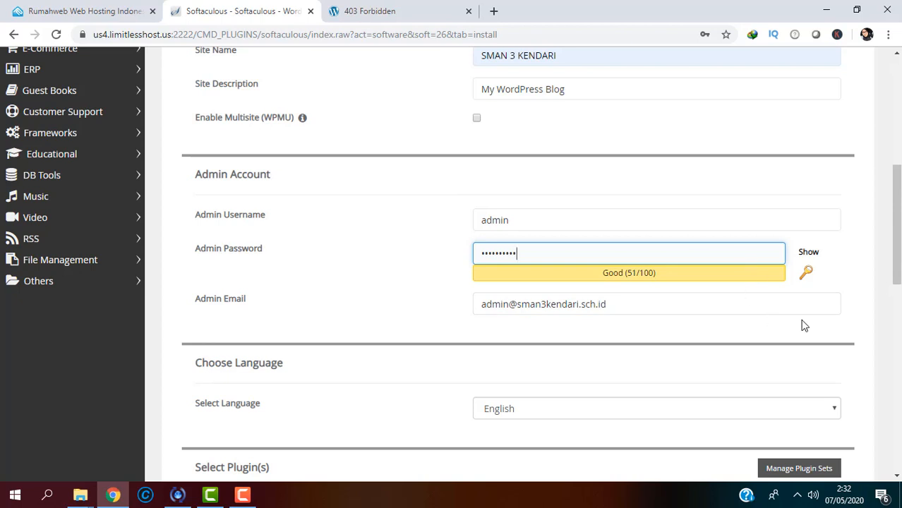
Step: Keep English as the site language and start the WordPress installation
scroll(804, 325, down, 2)
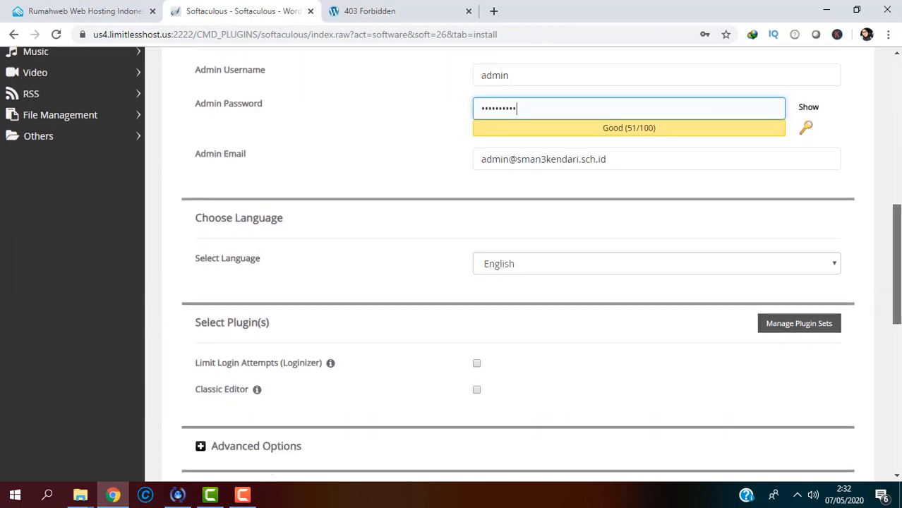
scroll(833, 282, down, 1)
click(811, 233)
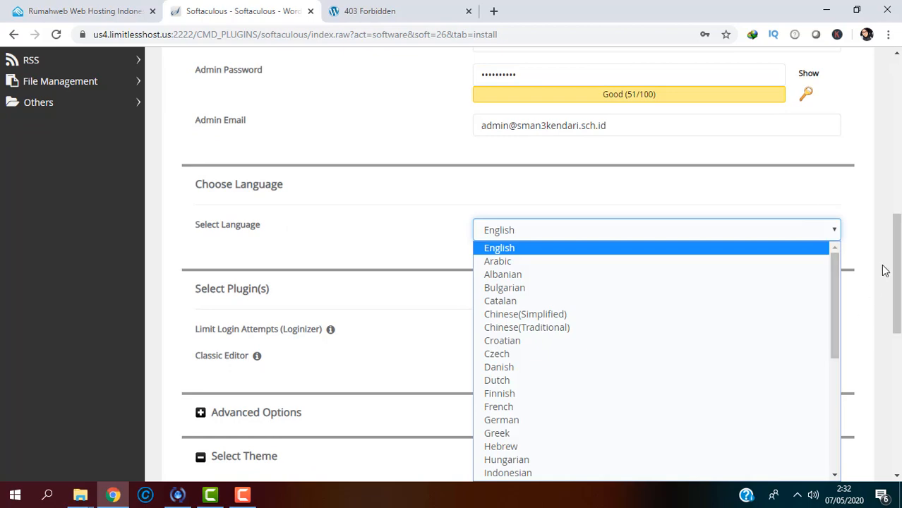
click(858, 240)
scroll(891, 268, down, 1)
scroll(891, 268, down, 2)
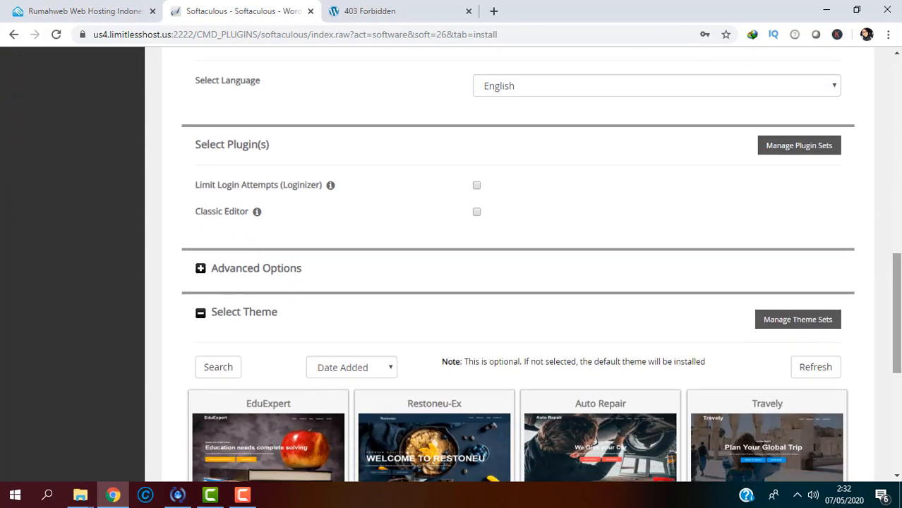
mouse_move(897, 273)
mouse_down()
mouse_move(897, 284)
mouse_move(895, 223)
mouse_move(898, 370)
mouse_up()
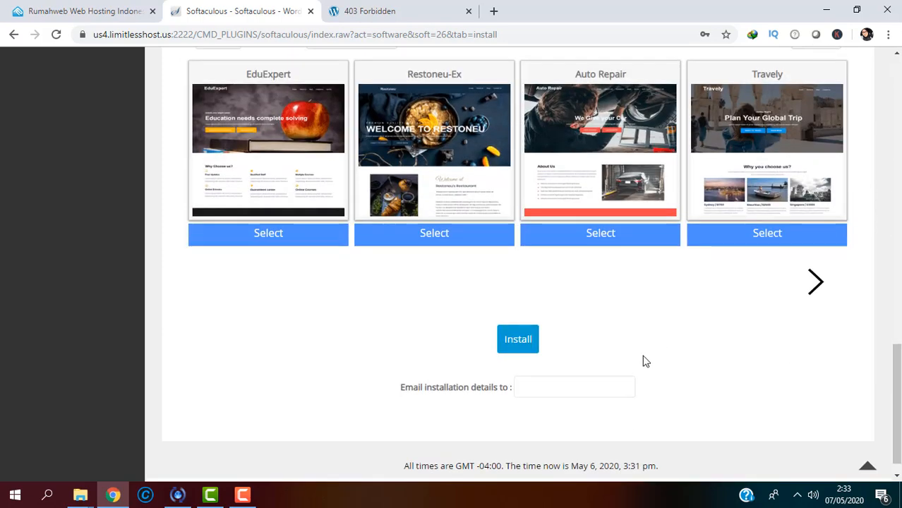
click(513, 349)
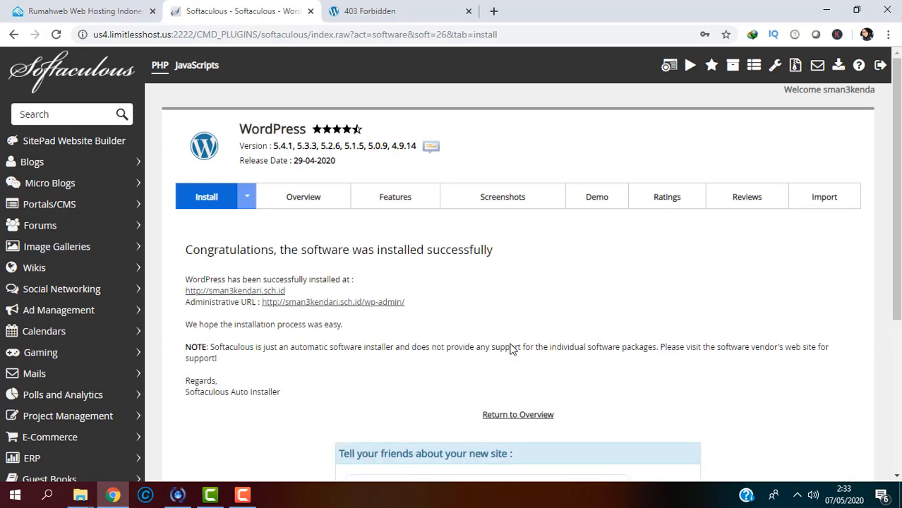
Step: Open the new site link in a new tab and browse the SMAN 3 KENDARI blog
right_click(263, 292)
click(318, 297)
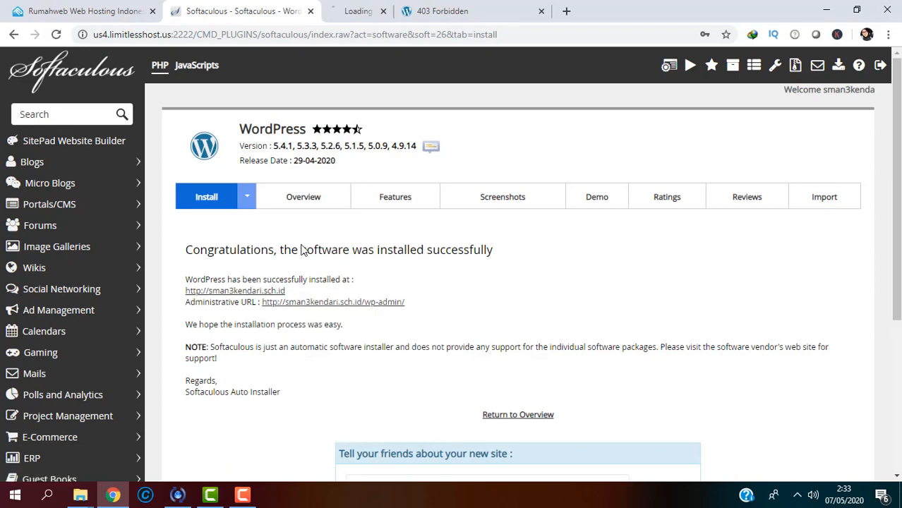
click(396, 13)
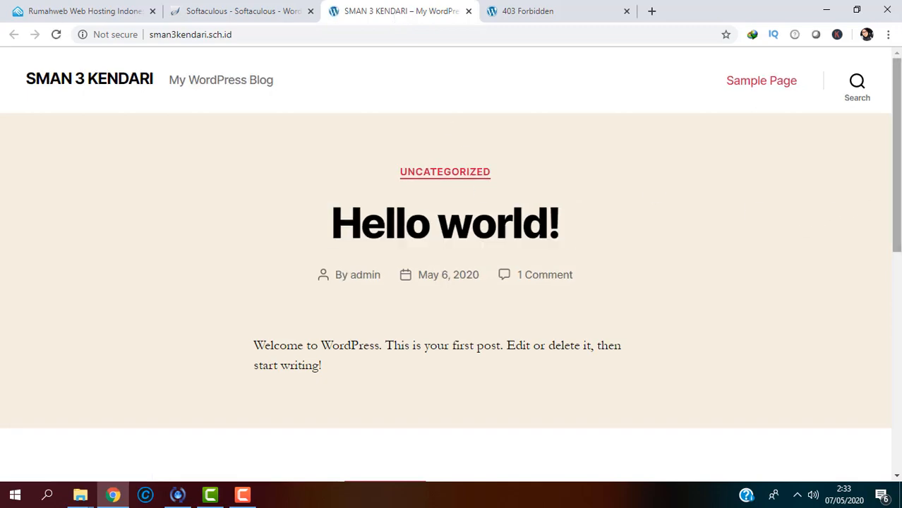
drag(895, 113, 880, 186)
scroll(876, 191, up, 2)
scroll(818, 308, down, 5)
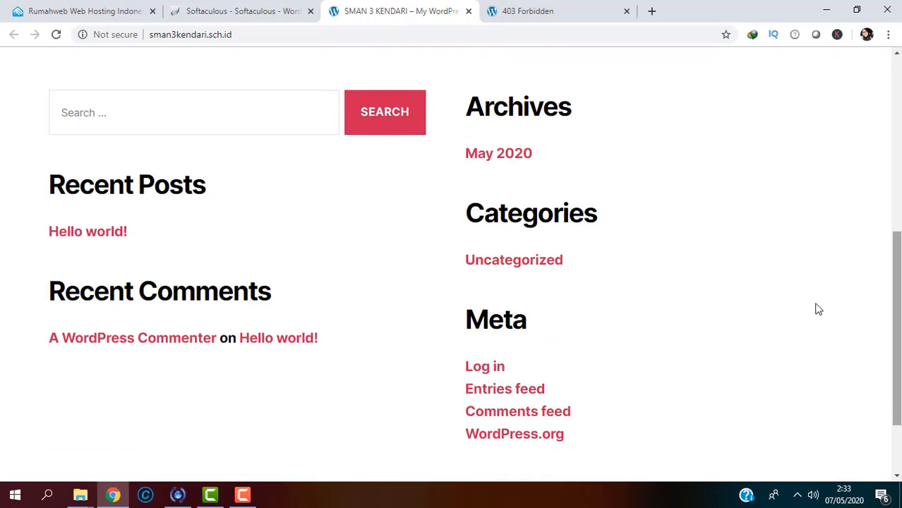
click(245, 8)
click(369, 12)
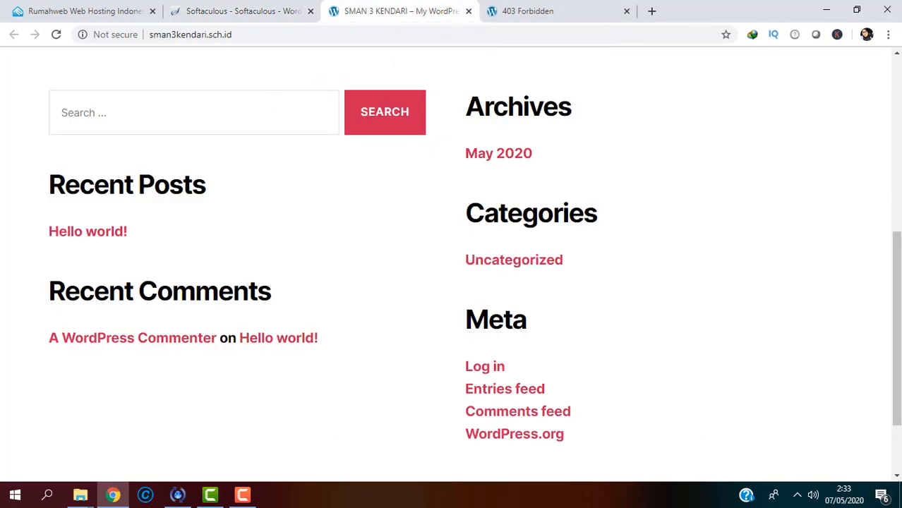
drag(898, 296, 896, 218)
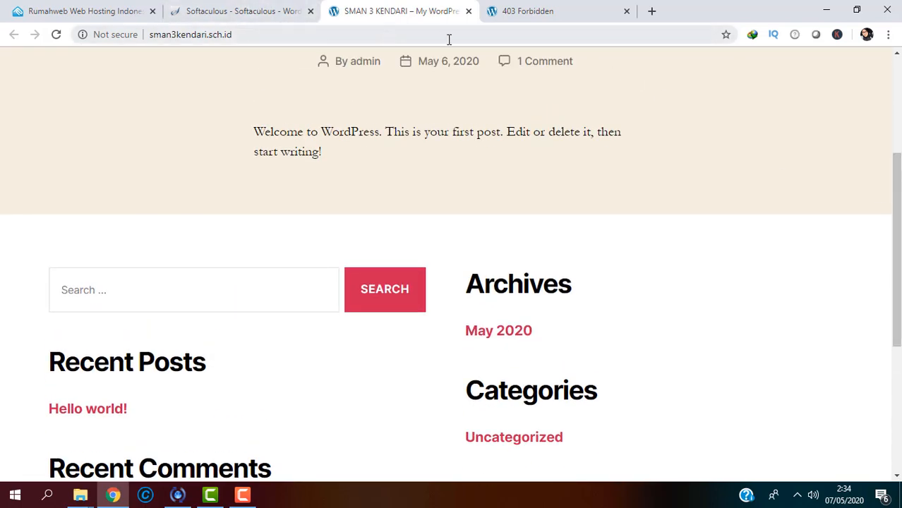
Step: Go to sman3kendari.sch.id/wp-admin and log in as admin with the site password
click(257, 39)
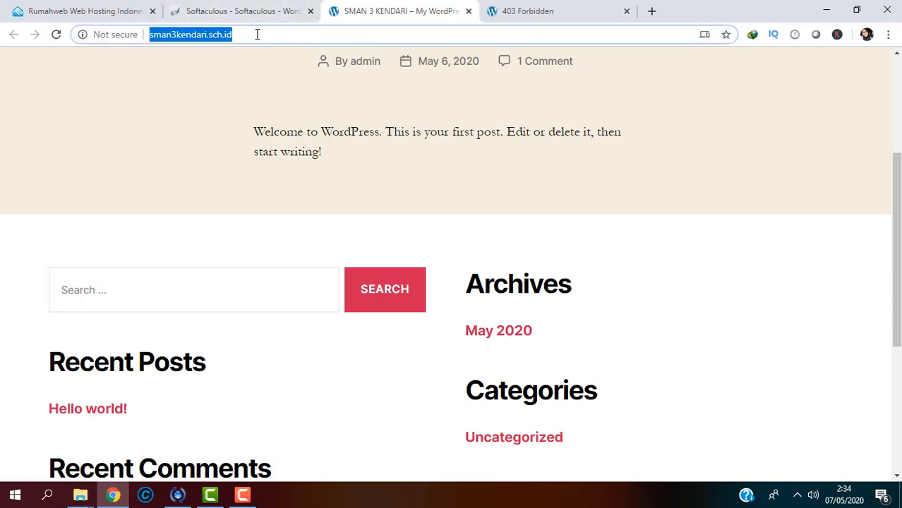
click(252, 37)
text(/)
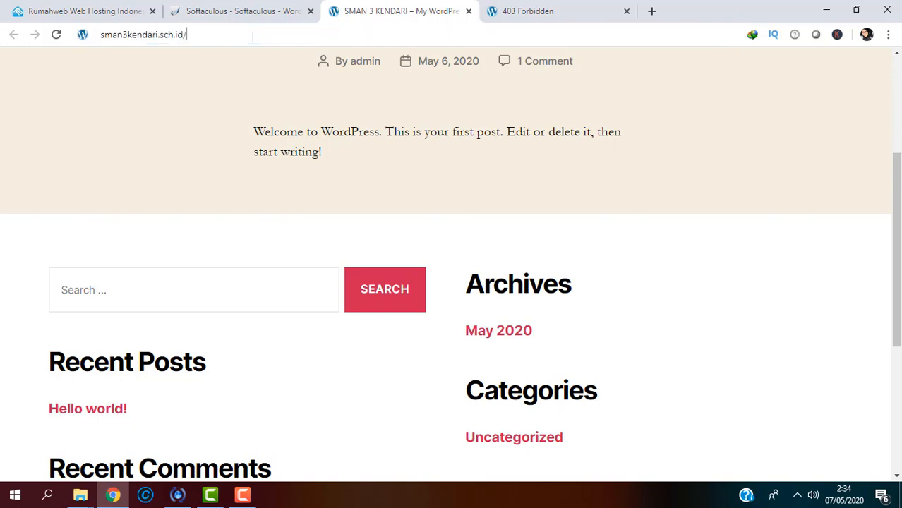
text(wp)
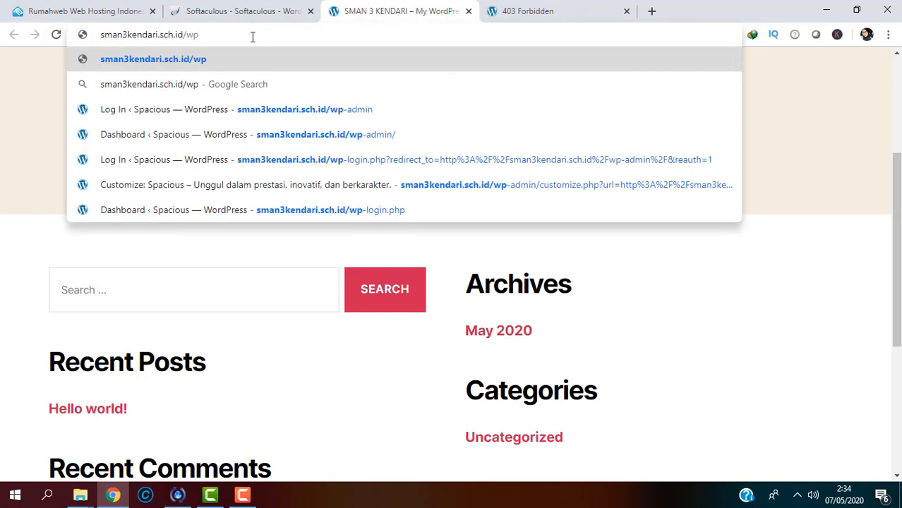
text(-admin)
key(Return)
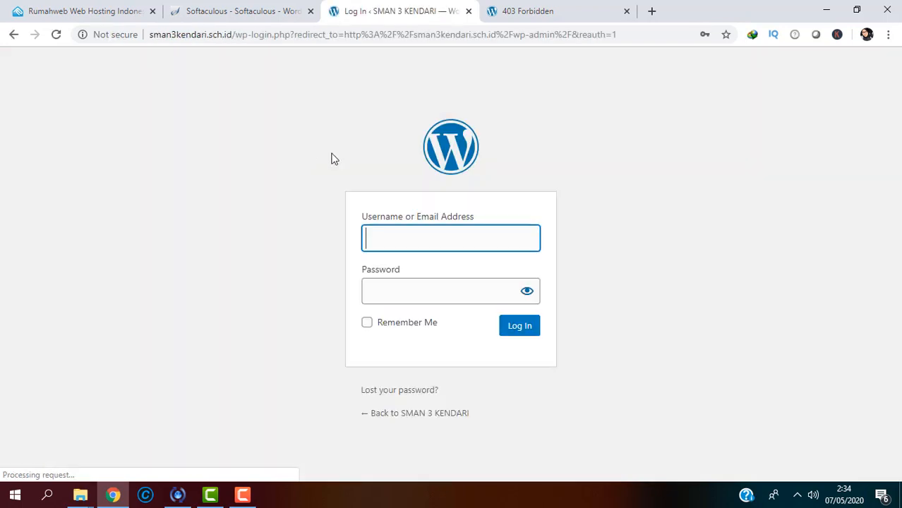
click(453, 234)
text(admin)
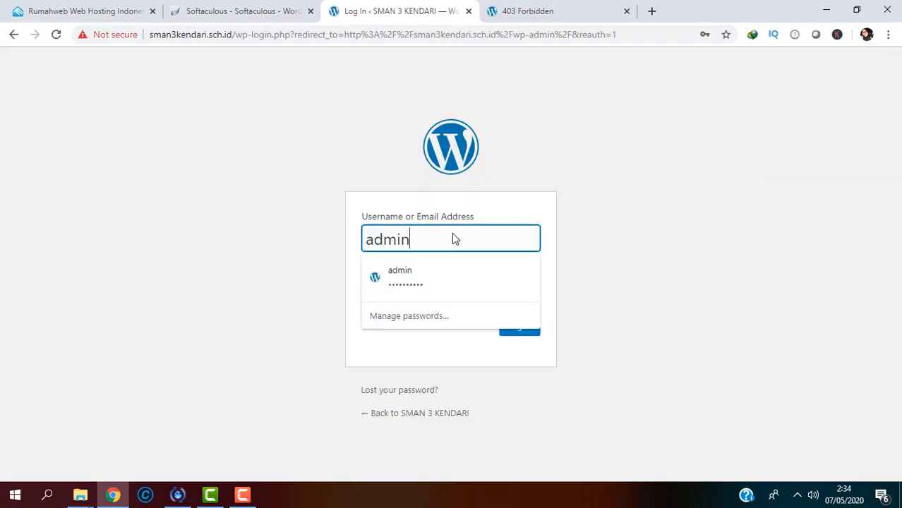
click(466, 288)
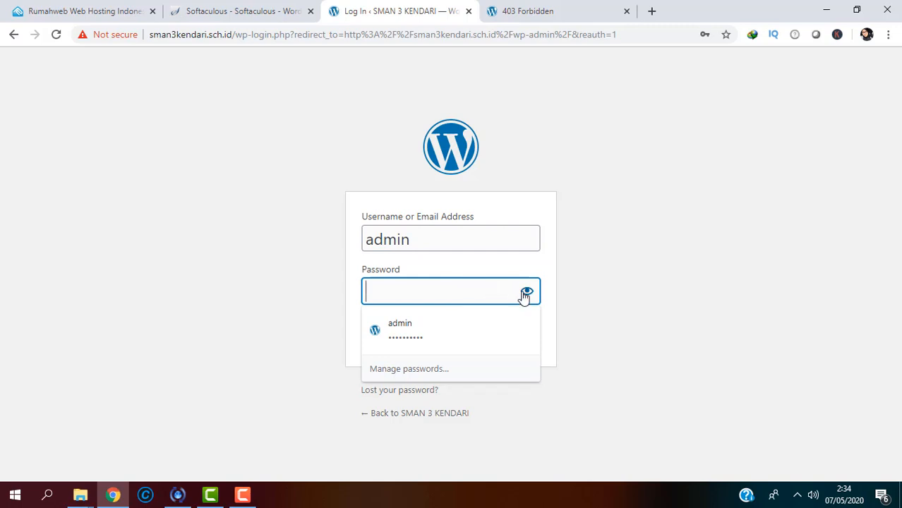
text(••••••)
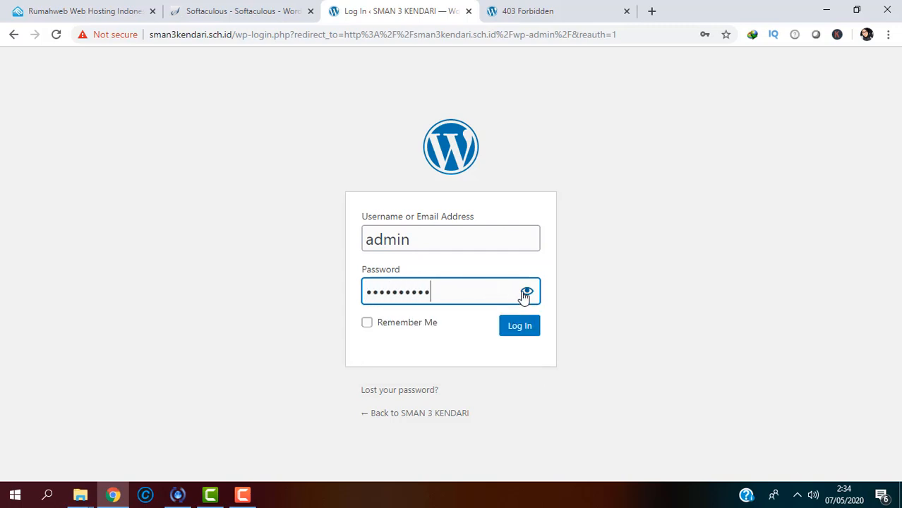
key(Return)
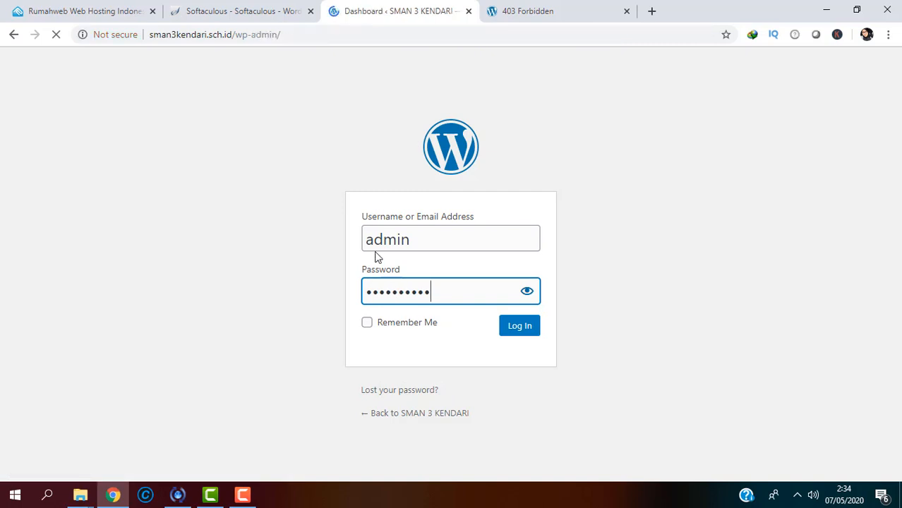
scroll(376, 252, down, 1)
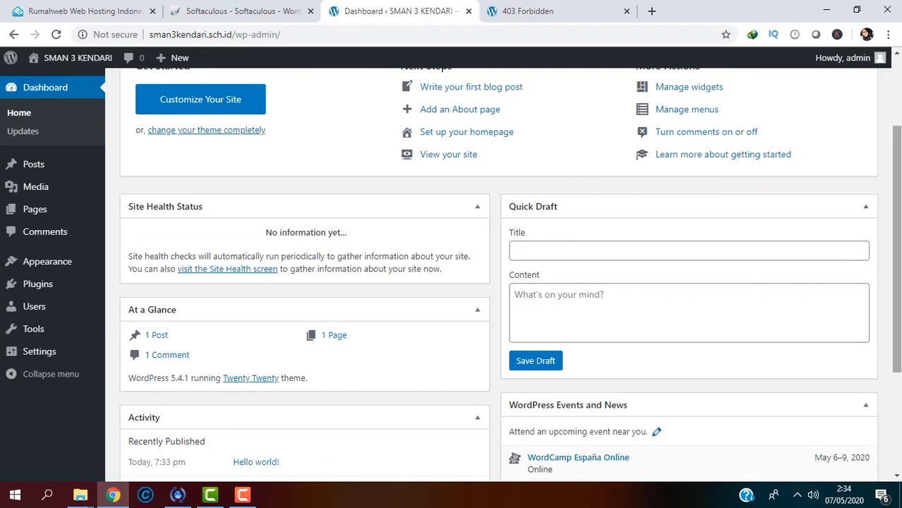
scroll(498, 261, up, 2)
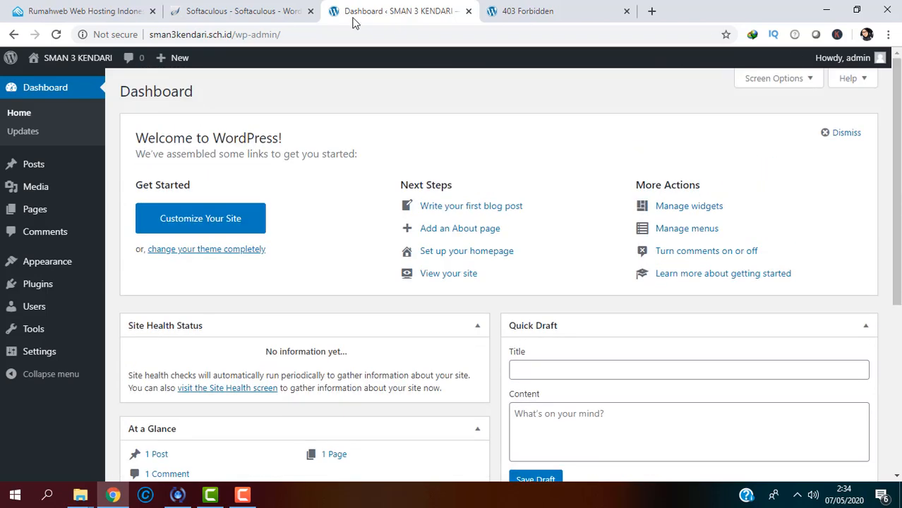
Step: Search Add Themes for 'spacious' and install the Spacious theme
mouse_move(60, 275)
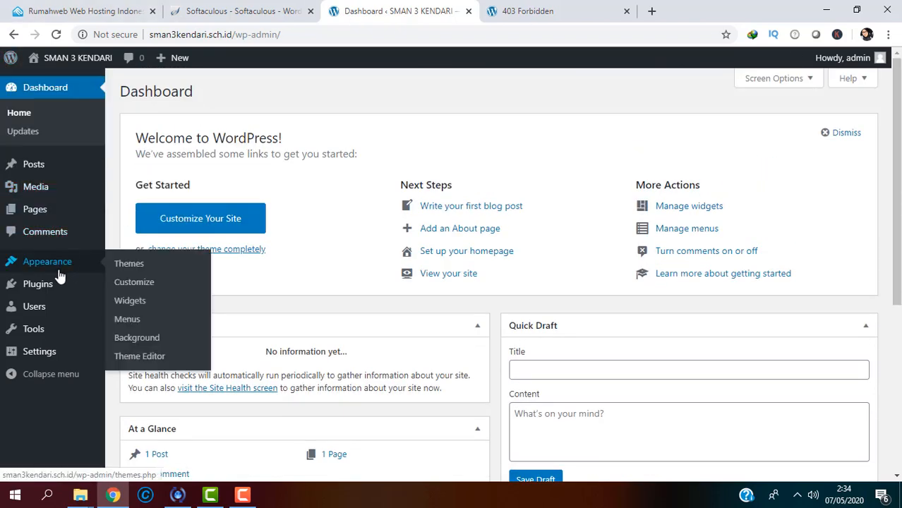
click(129, 267)
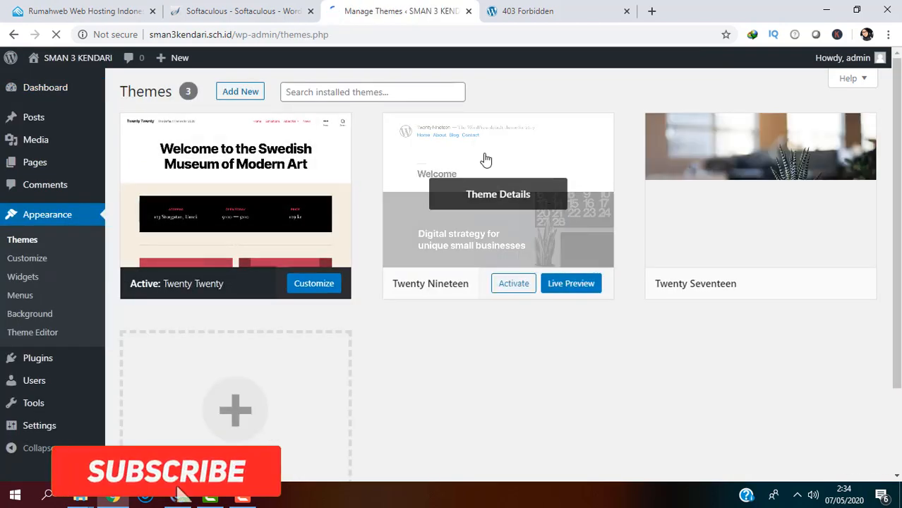
click(241, 92)
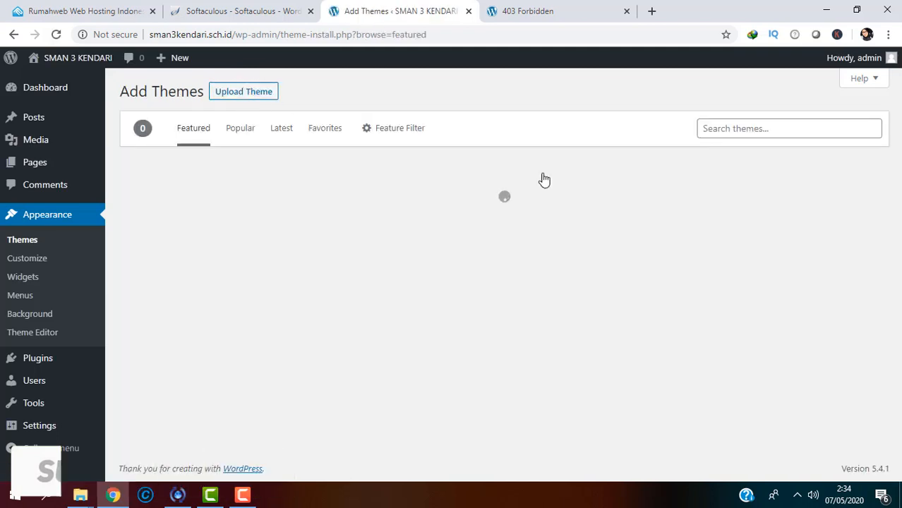
click(773, 134)
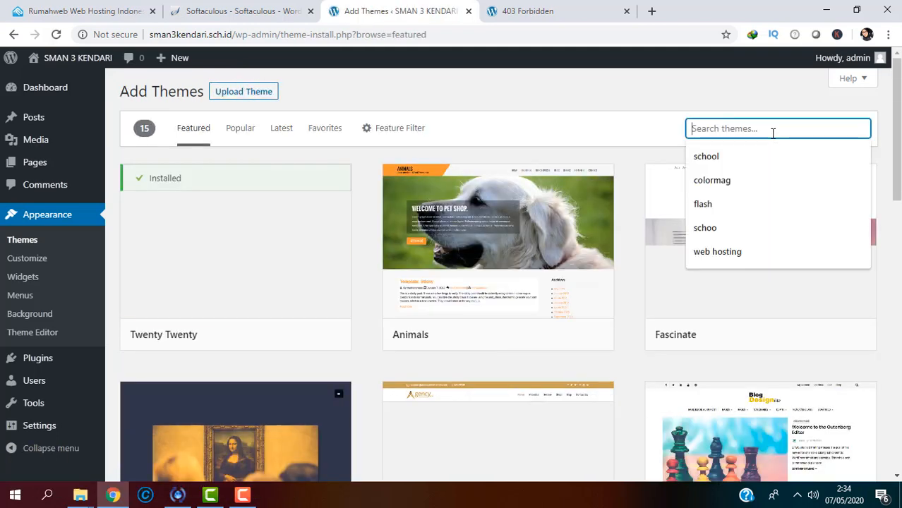
text(sp)
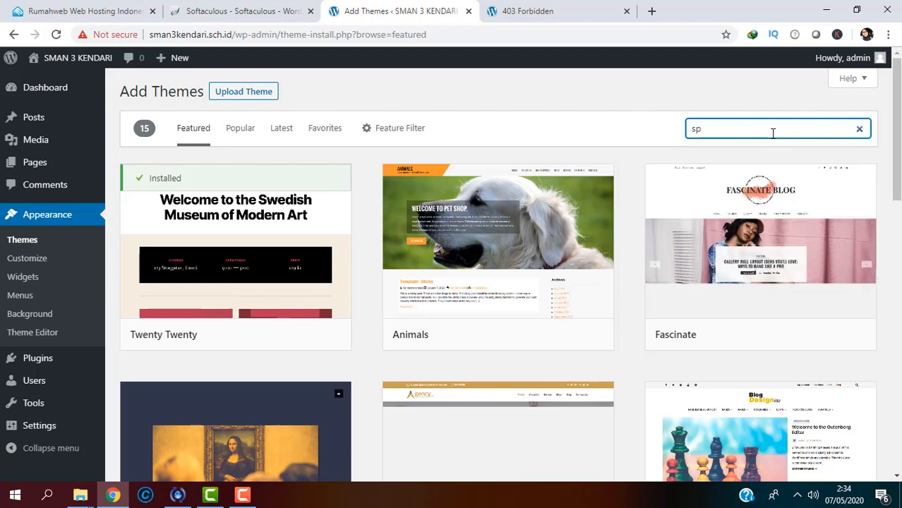
text(ac)
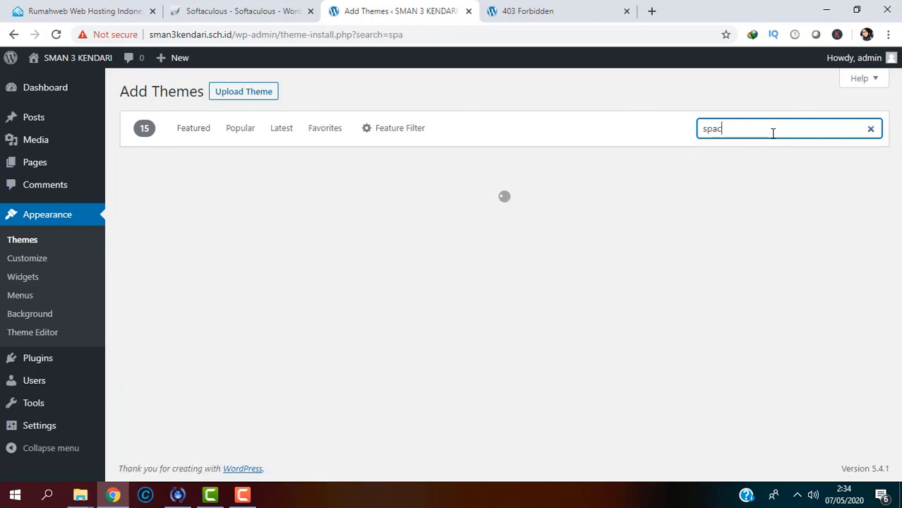
text(ious)
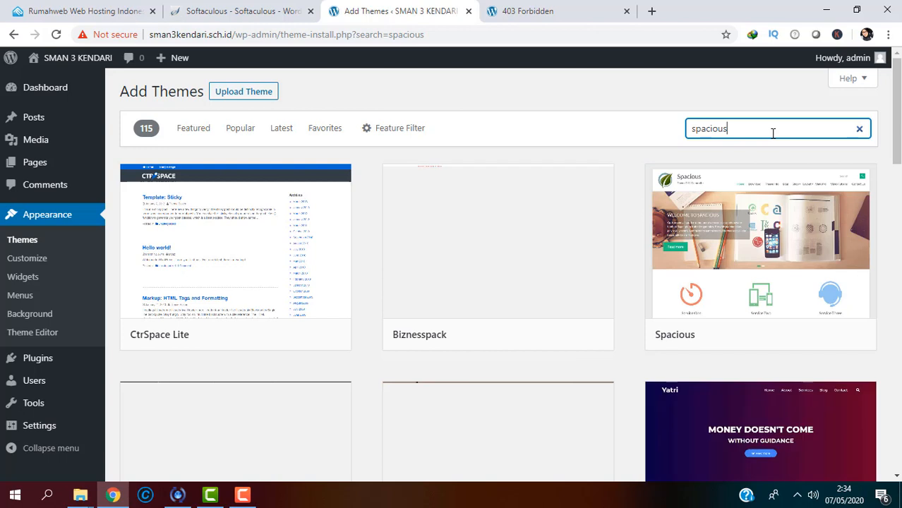
mouse_move(710, 285)
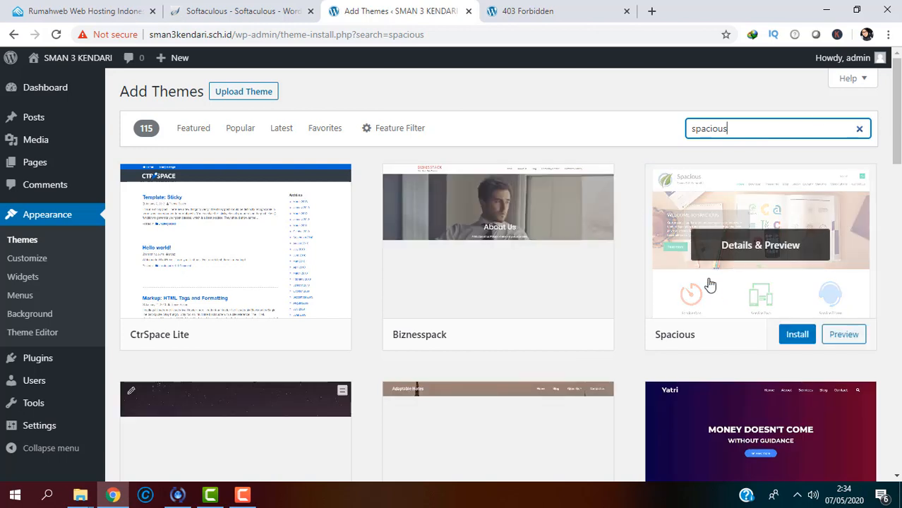
click(797, 336)
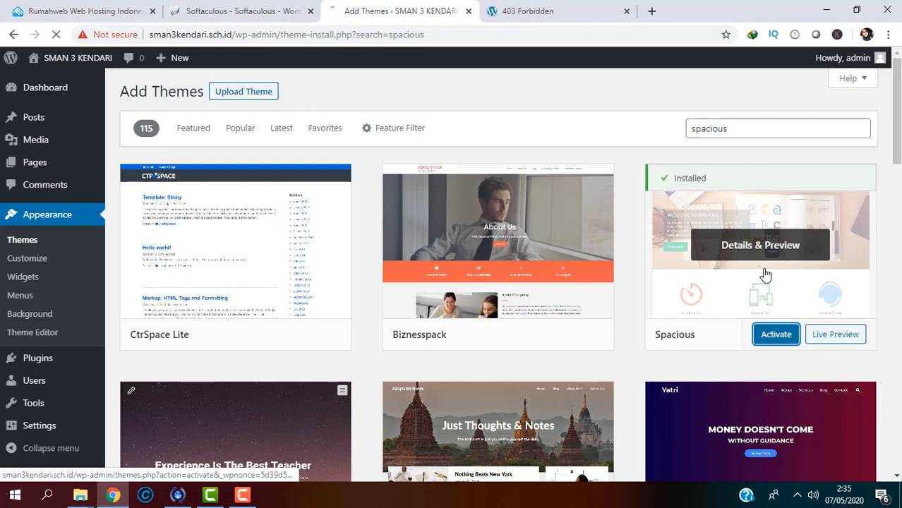
Step: Activate the Spacious theme and dismiss its welcome notice
click(777, 333)
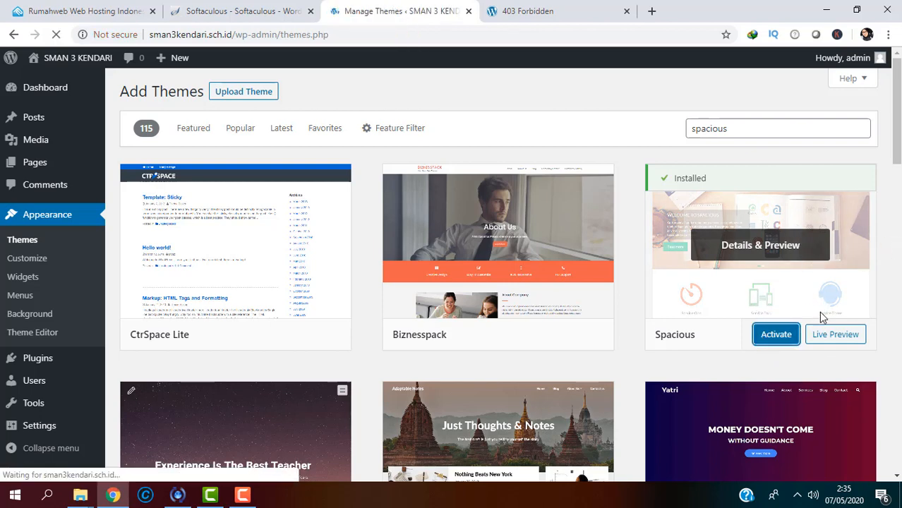
scroll(499, 283, down, 2)
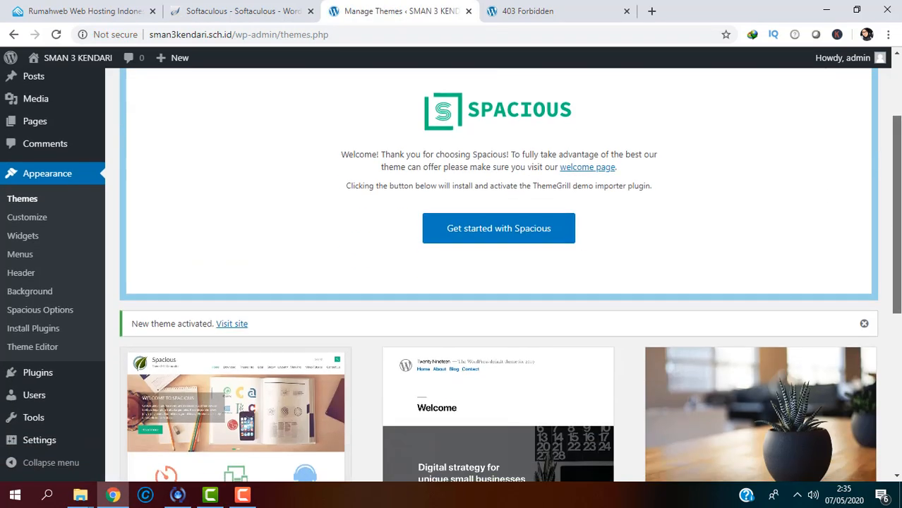
scroll(498, 282, up, 2)
click(847, 192)
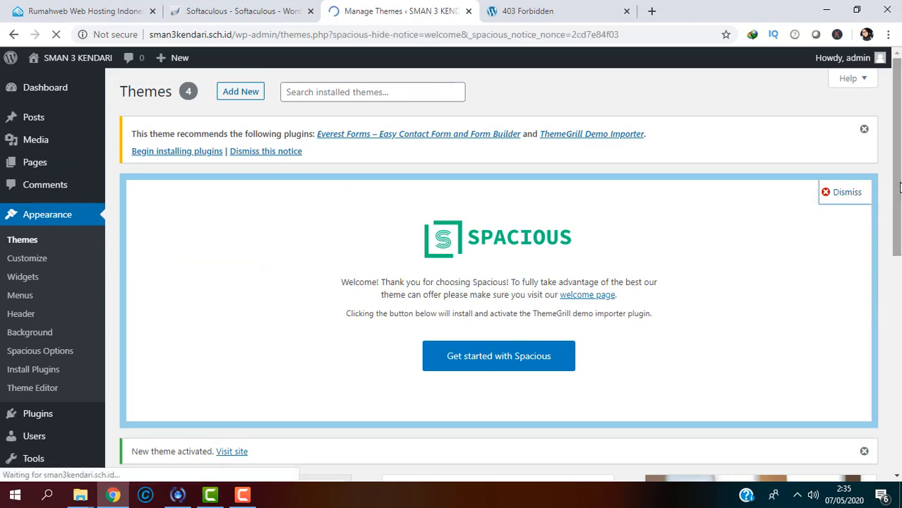
scroll(899, 186, down, 1)
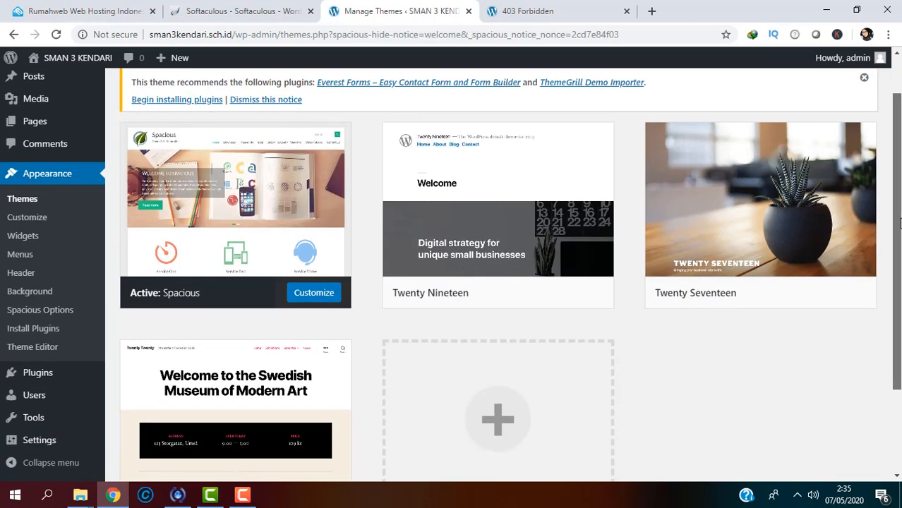
scroll(899, 176, up, 1)
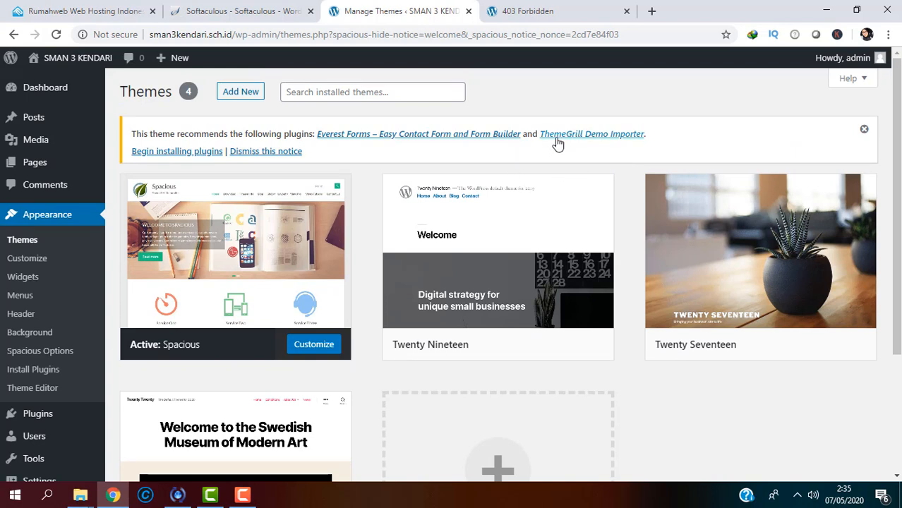
Step: Install the recommended ThemeGrill Demo Importer plugin from its details view
click(613, 143)
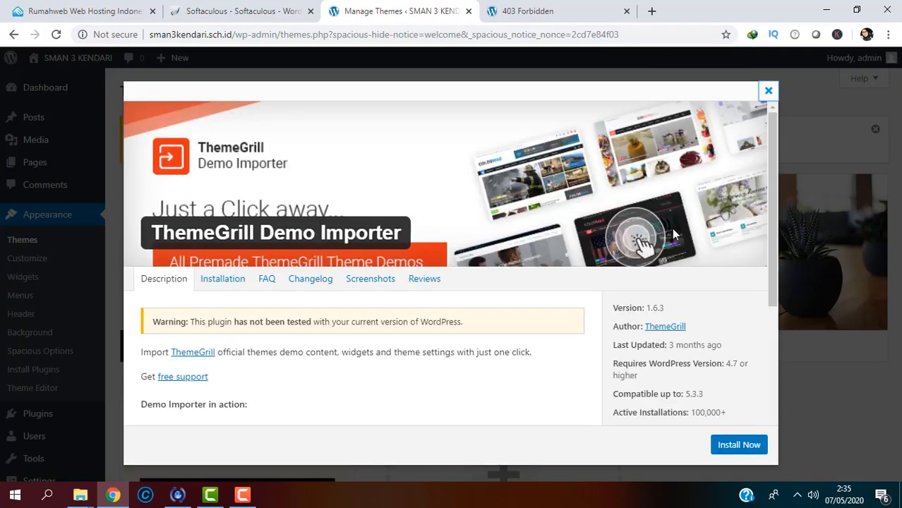
scroll(766, 312, down, 4)
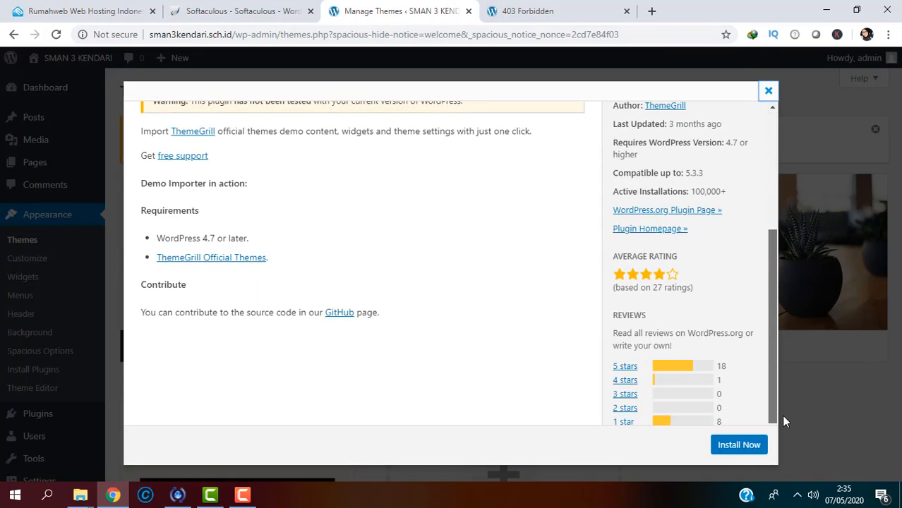
click(750, 442)
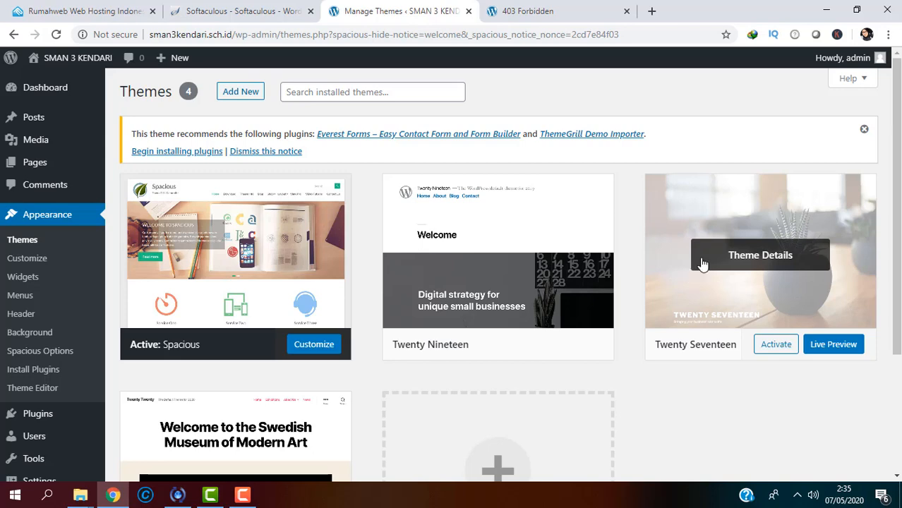
scroll(499, 271, down, 2)
scroll(499, 270, up, 2)
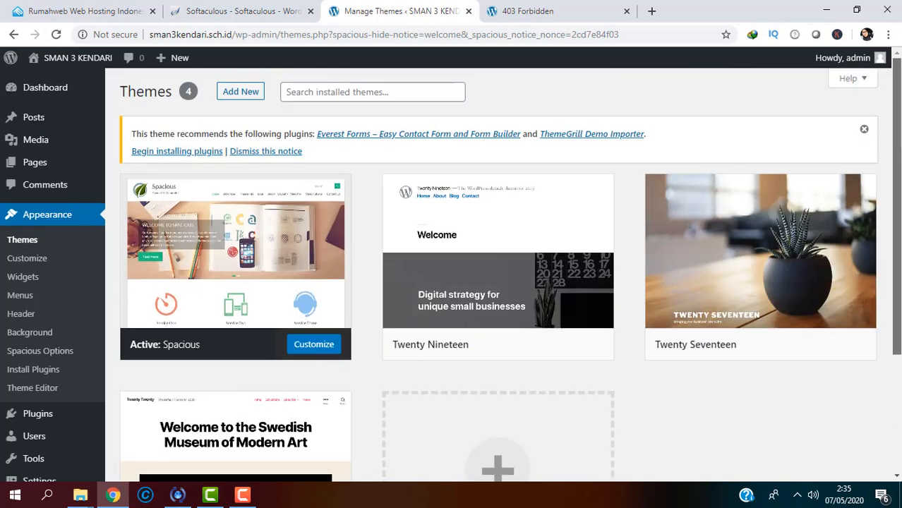
scroll(498, 270, down, 3)
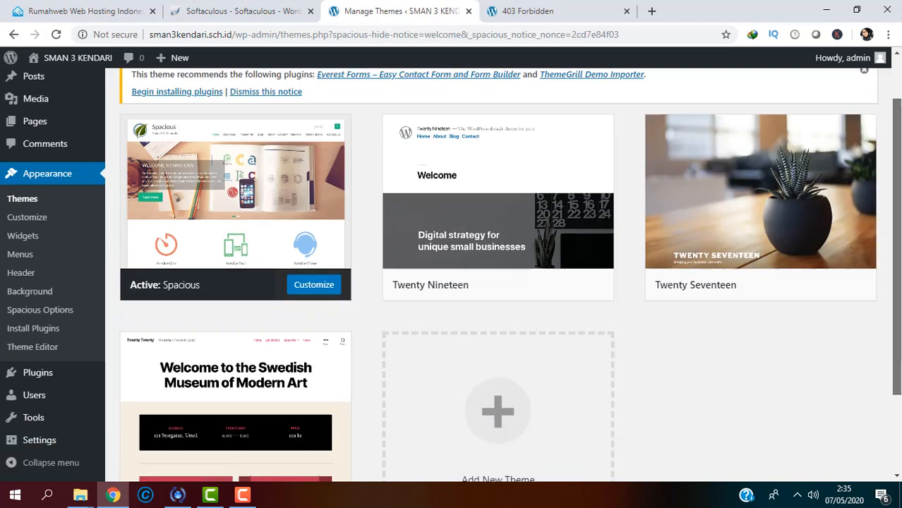
scroll(499, 271, up, 3)
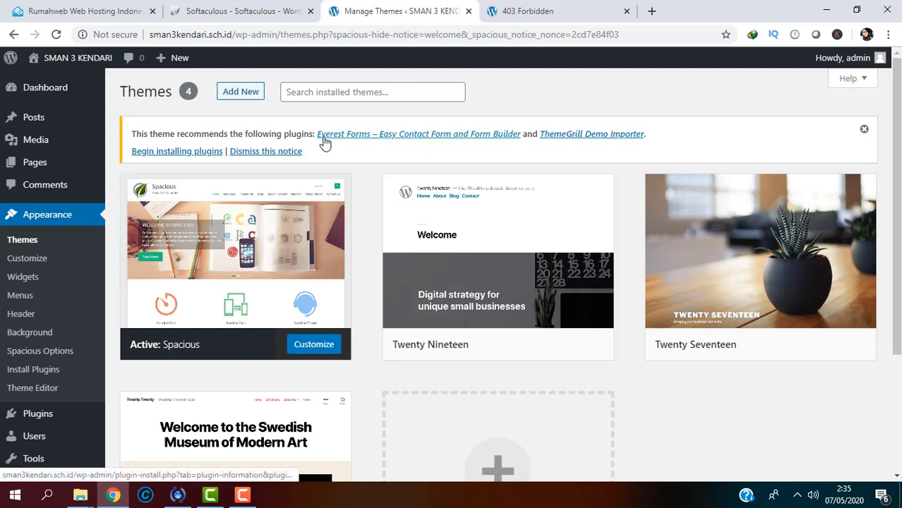
Step: Install the recommended Everest Forms plugin from the required plugins list
click(168, 154)
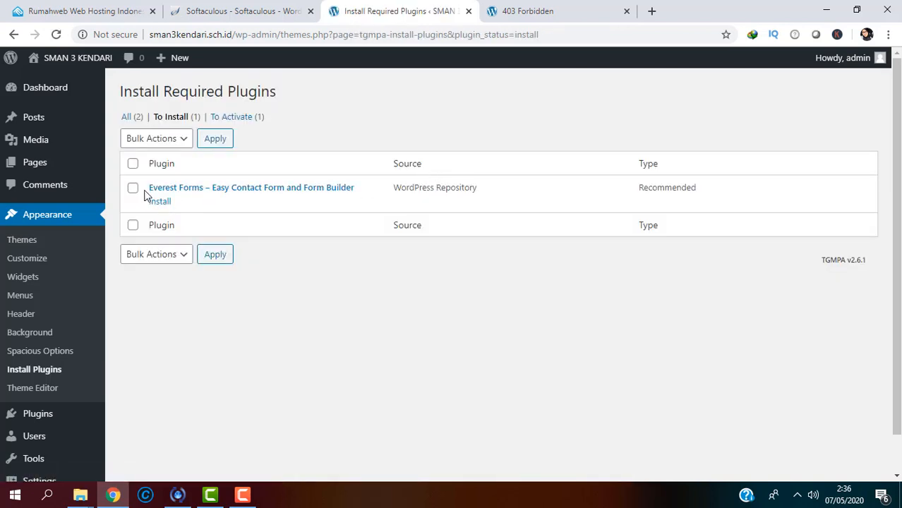
click(159, 202)
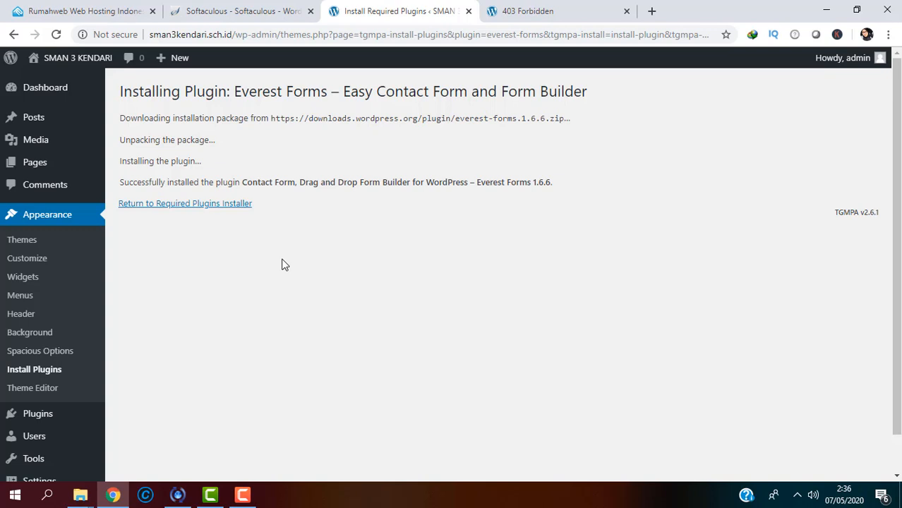
click(229, 204)
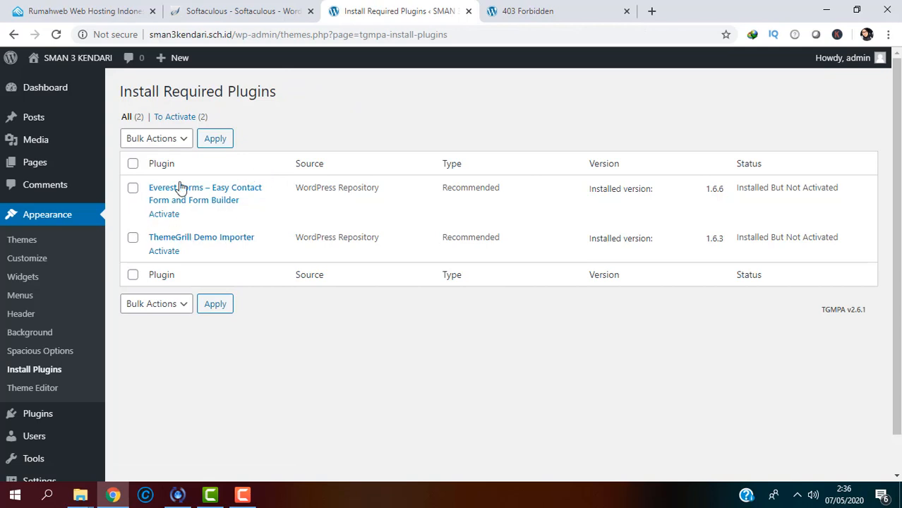
Step: Bulk-activate Everest Forms and ThemeGrill Demo Importer together
click(133, 165)
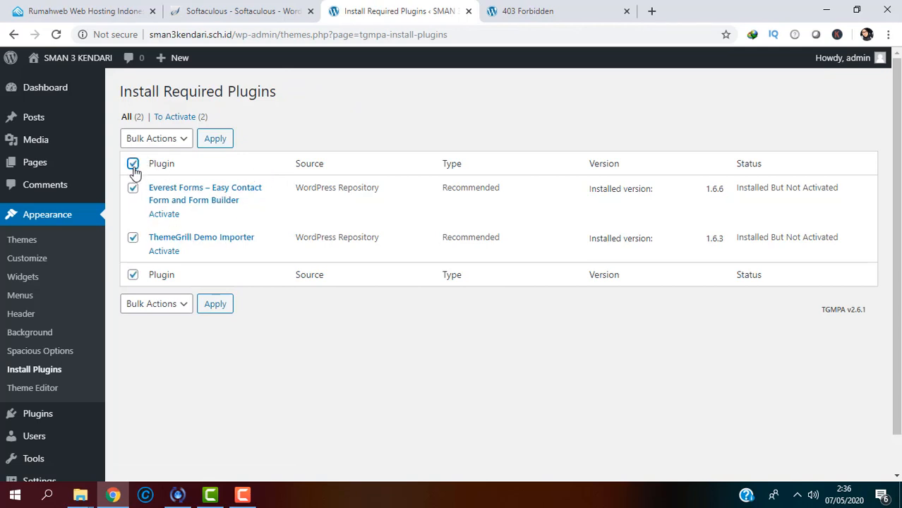
click(185, 139)
click(165, 196)
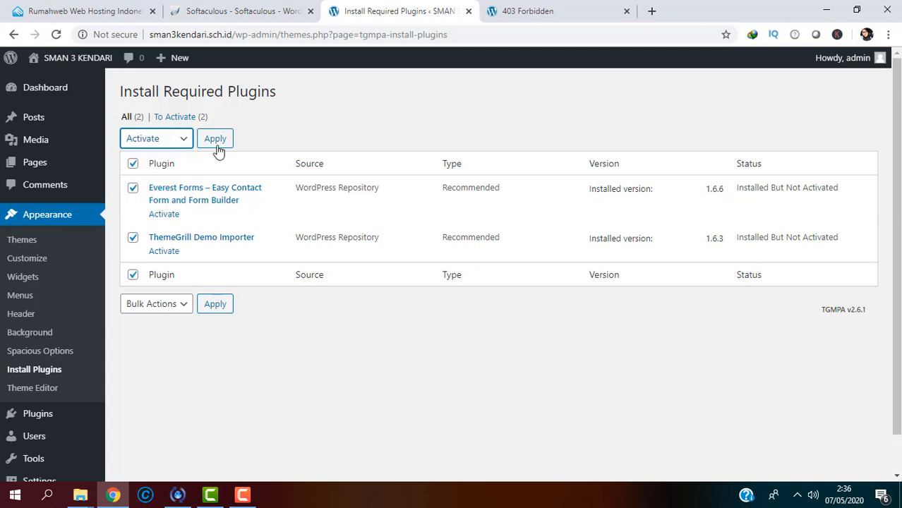
click(216, 139)
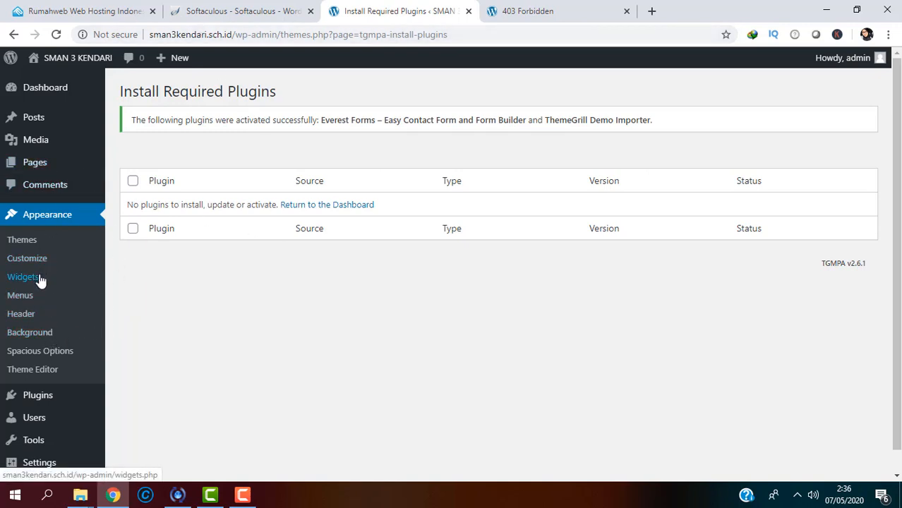
Step: Go to Appearance > Themes, showing Spacious active among four themes
click(30, 242)
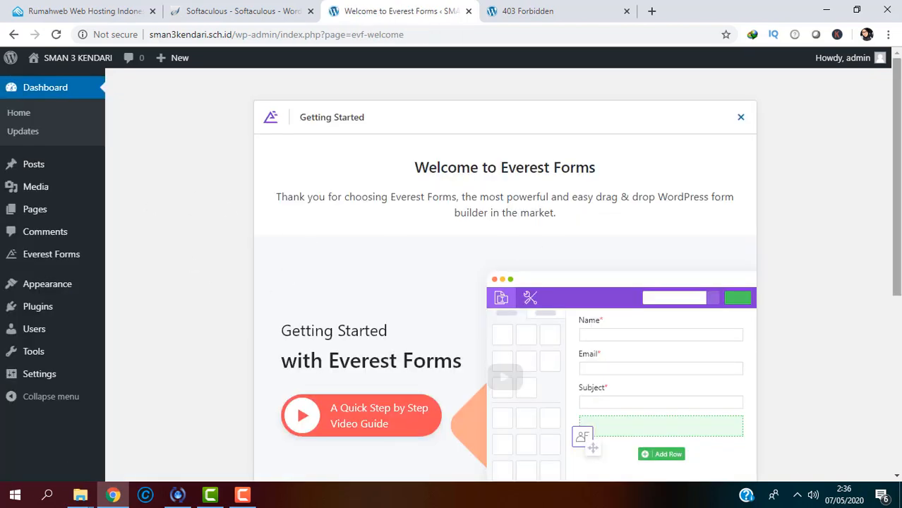
scroll(261, 377, down, 5)
scroll(261, 376, up, 2)
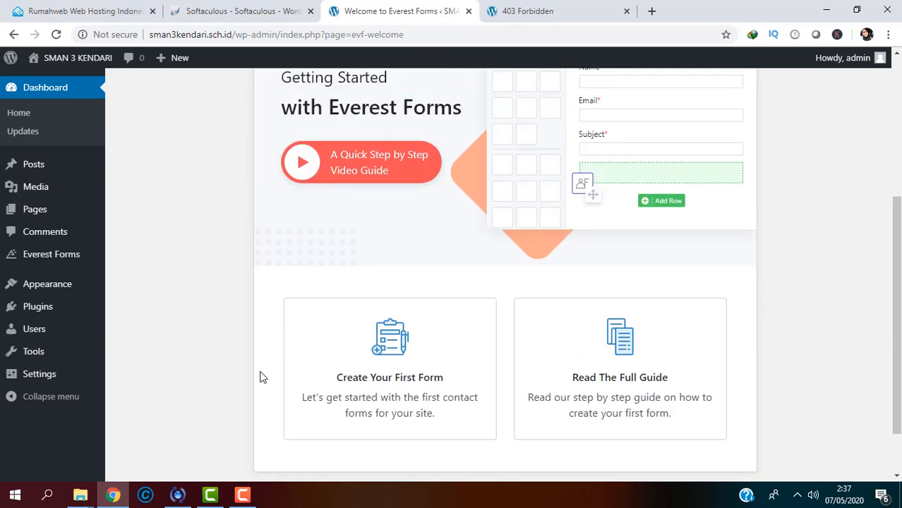
mouse_move(98, 300)
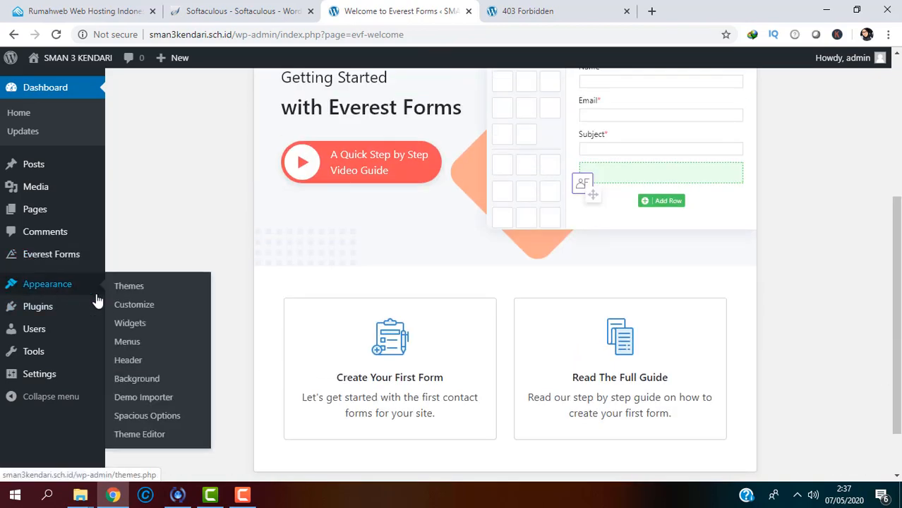
click(124, 292)
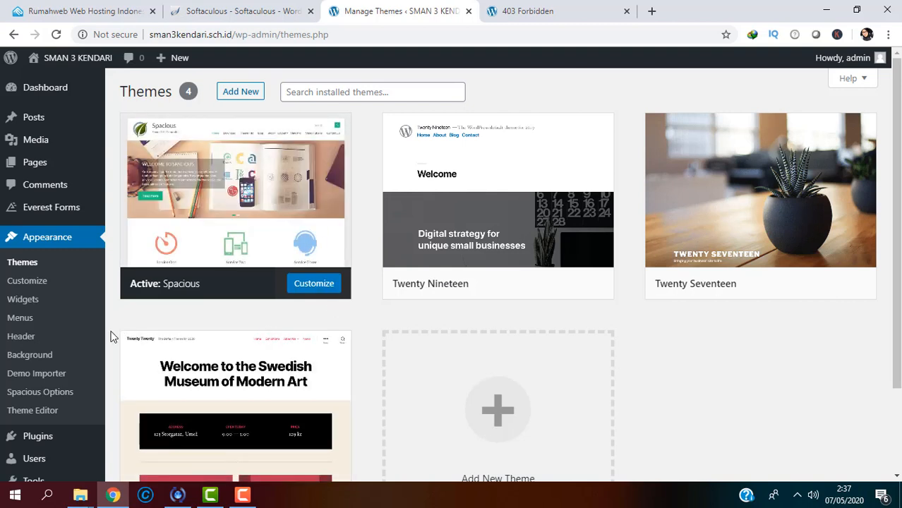
Step: Import the Spacious demo from the theme's Demo Importer and confirm the import
click(53, 376)
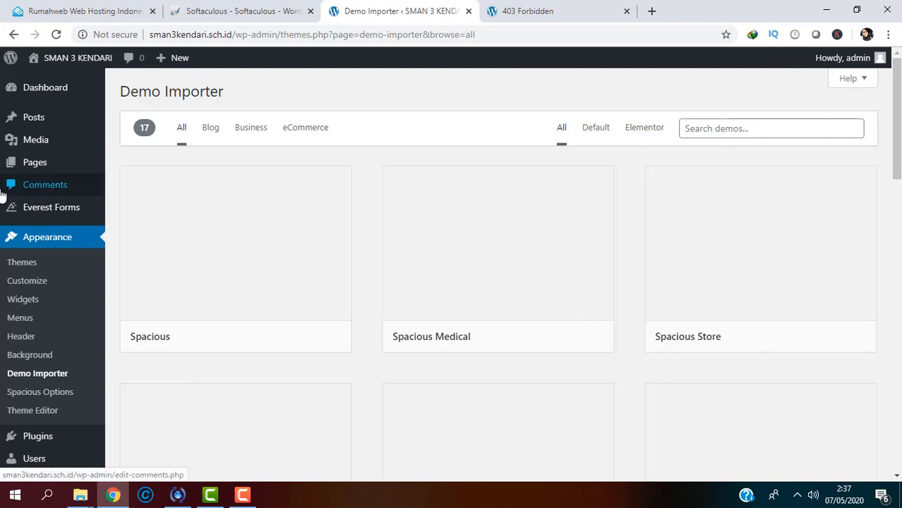
mouse_move(203, 237)
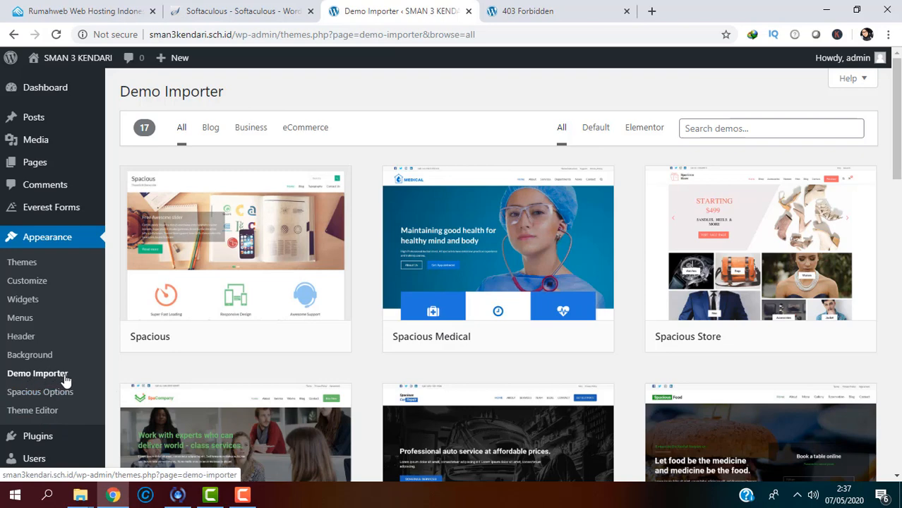
mouse_move(226, 271)
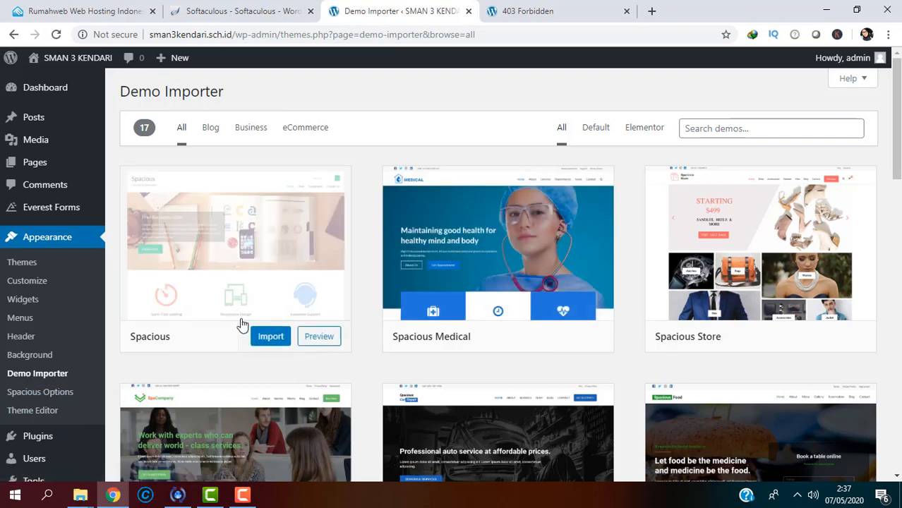
click(270, 336)
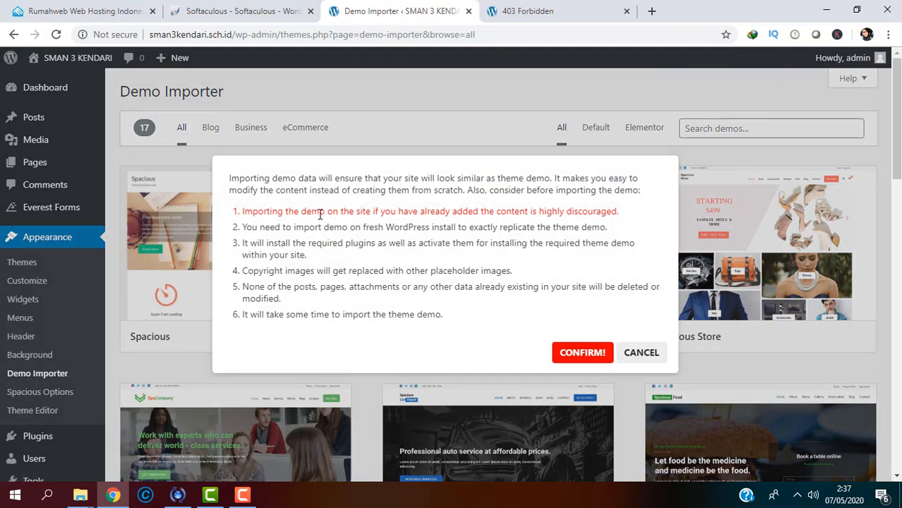
click(586, 354)
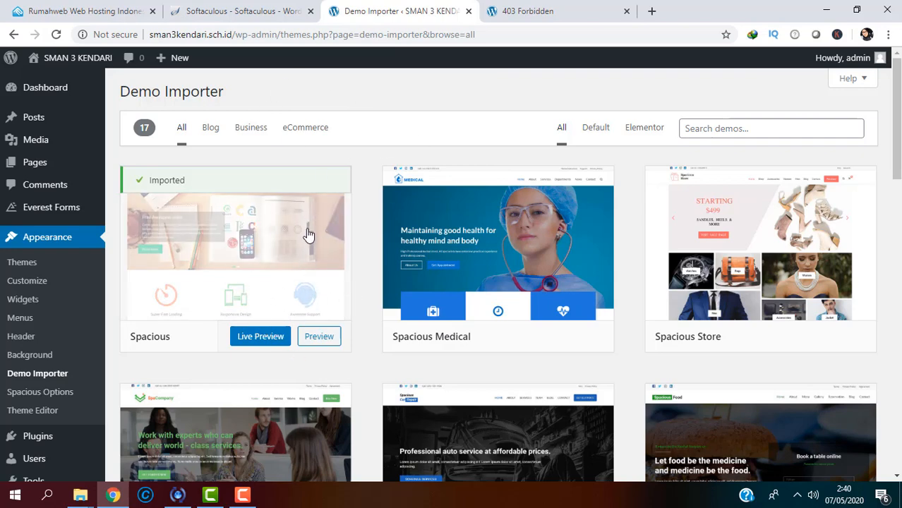
Step: Live-preview the imported Spacious demo homepage and scroll through its slider, features and footer
click(261, 337)
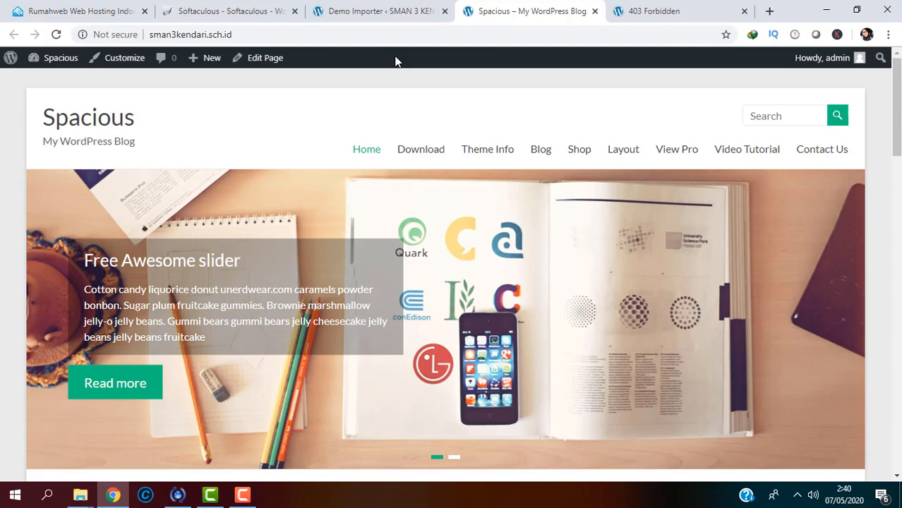
mouse_move(897, 134)
mouse_down()
mouse_move(900, 322)
mouse_move(898, 133)
mouse_up()
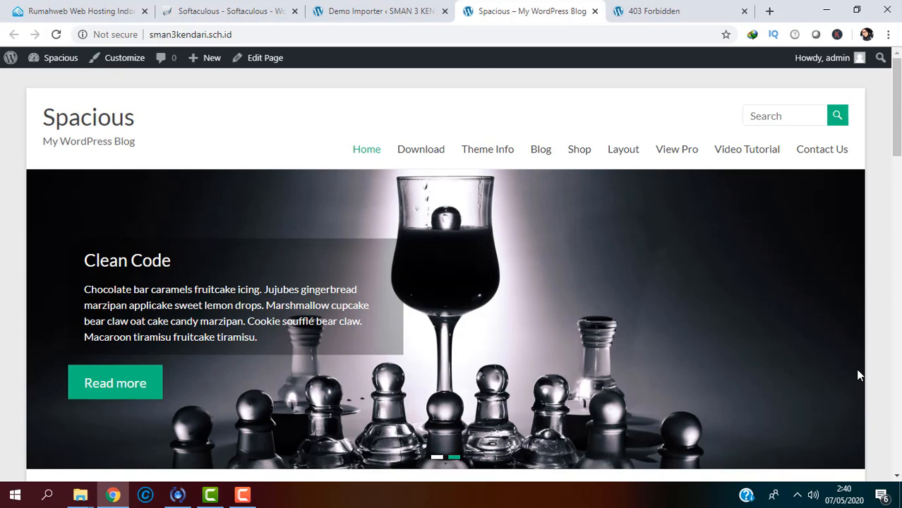
drag(896, 107, 896, 134)
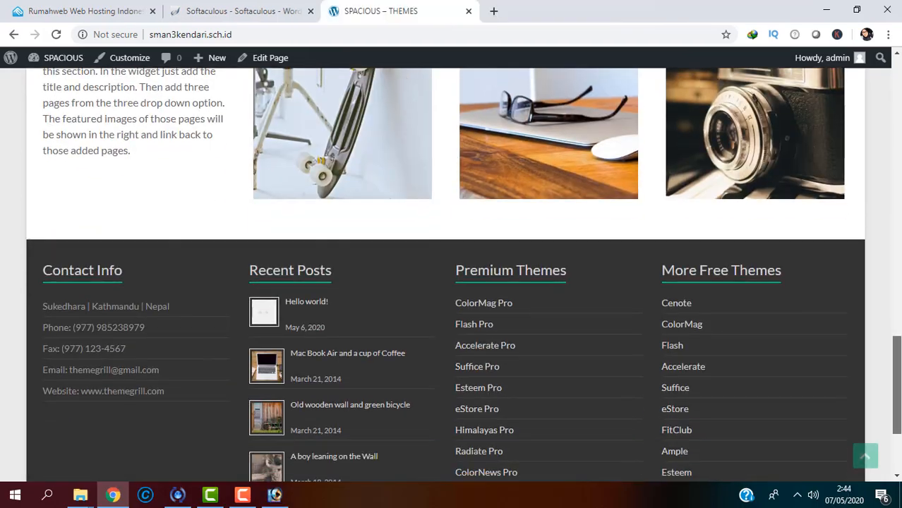
drag(897, 362, 868, 79)
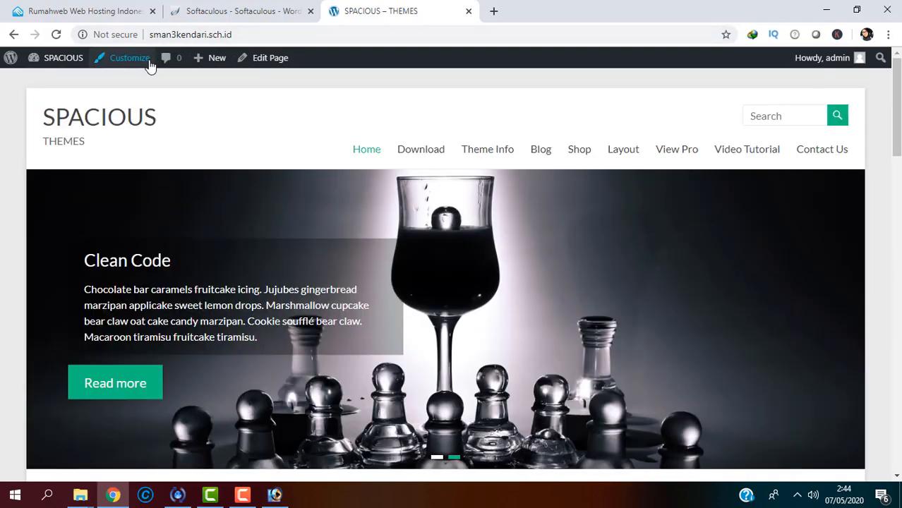
Step: In the Customizer's Site Identity, replace the site title SPACIOUS with SMAN 3 KENDARI
click(146, 62)
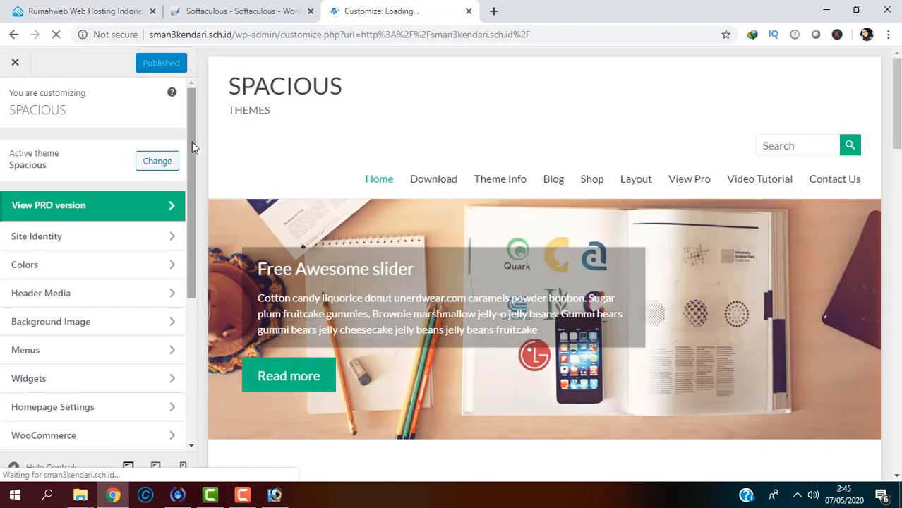
mouse_move(192, 142)
mouse_down()
mouse_move(193, 164)
mouse_move(188, 152)
mouse_up()
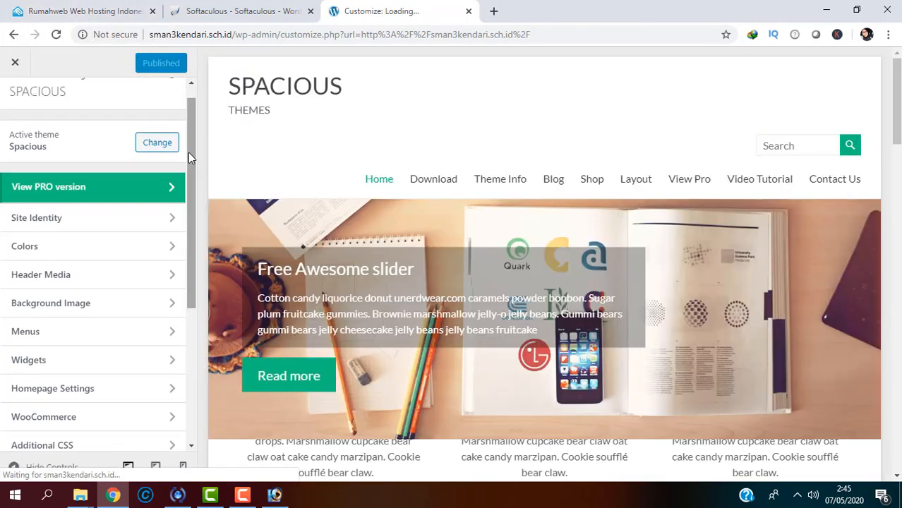
click(119, 219)
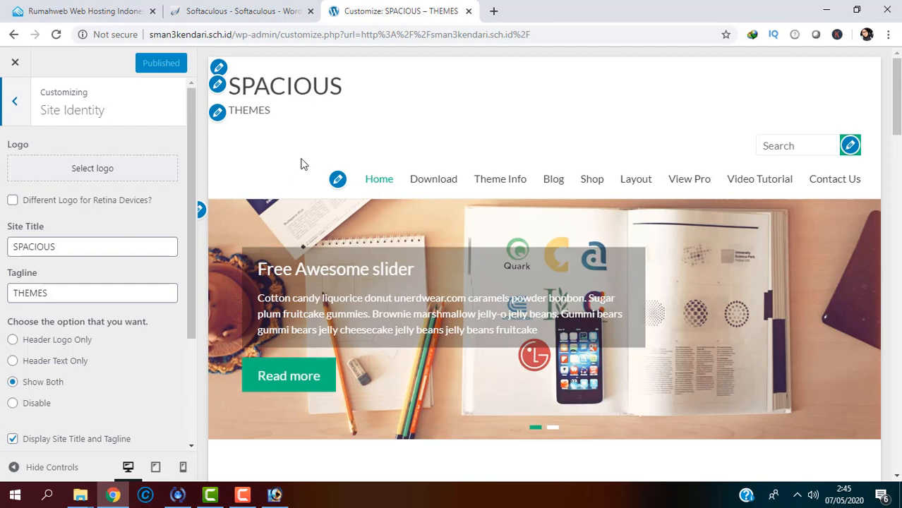
double_click(96, 246)
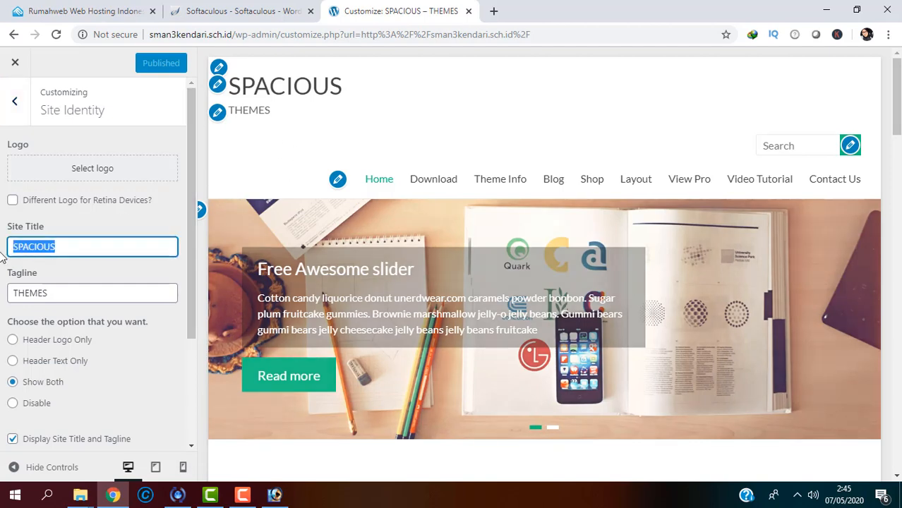
text(SMAN 3 KENDARI)
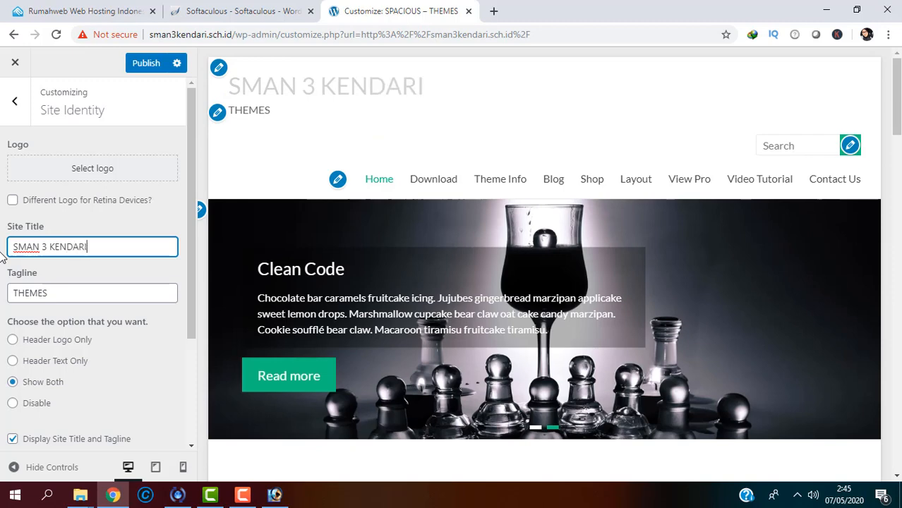
Step: Set the tagline to SEKOLAH UNGGUL DALAM PRESTASI, RELIGIUS, DAN BERKARAKTER and bring up logo selection
key(Tab)
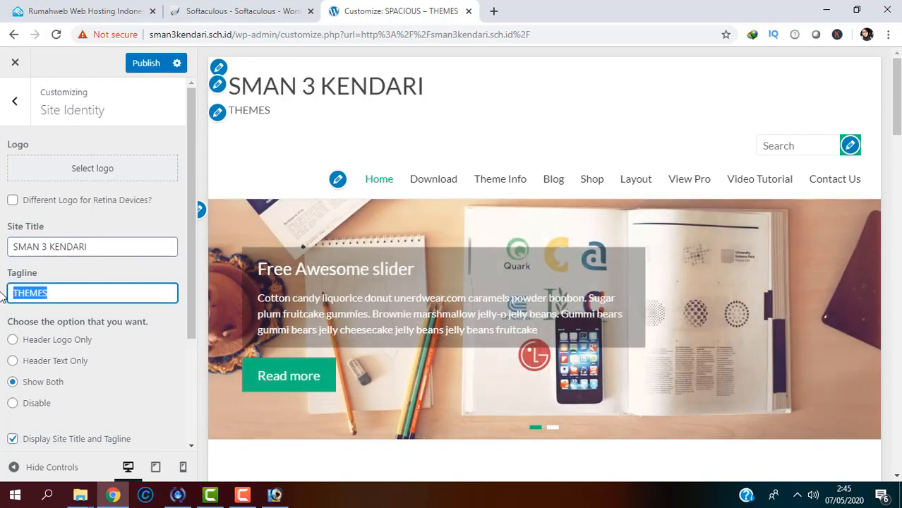
text(SEKOLAH)
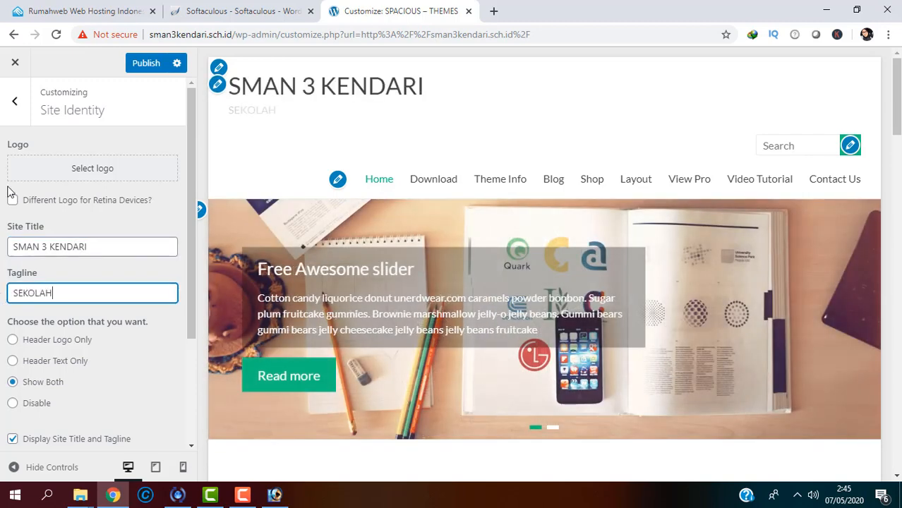
text( BER)
key(BackSpace)
key(BackSpace)
key(BackSpace)
key(BackSpace)
key(BackSpace)
key(BackSpace)
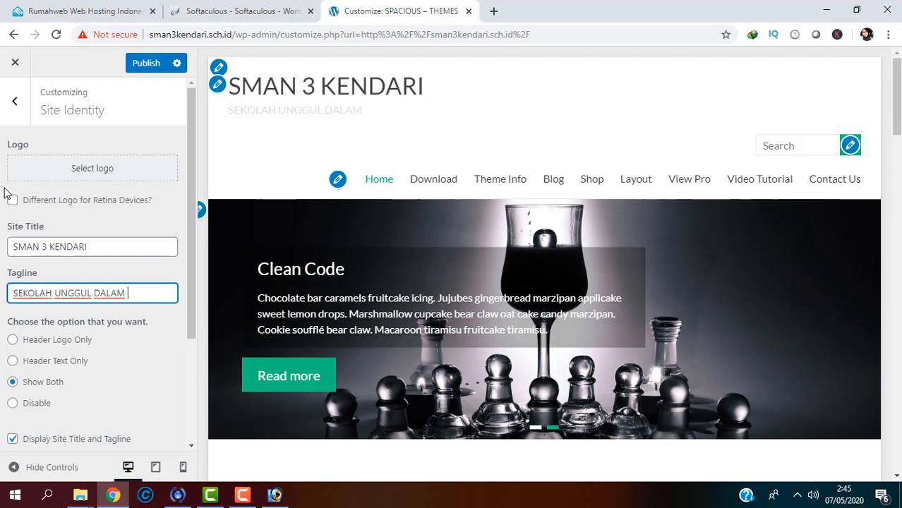
text(STASI)
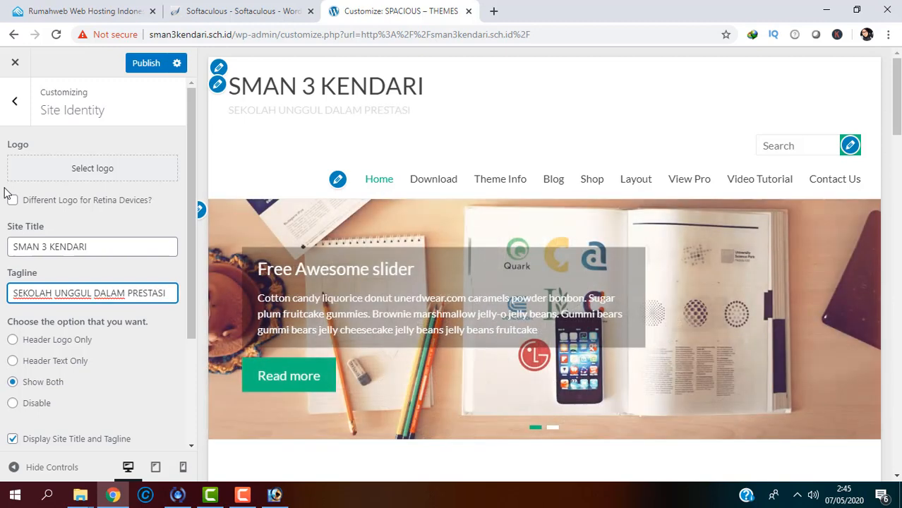
text(, RELIGIU)
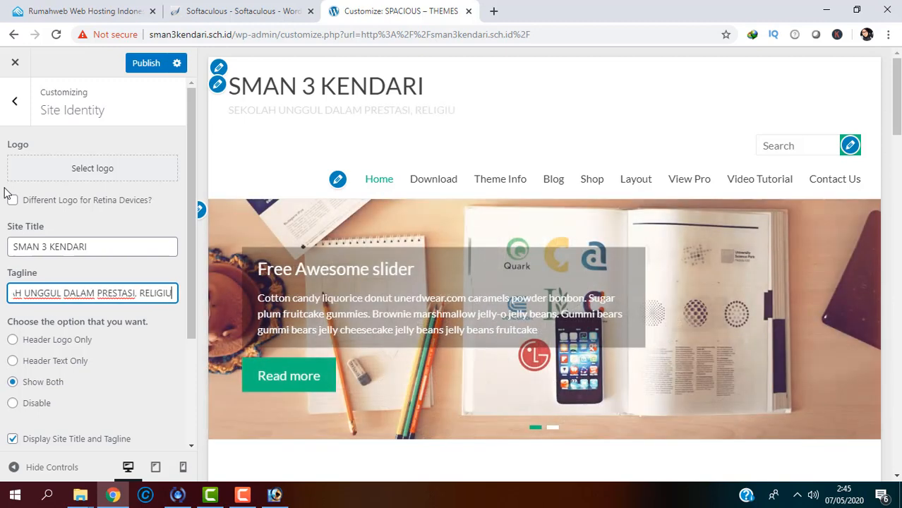
text(S, DAN BER)
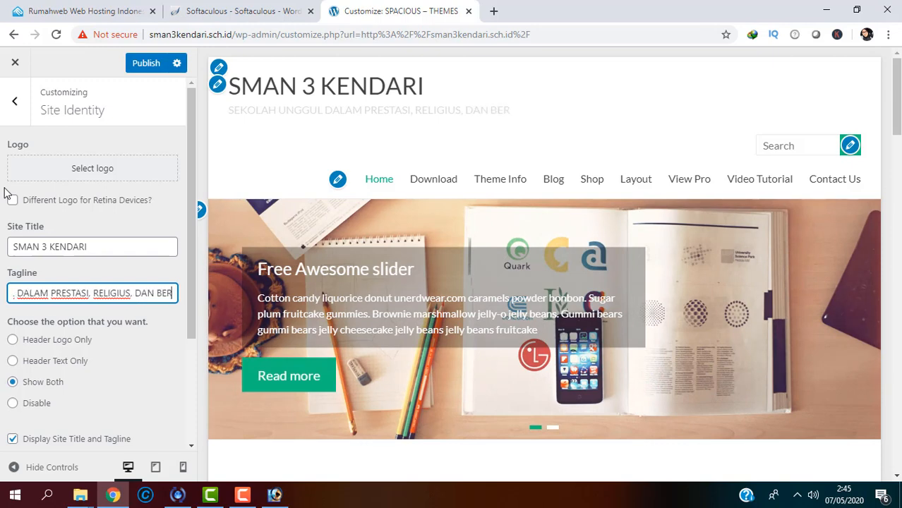
text(KARAKTER)
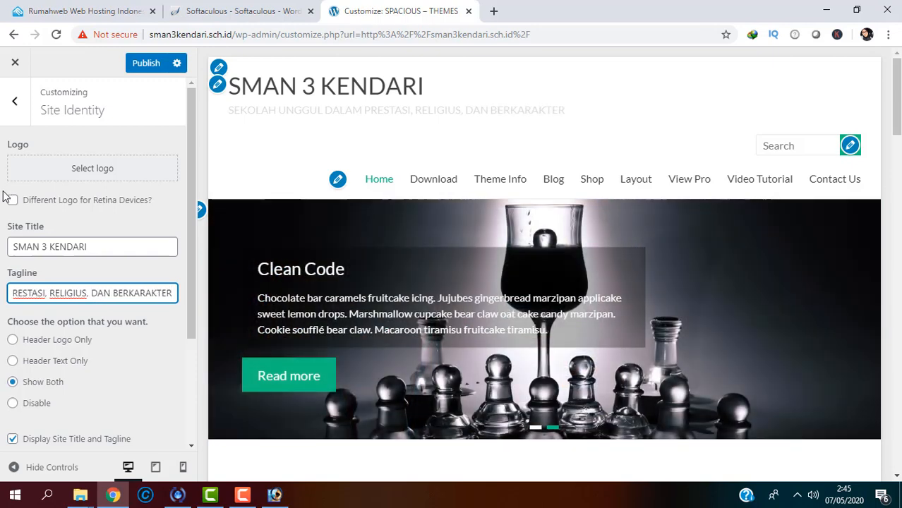
click(90, 170)
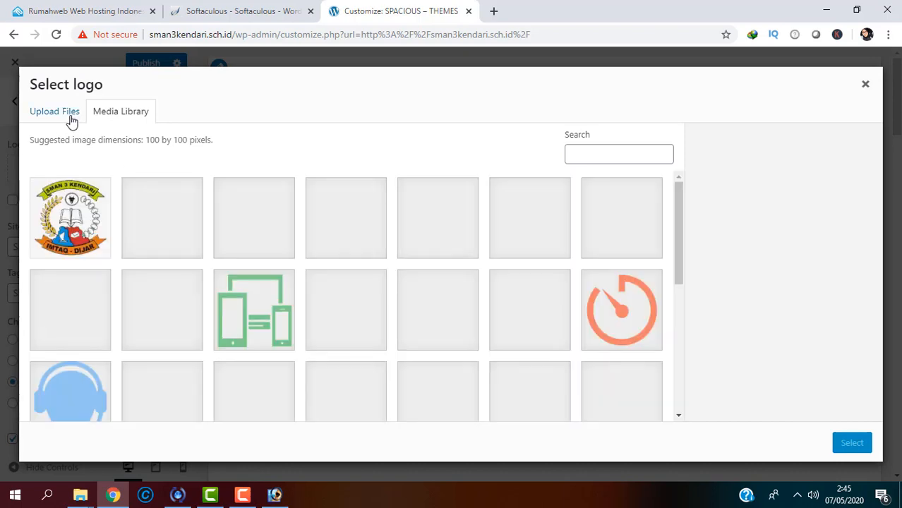
Step: Upload LOGO 100 PX, crop it as the site logo, and publish the Site Identity changes
click(71, 118)
click(452, 289)
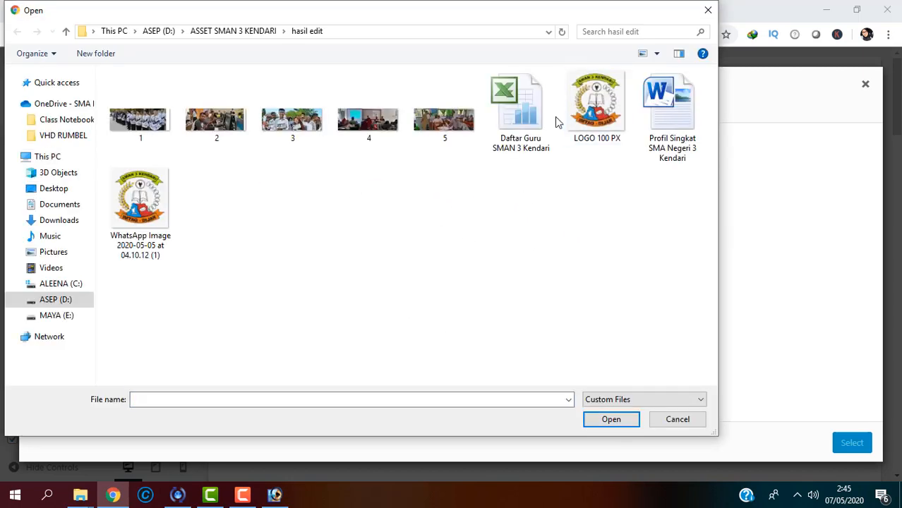
double_click(581, 115)
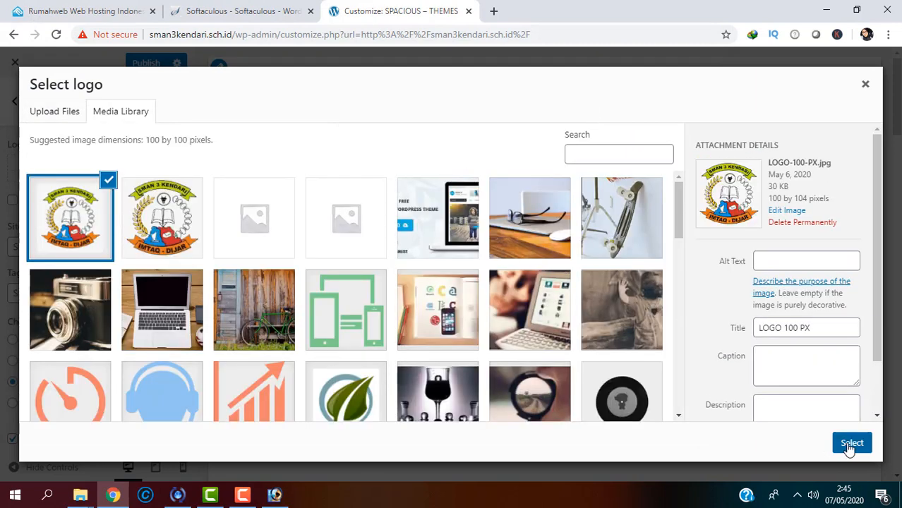
click(850, 445)
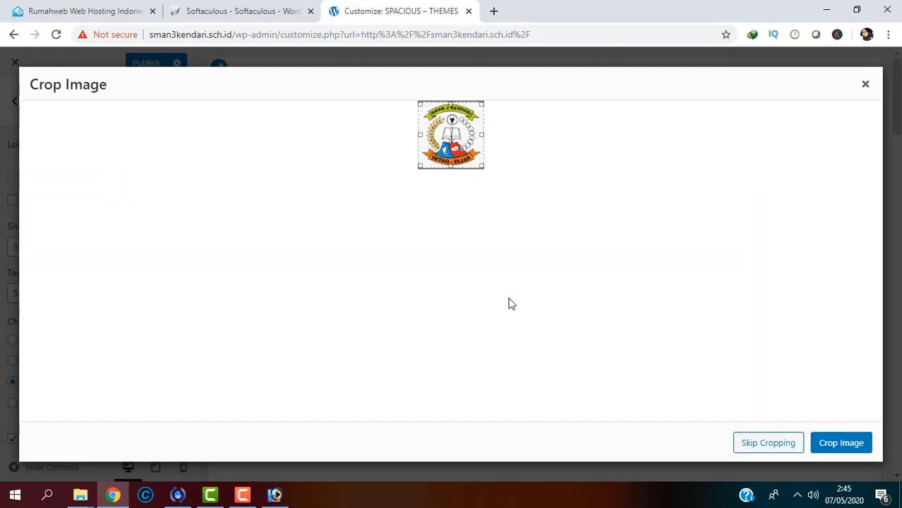
click(827, 445)
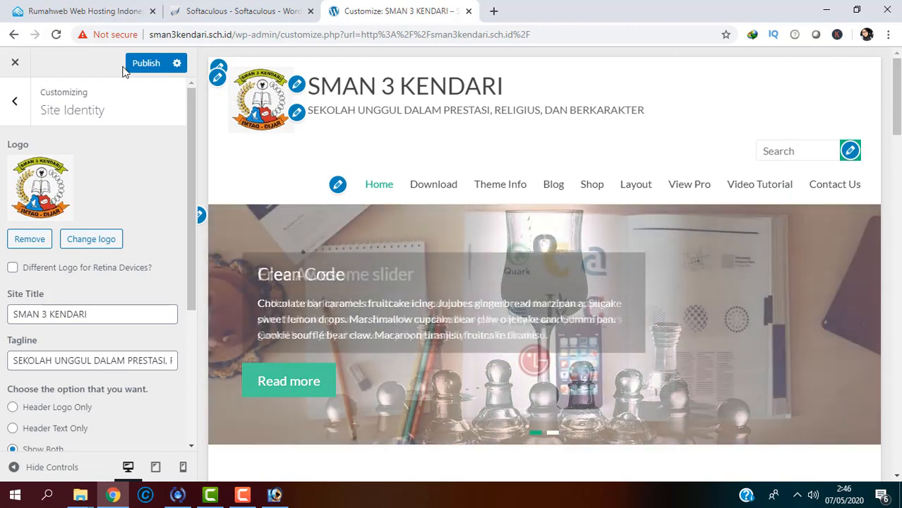
click(132, 68)
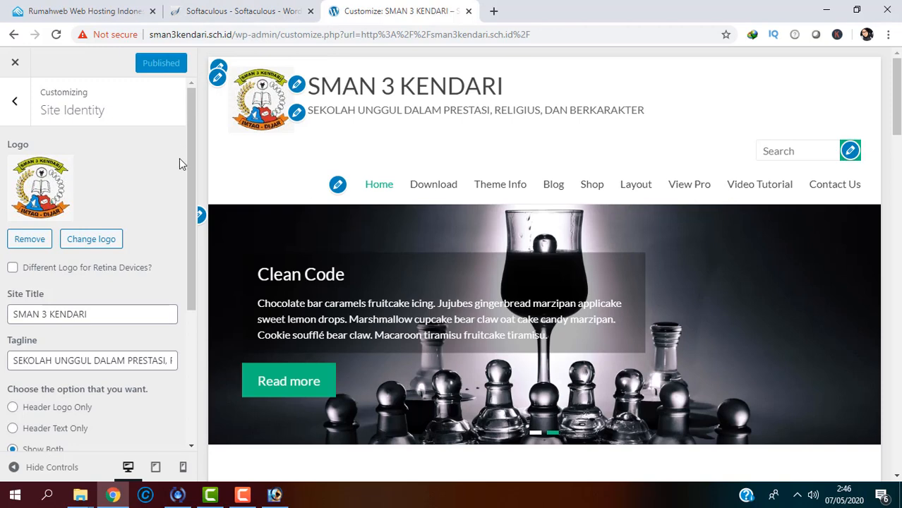
scroll(188, 169, down, 2)
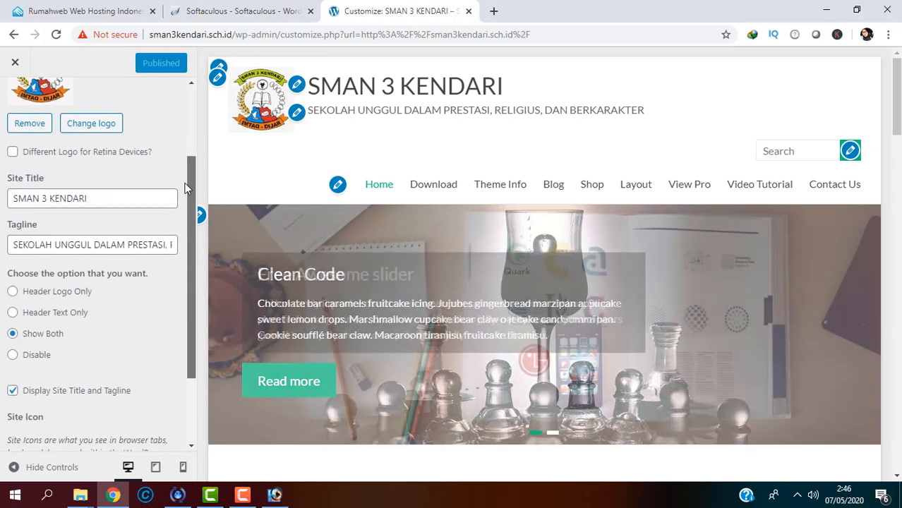
scroll(185, 185, up, 2)
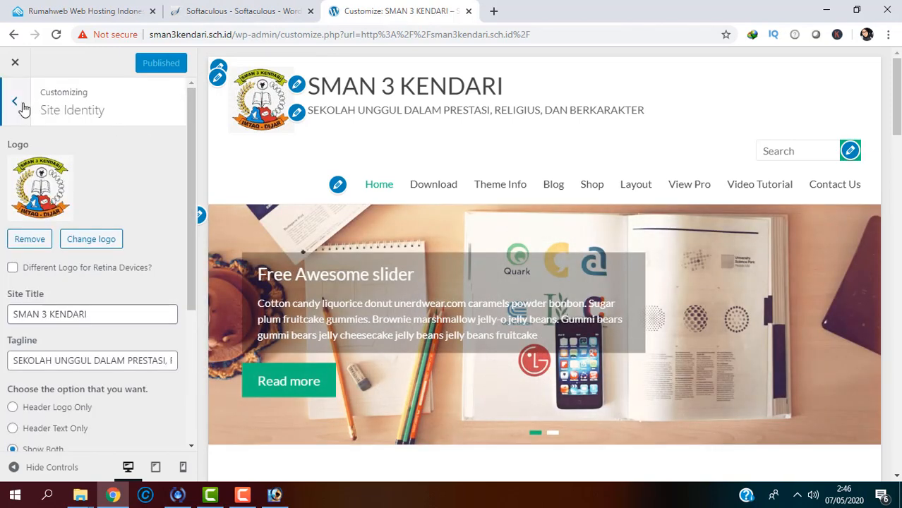
click(16, 102)
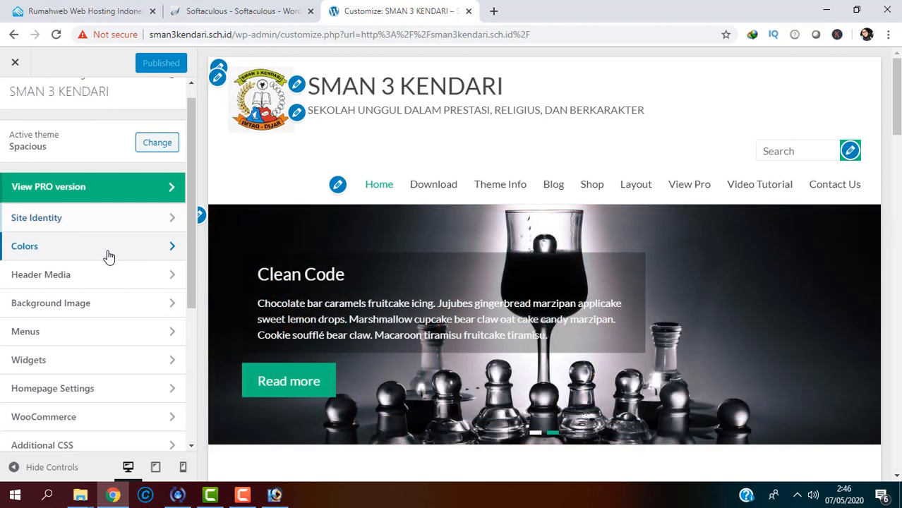
click(109, 257)
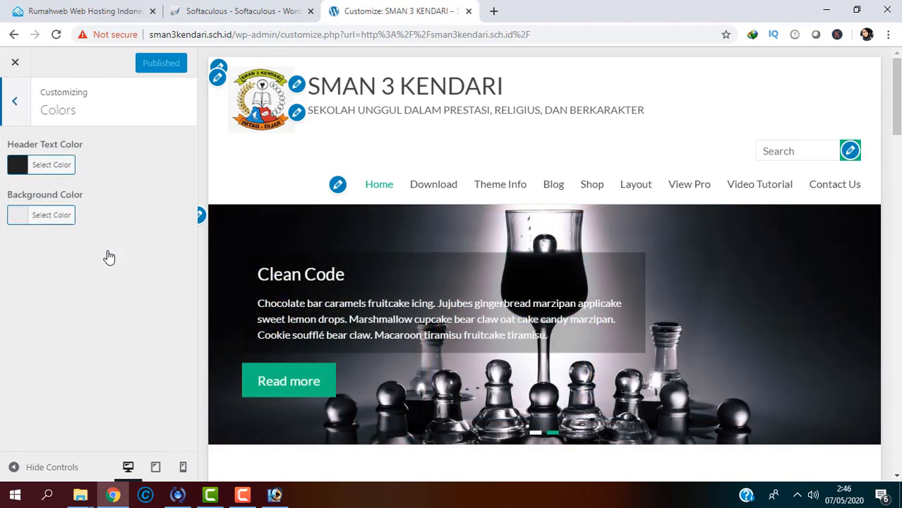
click(21, 102)
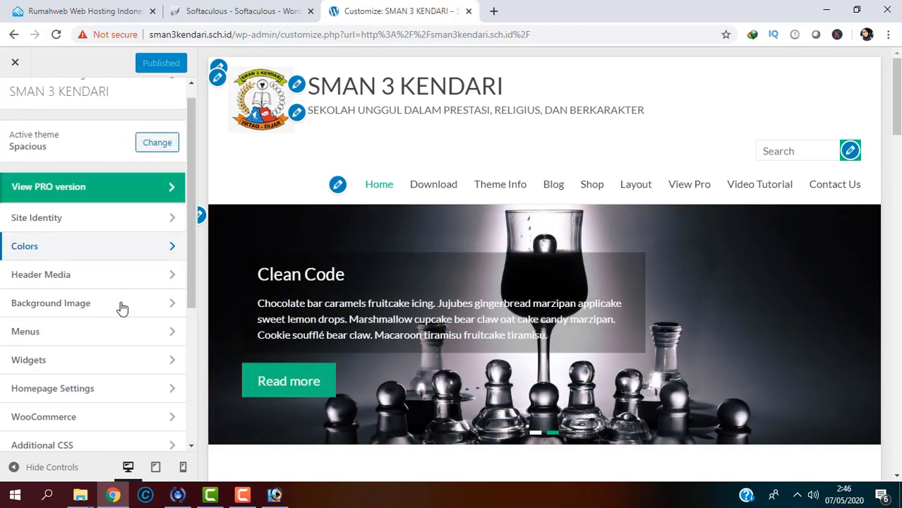
click(104, 282)
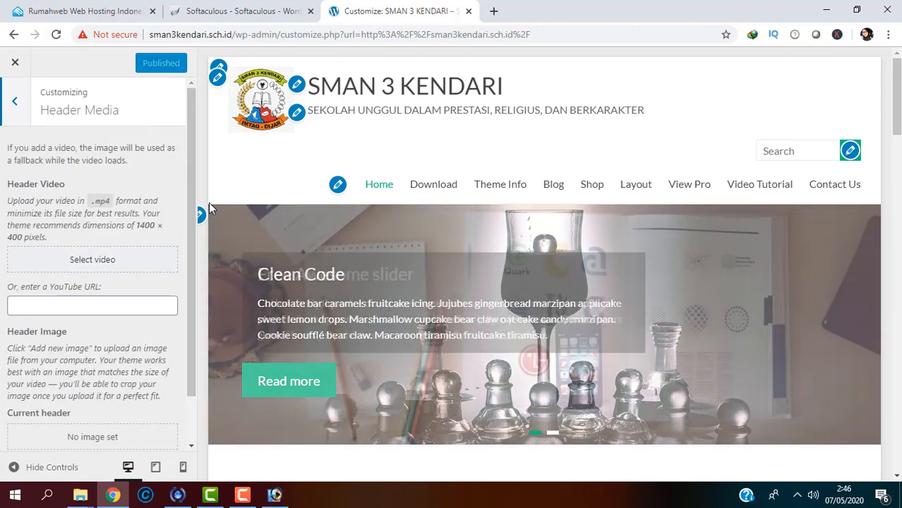
scroll(189, 174, down, 1)
scroll(188, 212, up, 1)
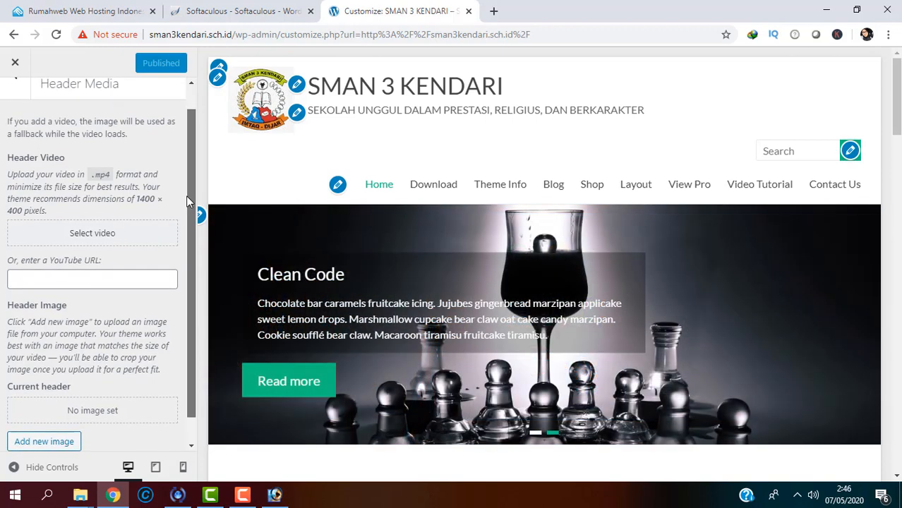
scroll(187, 201, down, 1)
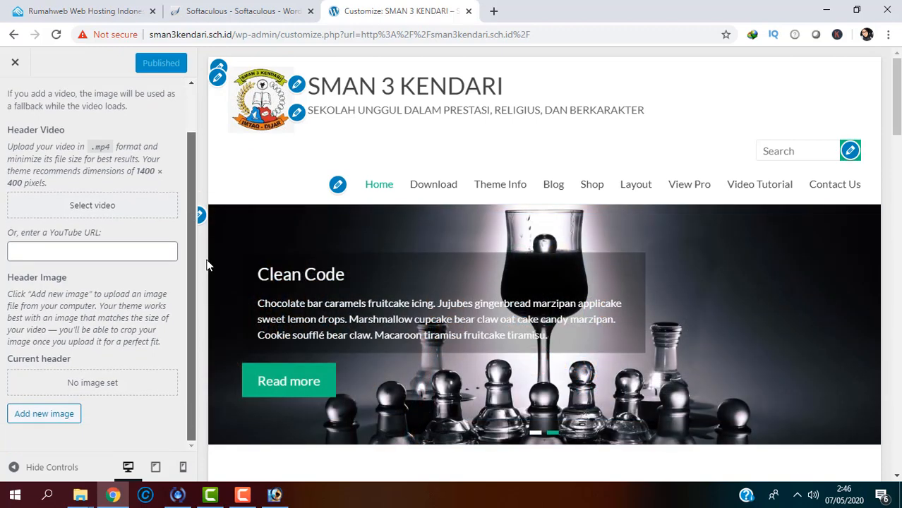
scroll(187, 168, up, 2)
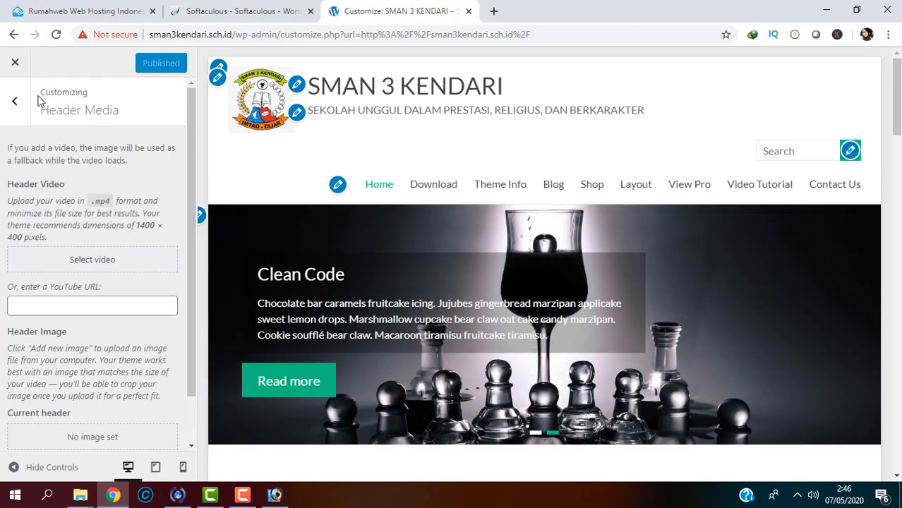
click(18, 106)
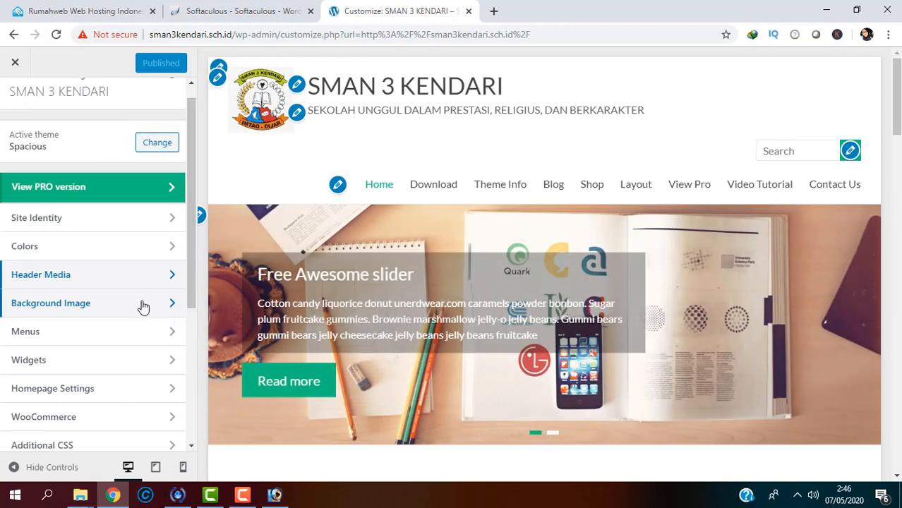
click(142, 305)
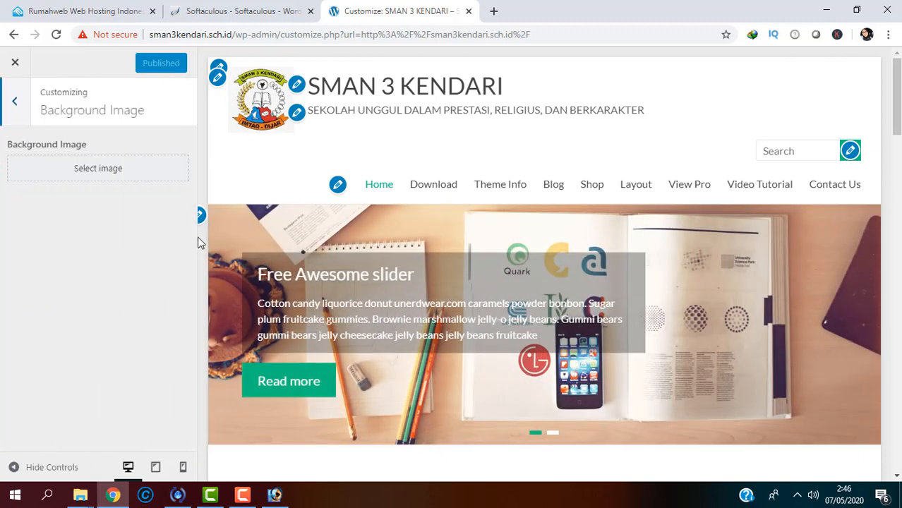
click(16, 102)
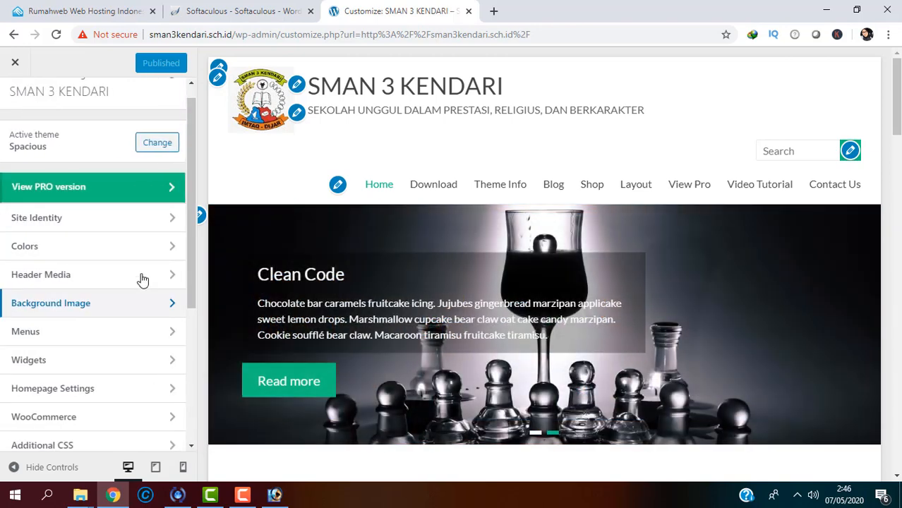
click(131, 340)
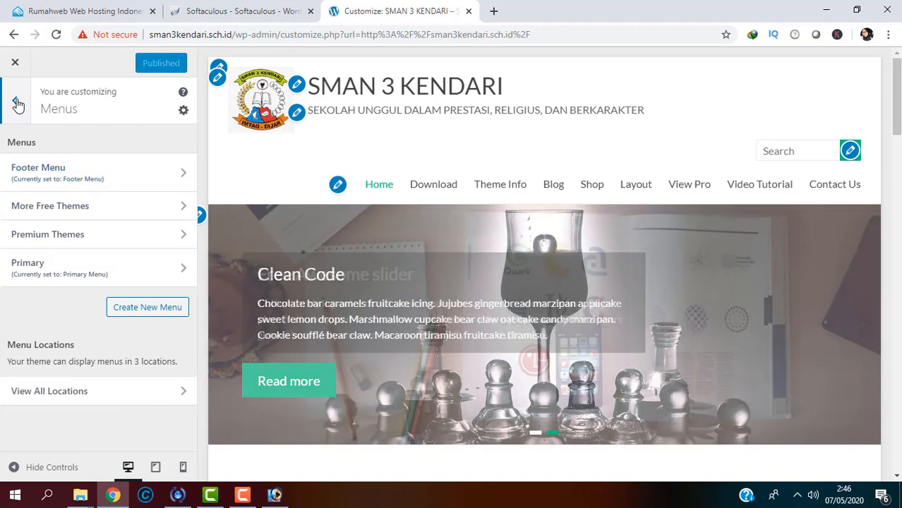
click(15, 100)
drag(193, 277, 201, 378)
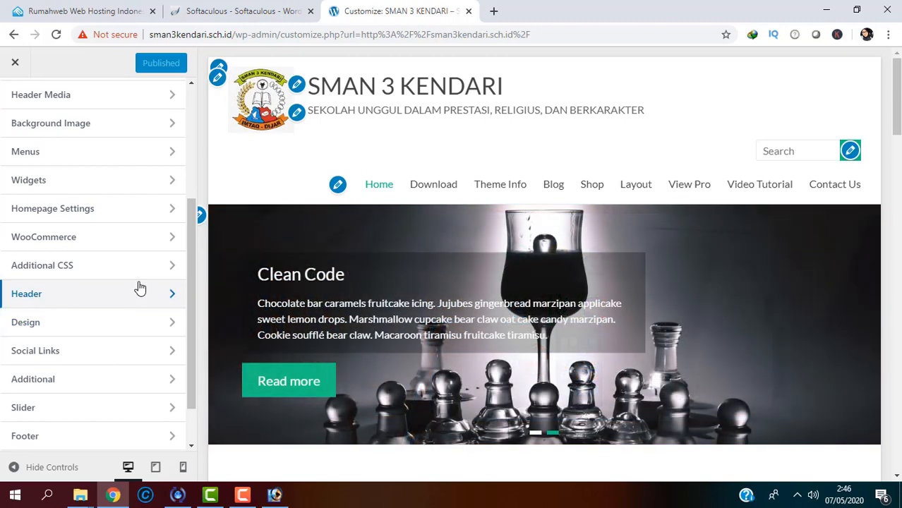
click(140, 291)
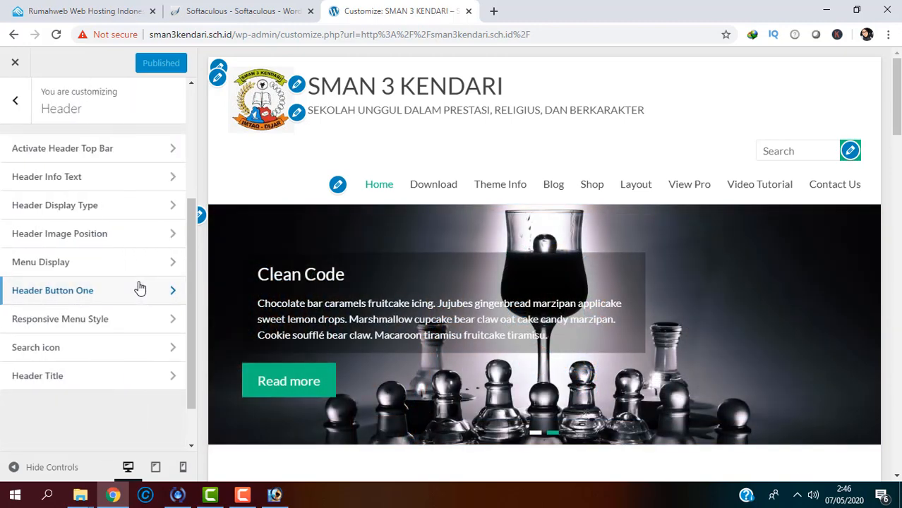
click(120, 148)
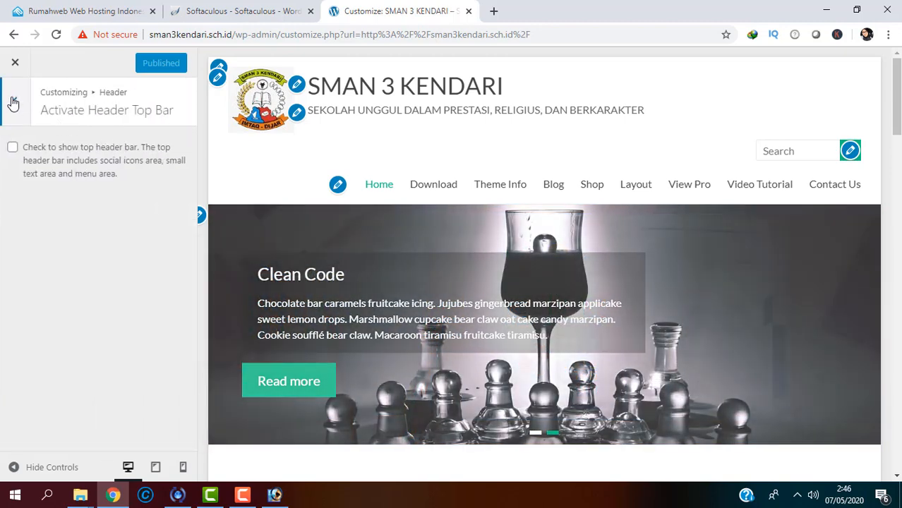
click(14, 100)
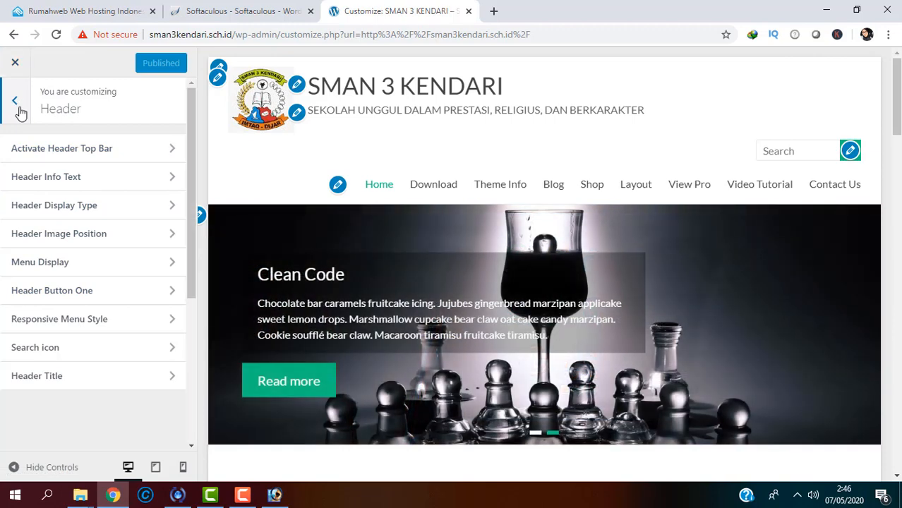
click(19, 108)
drag(194, 267, 192, 138)
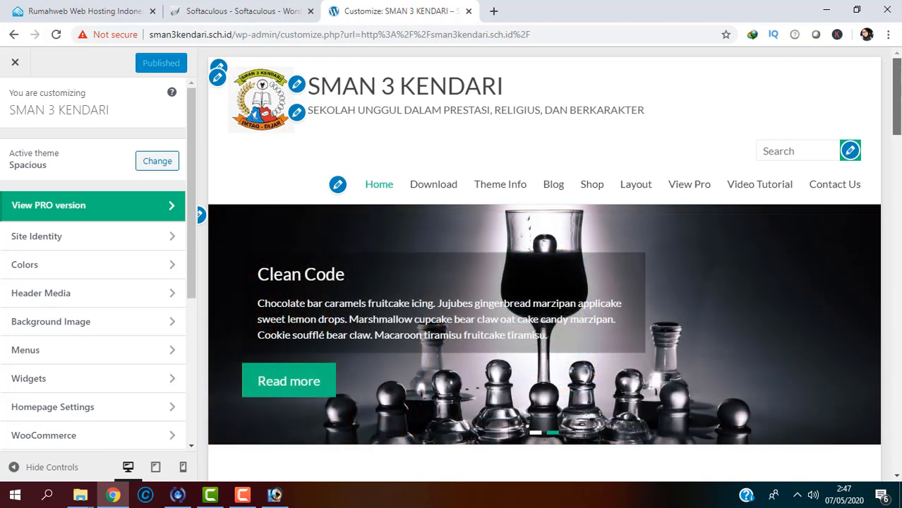
drag(900, 125, 886, 111)
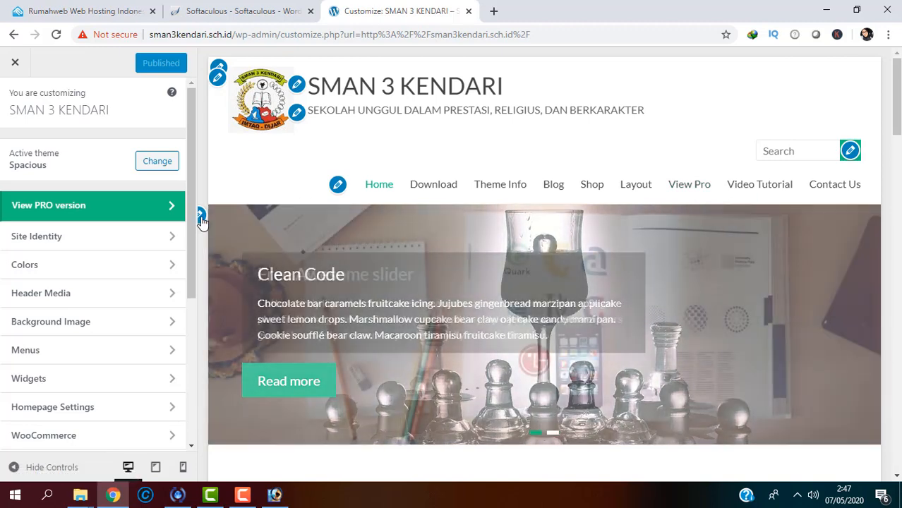
Step: Upload photo 1 from the computer and choose it for Slider Image Upload #1
click(202, 216)
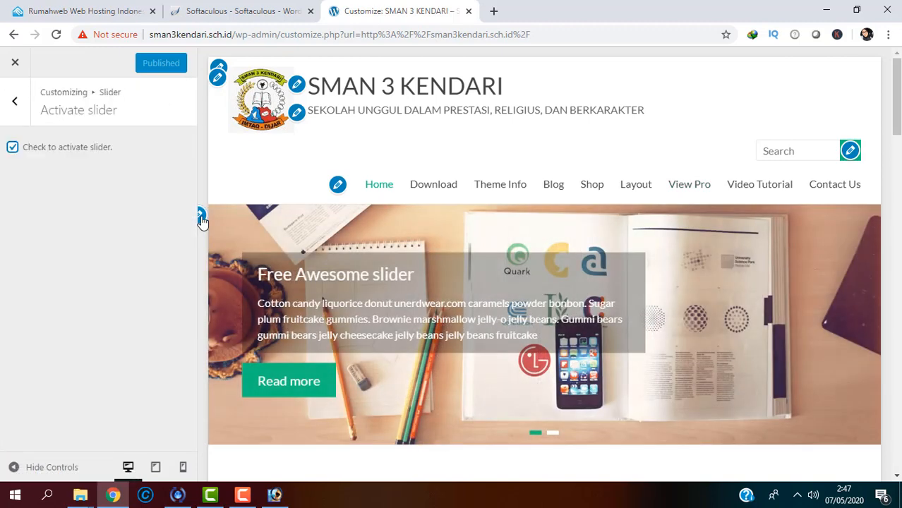
click(16, 103)
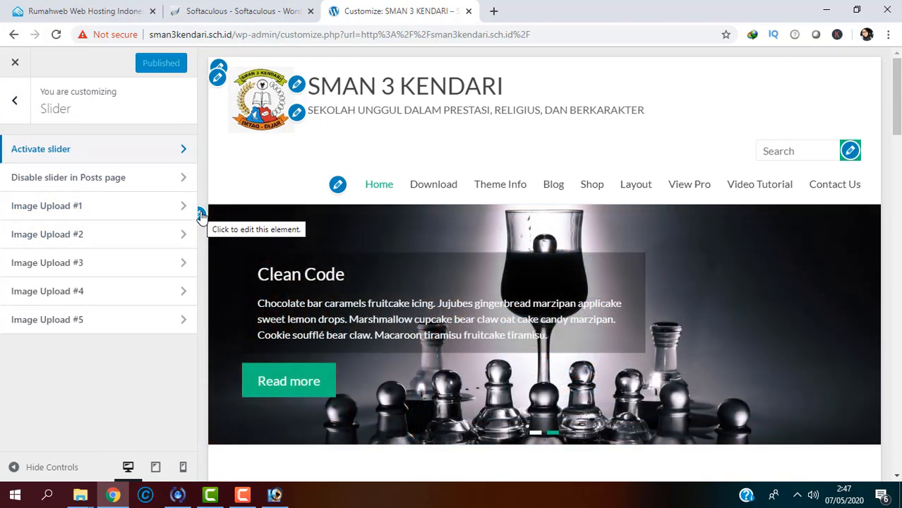
click(144, 205)
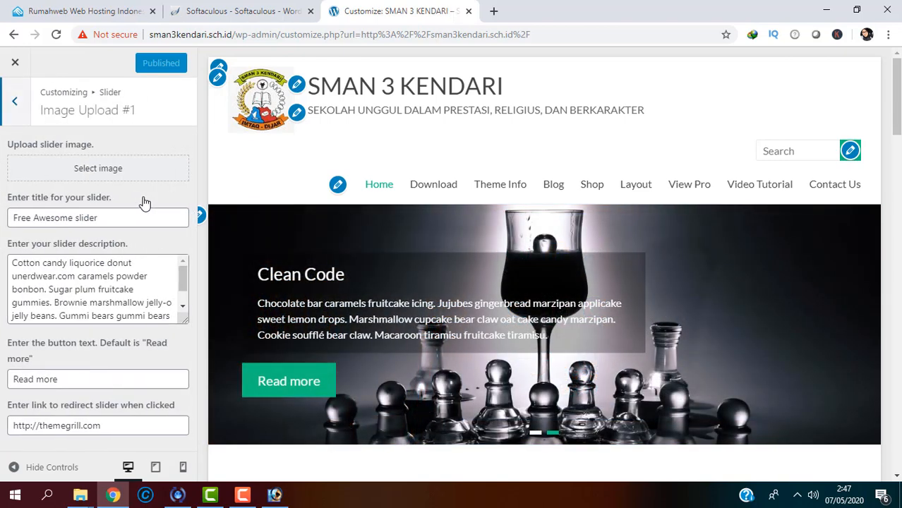
click(119, 177)
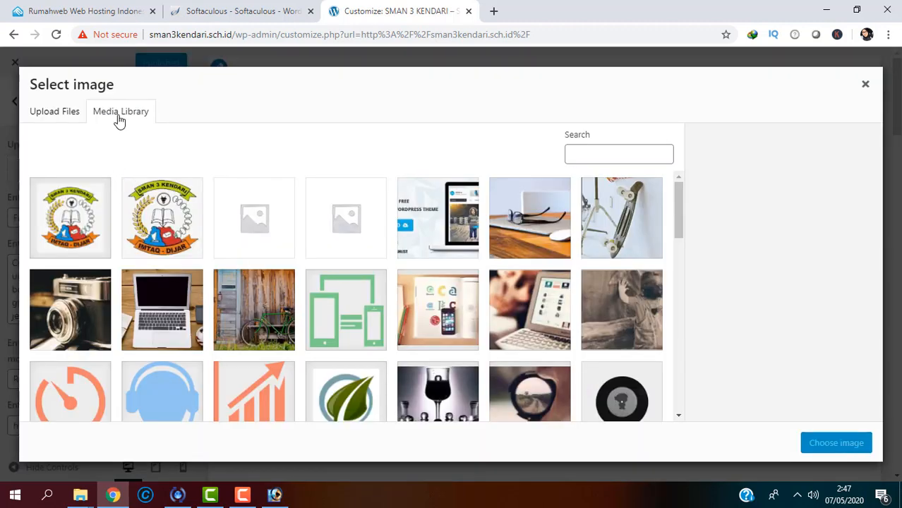
click(60, 112)
click(465, 291)
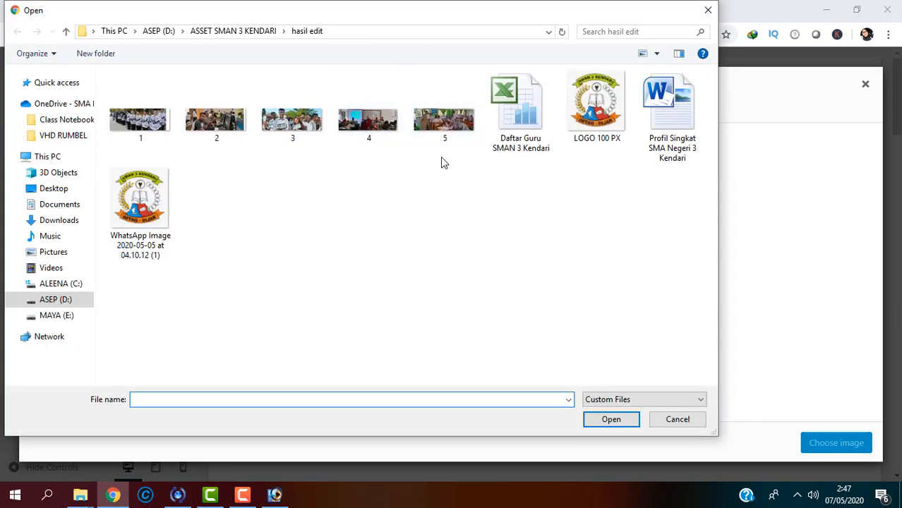
click(134, 124)
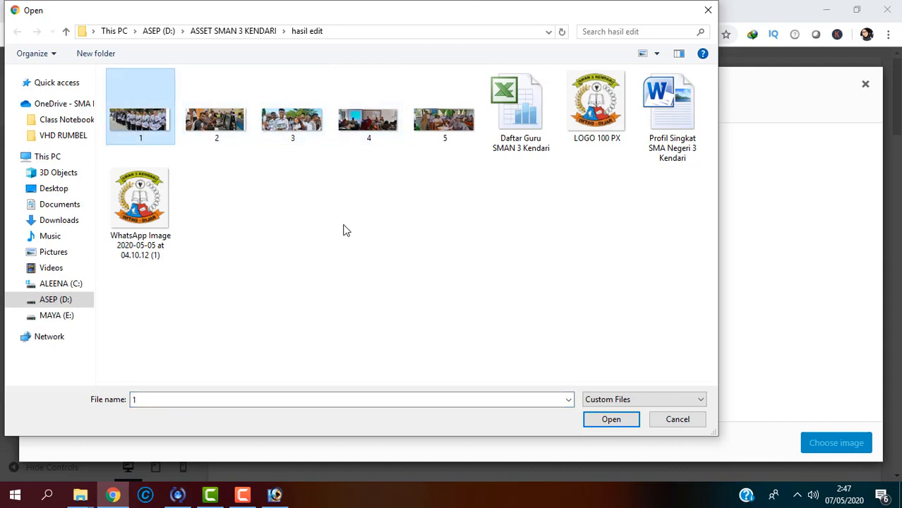
click(612, 426)
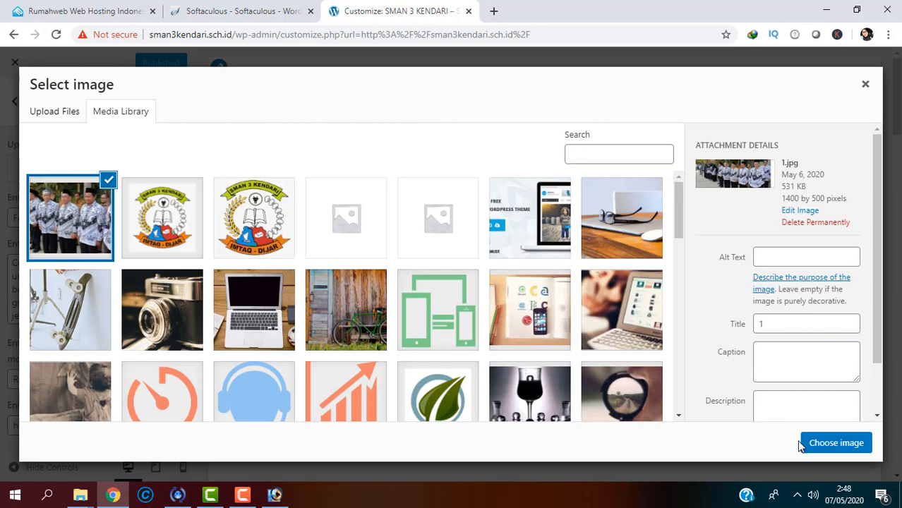
click(814, 449)
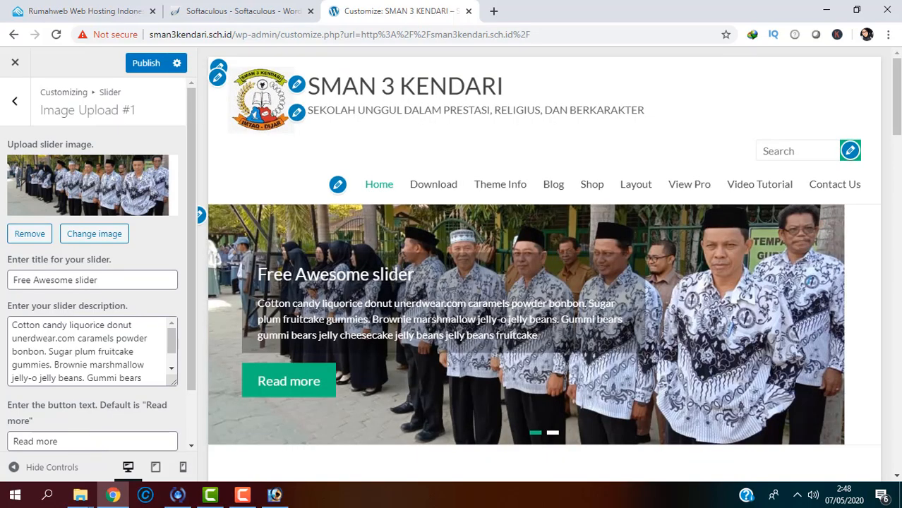
Step: Replace the first slide's title with GURU GURU HEBAT KAMI and publish
mouse_move(898, 128)
mouse_down()
mouse_move(898, 148)
mouse_move(899, 130)
mouse_up()
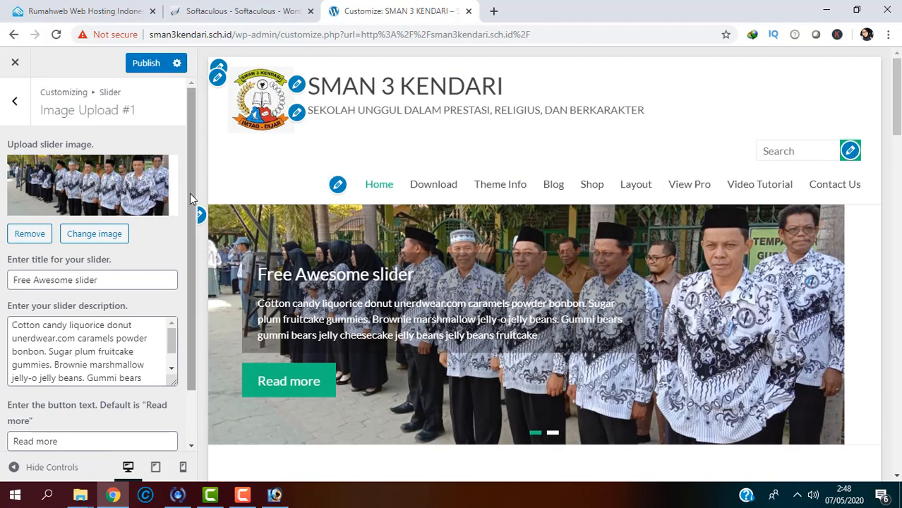
drag(189, 194, 191, 231)
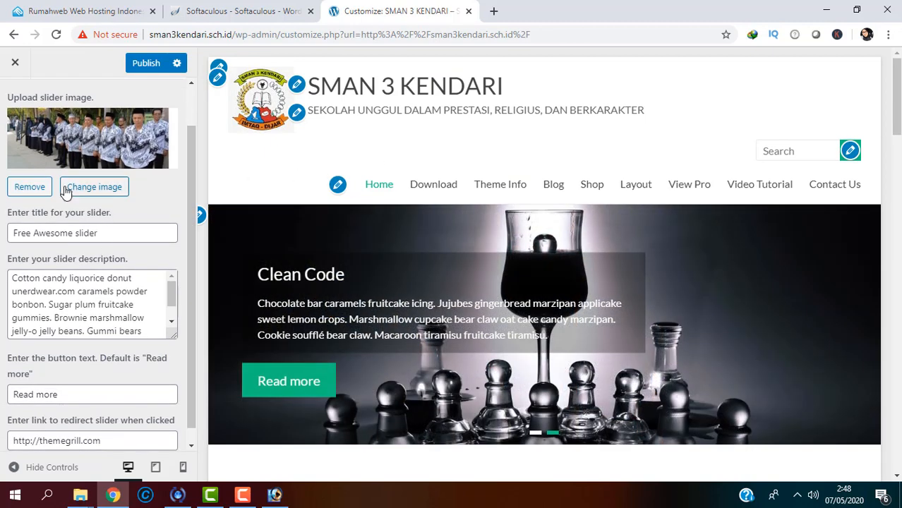
drag(98, 233, 1, 231)
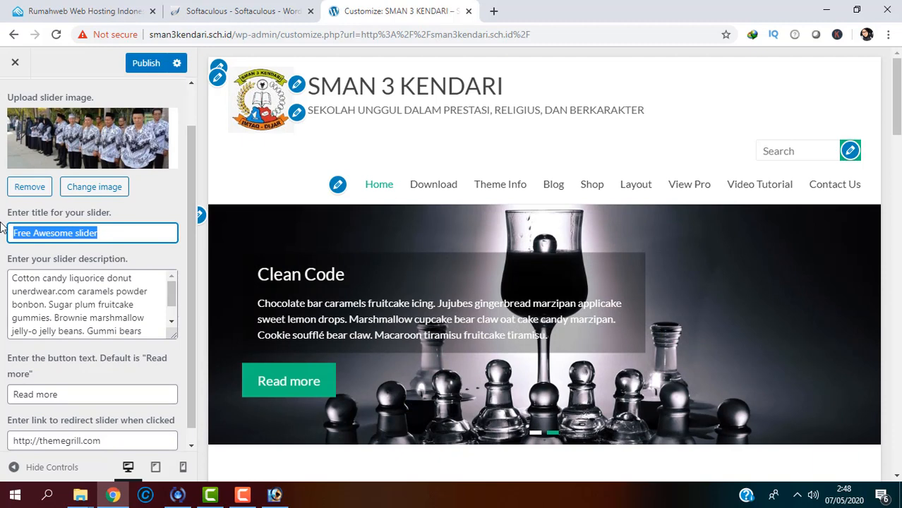
text(gURU)
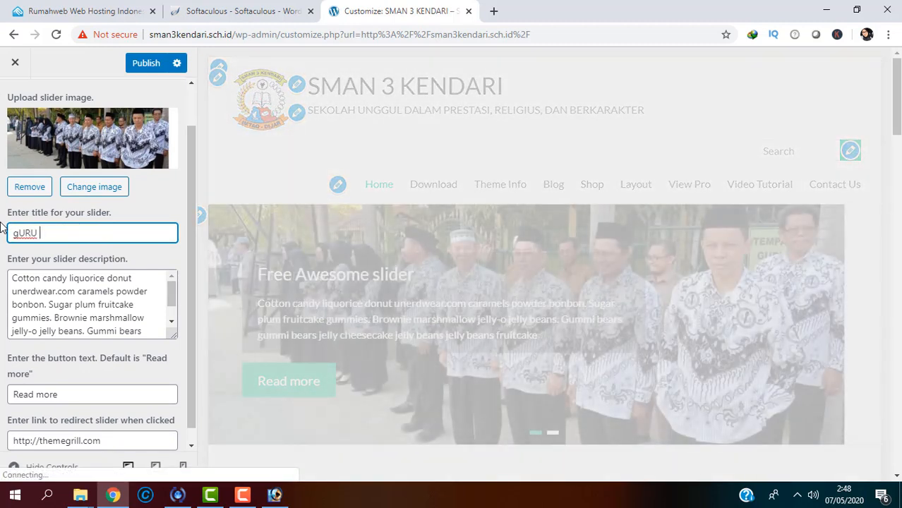
key(BackSpace)
key(BackSpace)
key(BackSpace)
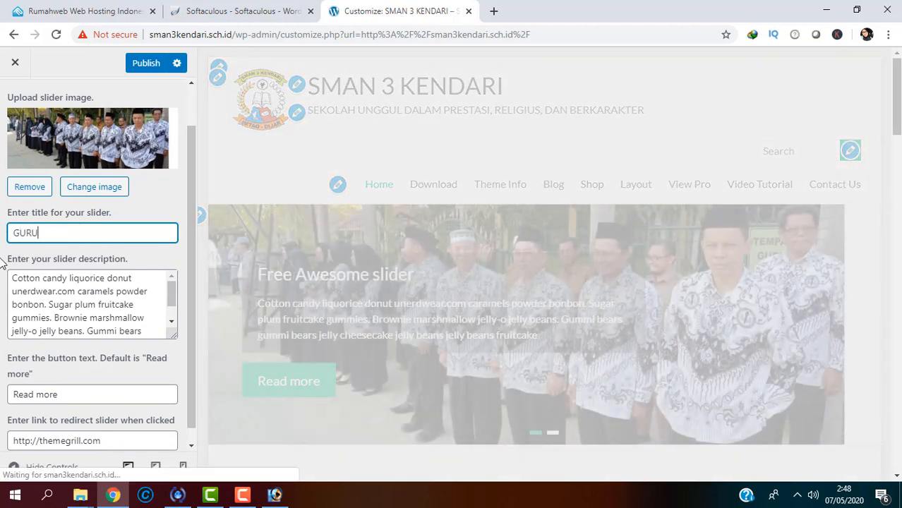
text(GURU HEBAT KAMI)
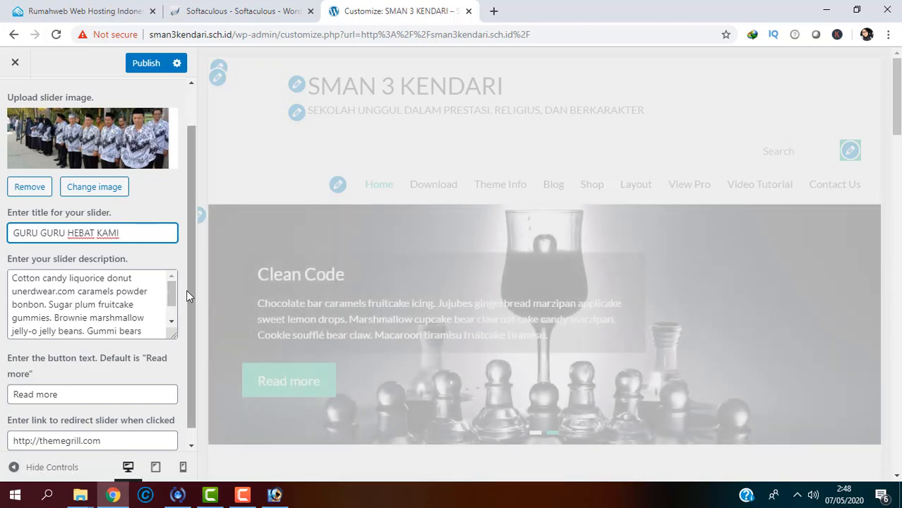
scroll(187, 290, down, 1)
click(133, 303)
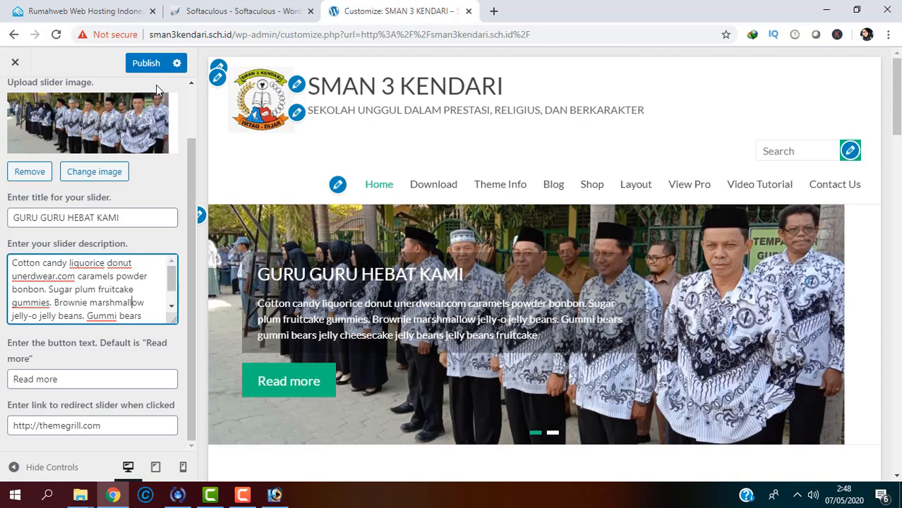
click(148, 67)
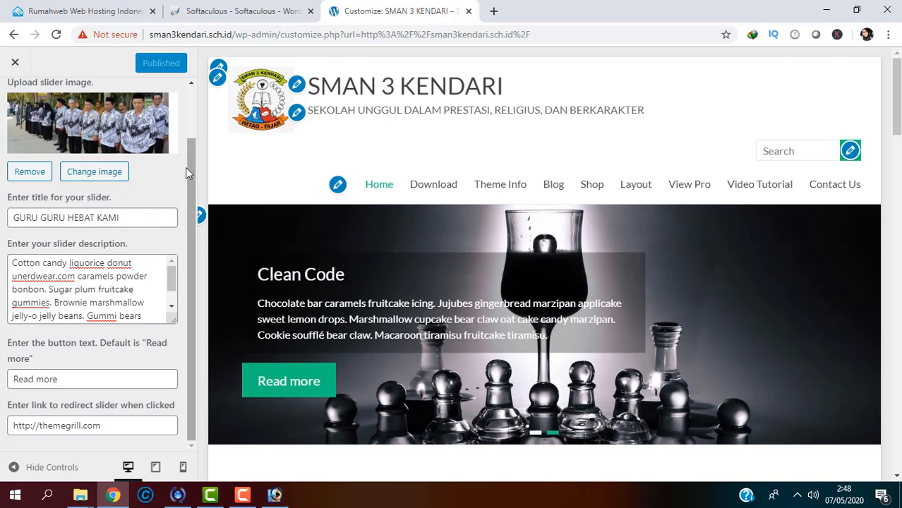
drag(187, 168, 190, 117)
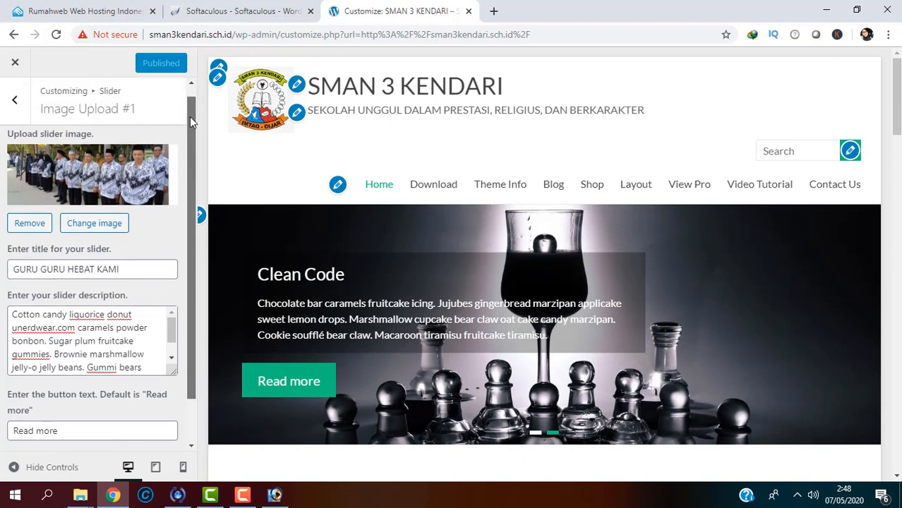
Step: Upload photo 2 and choose it as the image for Slider Image Upload #2
click(16, 102)
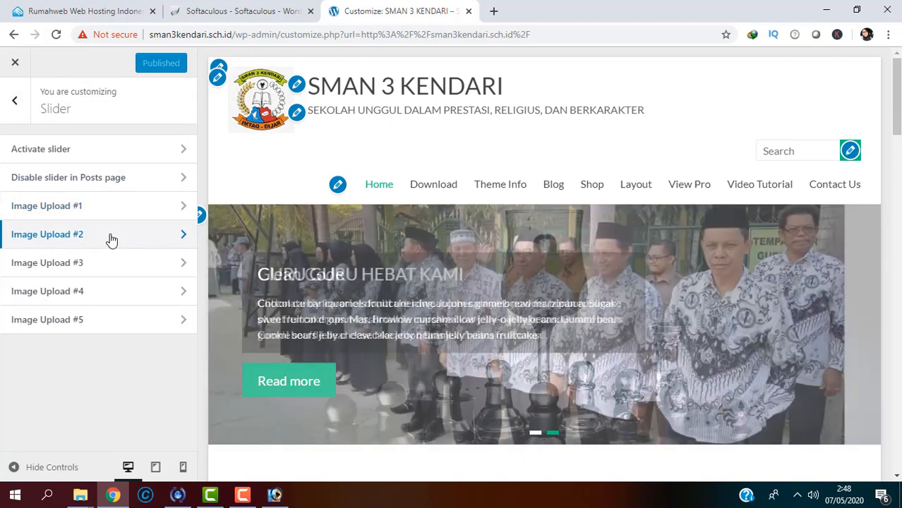
click(113, 236)
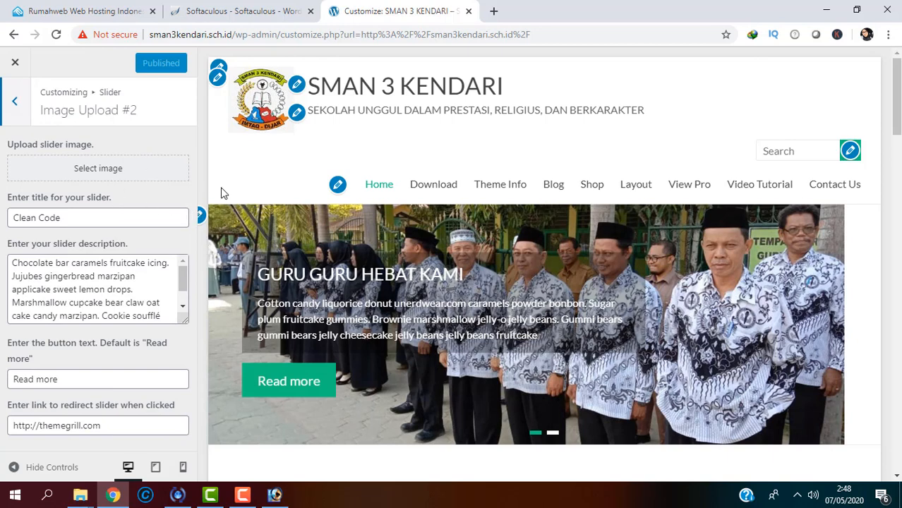
click(104, 175)
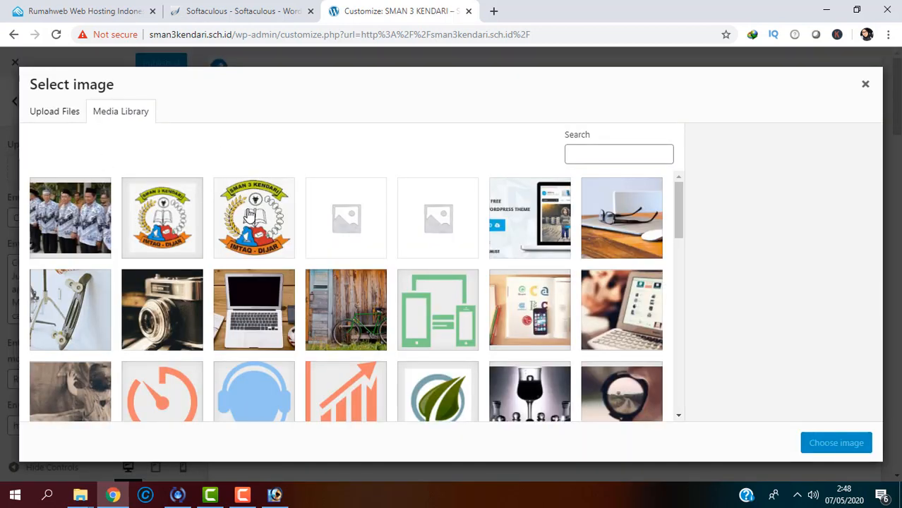
click(57, 113)
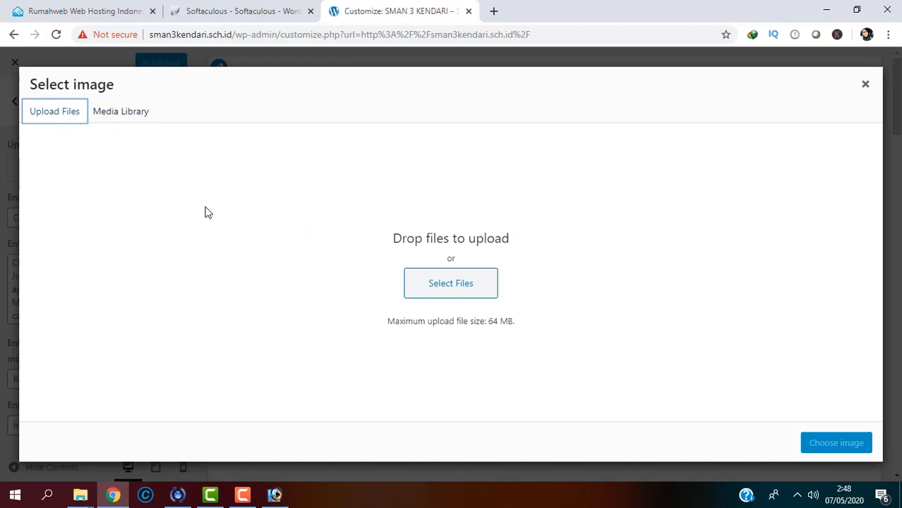
click(442, 302)
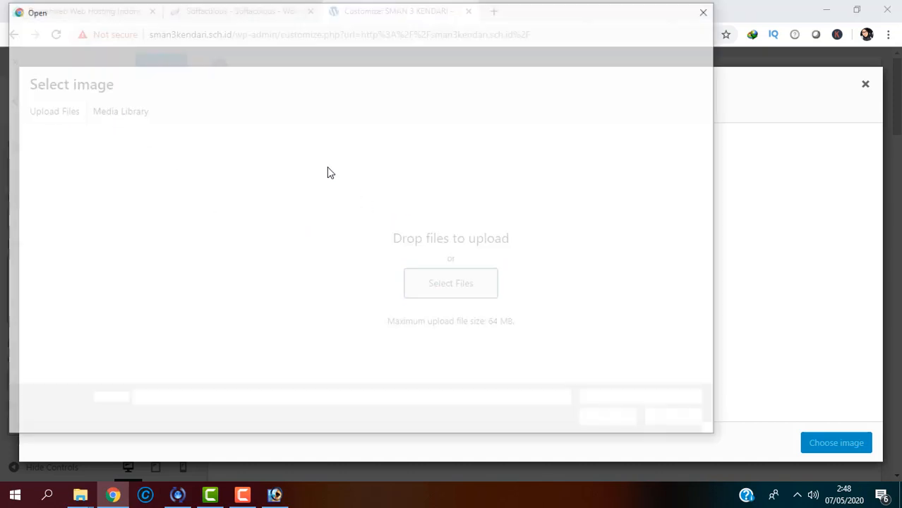
click(200, 98)
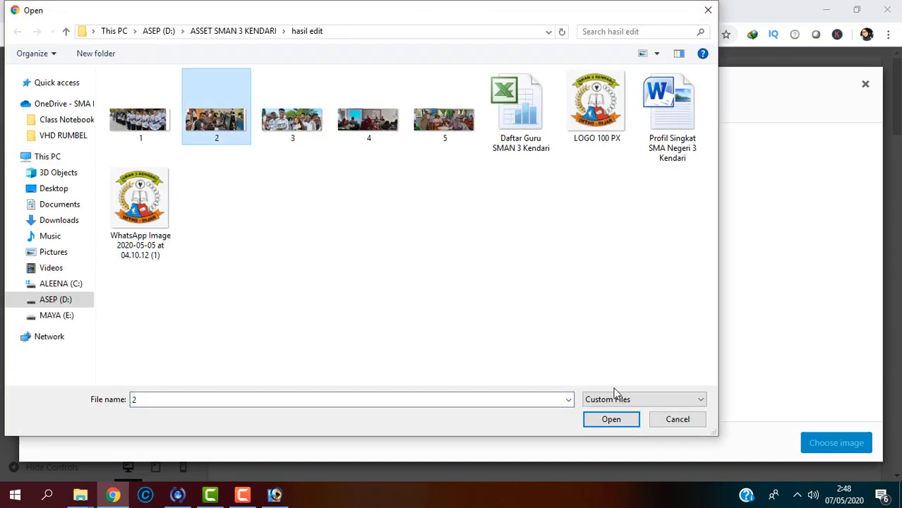
click(612, 419)
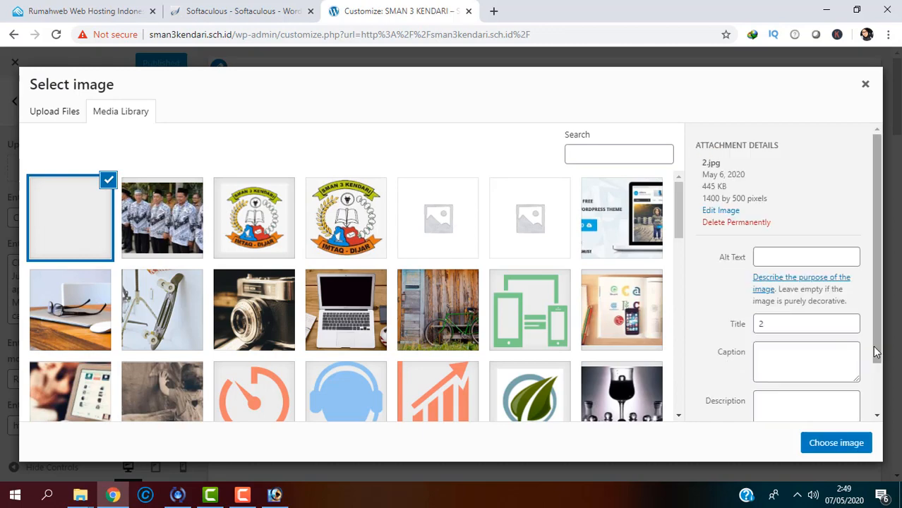
click(840, 442)
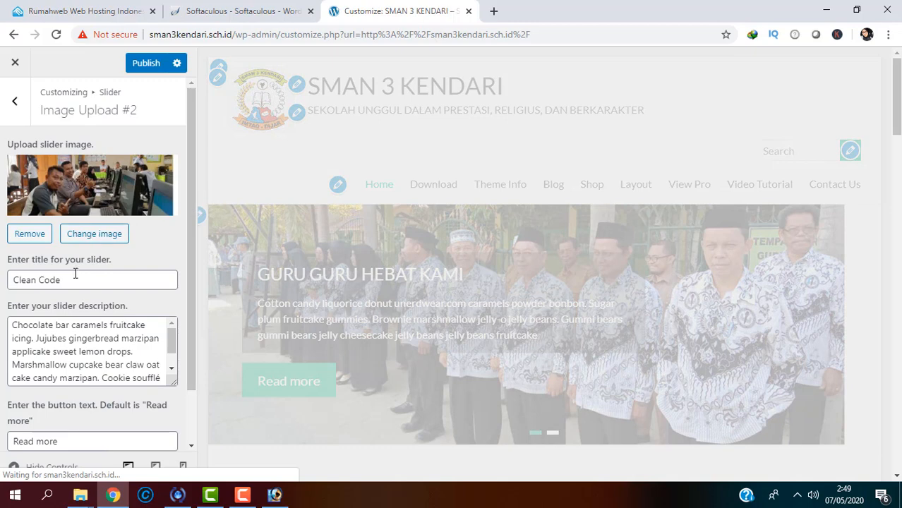
Step: Change the second slide's title from Clean Code to LAB KOMPUTER, button text to Selengkapnya, and publish
drag(70, 279, 2, 280)
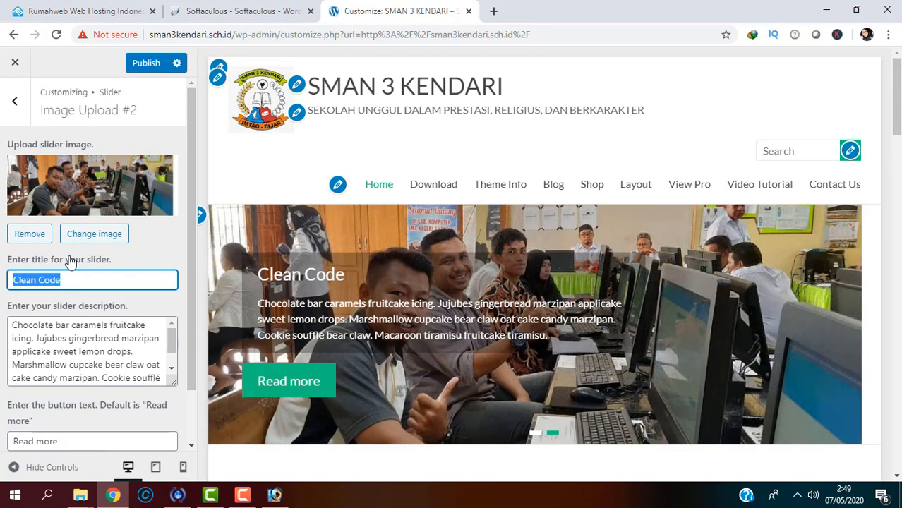
text(LAB K)
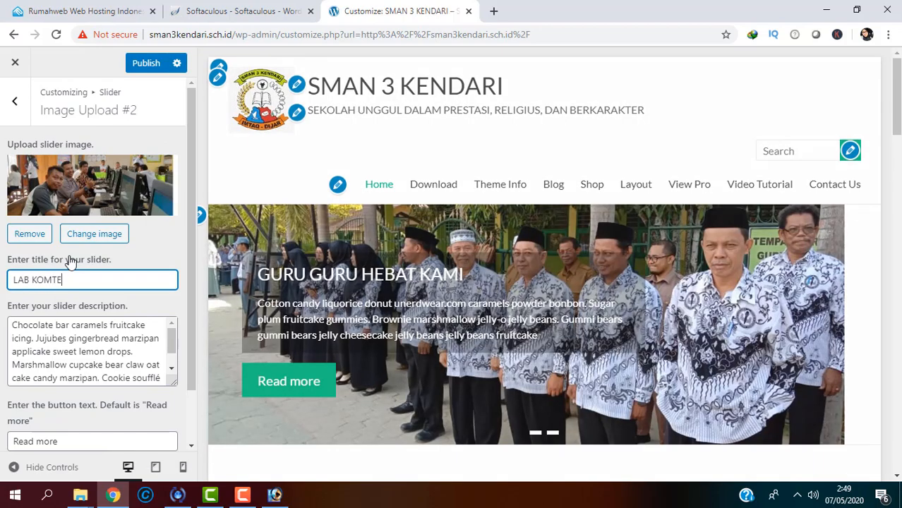
text(OM)
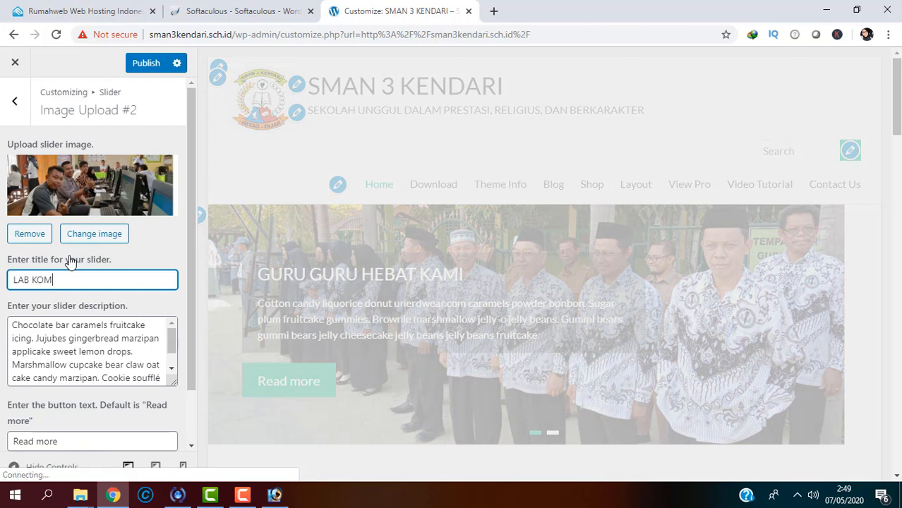
text(PUTER)
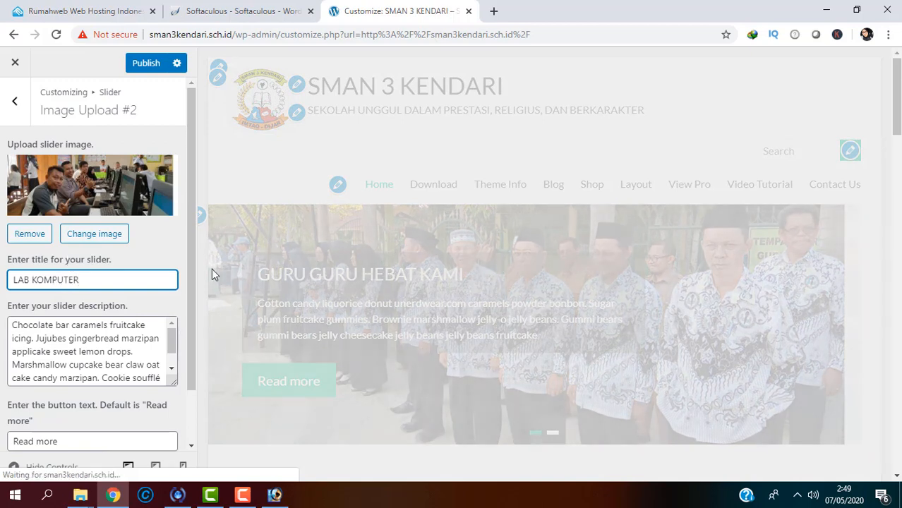
drag(186, 164, 186, 227)
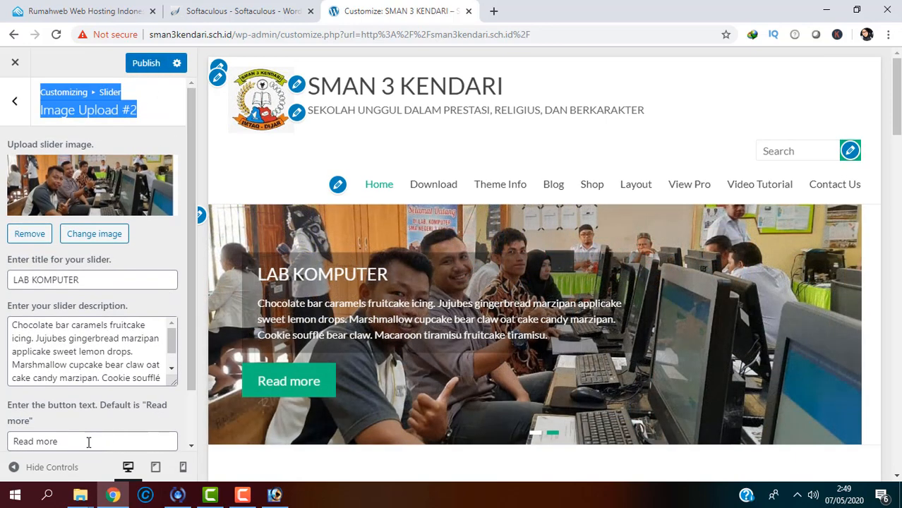
drag(88, 442, 3, 441)
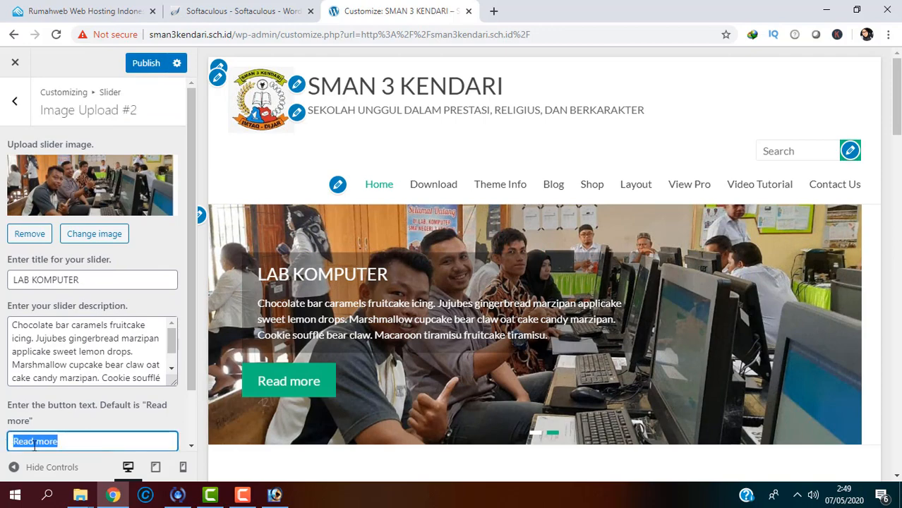
text(Seleng)
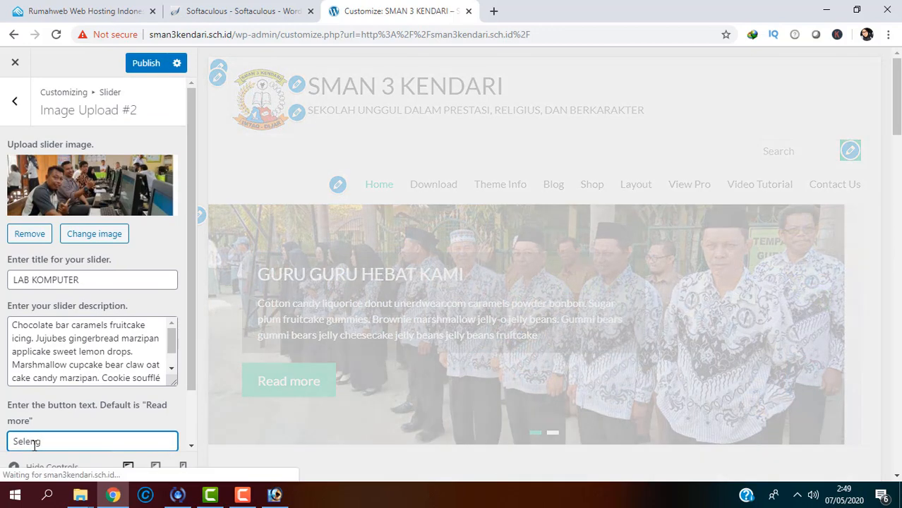
text(kapnya)
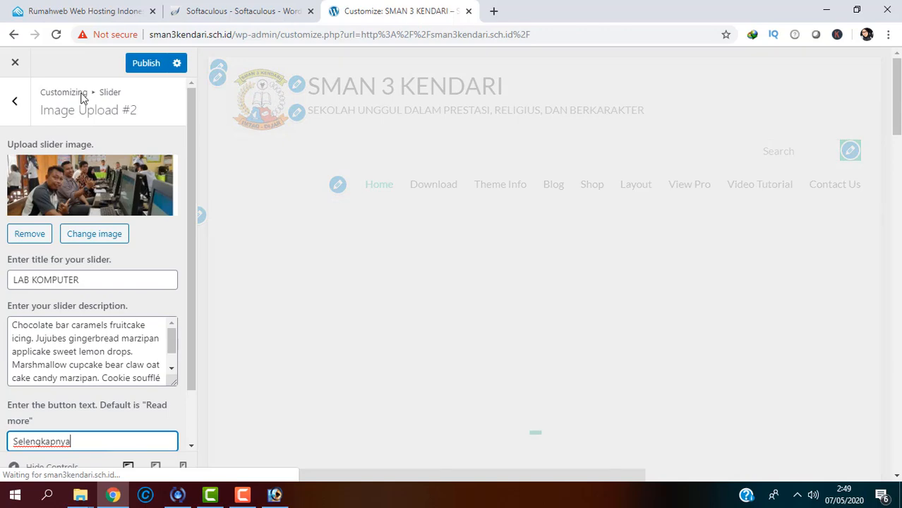
click(145, 63)
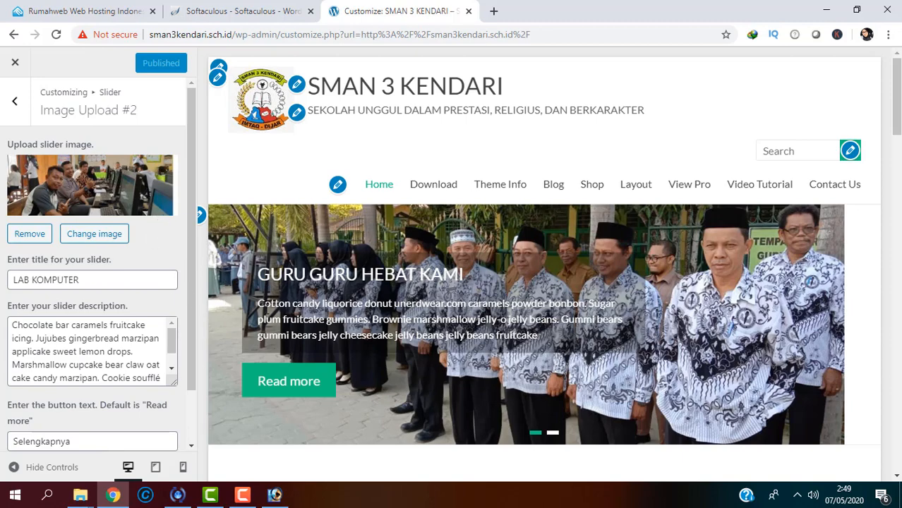
click(10, 109)
Step: Upload photo 3 and choose it as the image for Slider Image Upload #3
click(97, 260)
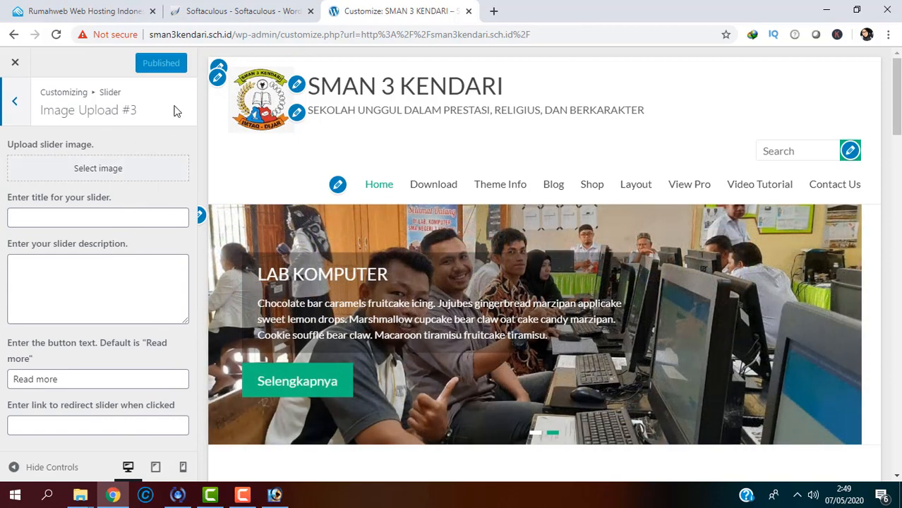
click(134, 168)
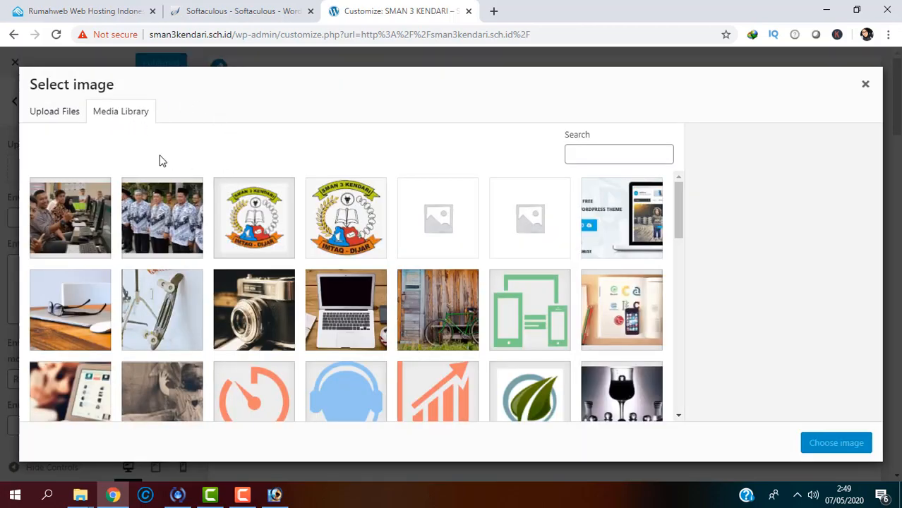
click(66, 111)
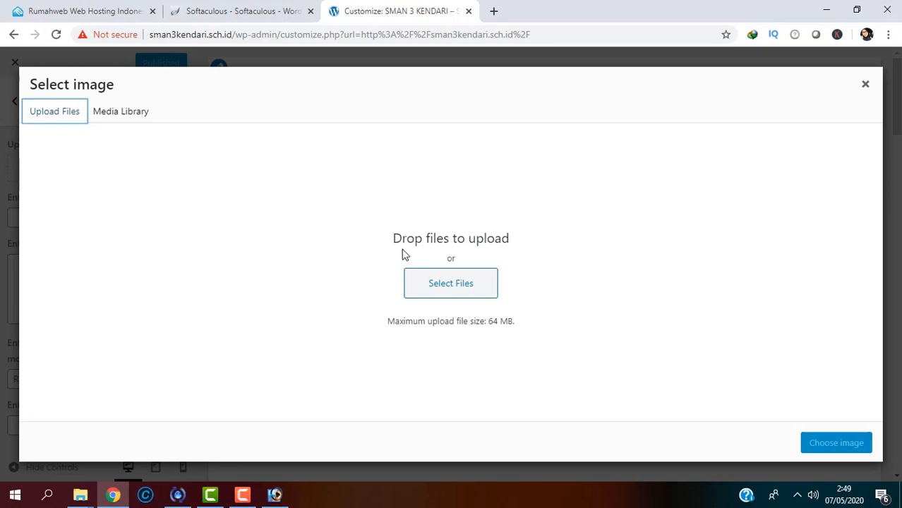
click(426, 300)
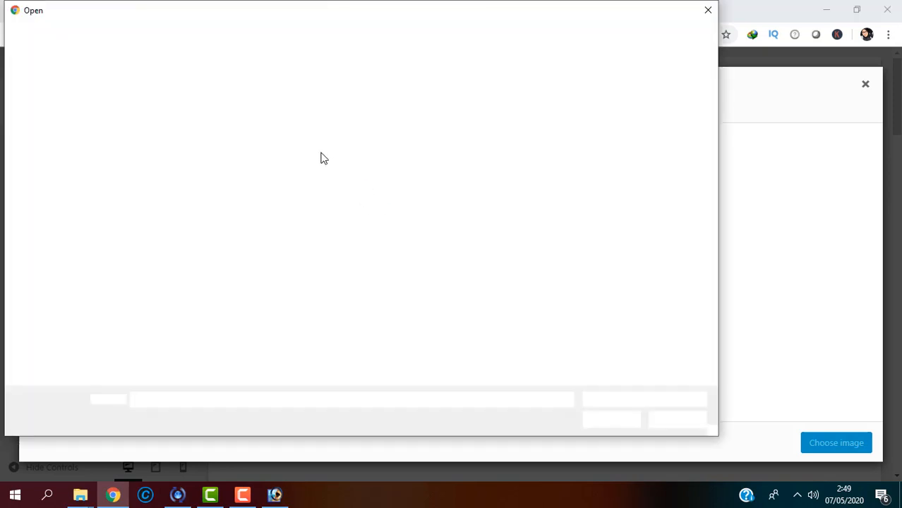
click(292, 117)
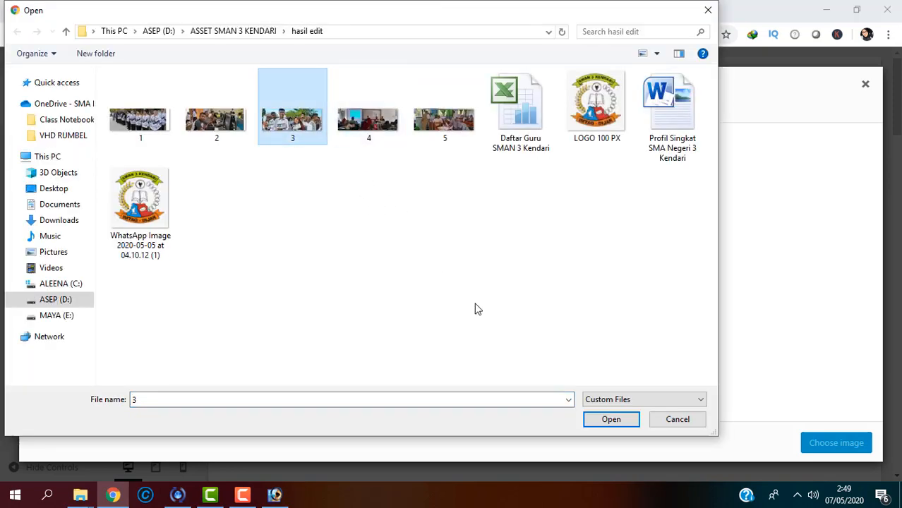
click(588, 423)
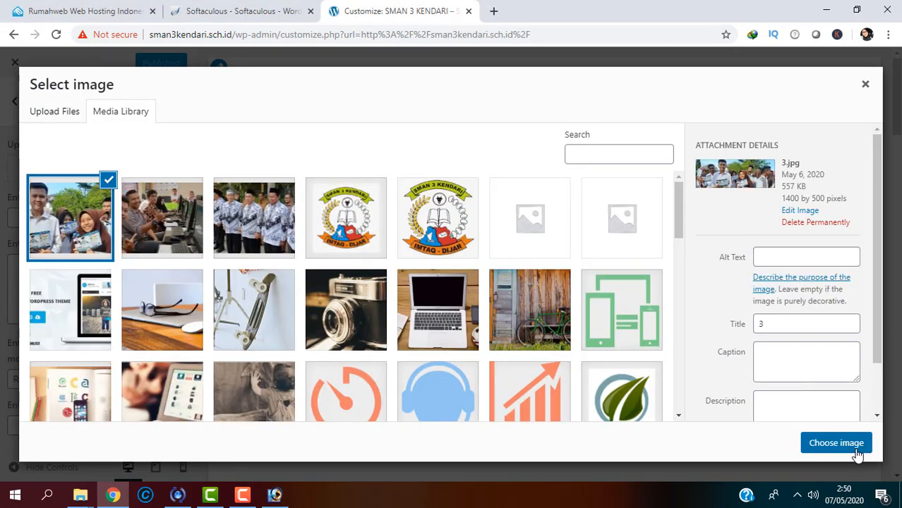
click(836, 443)
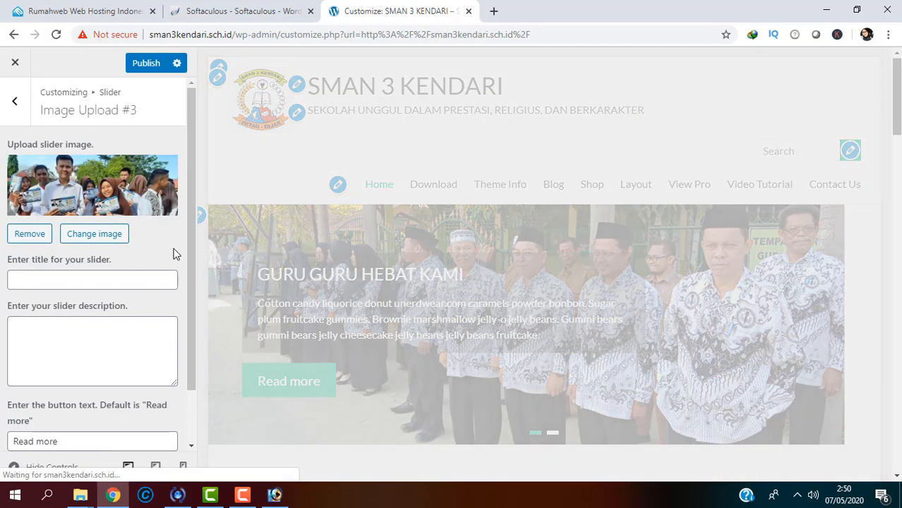
Step: Enter SISWA SISWI KEBANGGAAN as the third slide's title
click(119, 279)
text(sis)
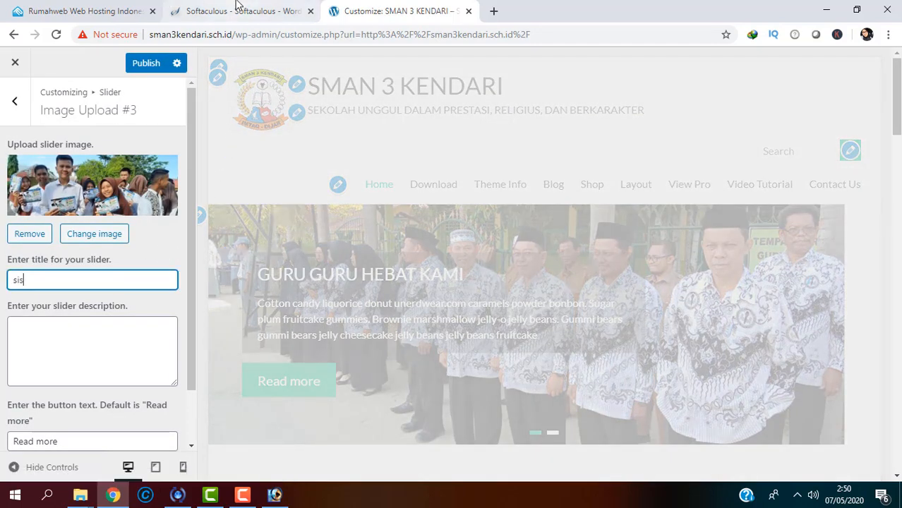
key(BackSpace)
key(BackSpace)
key(BackSpace)
key(BackSpace)
key(BackSpace)
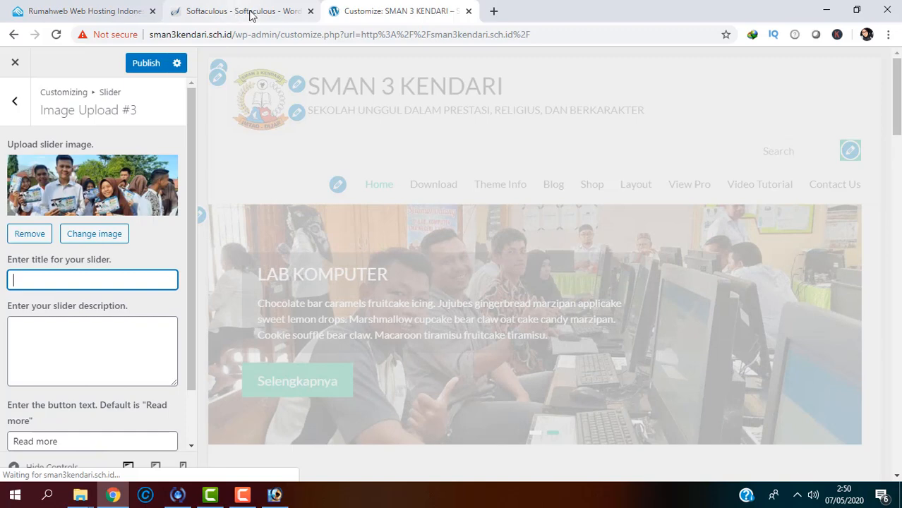
text(SISWA)
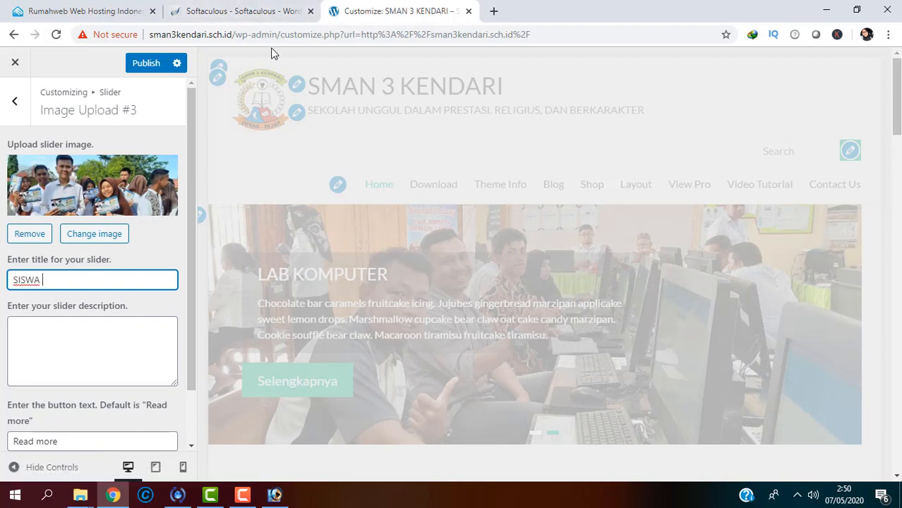
text( SIS)
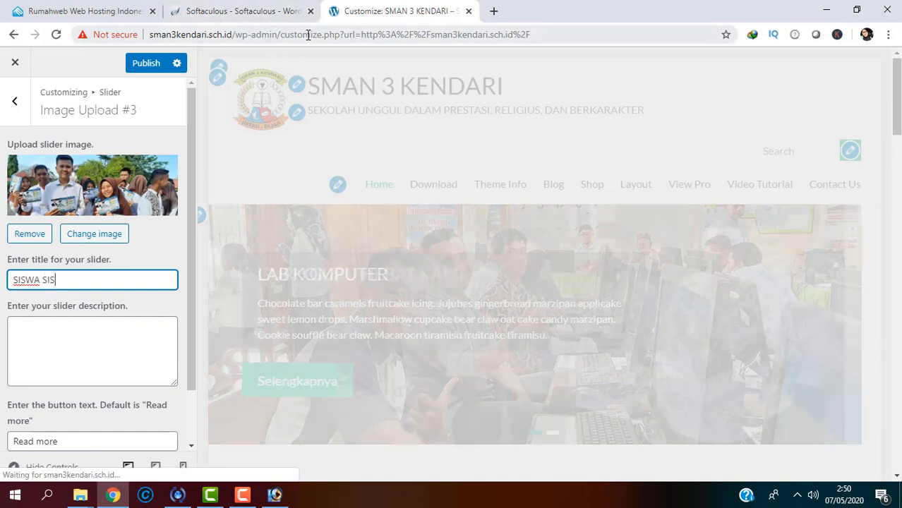
text(WI KEBANGGAN)
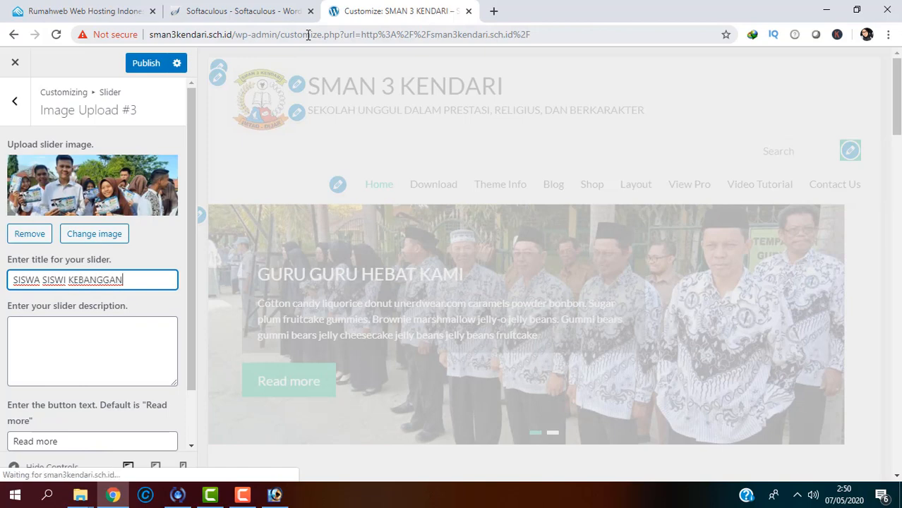
key(BackSpace)
text(AAN)
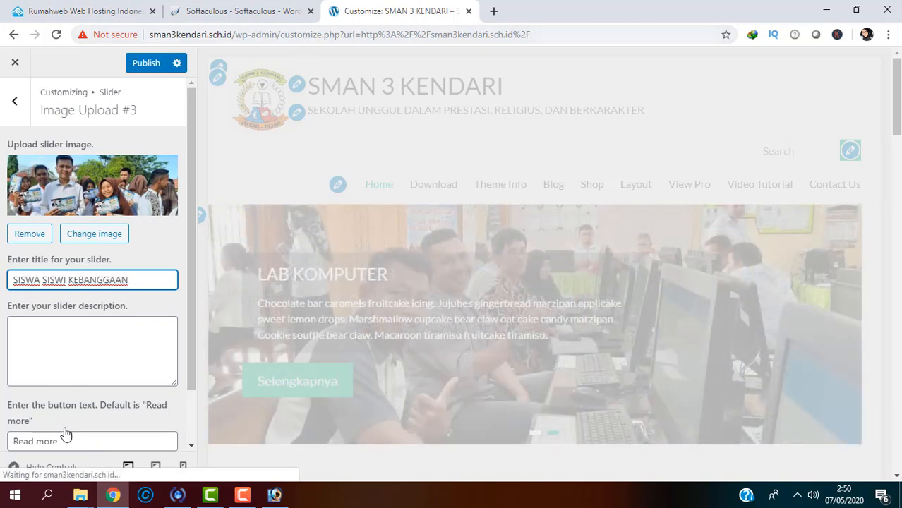
Step: Replace the third slide's Read more button text with Selengkapnya and publish
click(21, 442)
triple_click(21, 442)
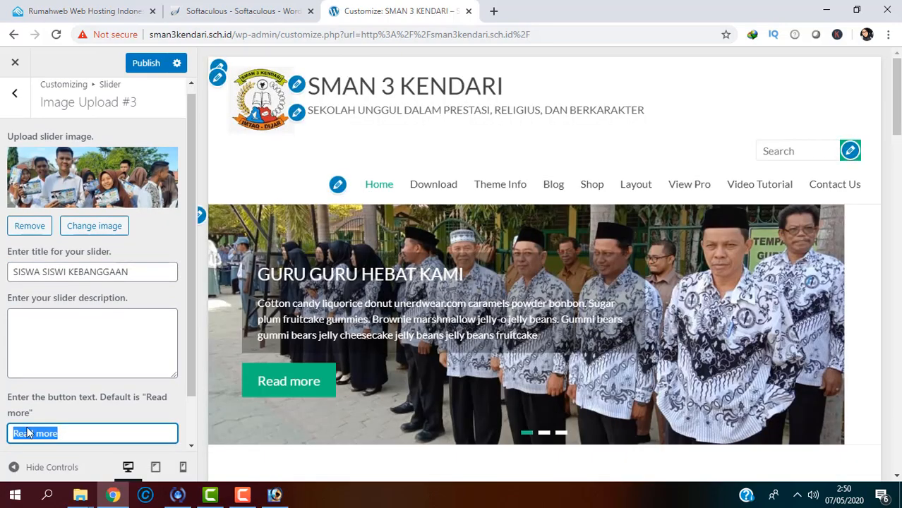
text(E)
key(ctrl+s)
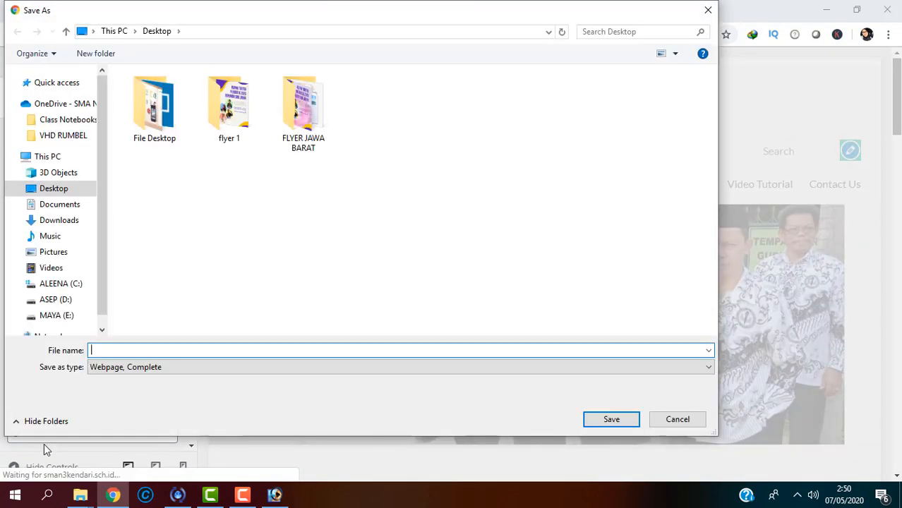
click(692, 420)
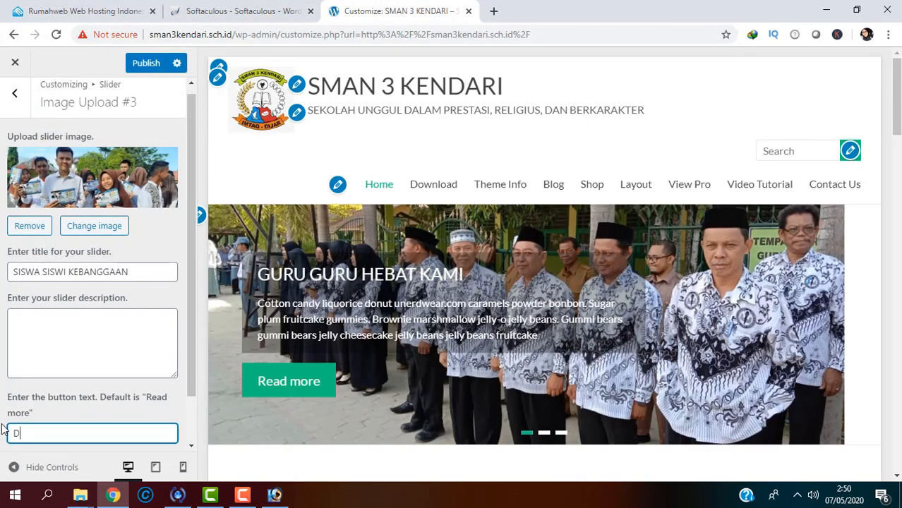
text(elengk)
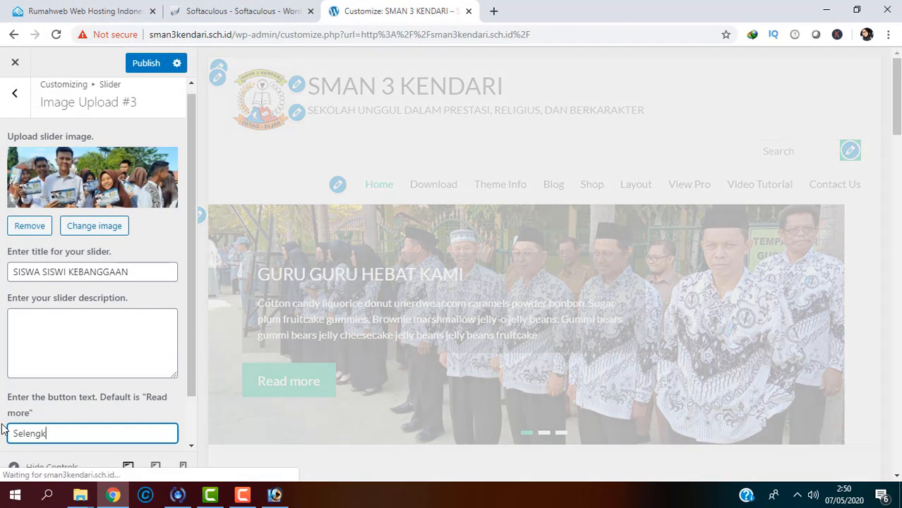
text(apnya)
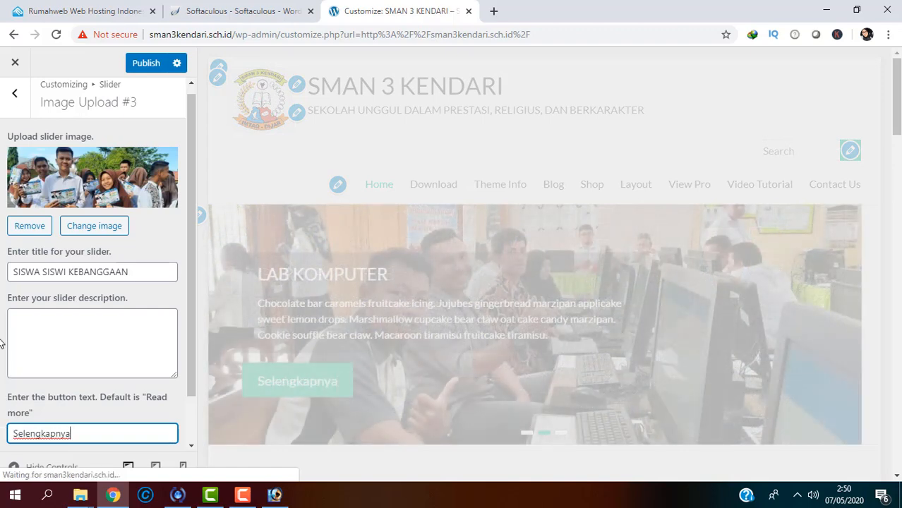
click(137, 63)
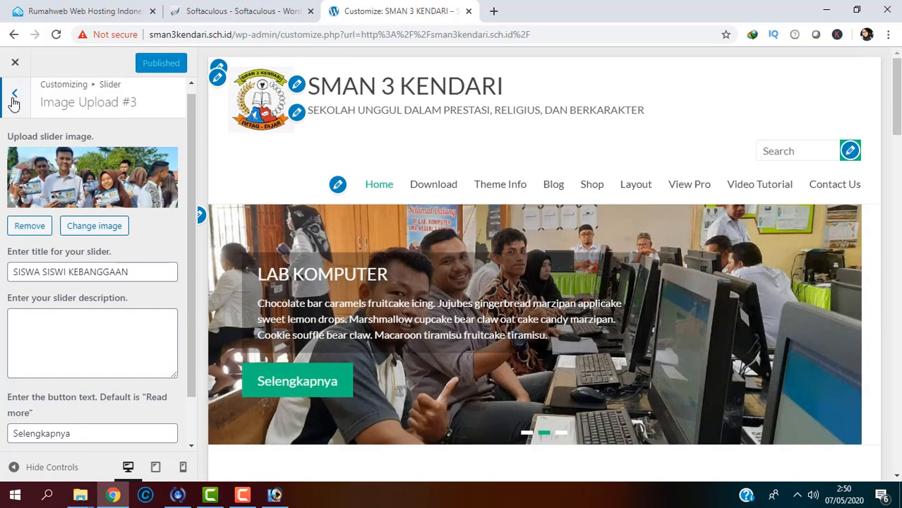
Step: Upload photo 4 and set it as the fourth slide's image
click(14, 101)
click(142, 291)
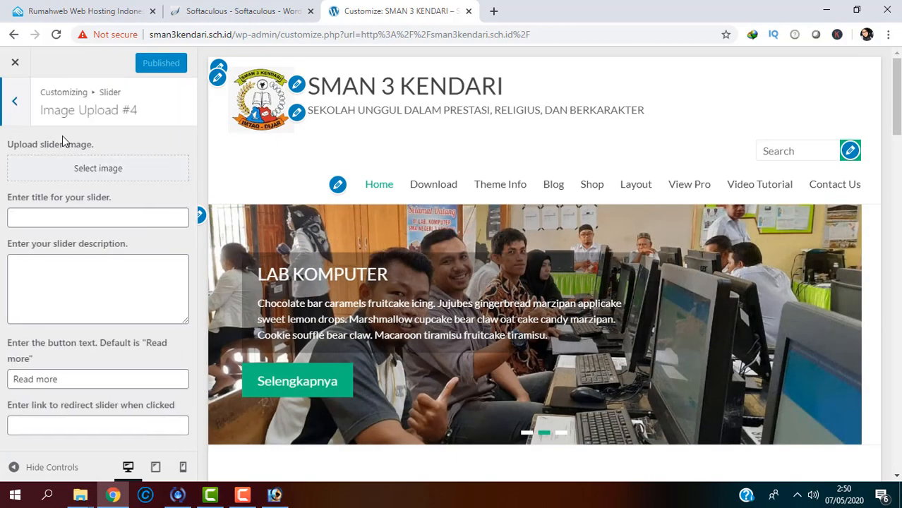
click(84, 170)
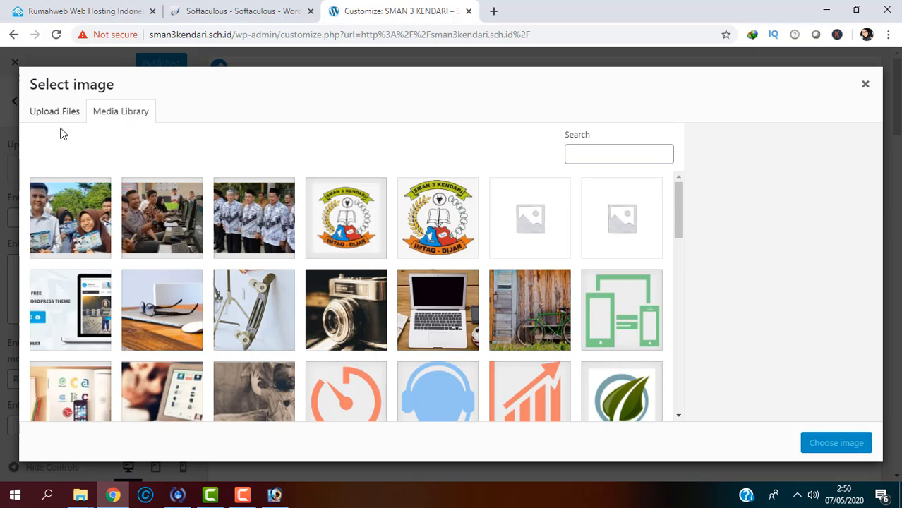
click(55, 111)
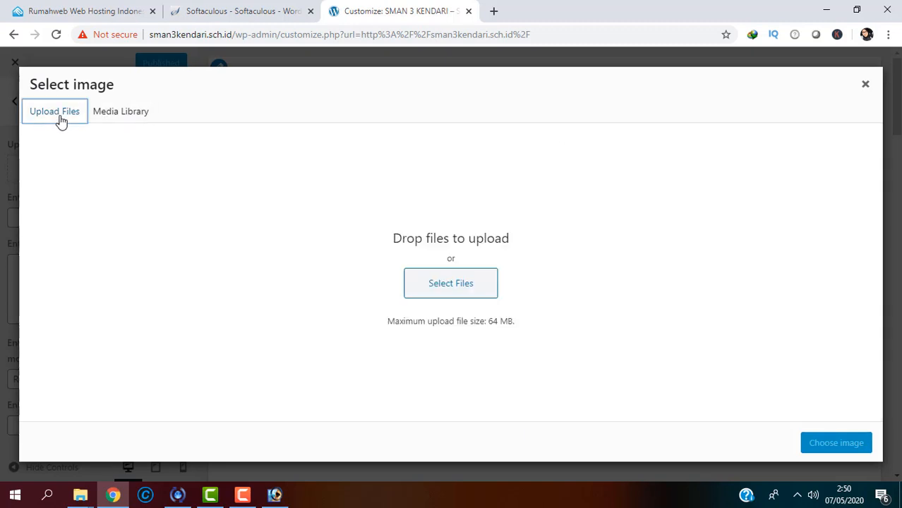
click(455, 300)
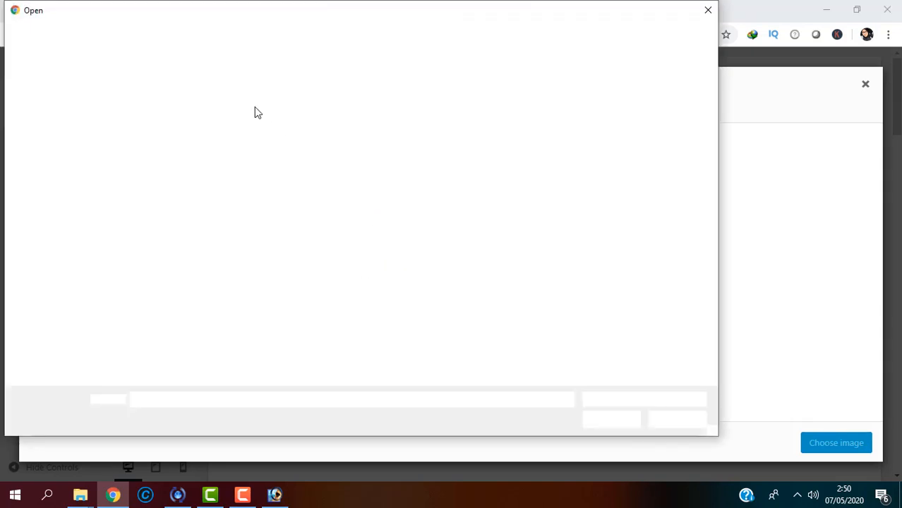
double_click(385, 130)
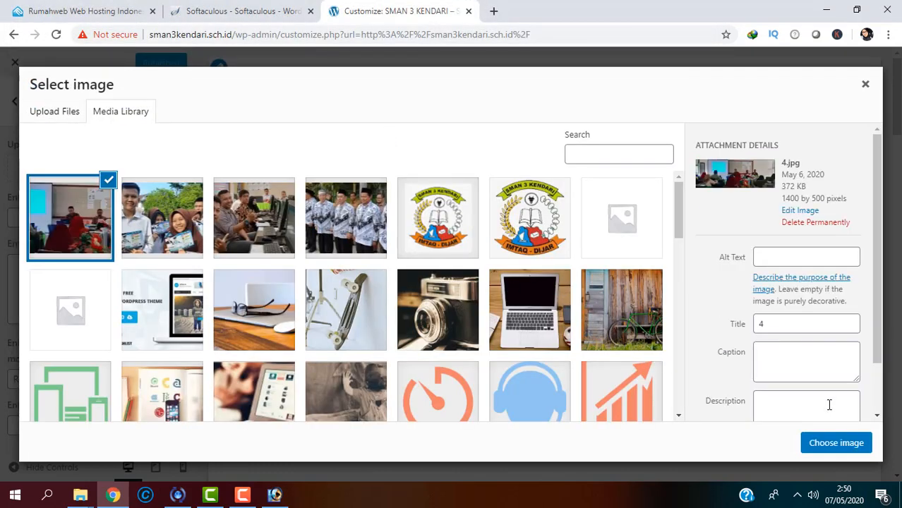
click(836, 450)
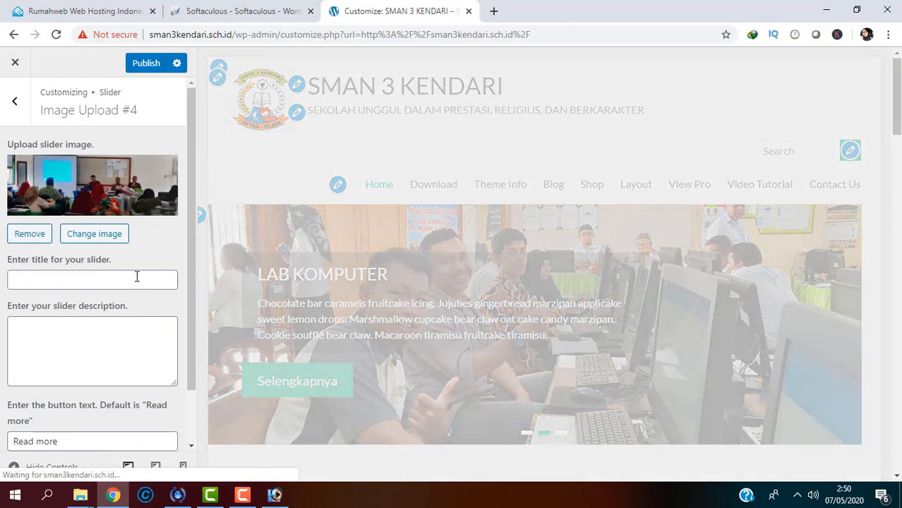
Step: Title the fourth slide 'RAPAT DINAS SMAN 3 KENDARI'
click(140, 281)
text(Rapat)
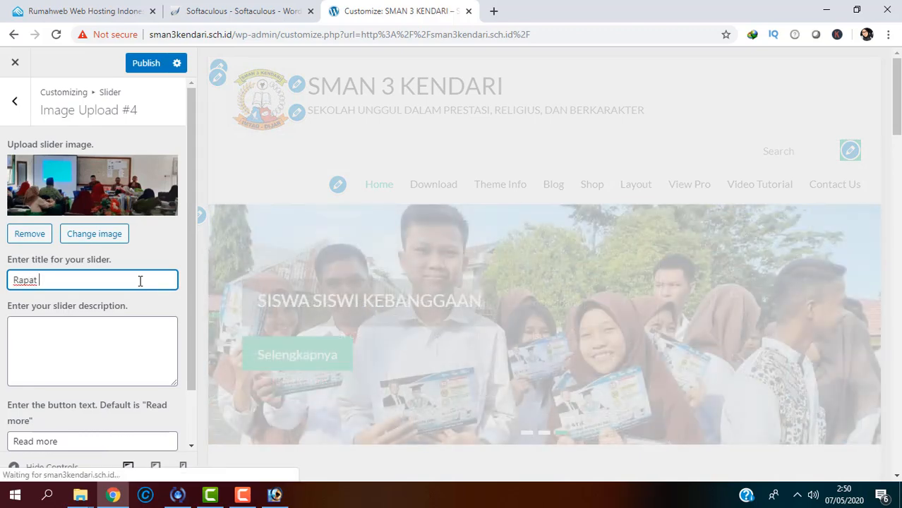
key(BackSpace)
text(RAPAT DINAS)
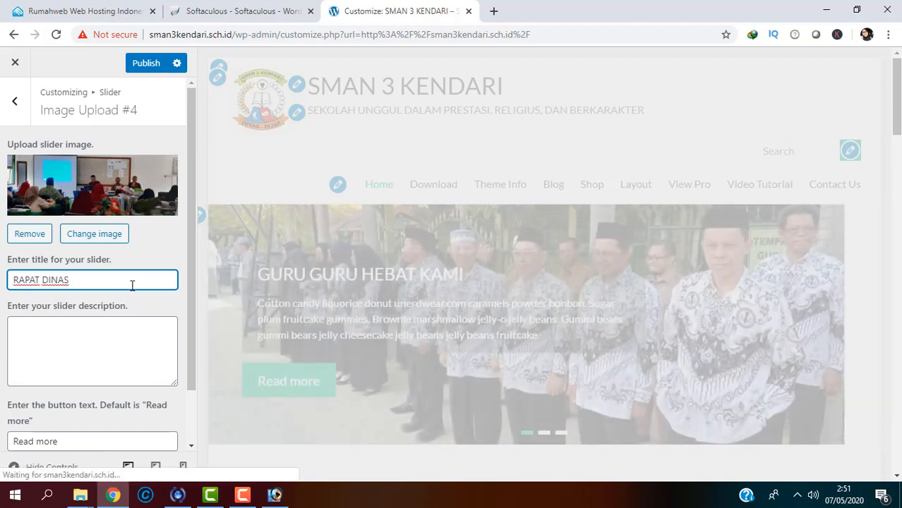
text(N3 KENDARI)
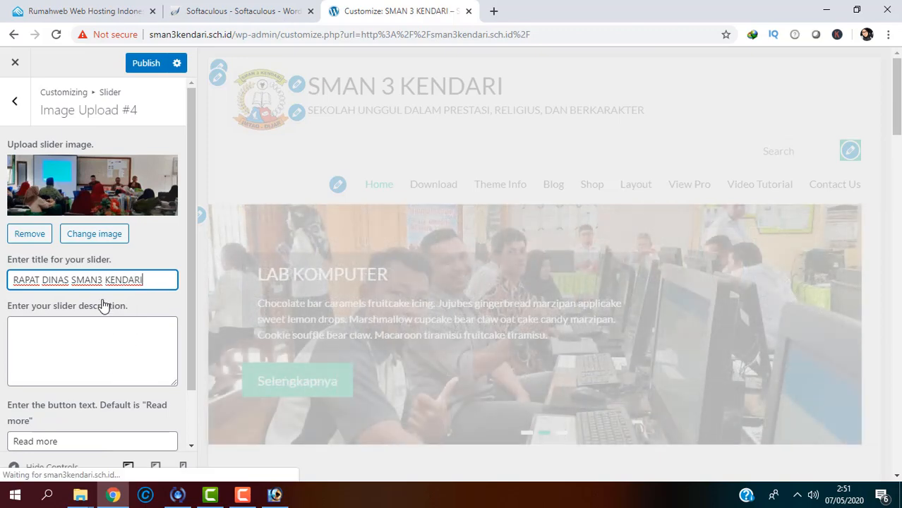
click(99, 285)
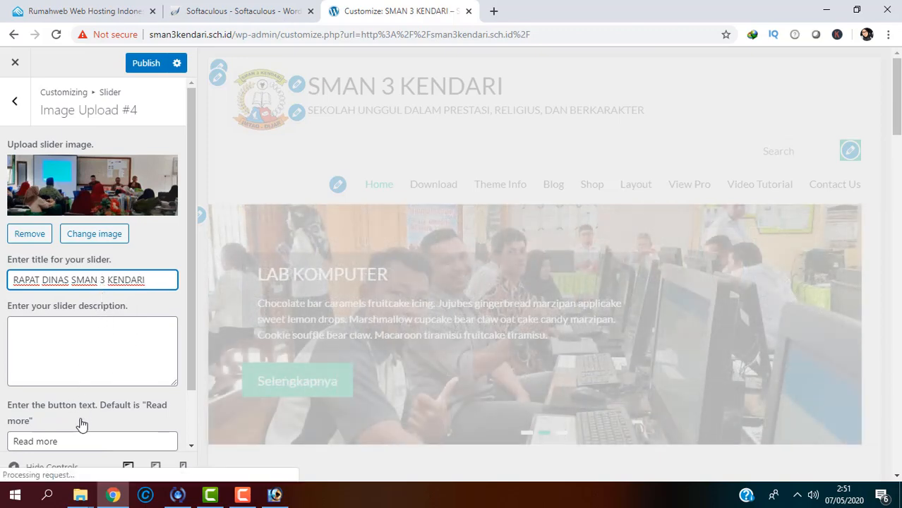
Step: Replace the 'Read more' button text with 'Selengkapnya' and publish the fourth slide
triple_click(72, 440)
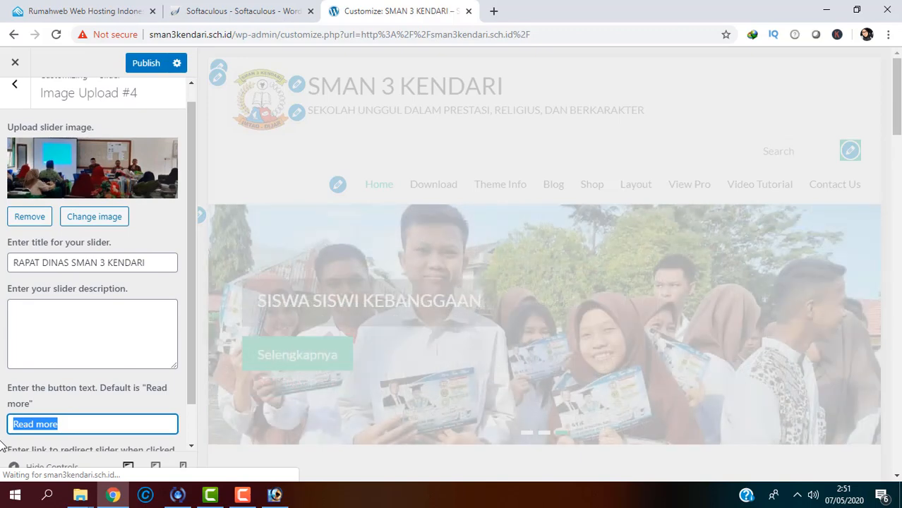
text(A)
key(BackSpace)
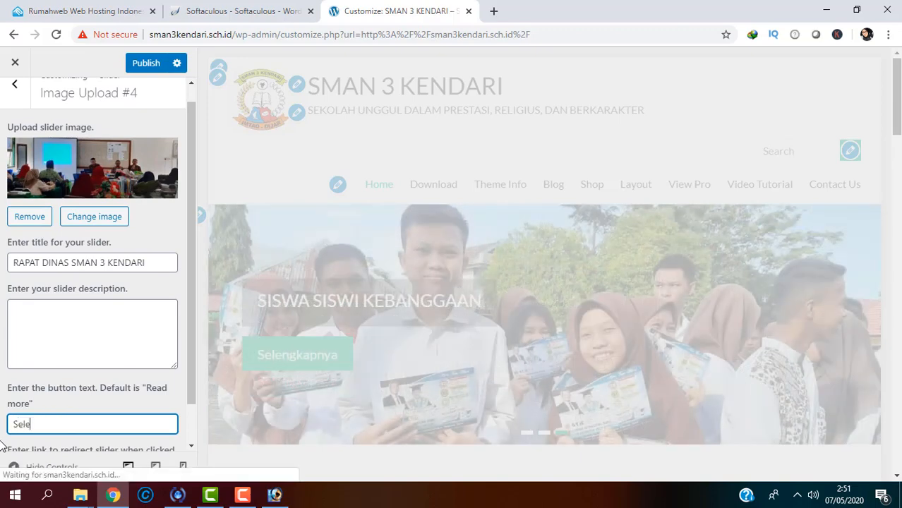
text(Selengkapnya)
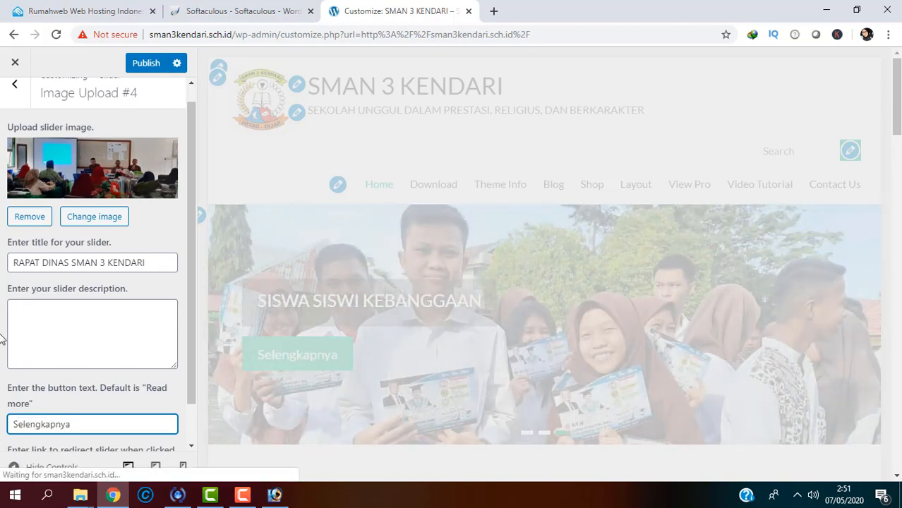
click(152, 67)
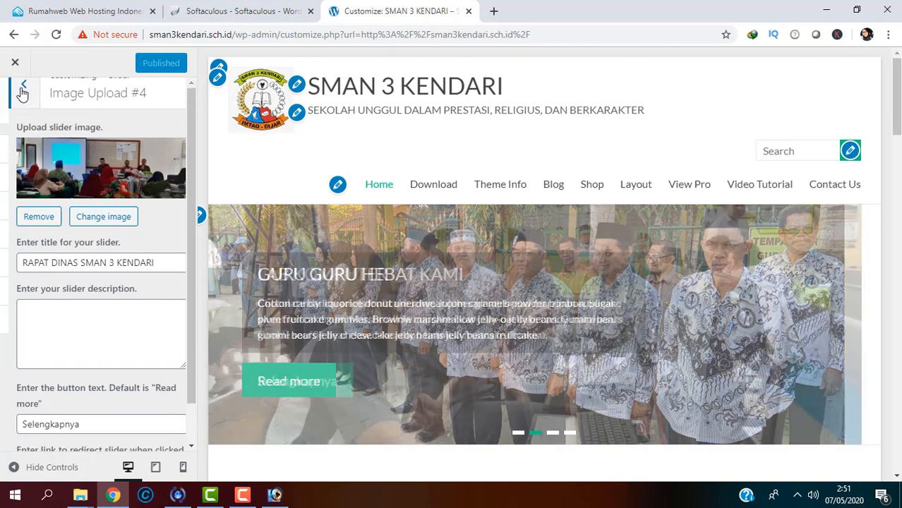
click(21, 94)
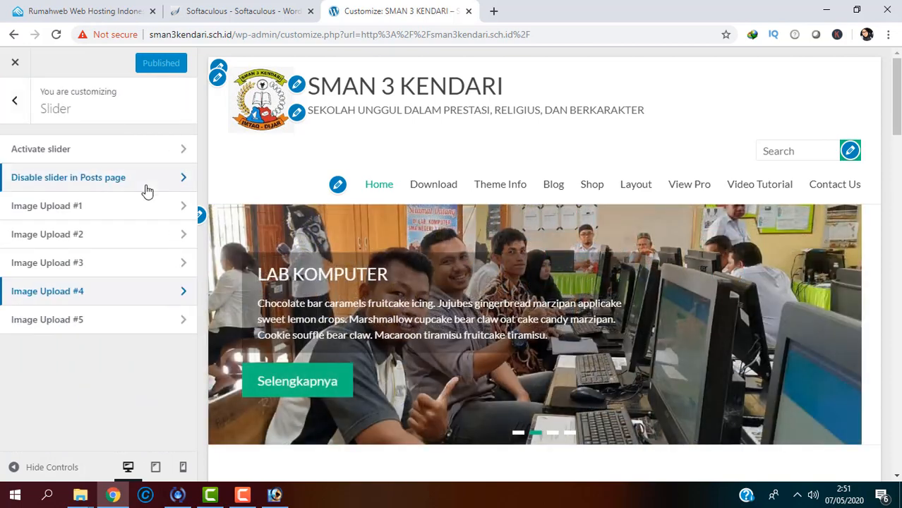
click(117, 318)
Step: Upload photo 5, the classroom picture, as the fifth slide's image
click(113, 168)
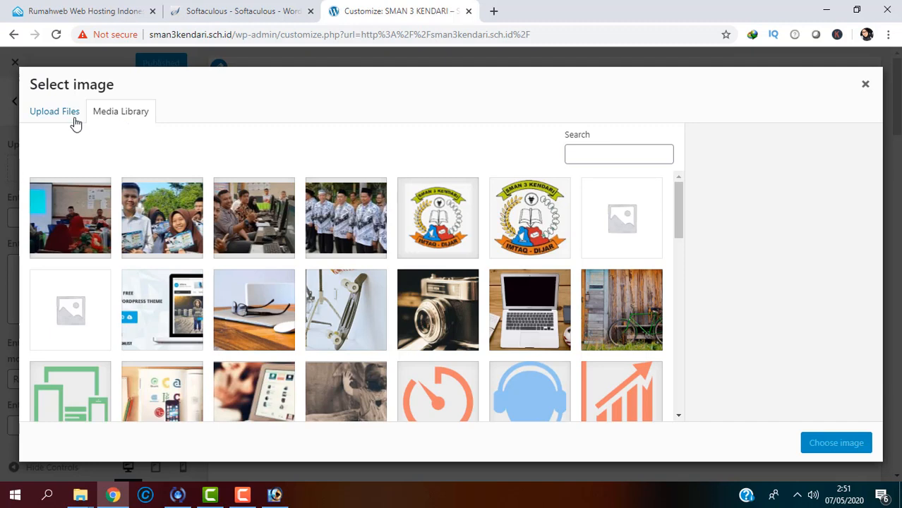
click(71, 118)
click(406, 284)
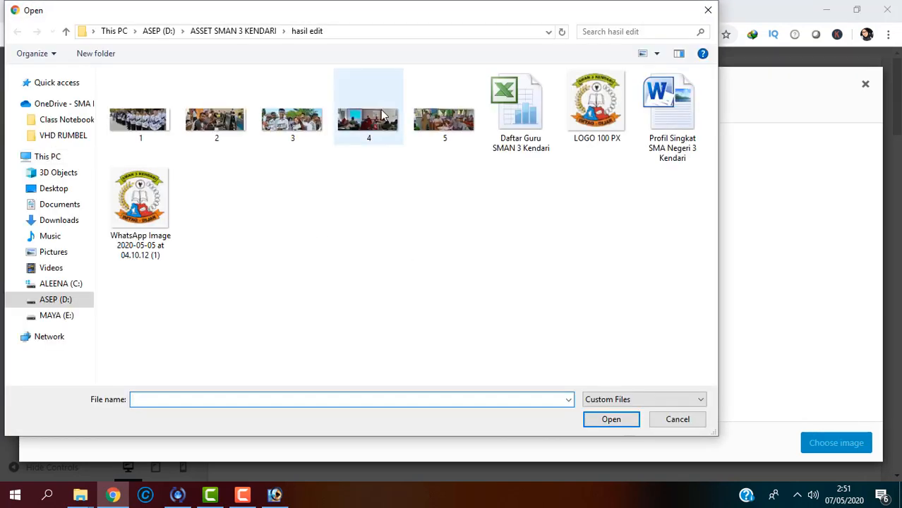
click(440, 124)
double_click(441, 124)
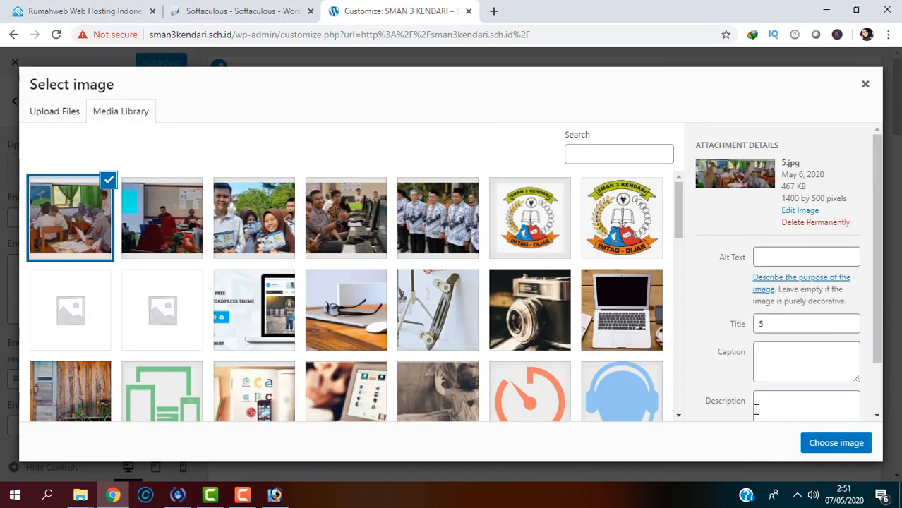
click(816, 445)
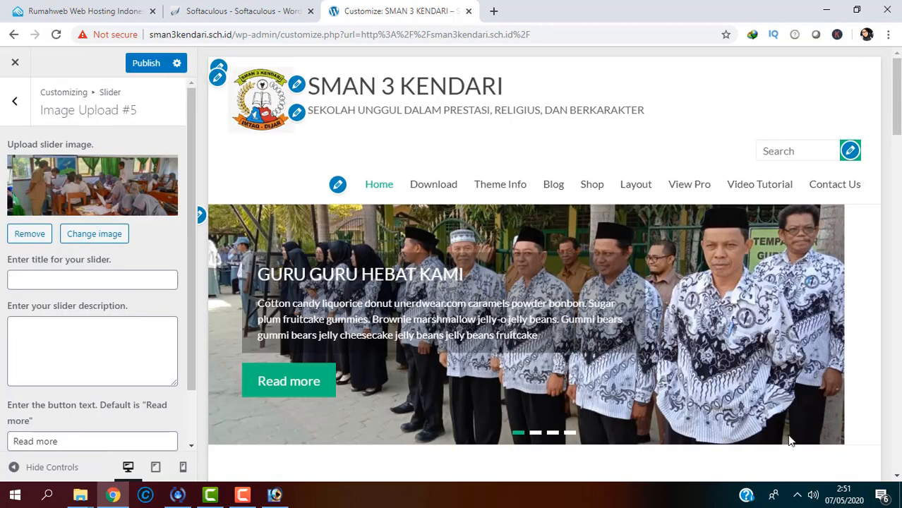
Step: Title the fifth slide 'Kegiatan Belajar Di Kelas' with button 'Selengkapnya' and publish
click(131, 277)
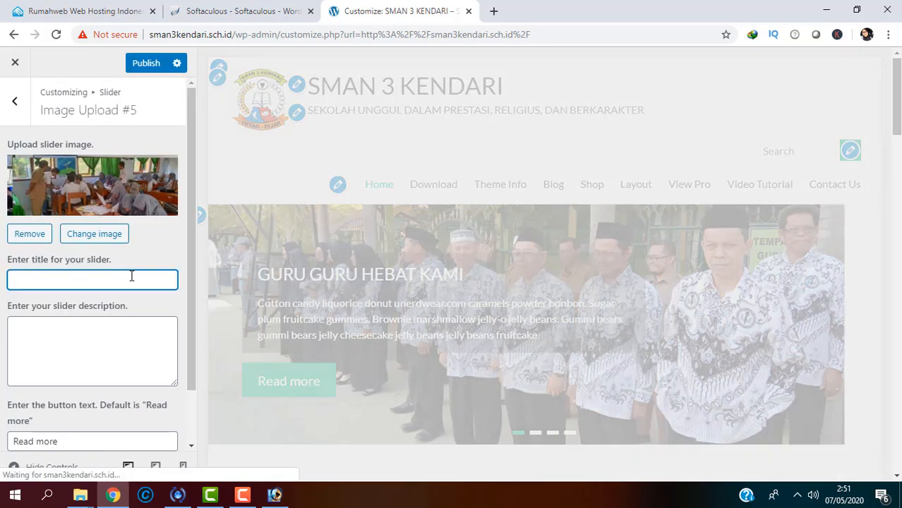
text(KEgiatan )
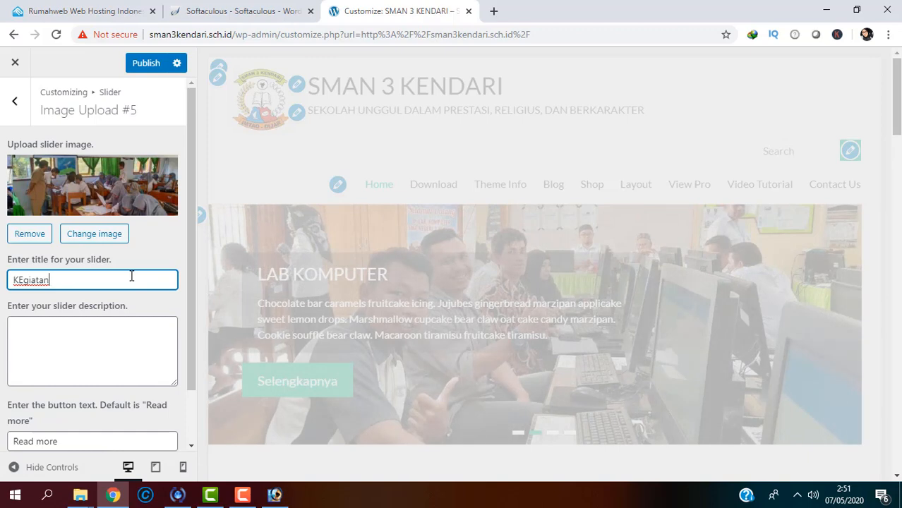
text(eg)
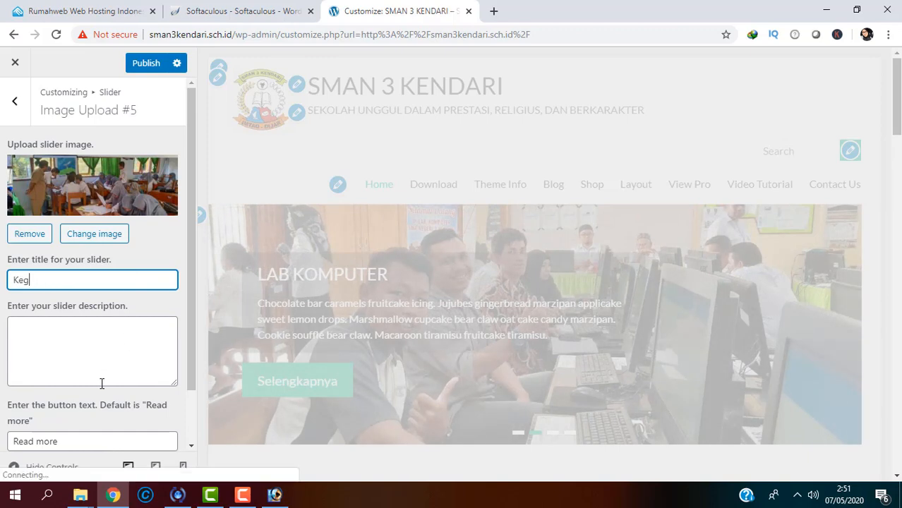
text(iatan Belajar )
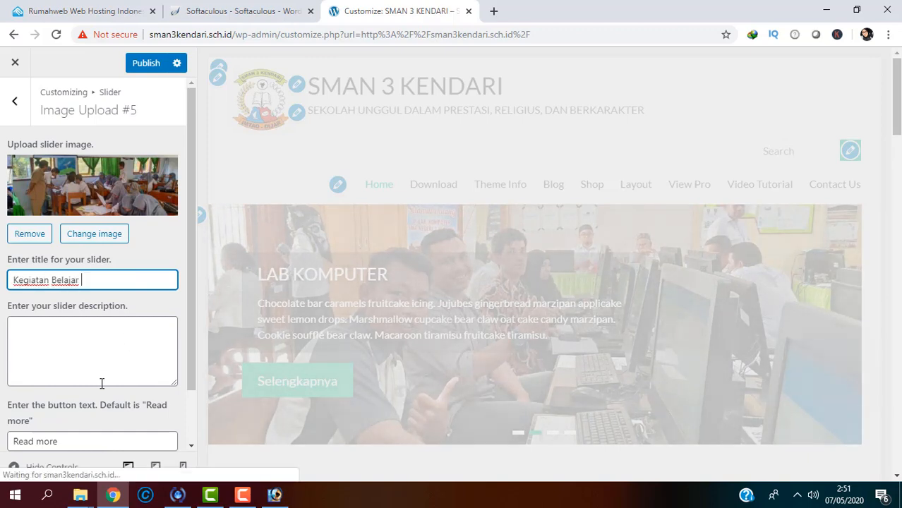
text(Di Kelas)
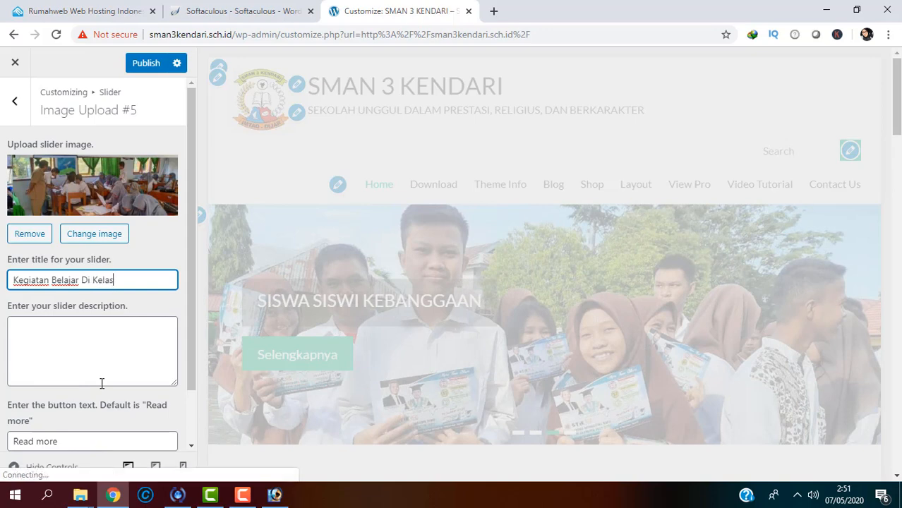
key(Tab)
key(Tab)
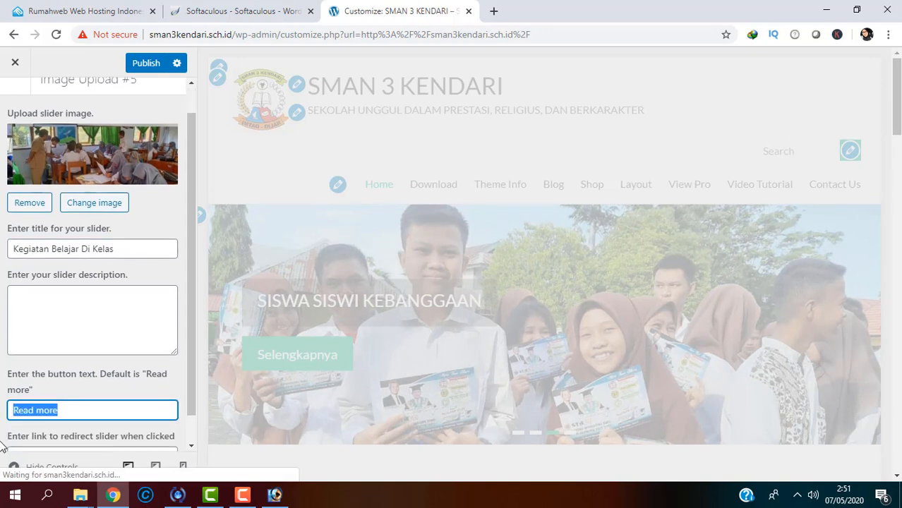
text(Selegn)
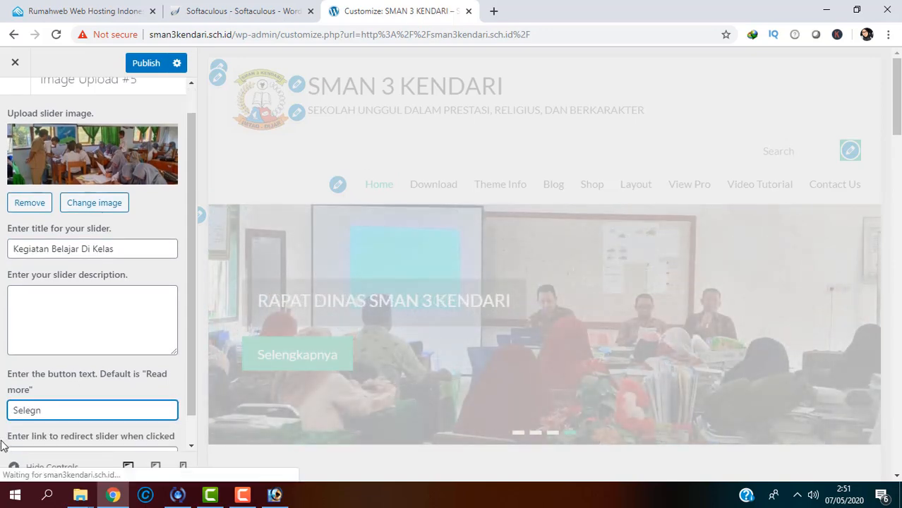
key(BackSpace)
click(136, 69)
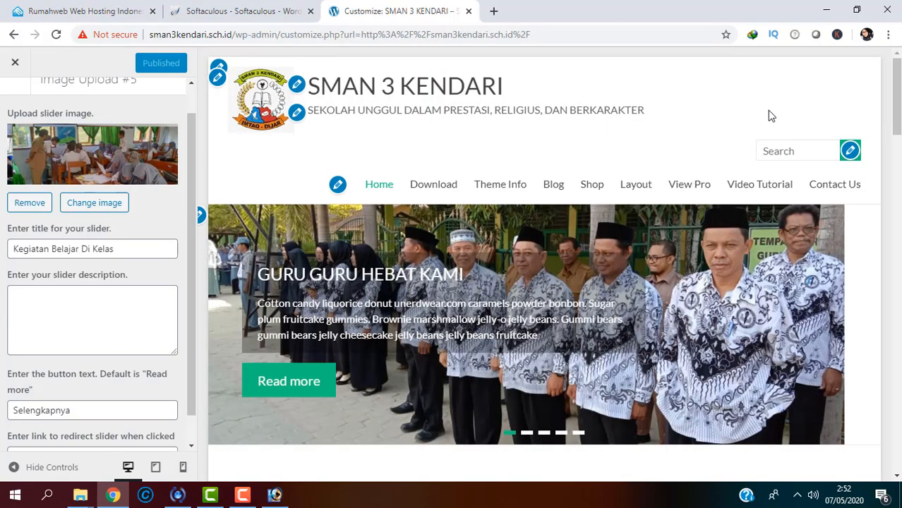
Step: Scroll the preview to check the slides, then bring up the header, primary and footer menu locations
drag(896, 123, 889, 141)
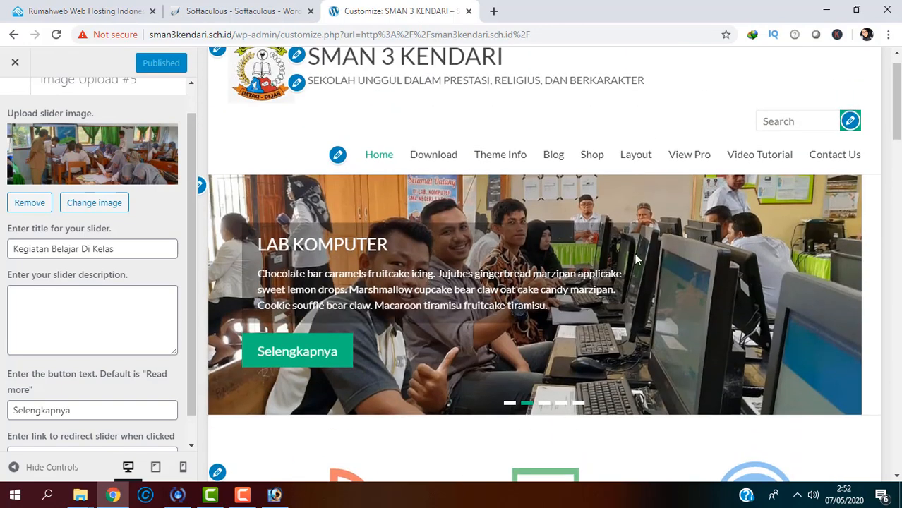
drag(896, 116, 895, 104)
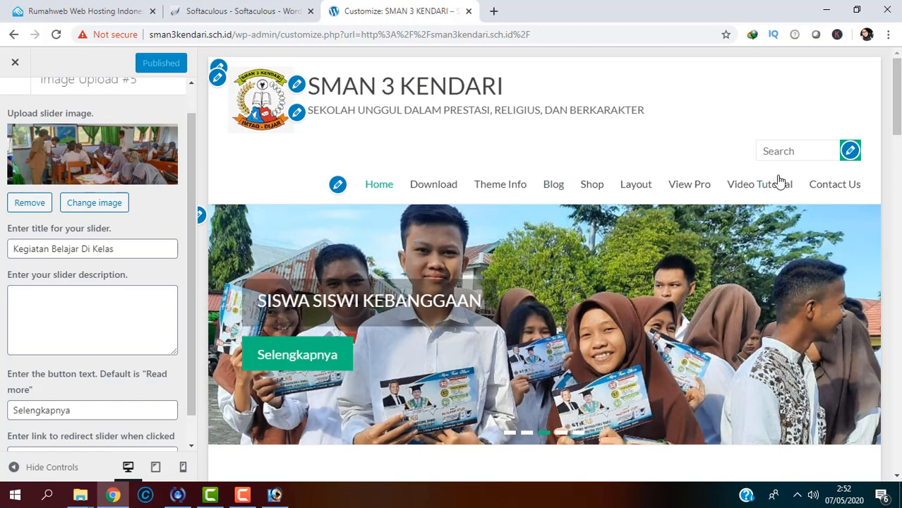
click(338, 184)
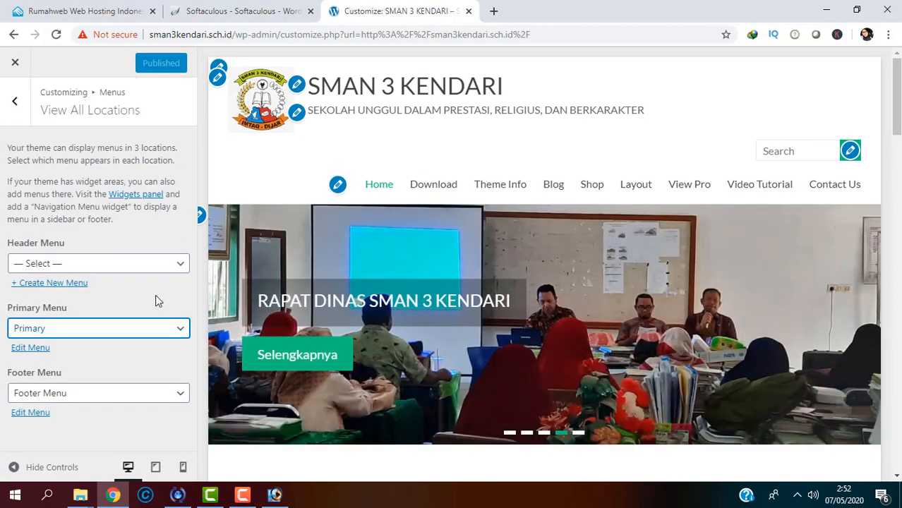
Step: Look through the Footer Menu and Premium Themes menus, then open the Primary menu
click(14, 101)
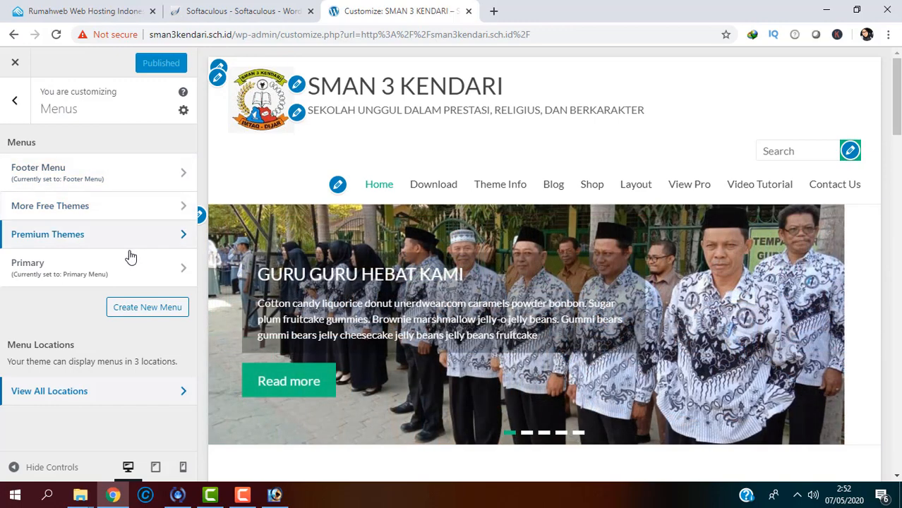
click(74, 174)
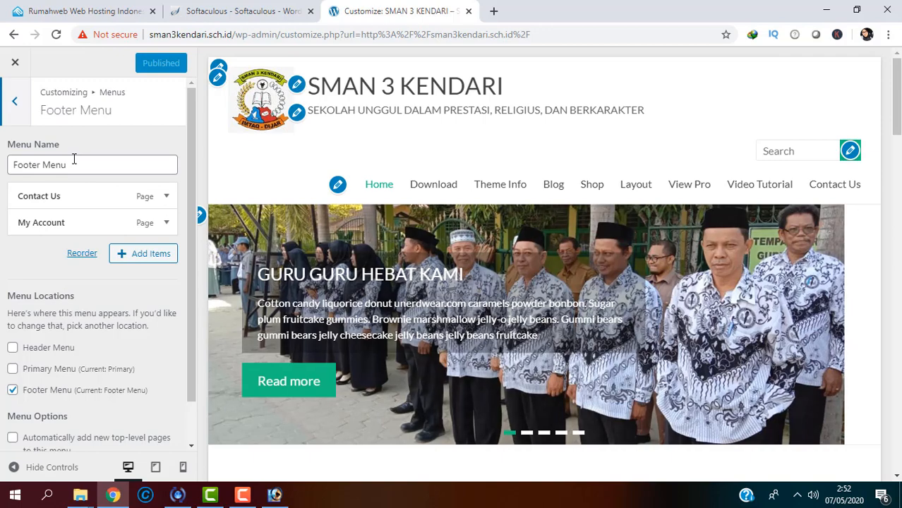
click(17, 101)
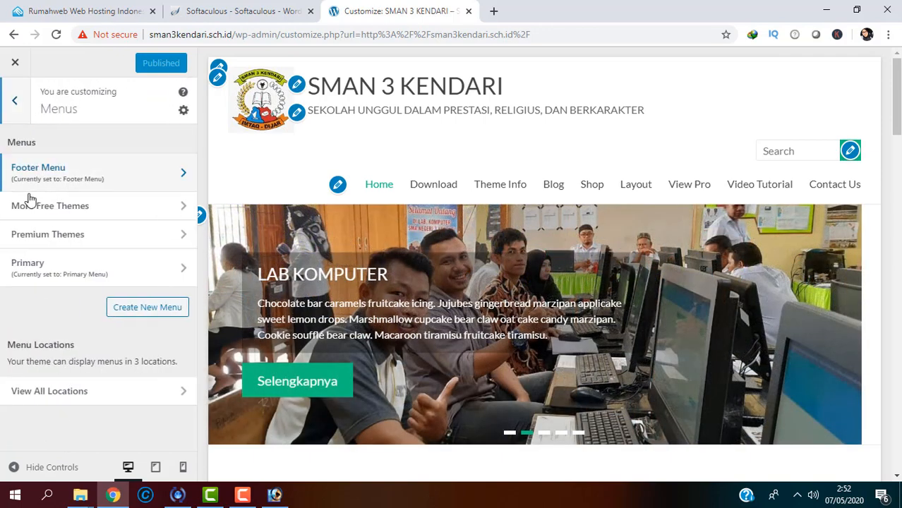
click(47, 237)
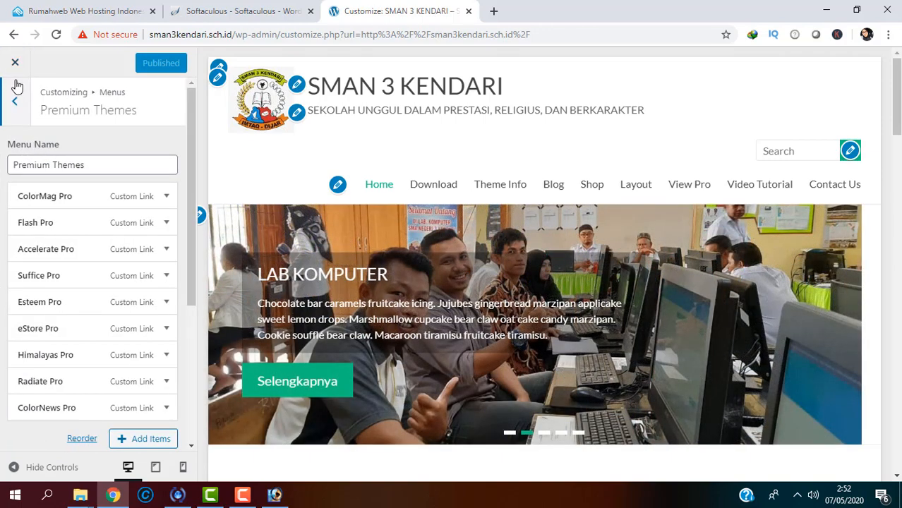
click(14, 101)
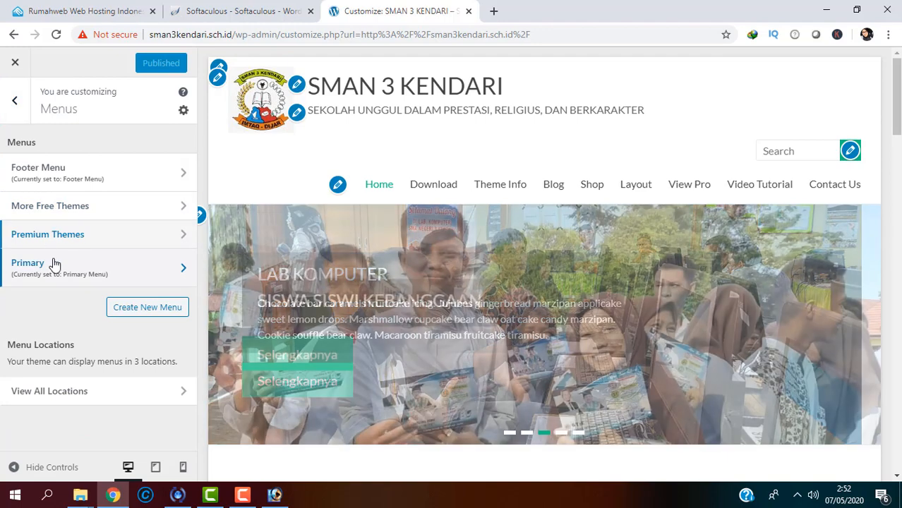
click(54, 264)
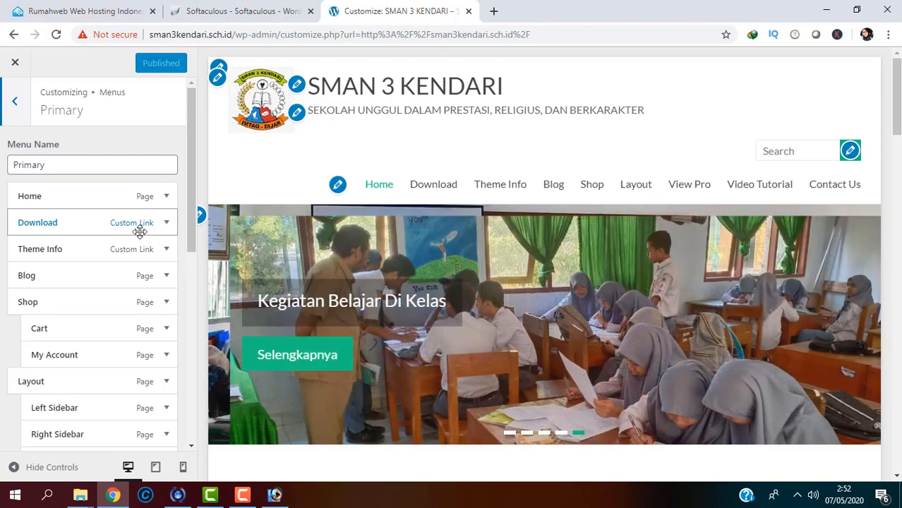
Step: Change the Download item's navigation label to 'Profil Sekolah' and delete its URL
click(163, 229)
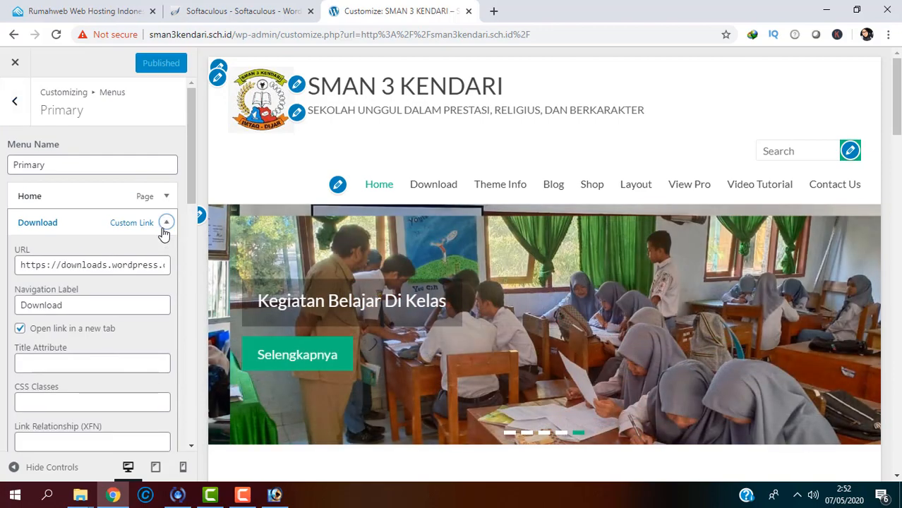
drag(69, 305, 10, 299)
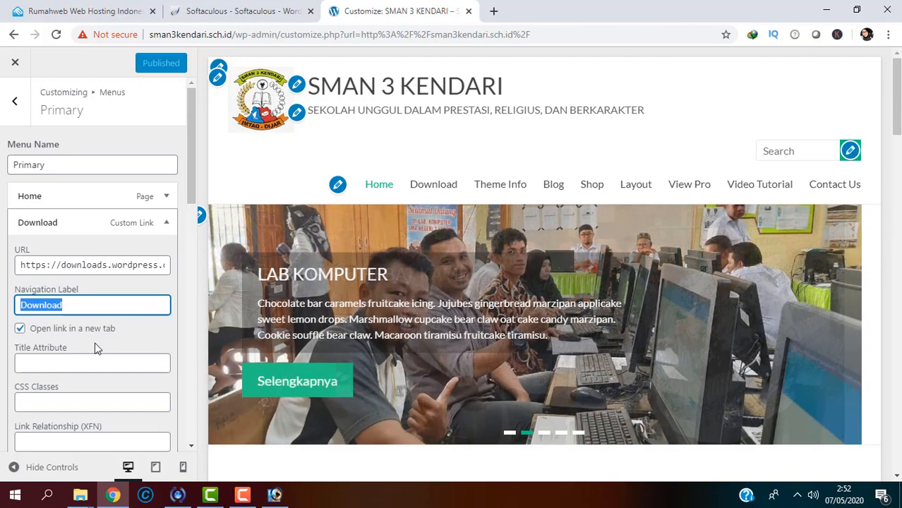
click(89, 267)
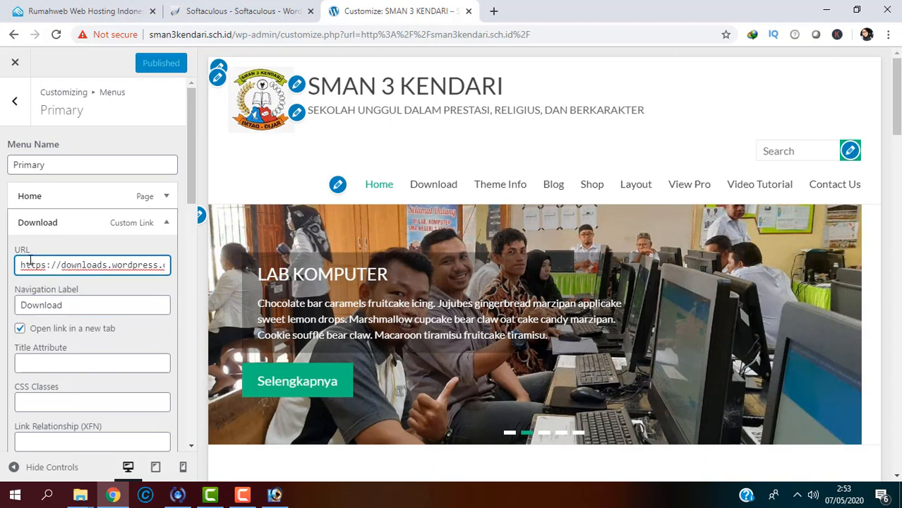
drag(22, 263, 165, 292)
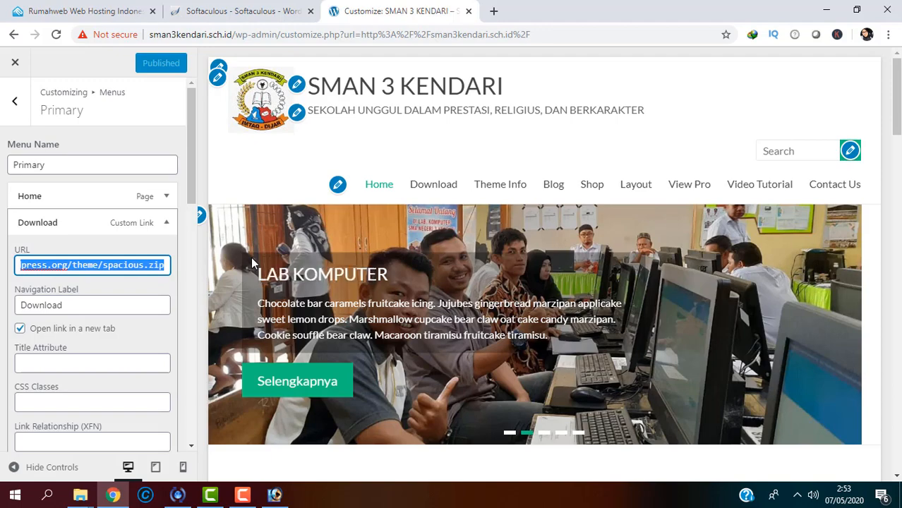
key(BackSpace)
drag(75, 305, 3, 305)
text(Profil)
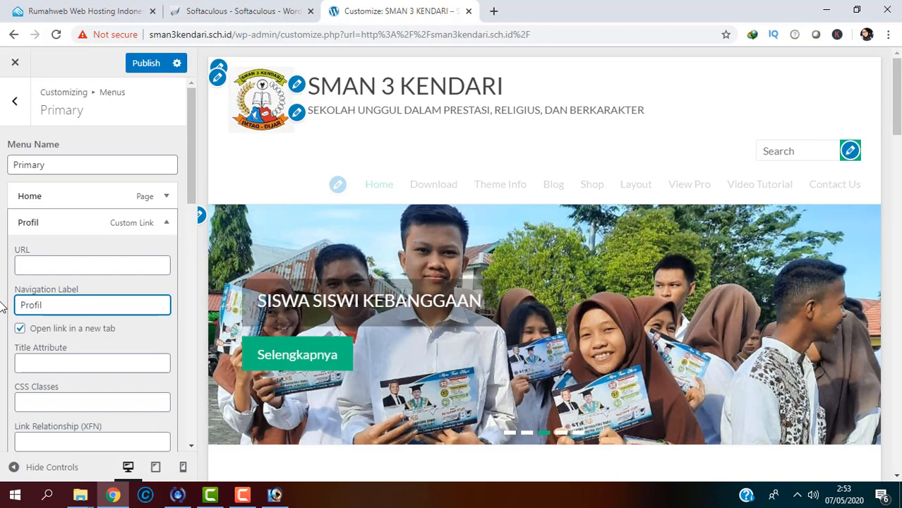
text( Sekolah)
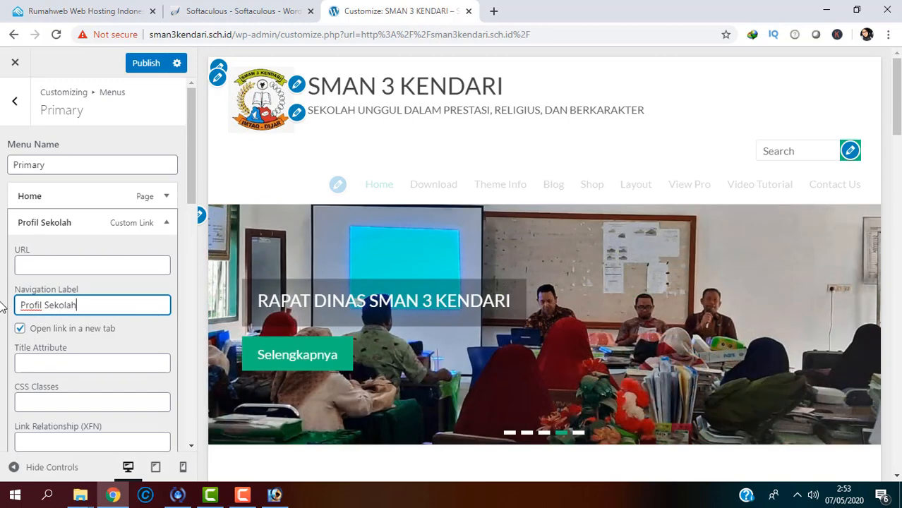
click(41, 260)
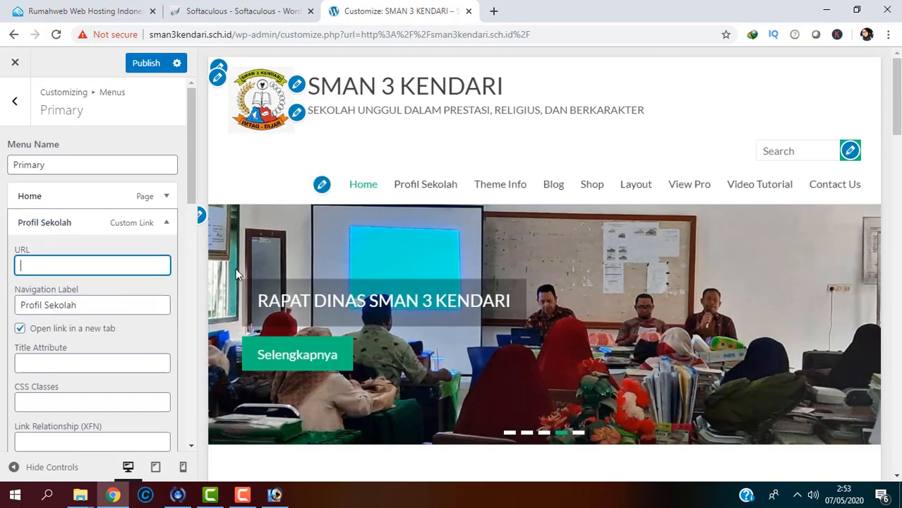
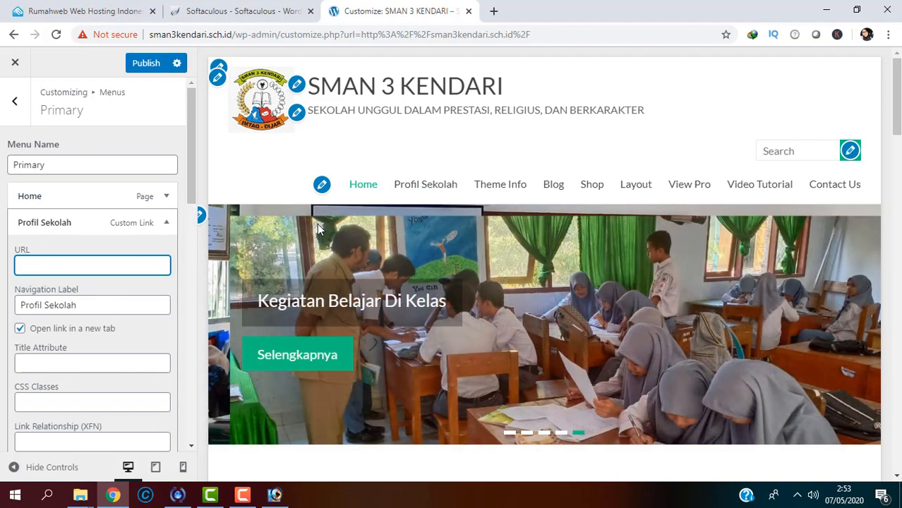
Step: Publish the Profil Sekolah menu change and return to the list of menus
click(150, 62)
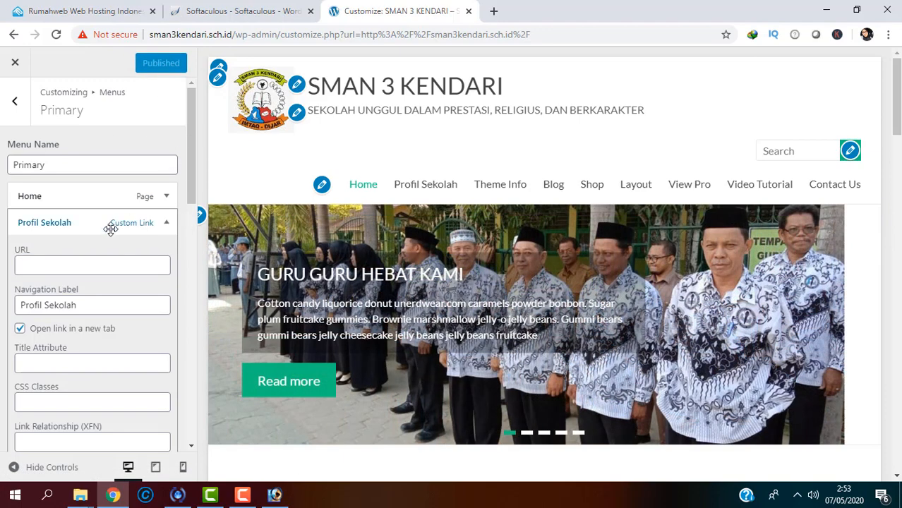
click(14, 101)
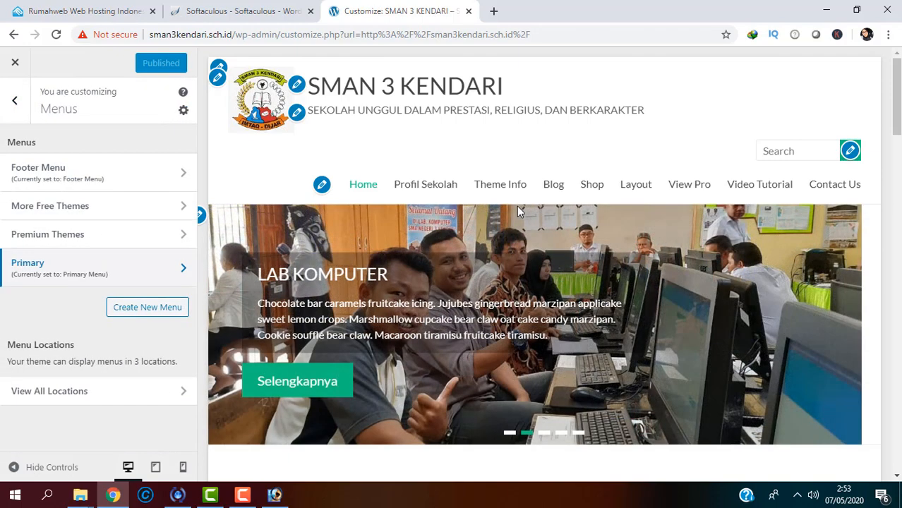
Step: Relabel the Primary menu's Theme Info item as 'Guru', publish it, and go back to Menus
click(156, 280)
drag(188, 203, 195, 309)
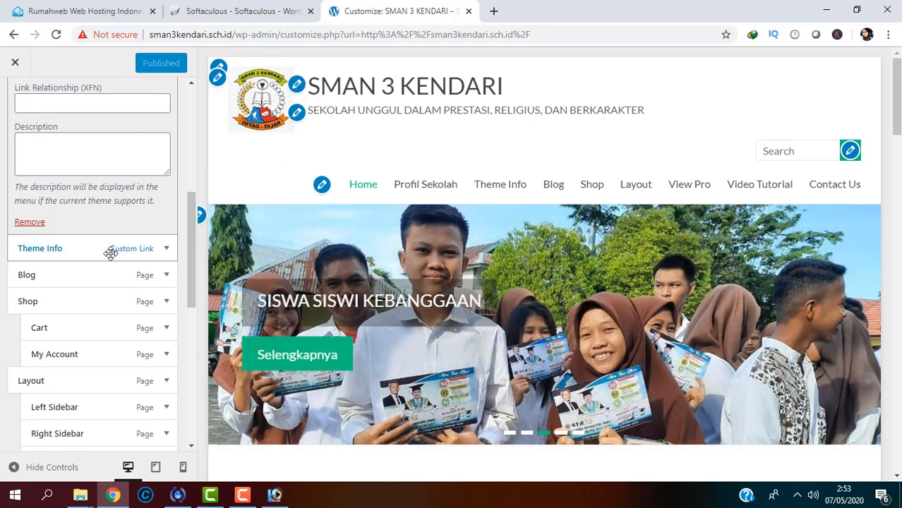
click(166, 248)
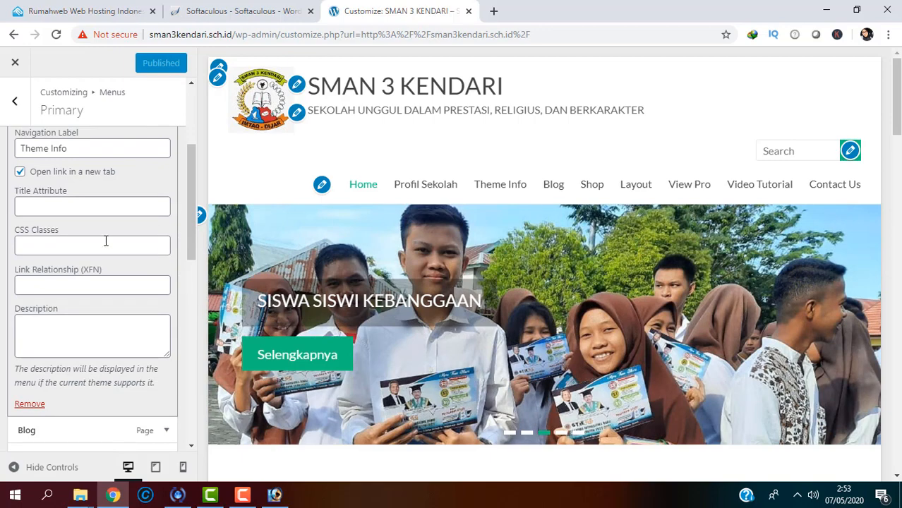
drag(188, 189, 189, 156)
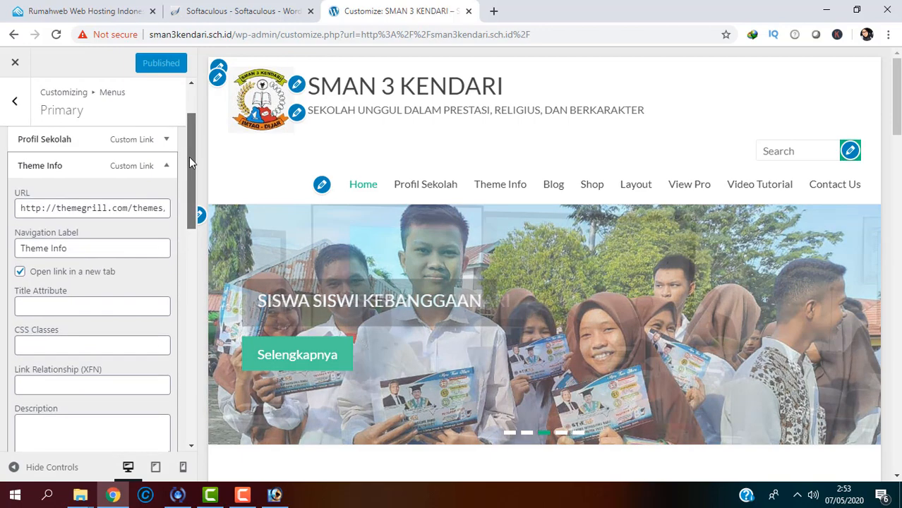
drag(86, 248, 7, 247)
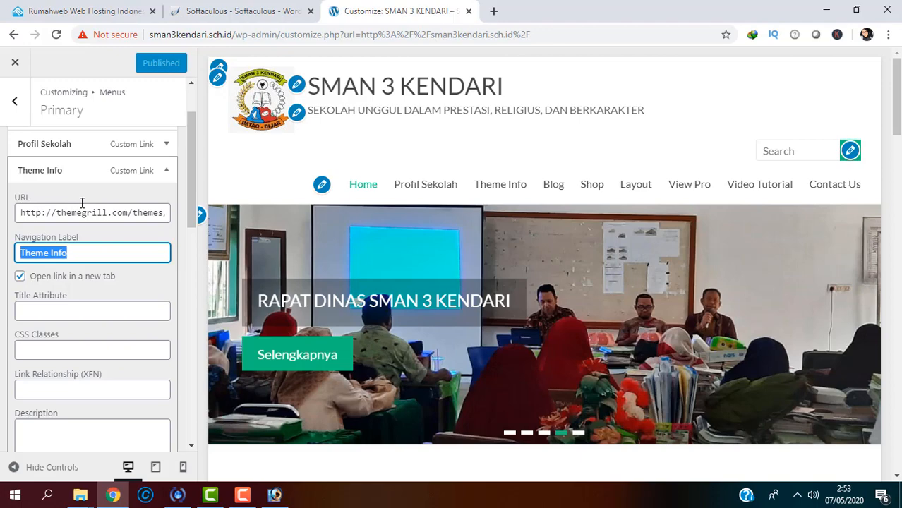
text(Guru)
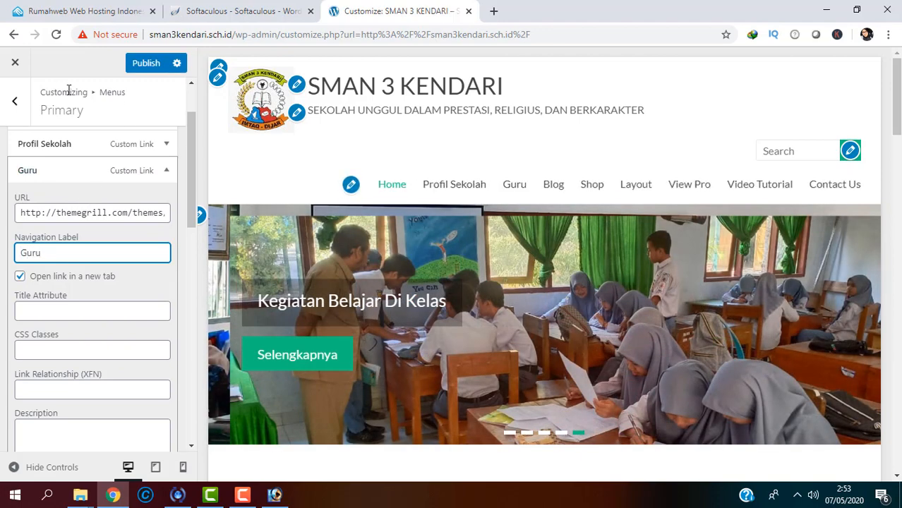
click(136, 67)
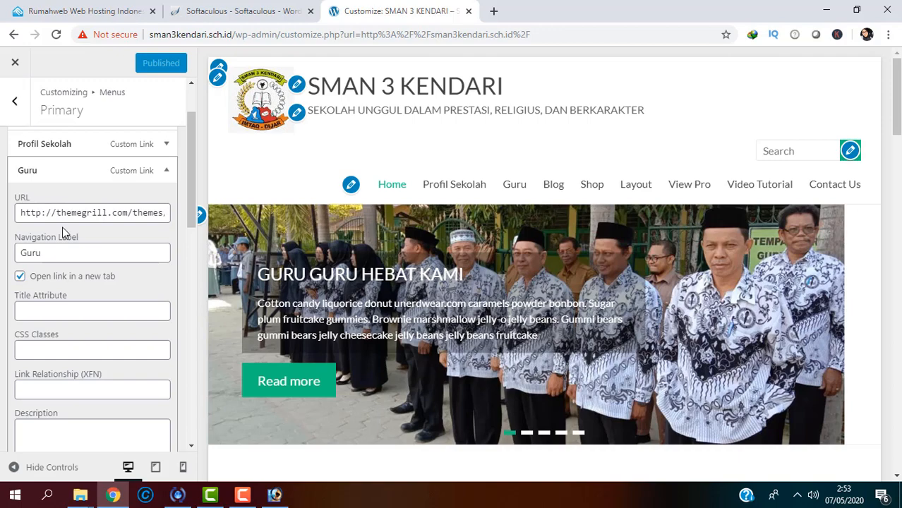
click(14, 101)
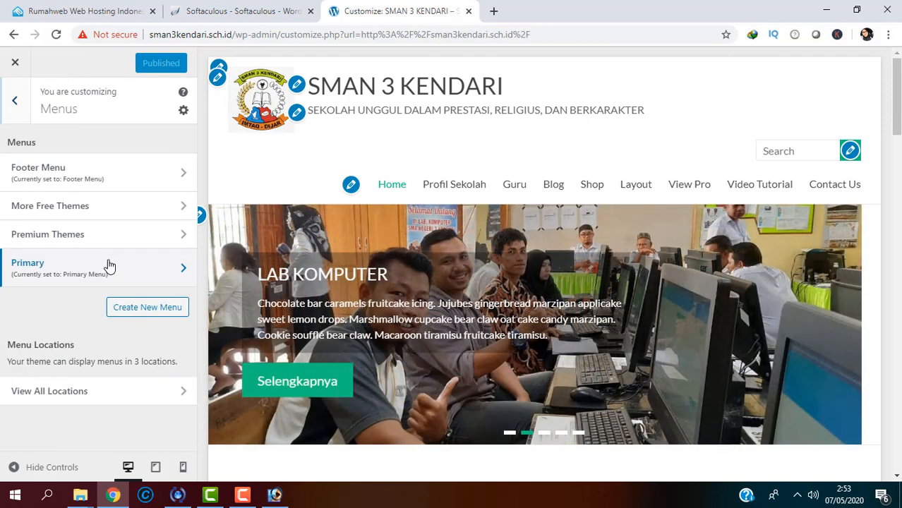
Step: Open the Primary menu and remove its Blog item
click(147, 281)
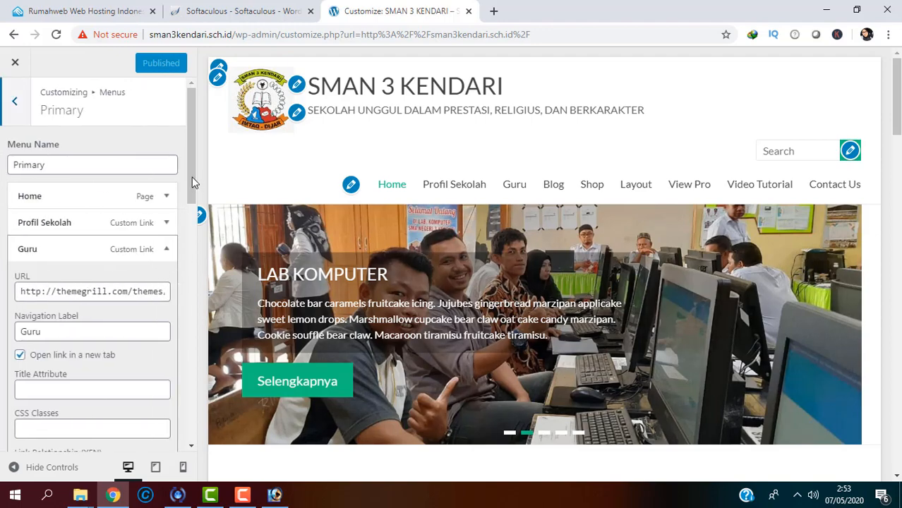
drag(192, 177, 201, 301)
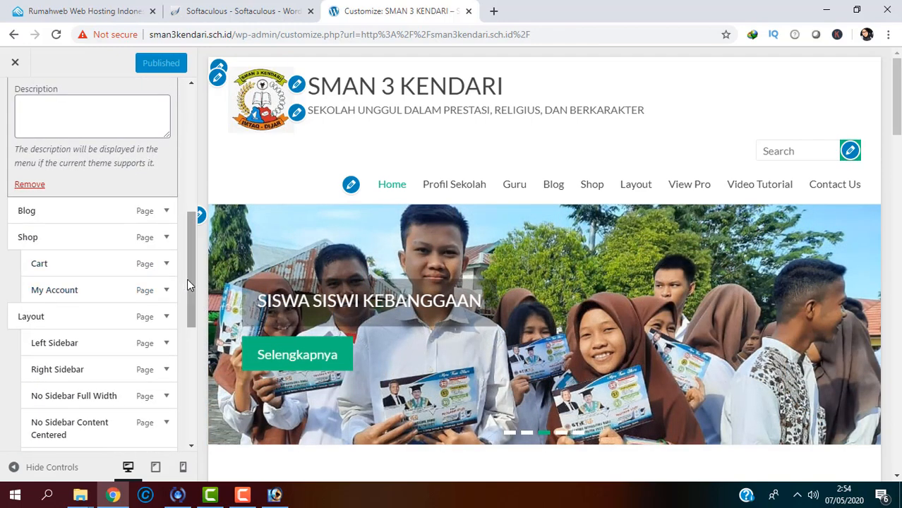
mouse_move(187, 278)
mouse_down()
mouse_move(201, 385)
mouse_move(196, 293)
mouse_up()
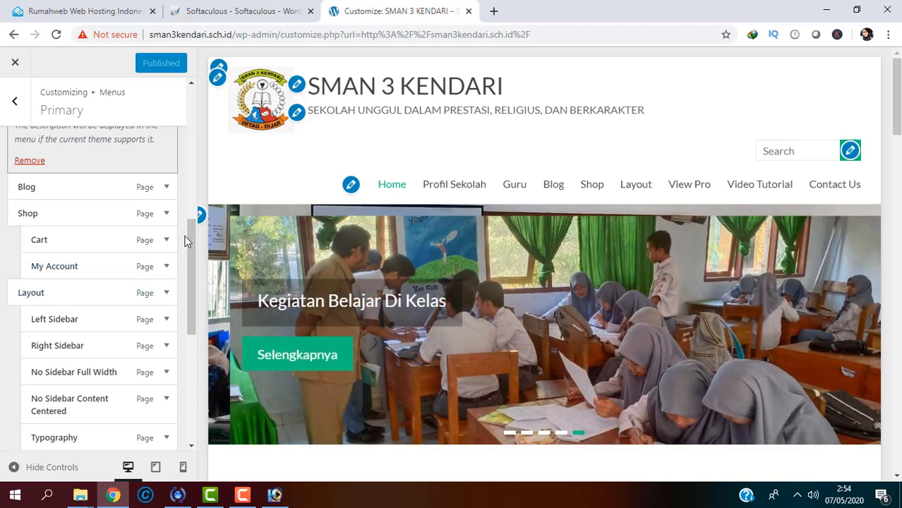
drag(186, 237, 187, 228)
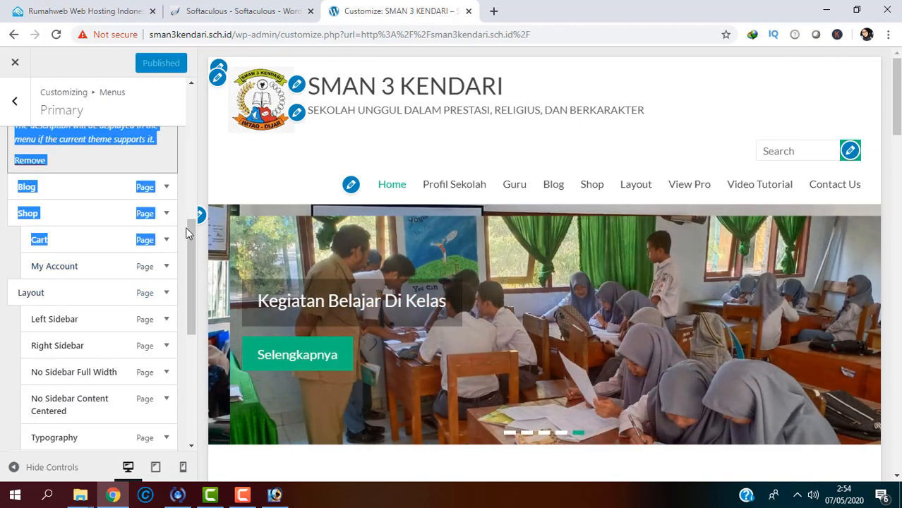
click(2, 222)
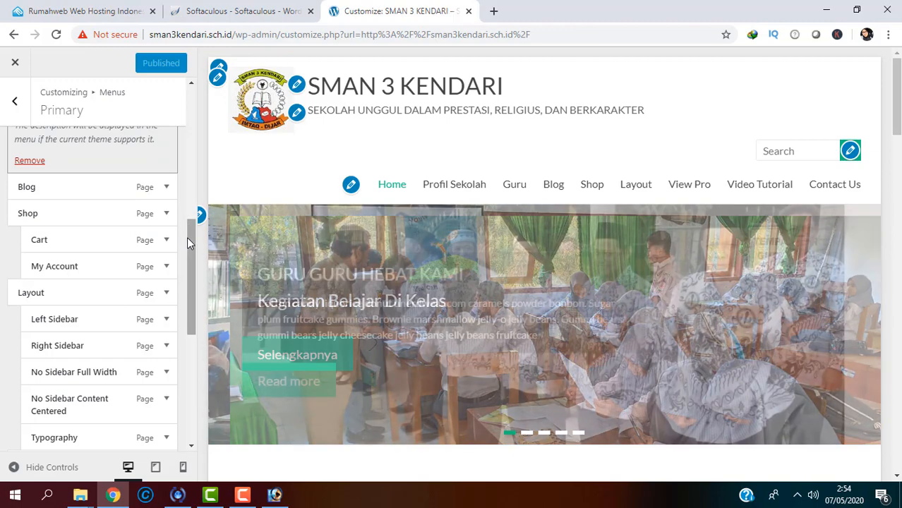
drag(187, 236, 188, 232)
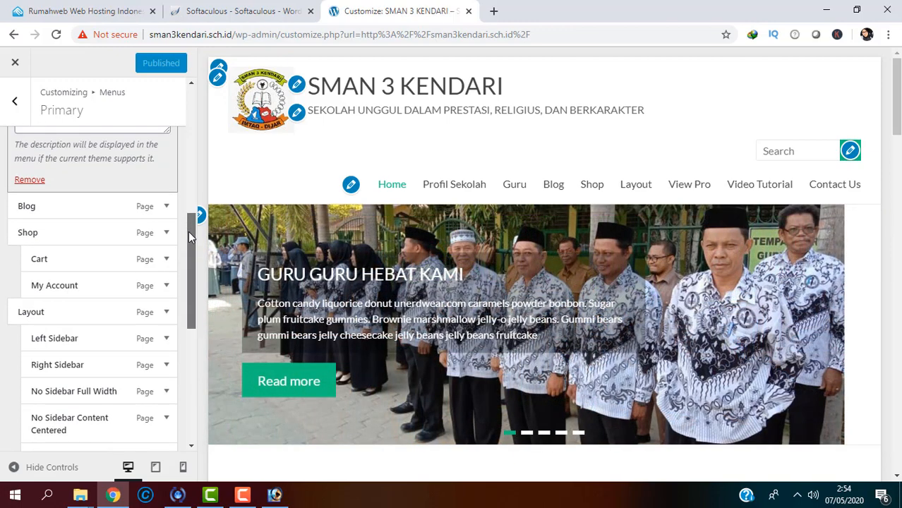
click(171, 213)
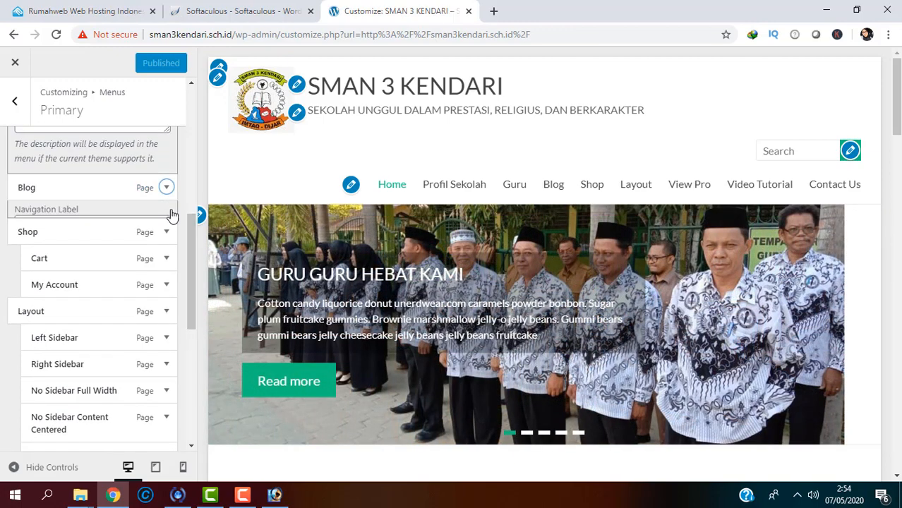
drag(187, 231, 177, 106)
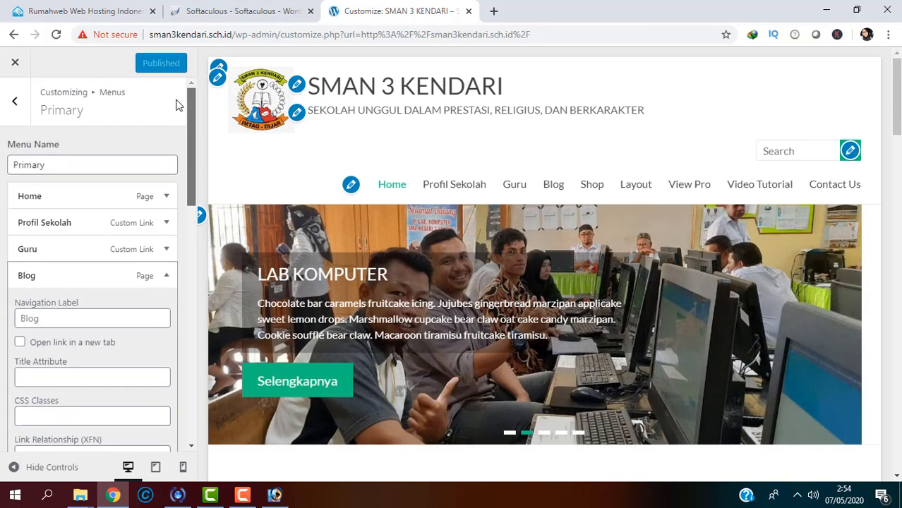
scroll(198, 257, down, 4)
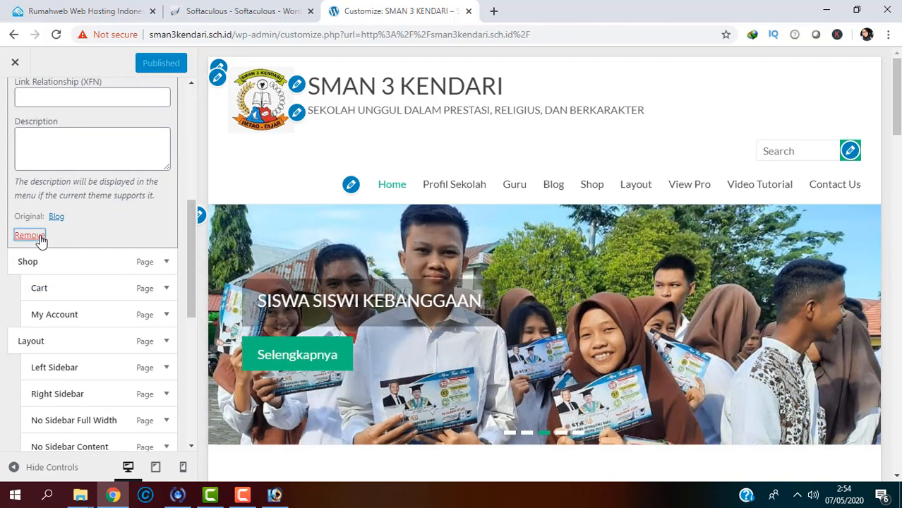
click(35, 236)
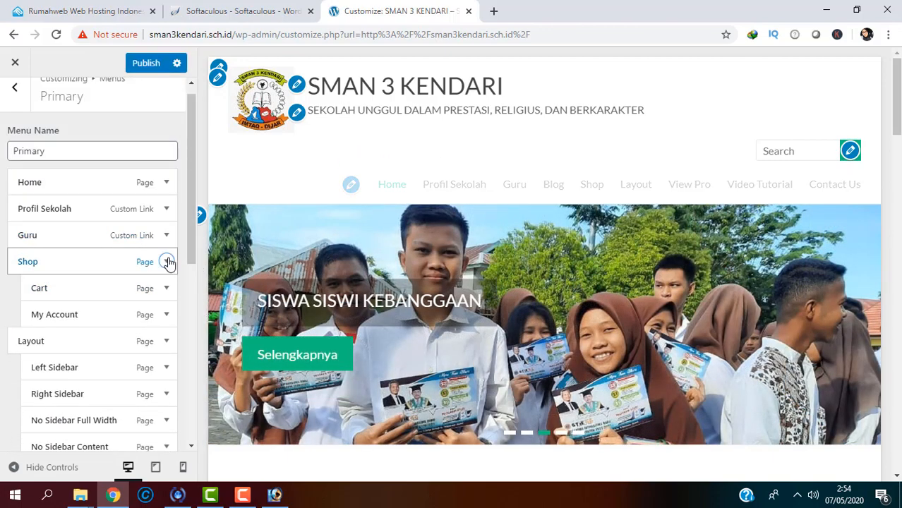
Step: Remove the Shop, Cart and My Account items from the Primary menu
click(166, 261)
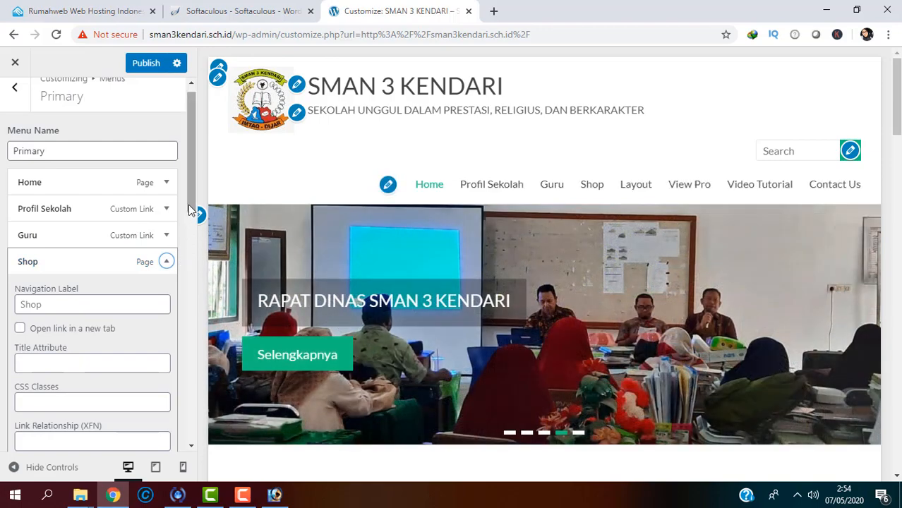
drag(188, 205, 190, 297)
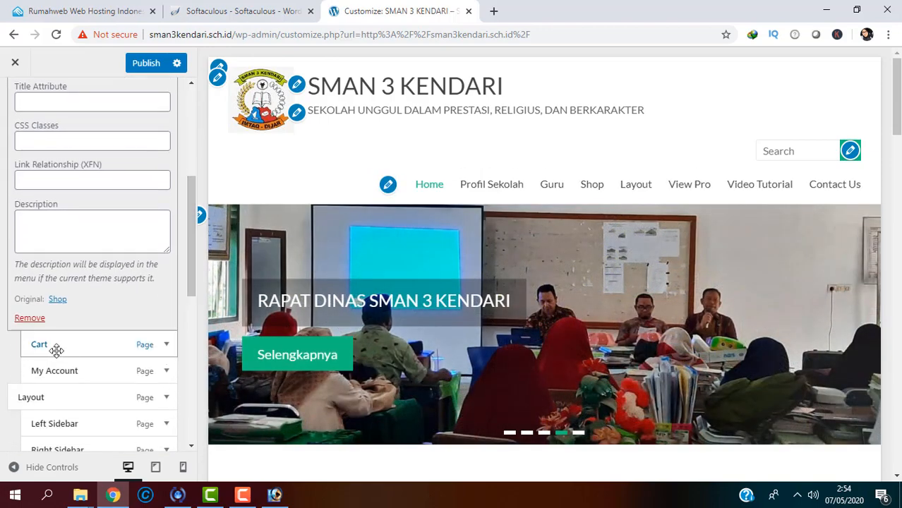
click(29, 318)
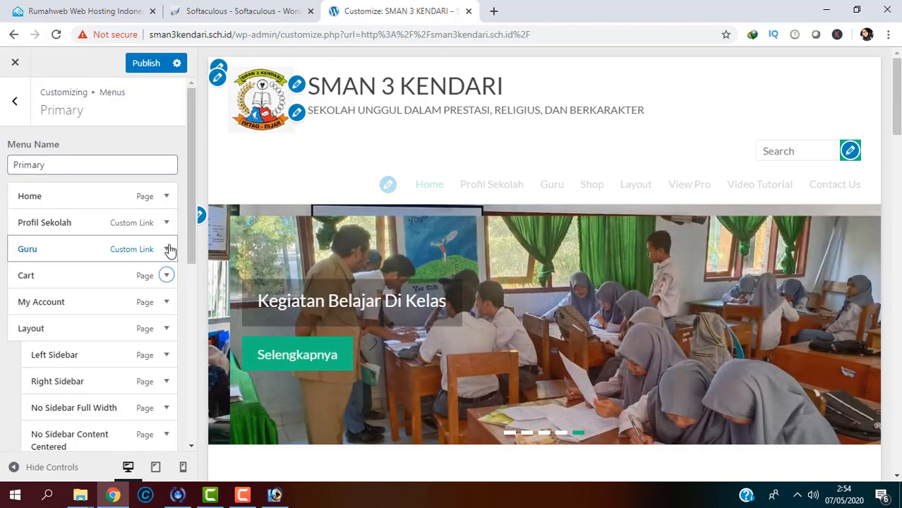
drag(192, 213, 193, 253)
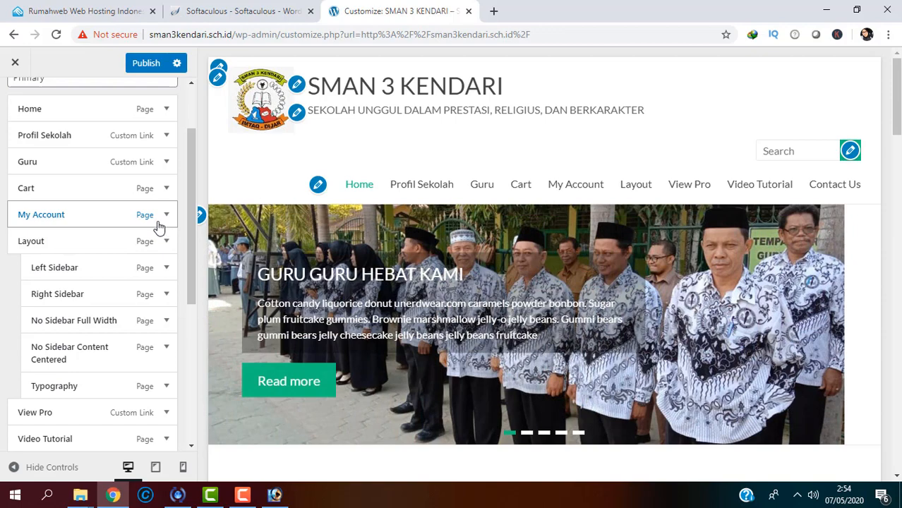
click(166, 189)
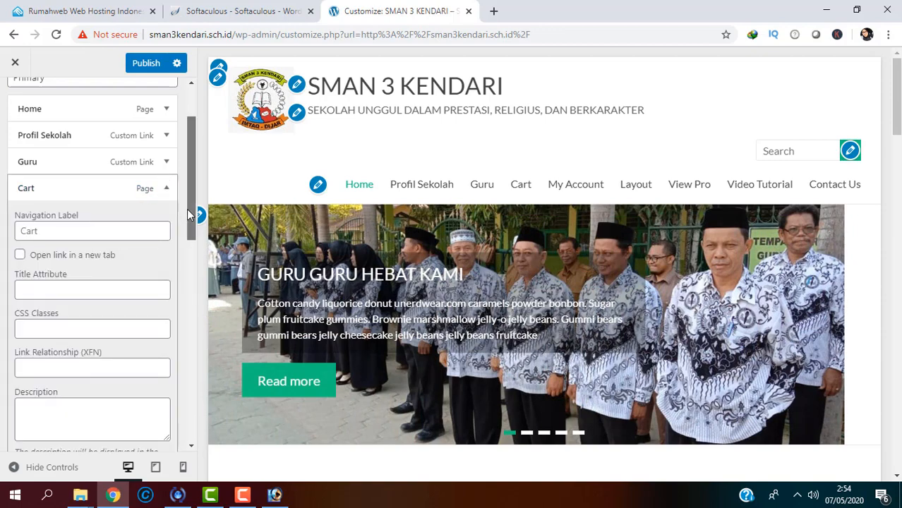
drag(187, 209, 190, 254)
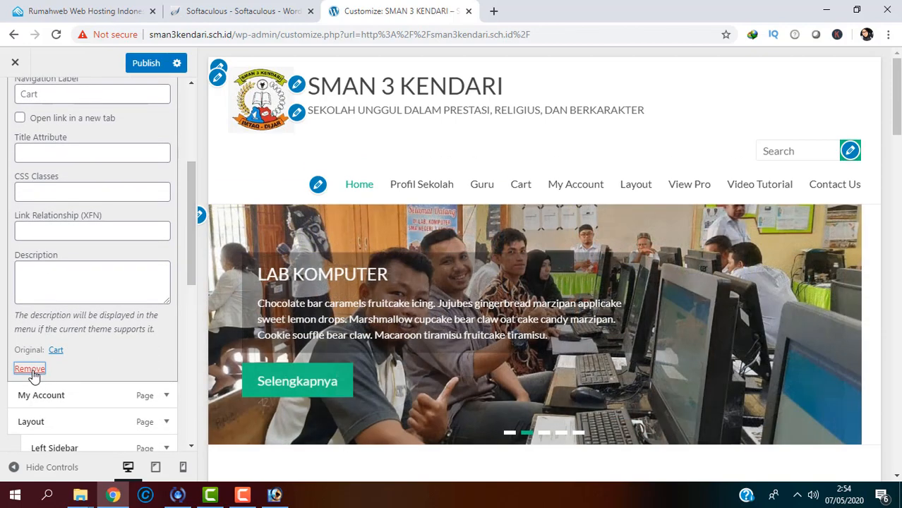
click(29, 369)
drag(190, 260, 197, 302)
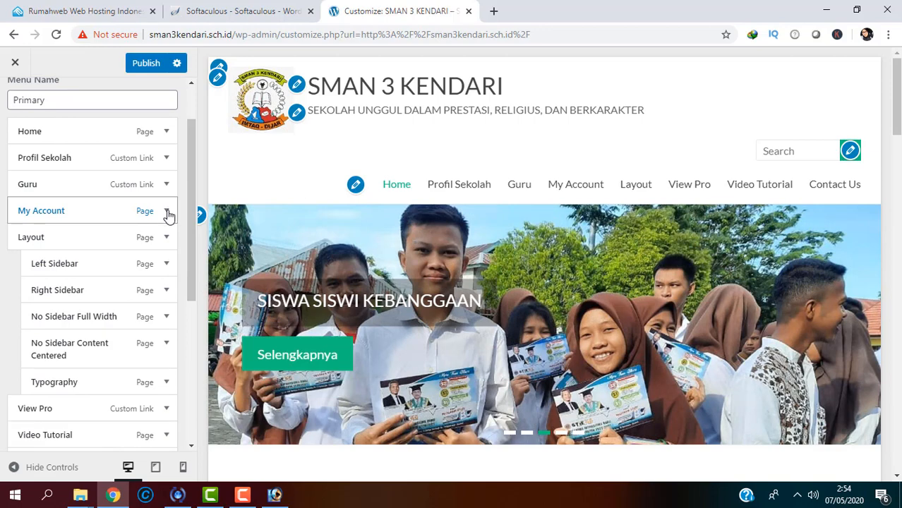
click(168, 213)
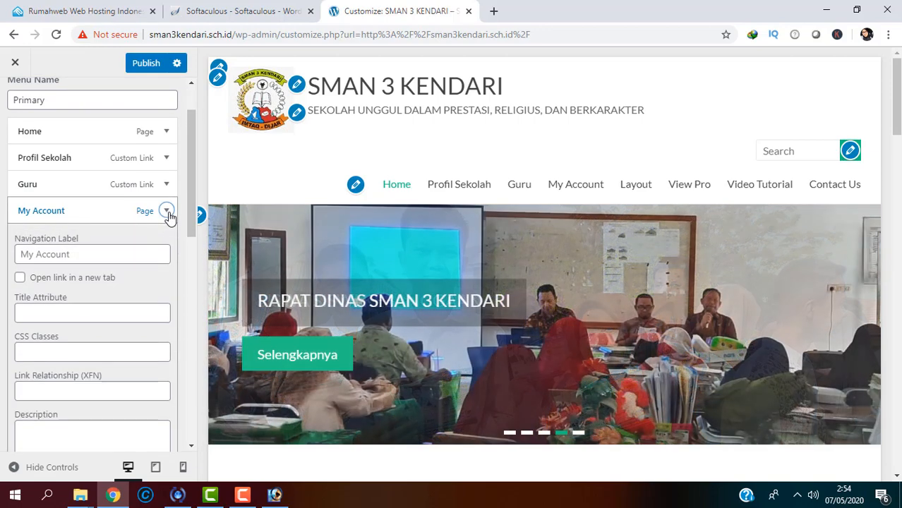
drag(193, 212, 196, 283)
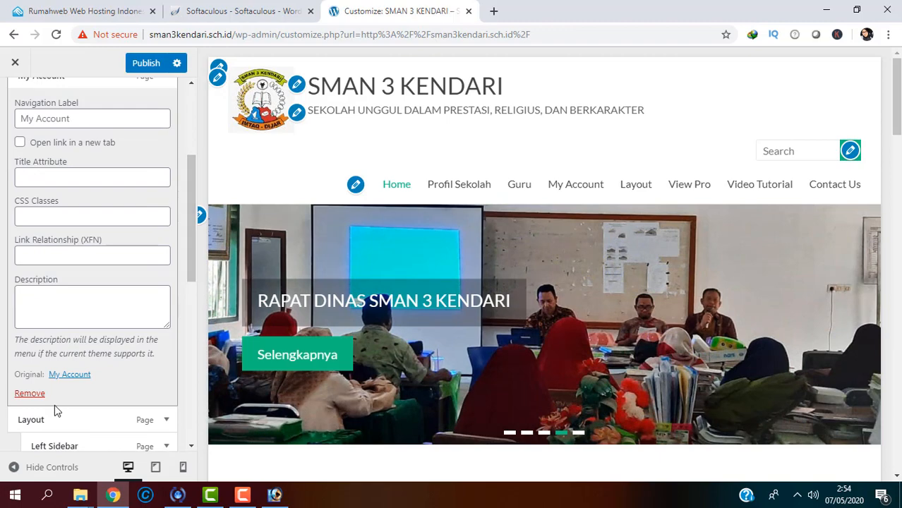
click(34, 397)
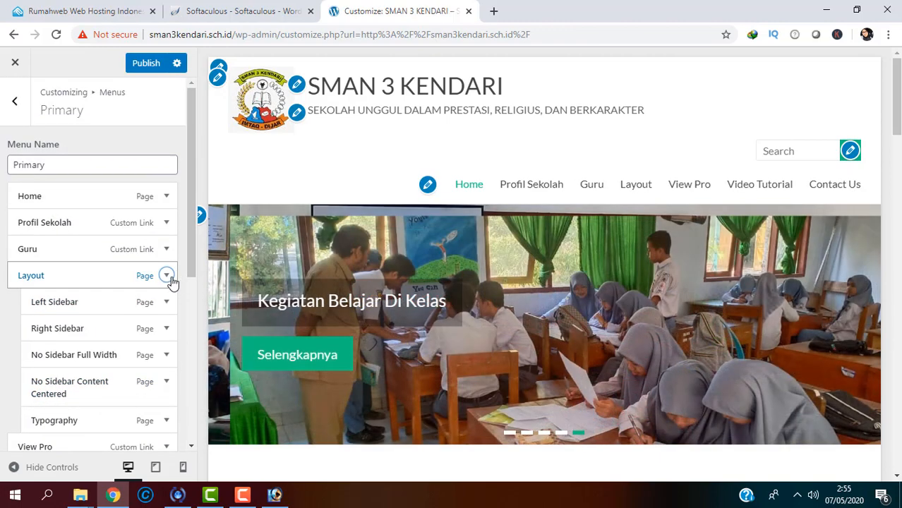
Step: Remove the Layout and Left Sidebar items from the Primary menu
click(166, 276)
drag(192, 206, 191, 306)
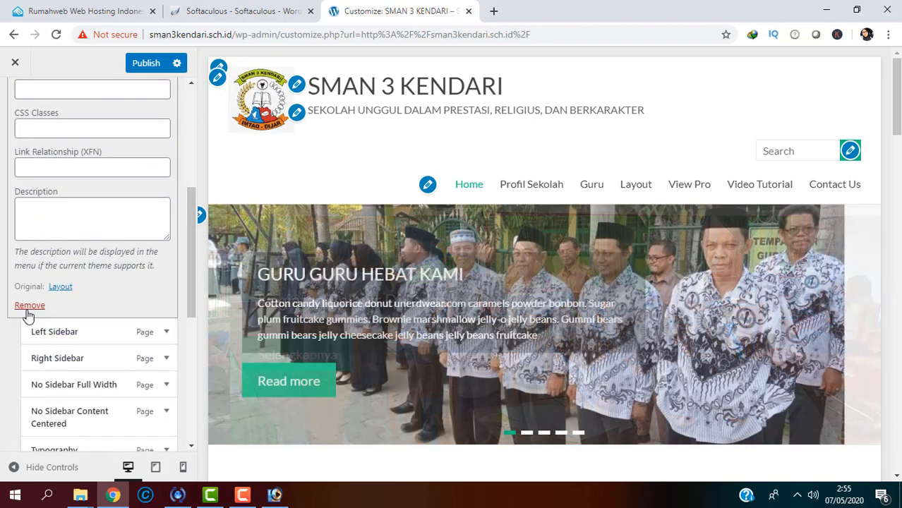
click(29, 306)
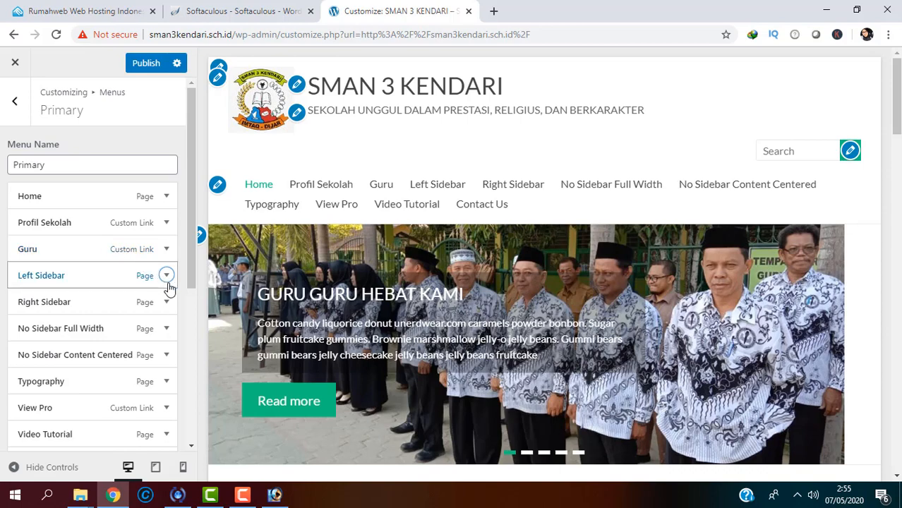
drag(193, 256, 195, 285)
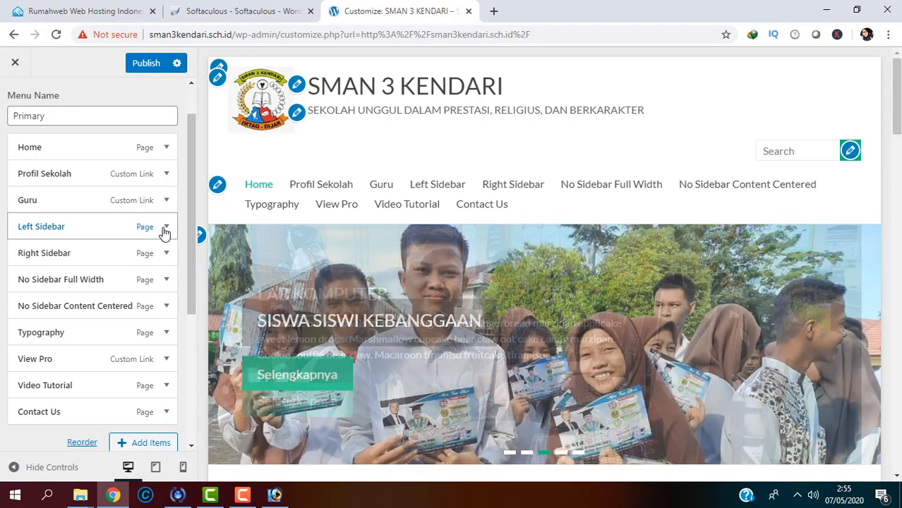
click(166, 227)
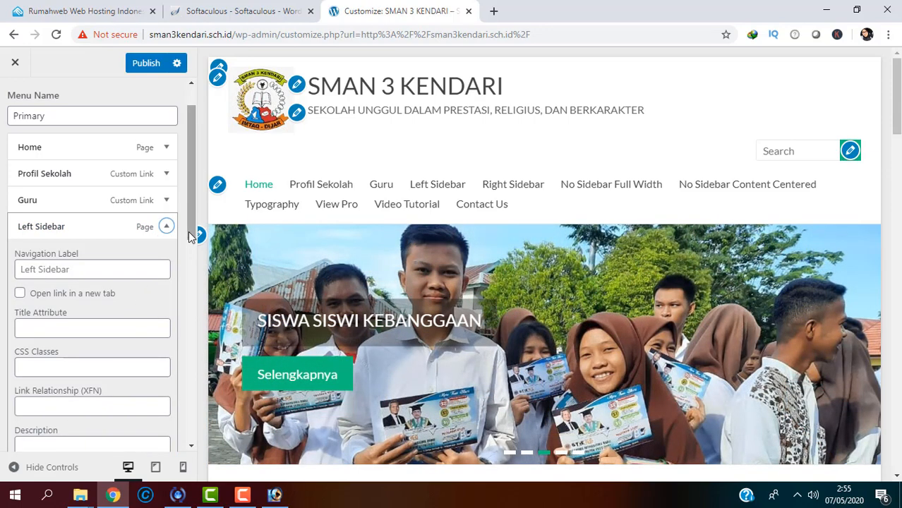
scroll(181, 307, down, 3)
click(32, 293)
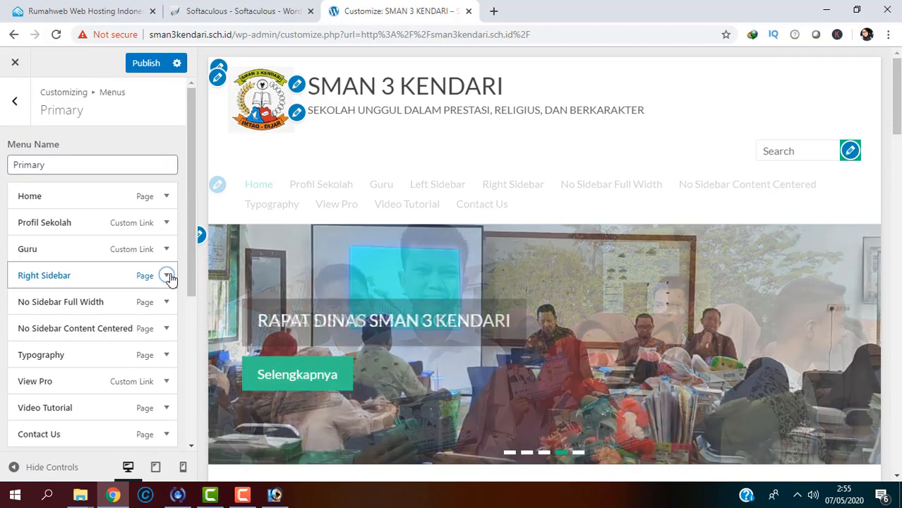
Step: Remove the Right Sidebar, No Sidebar Full Width and No Sidebar Content Centered items
click(167, 276)
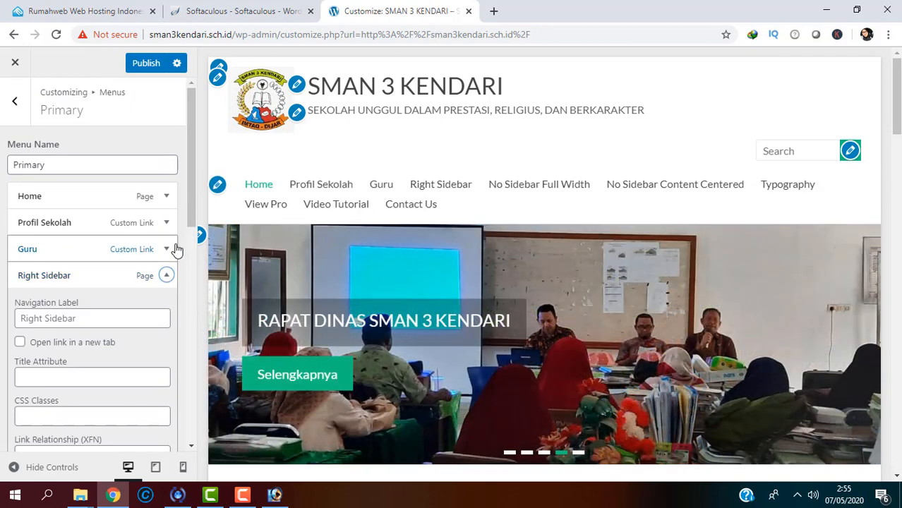
drag(191, 227, 197, 311)
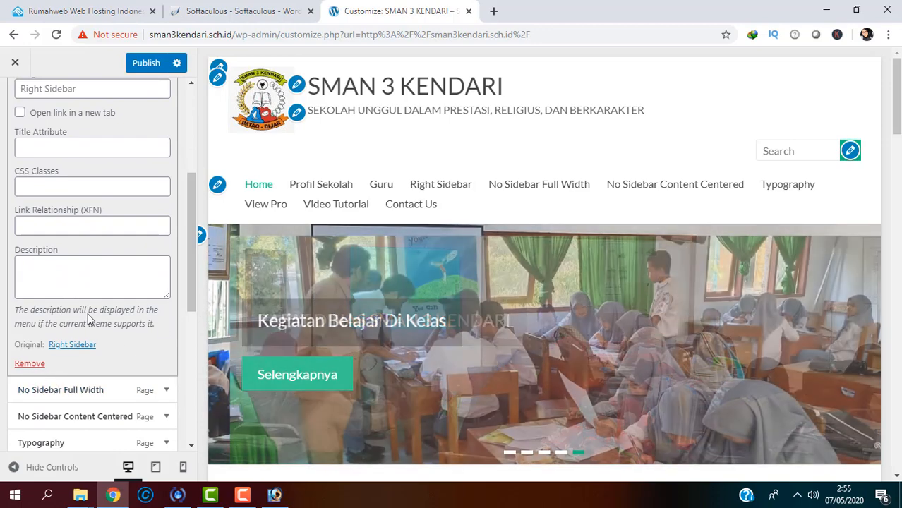
click(31, 364)
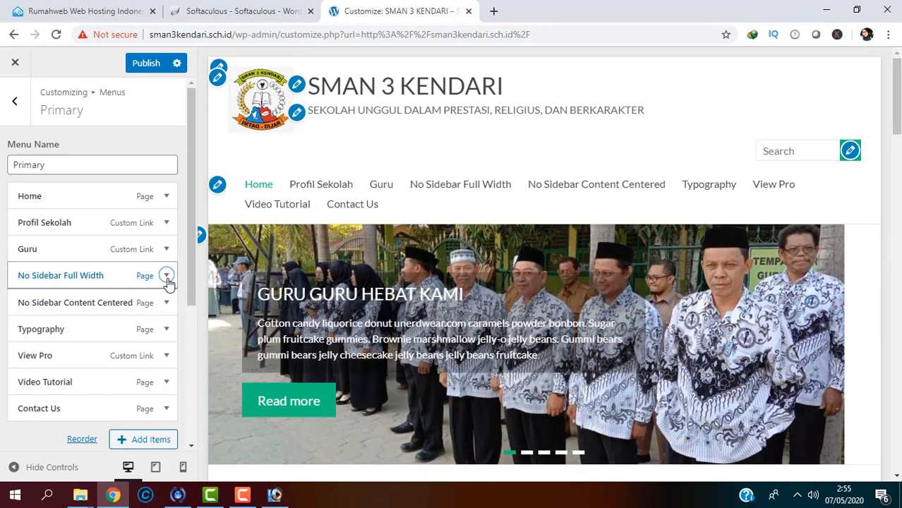
click(166, 277)
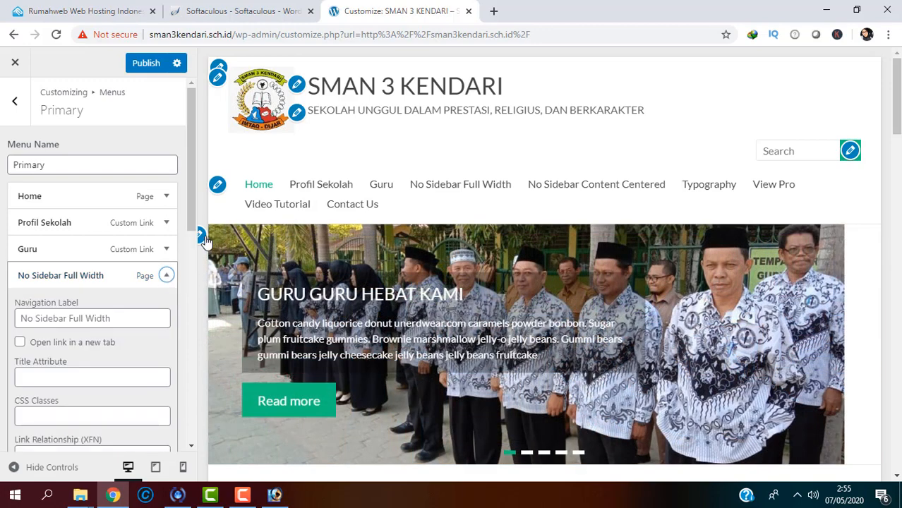
drag(192, 227, 181, 292)
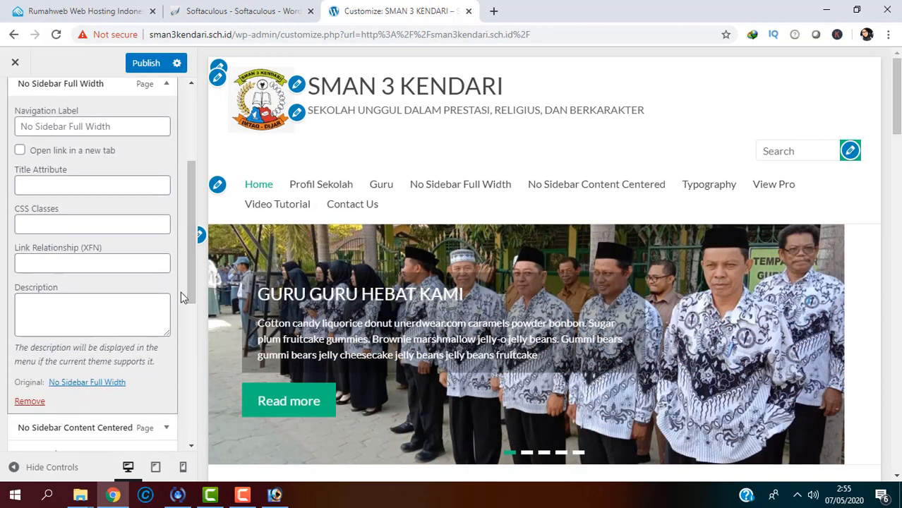
click(27, 402)
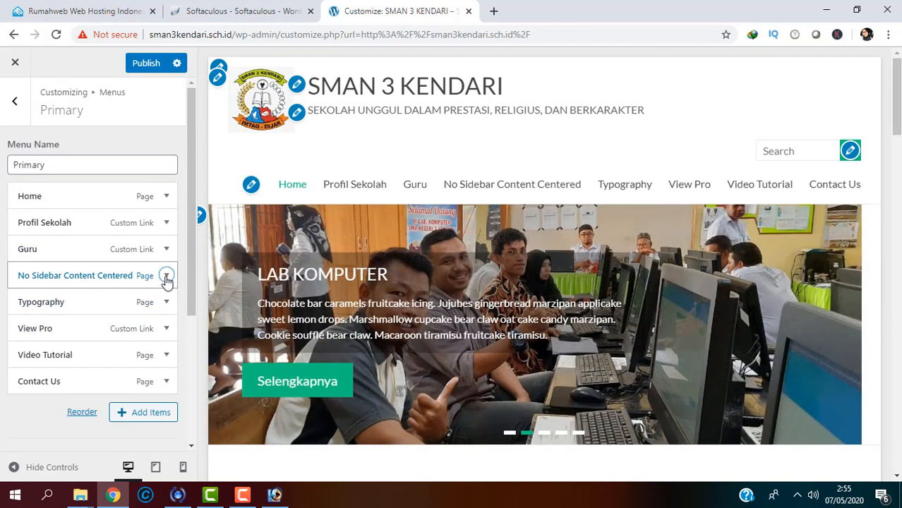
click(166, 276)
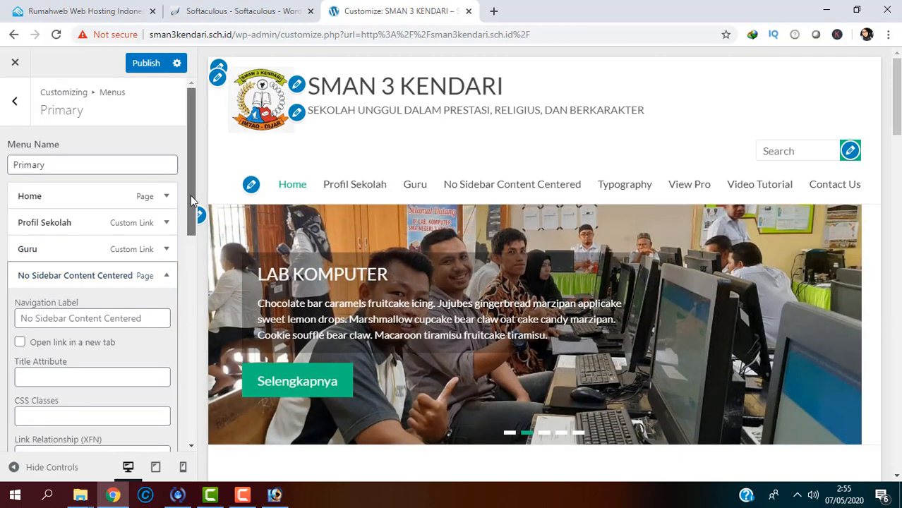
drag(190, 195, 190, 272)
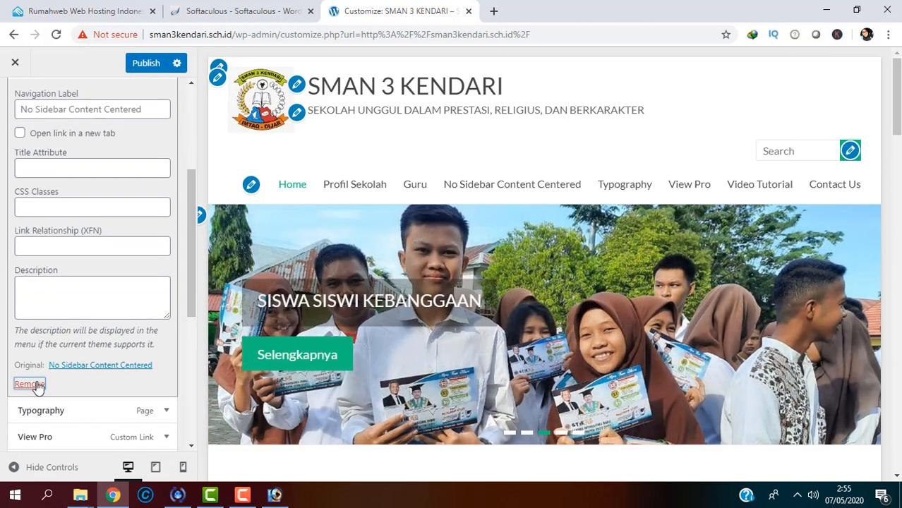
click(38, 387)
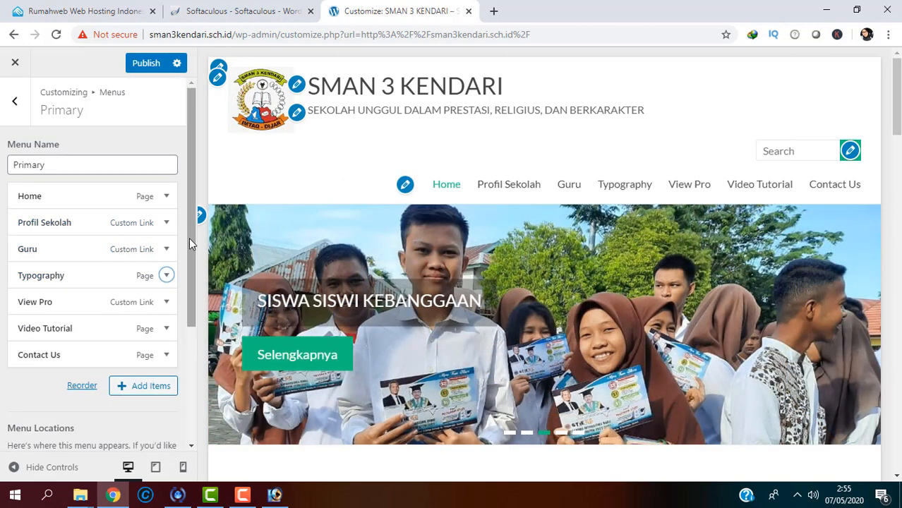
Step: Relabel the Typography menu item as 'Sarana dan Prasarana' and publish it
click(166, 277)
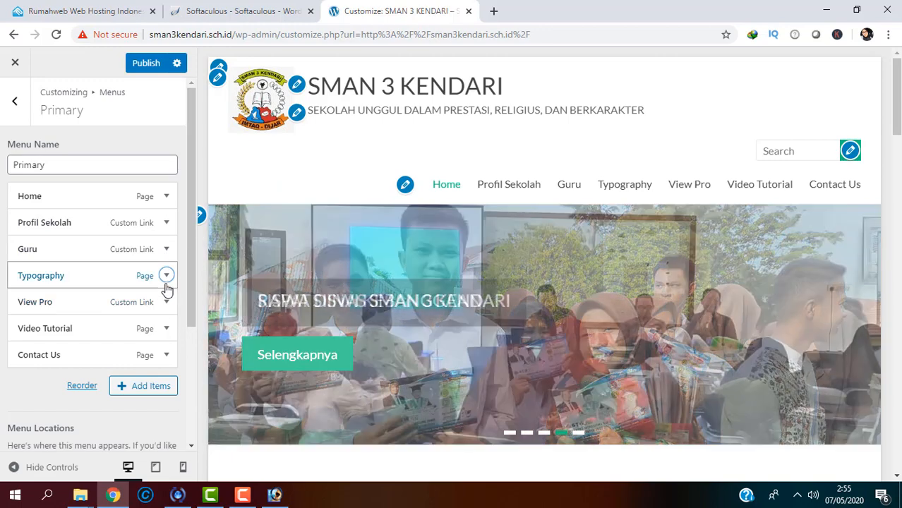
click(89, 317)
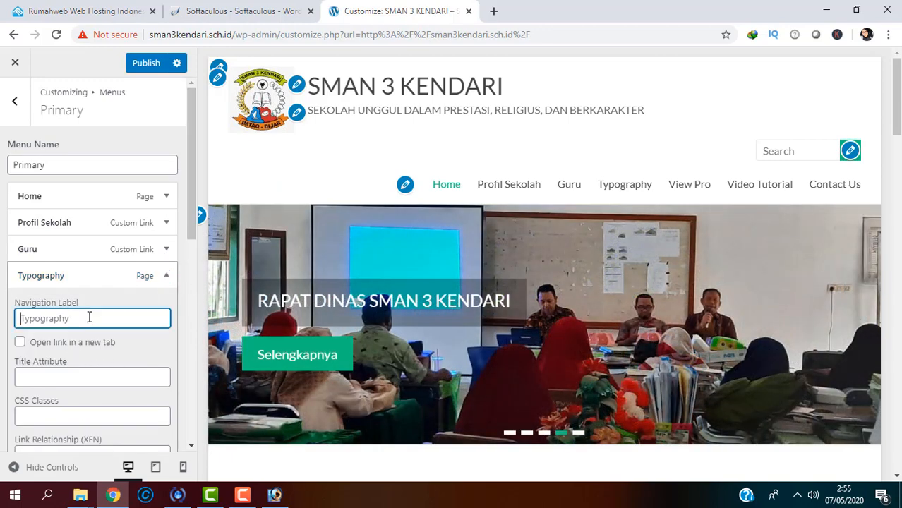
scroll(137, 260, down, 5)
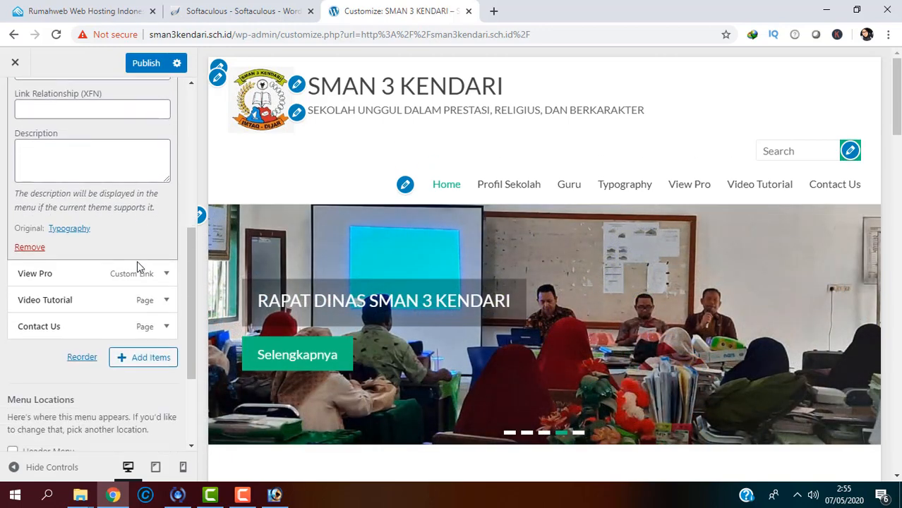
text(Sara)
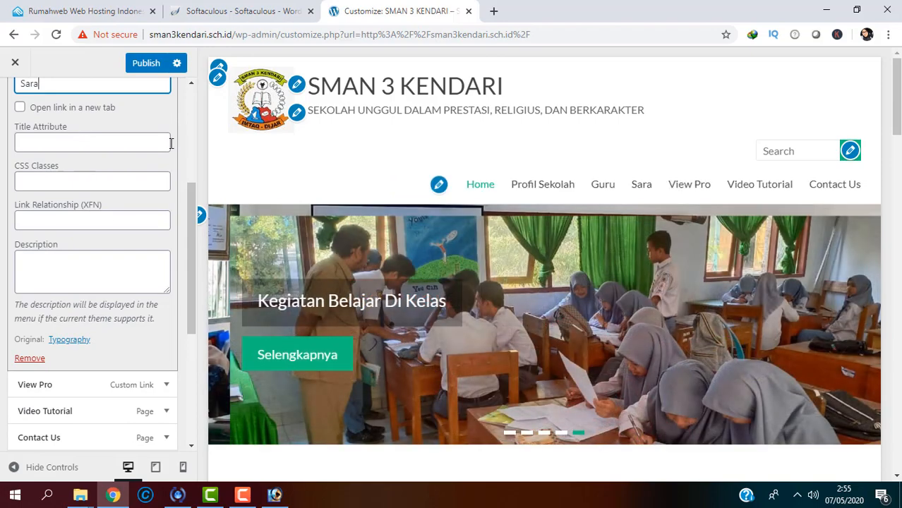
text(na )
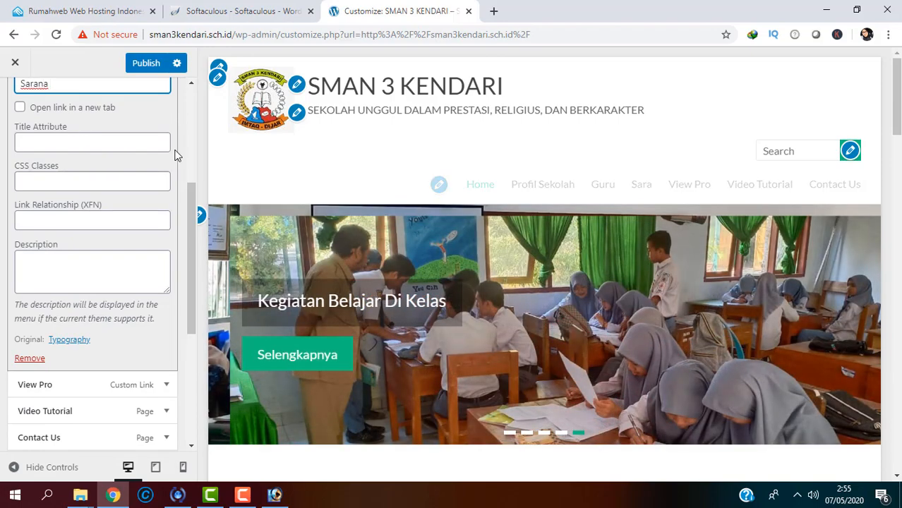
text(dan P)
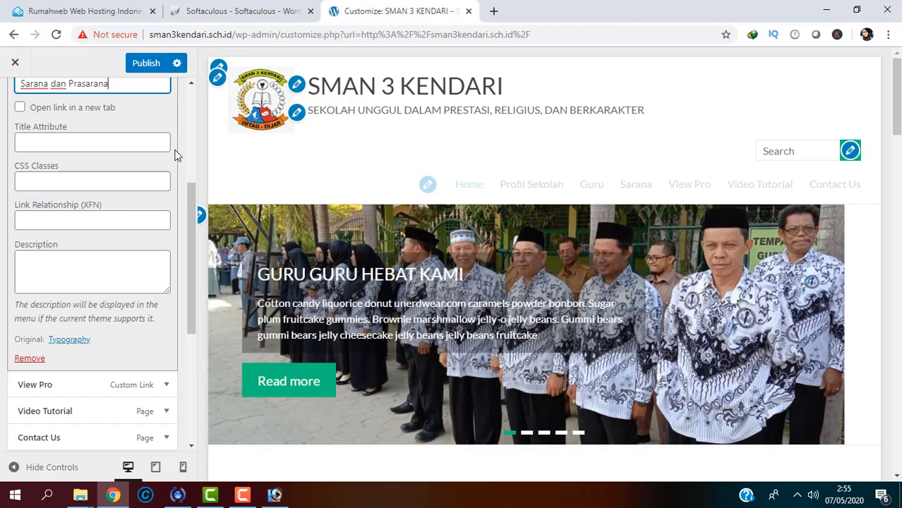
text(rasarana)
click(146, 62)
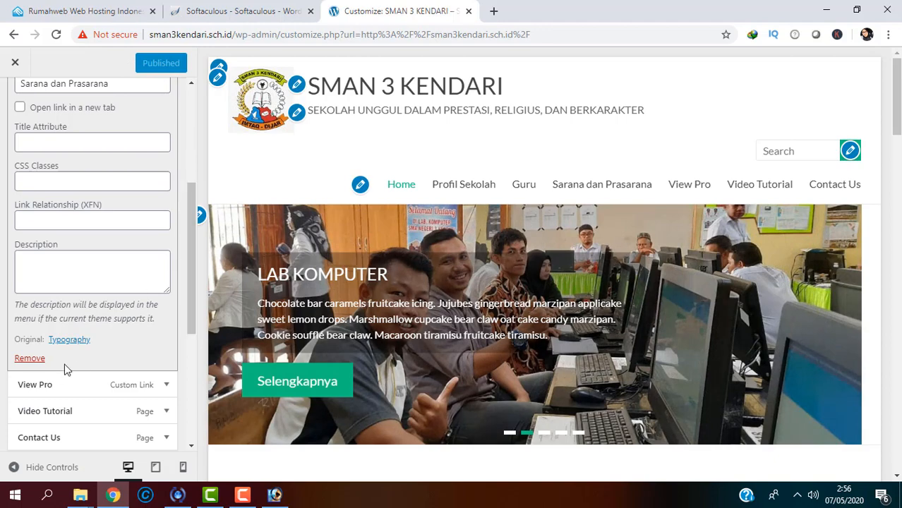
Step: Clear the View Pro item's URL, relabel it 'E-Learning', and publish the menu
click(167, 385)
scroll(173, 388, down, 3)
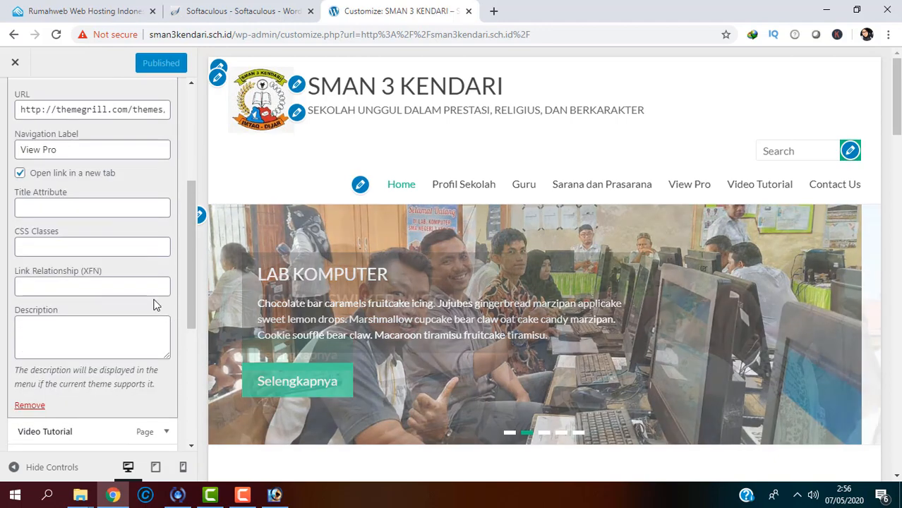
click(80, 112)
key(ctrl+a)
key(BackSpace)
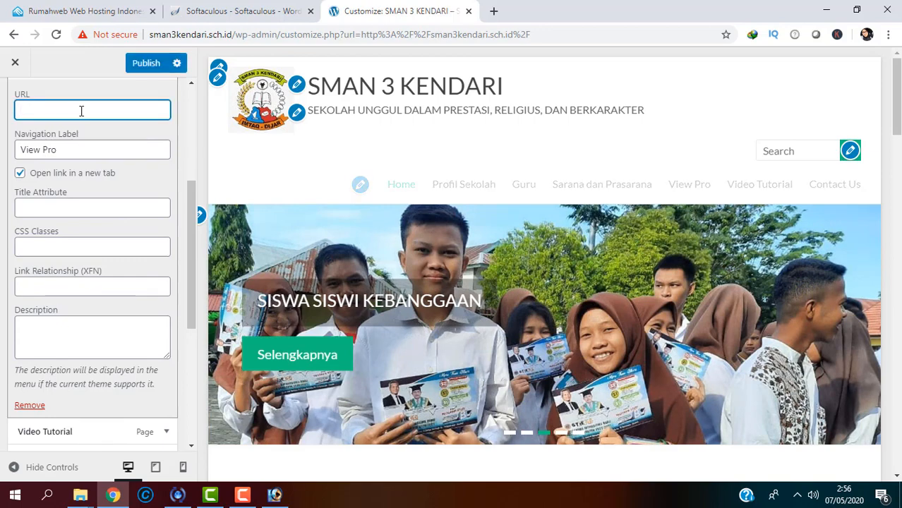
drag(68, 150, 4, 151)
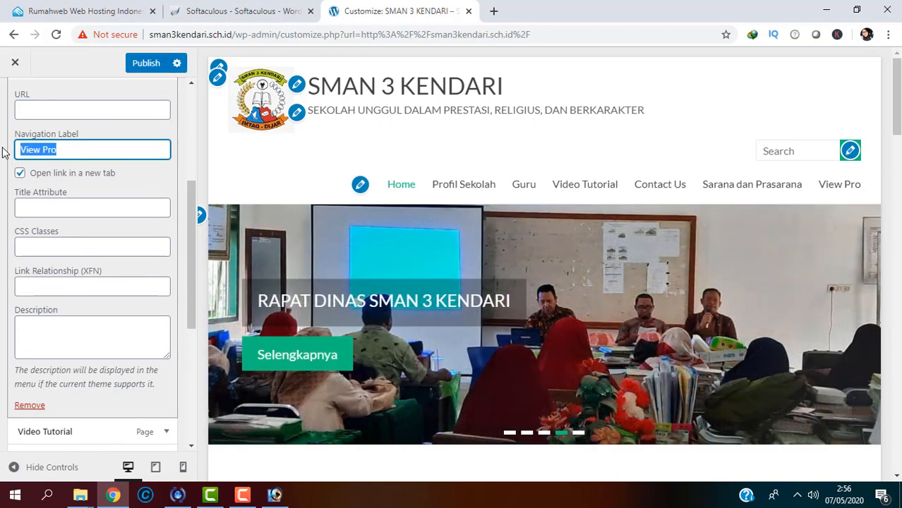
text(E)
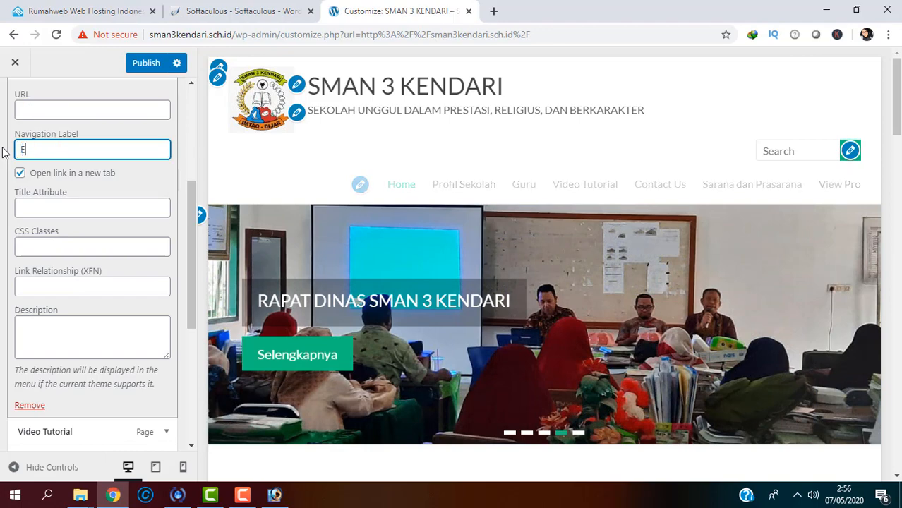
text(-Lea)
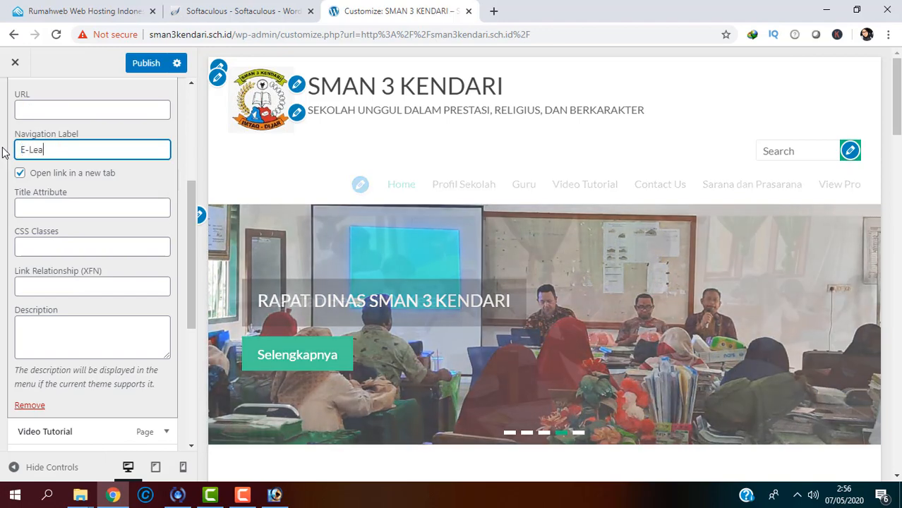
text(rning)
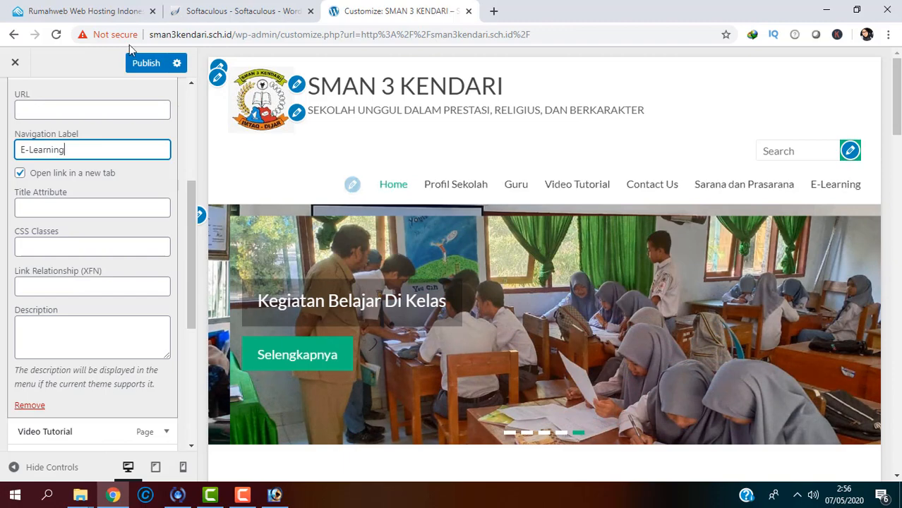
click(136, 62)
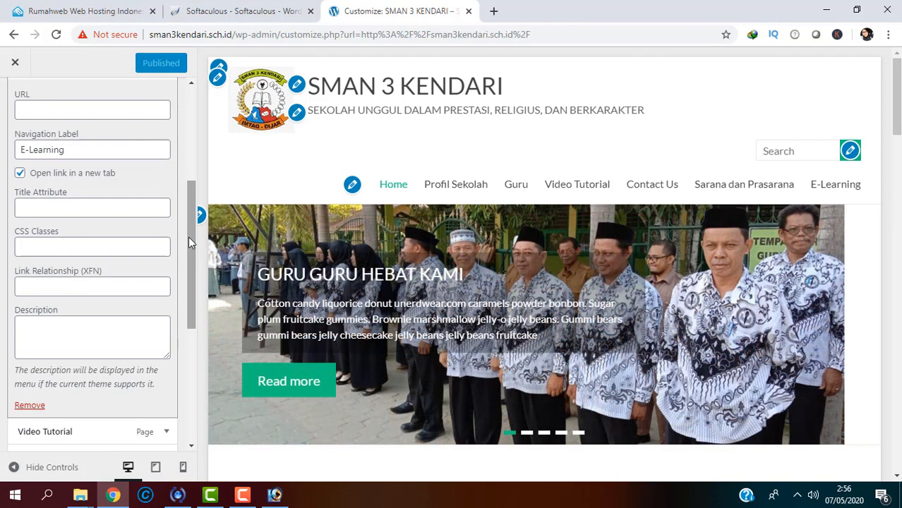
drag(189, 236, 186, 273)
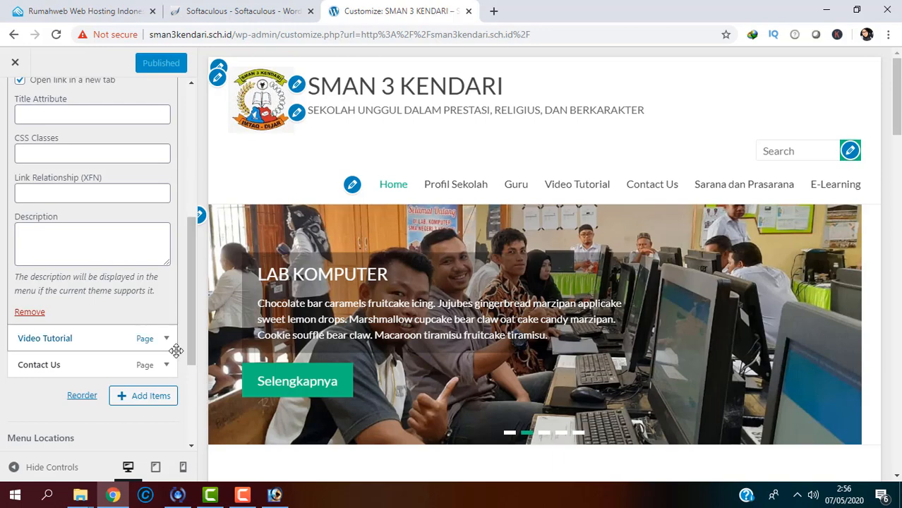
Step: Relabel the Video Tutorial menu item as 'Perpustakaan' and publish it
click(167, 339)
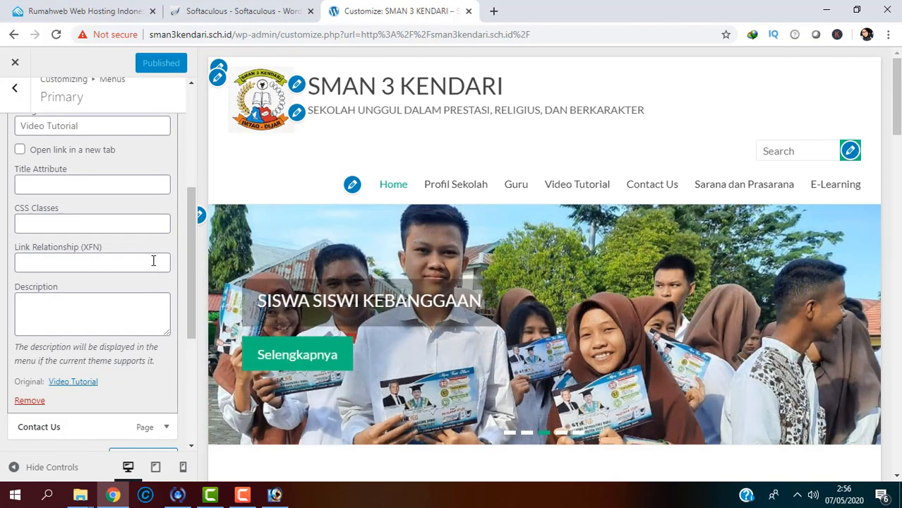
drag(190, 236, 191, 205)
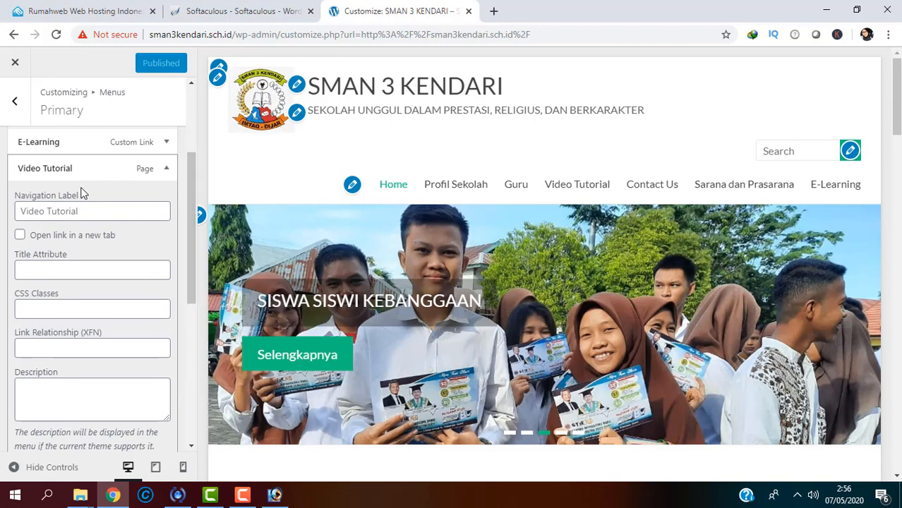
click(27, 215)
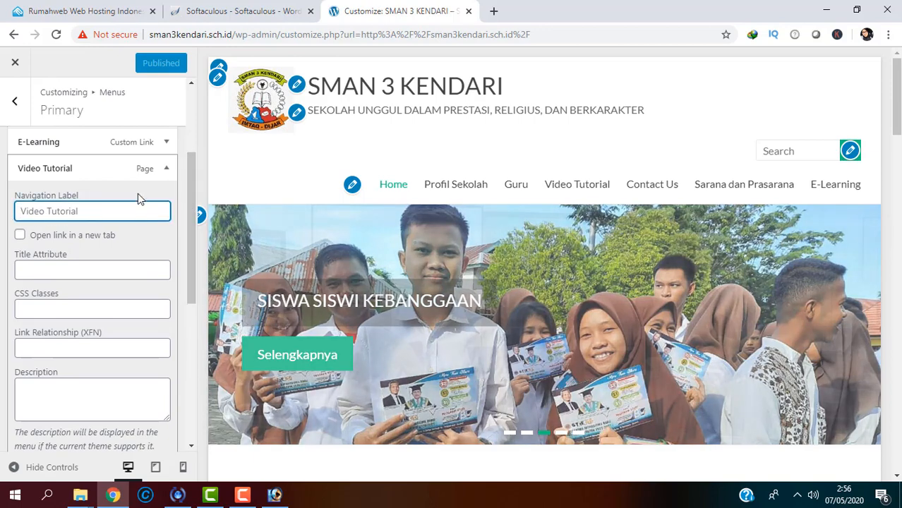
text(Perpustakaan)
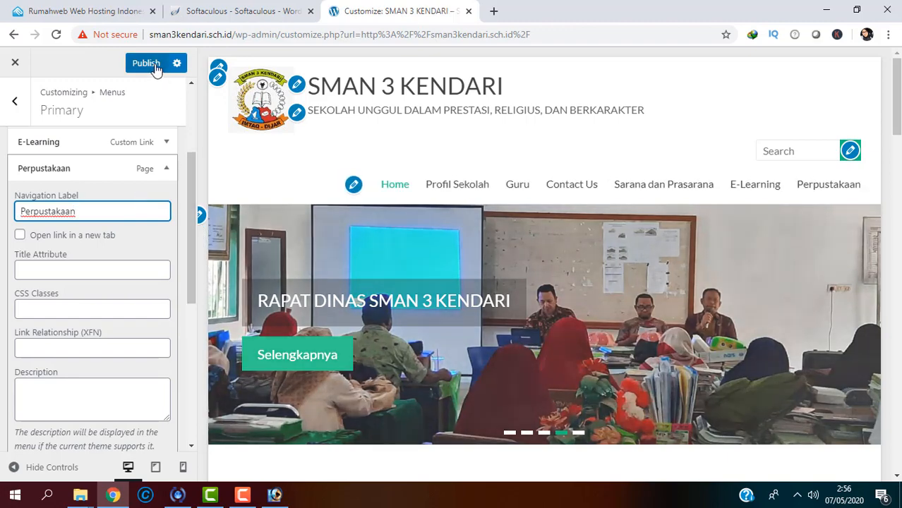
click(157, 64)
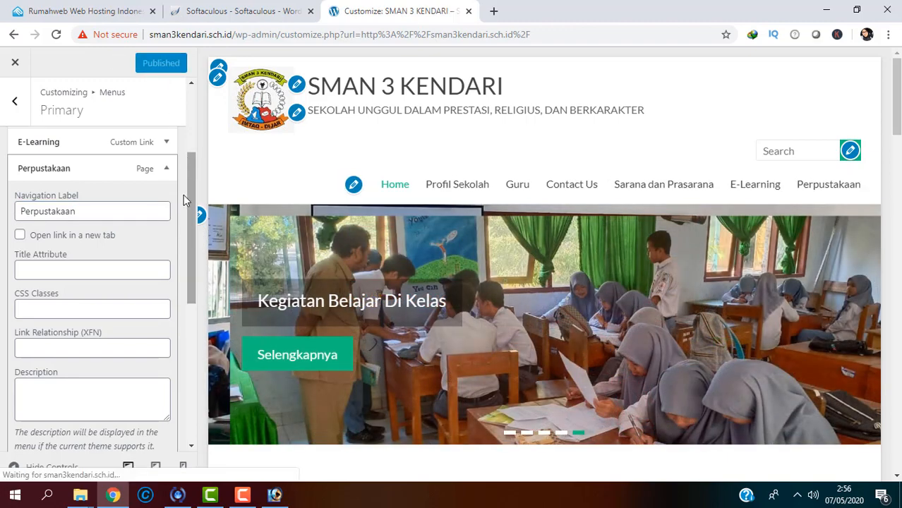
drag(192, 203, 188, 272)
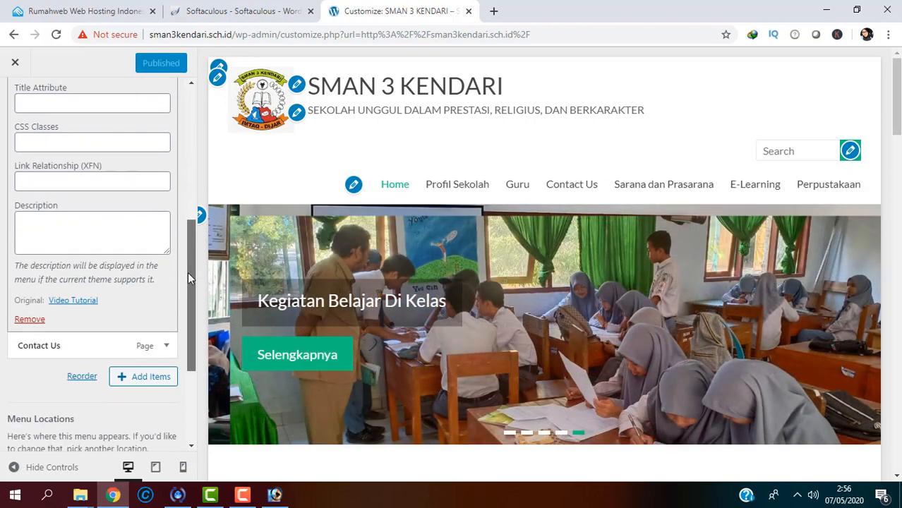
Step: Relabel the Contact Us menu item as 'Ektra Kurikuler' and publish it
click(167, 345)
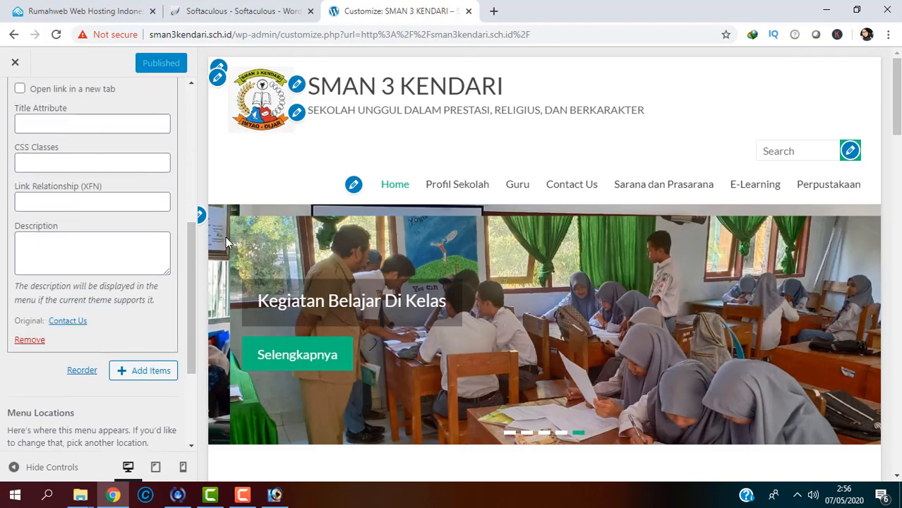
scroll(190, 208, up, 2)
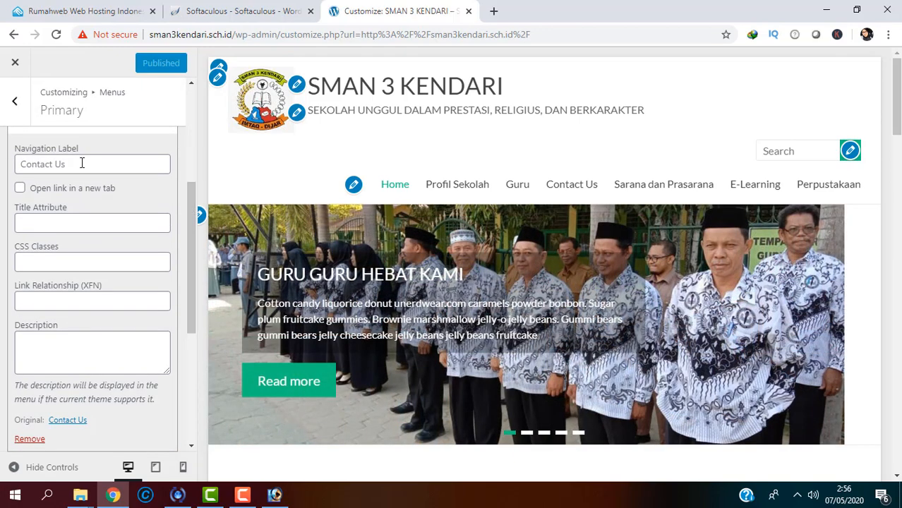
click(82, 163)
text(Ektr)
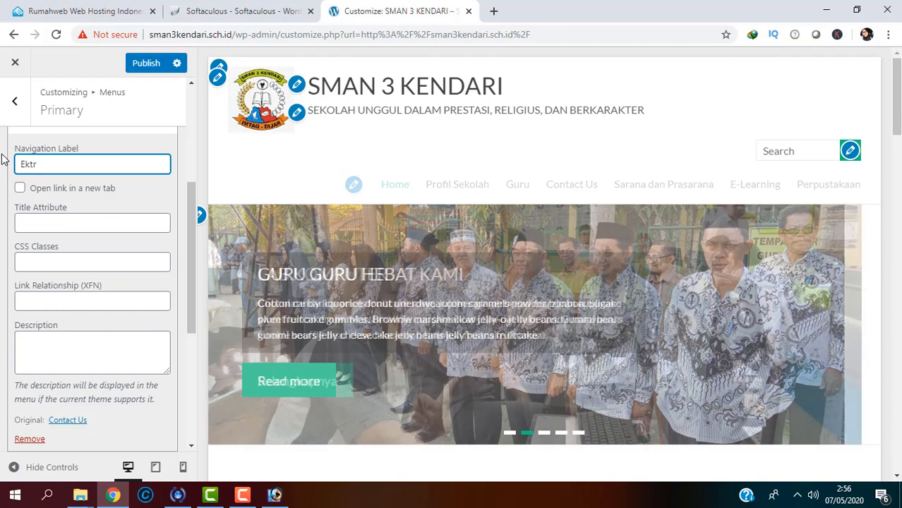
text(a Kurikuler)
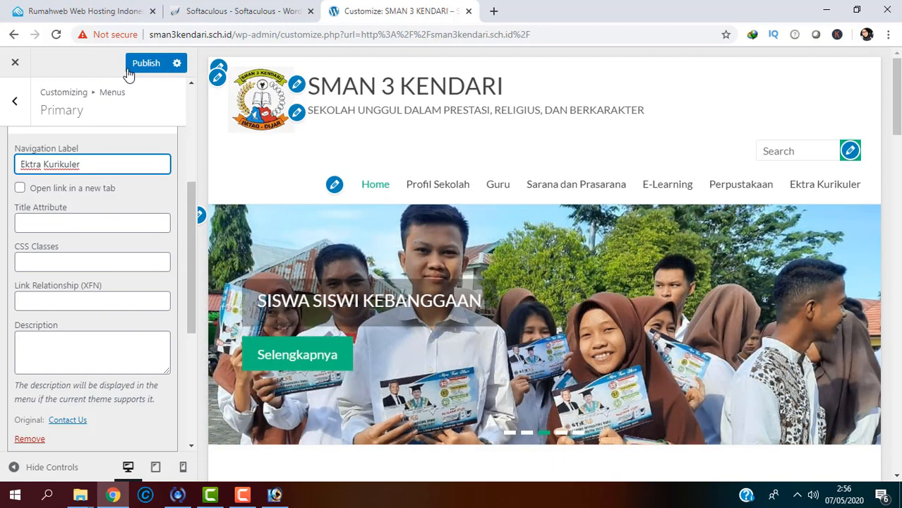
click(130, 67)
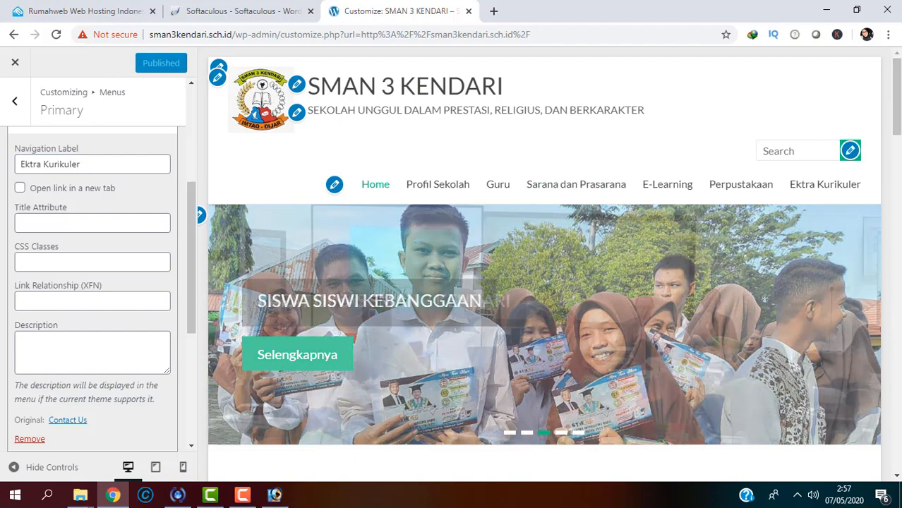
scroll(544, 264, down, 5)
scroll(881, 129, up, 5)
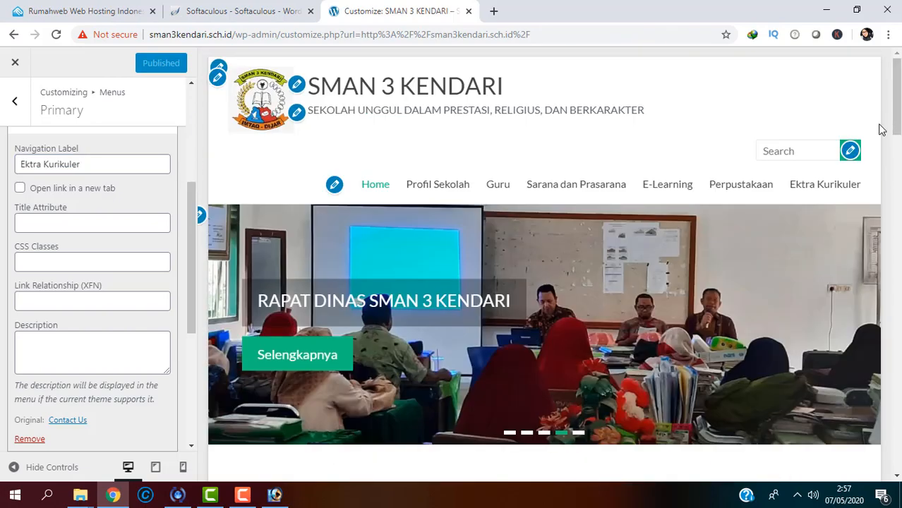
click(854, 153)
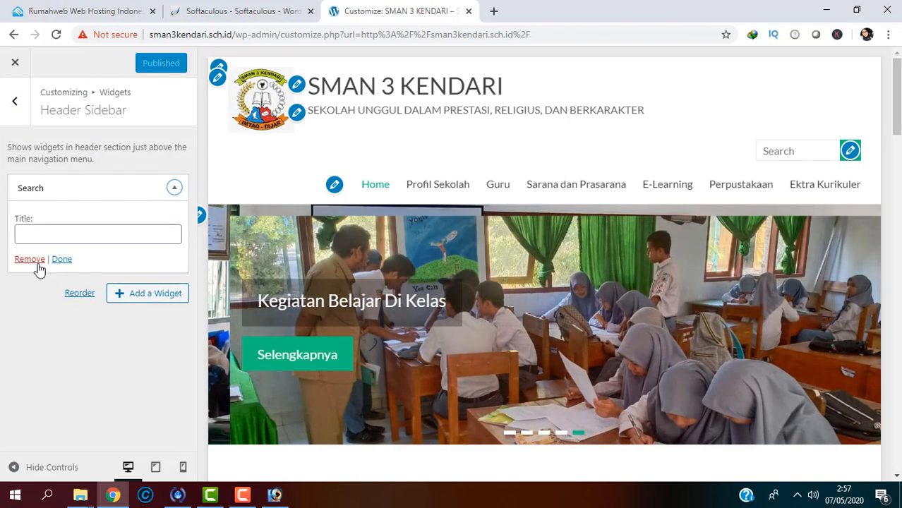
Step: Remove the Search widget from the Header Sidebar and publish the change
click(30, 259)
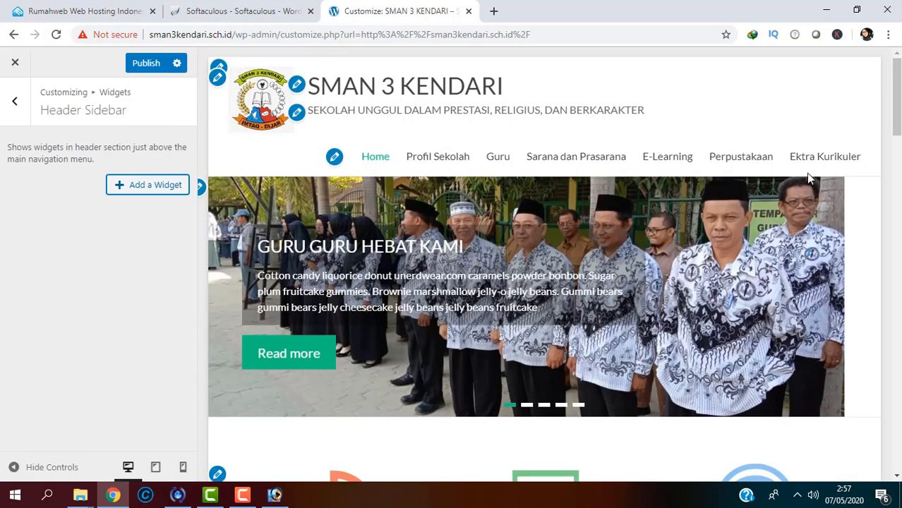
mouse_move(899, 131)
mouse_down()
mouse_move(898, 140)
mouse_move(900, 121)
mouse_up()
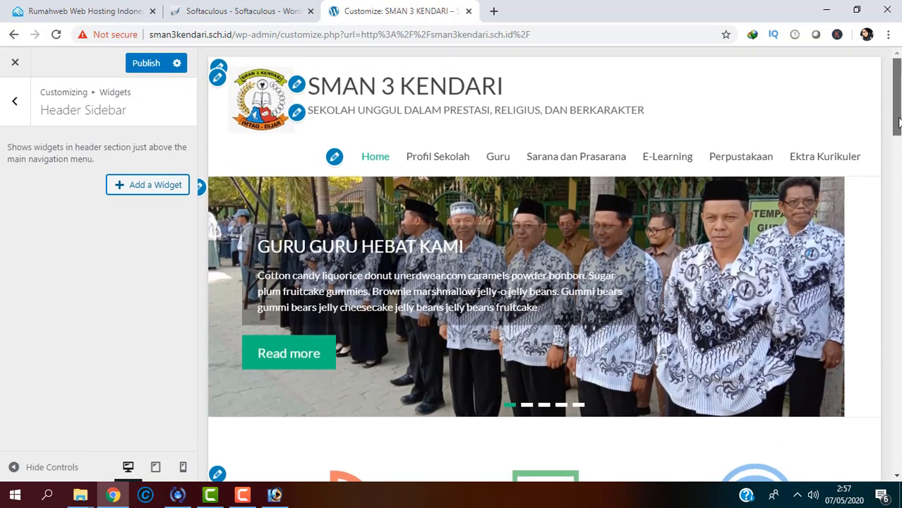
click(150, 62)
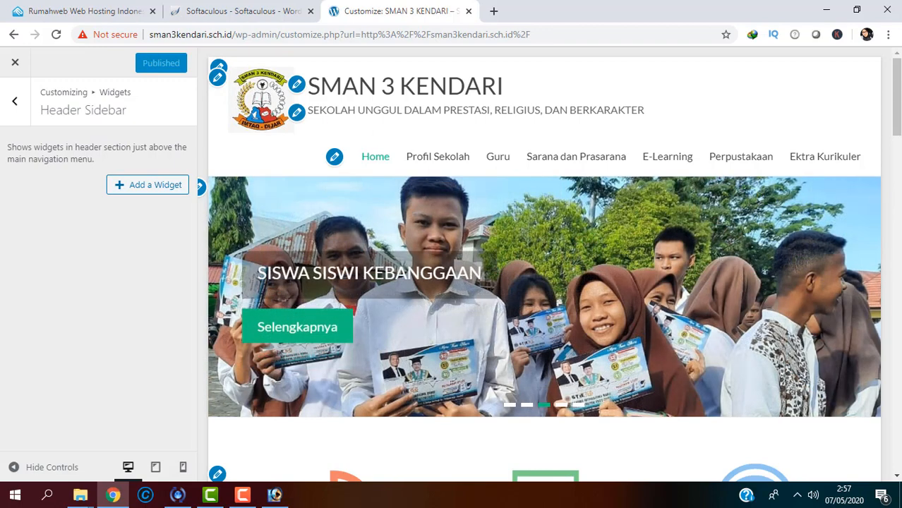
Step: Check the published preview, then select the site address in a new tab
scroll(543, 265, down, 2)
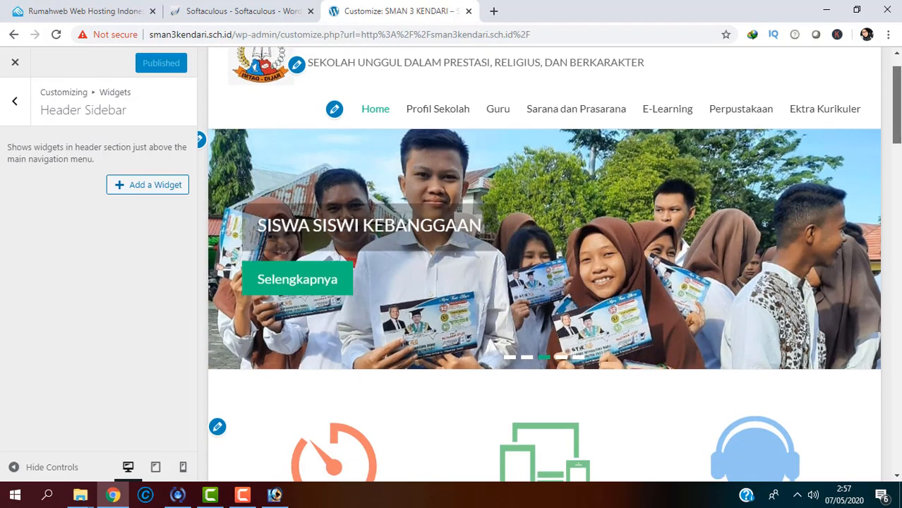
drag(897, 105, 886, 48)
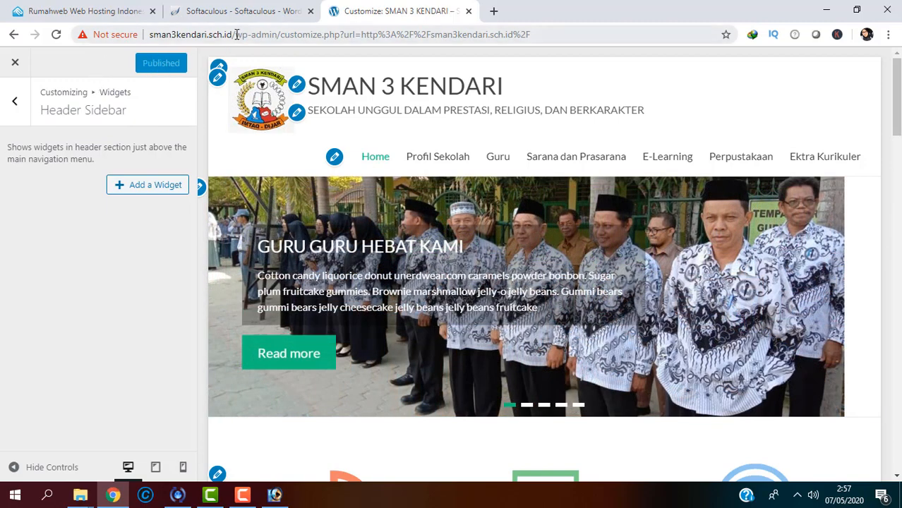
drag(235, 34, 140, 33)
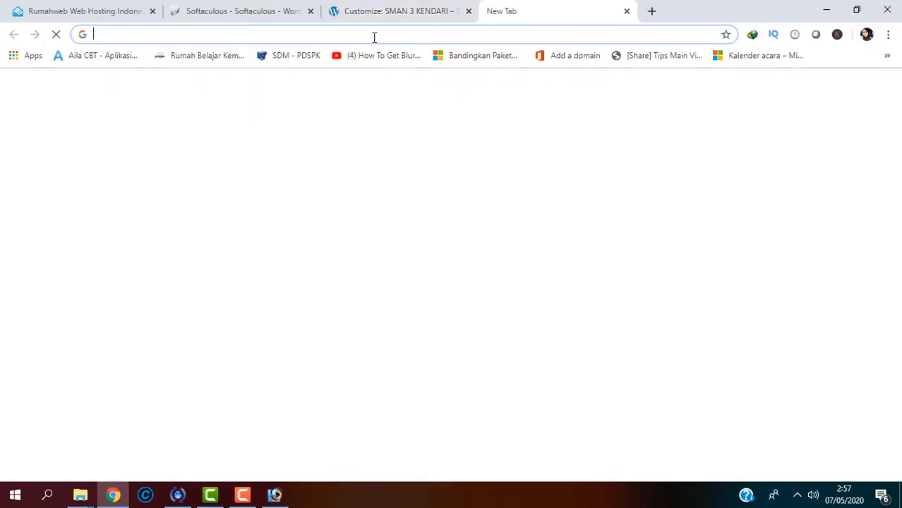
Step: Load the live site sman3kendari.sch.id and look over its navigation
text(sman3kendari.sch.id)
key(Return)
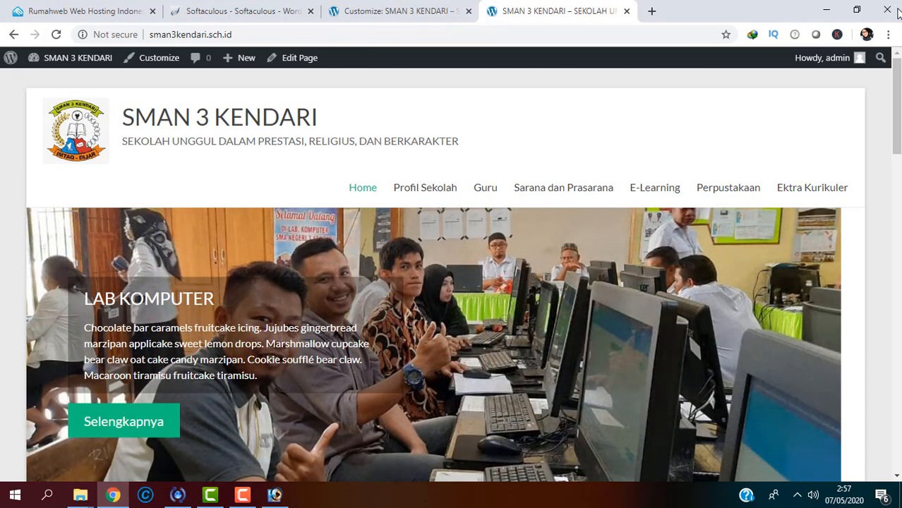
mouse_move(898, 145)
mouse_down()
mouse_move(898, 179)
mouse_move(898, 161)
mouse_up()
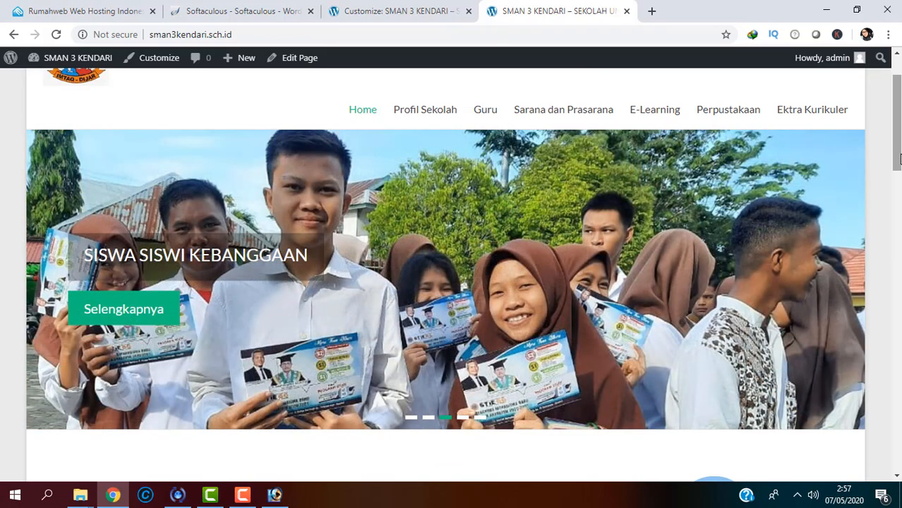
drag(900, 157, 899, 147)
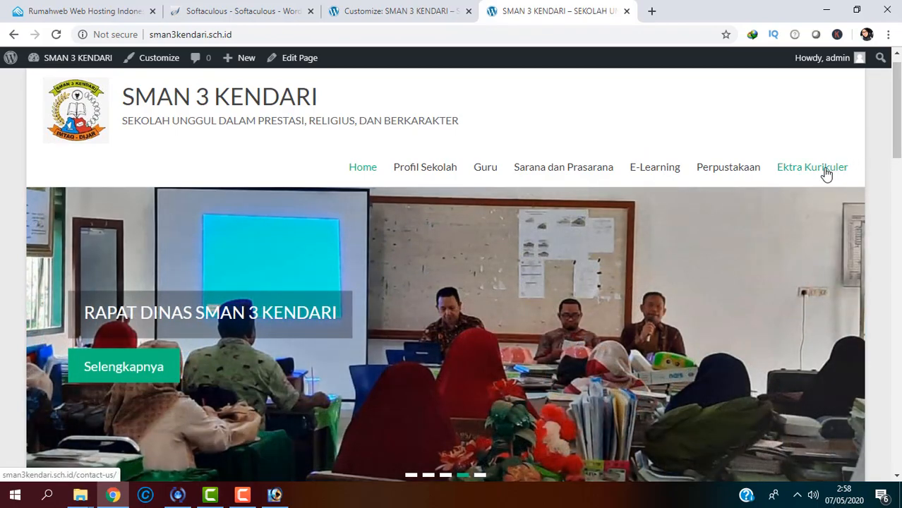
Step: Open the Ektra Kurikuler page in a new tab, start Edit Page, and review the homepage
right_click(826, 174)
click(827, 180)
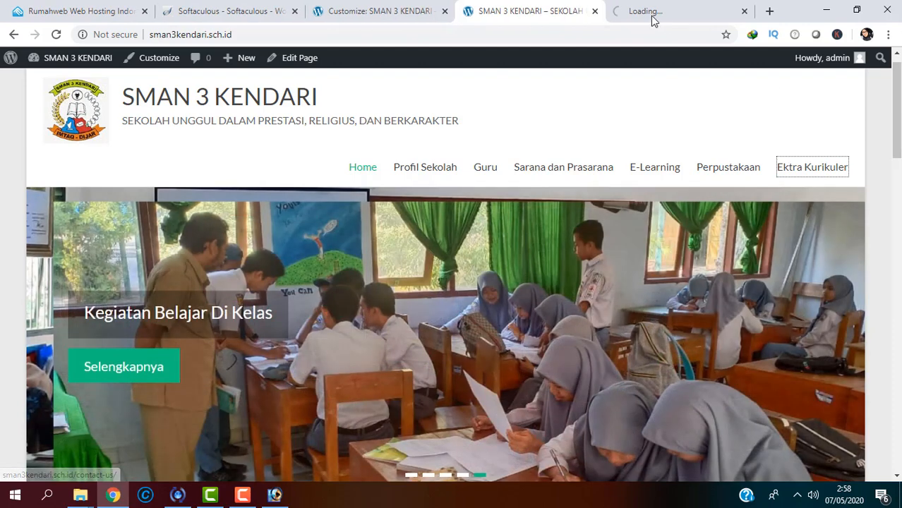
click(654, 11)
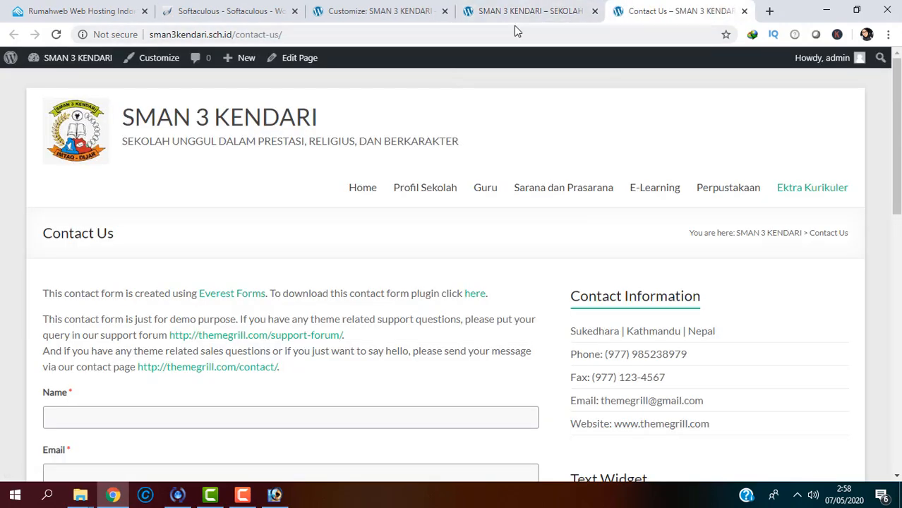
click(315, 58)
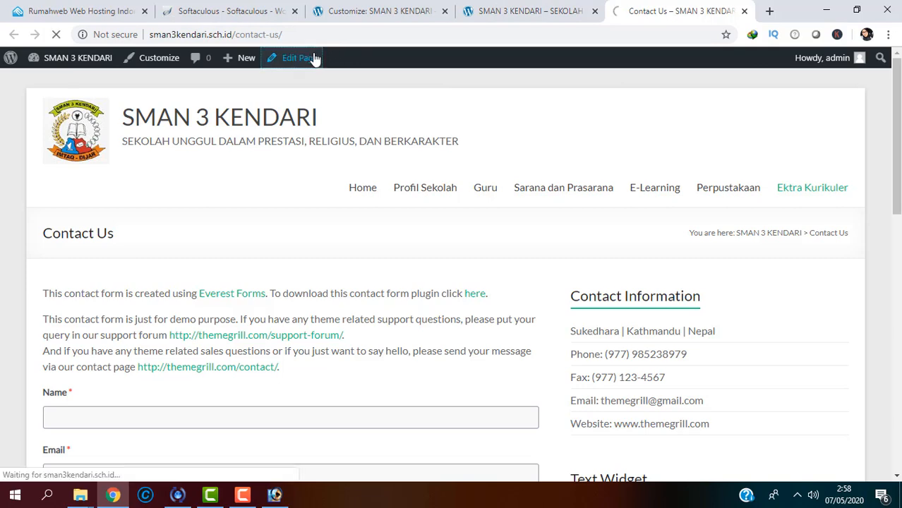
click(567, 8)
click(667, 9)
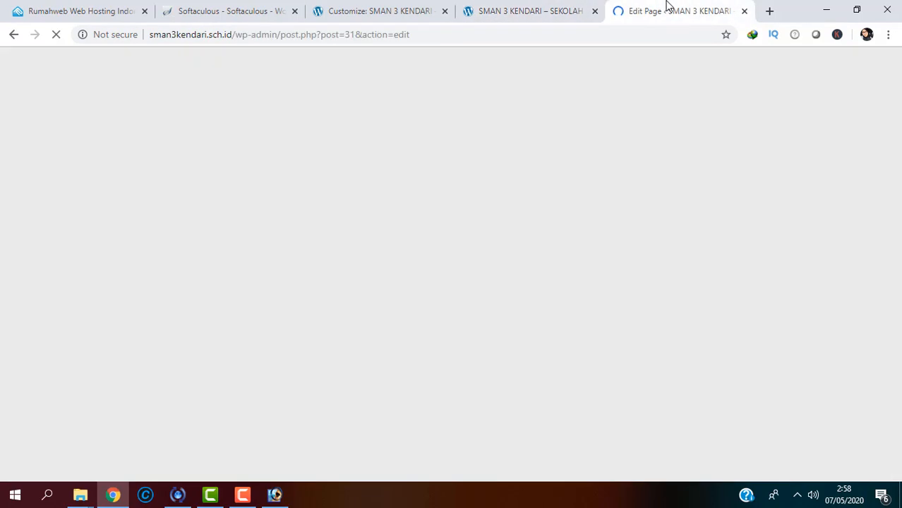
click(515, 9)
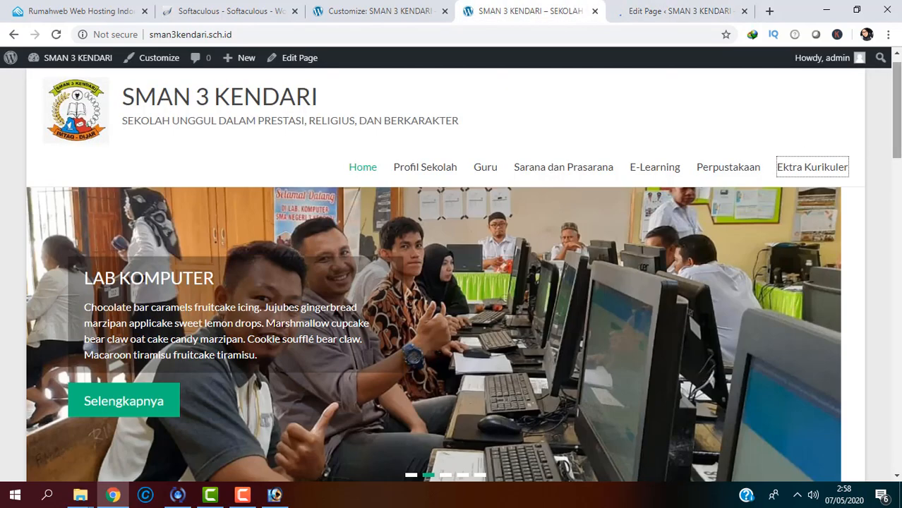
scroll(451, 275, down, 3)
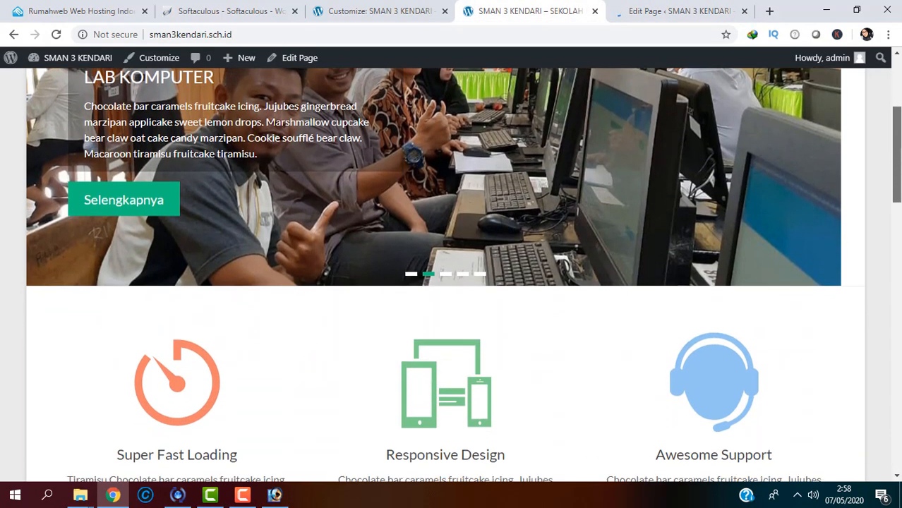
drag(898, 183, 896, 133)
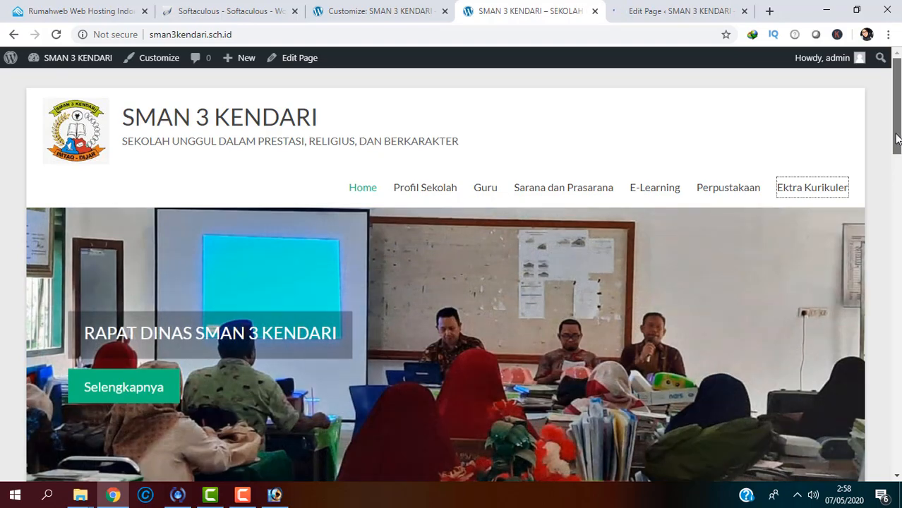
drag(897, 139, 860, 116)
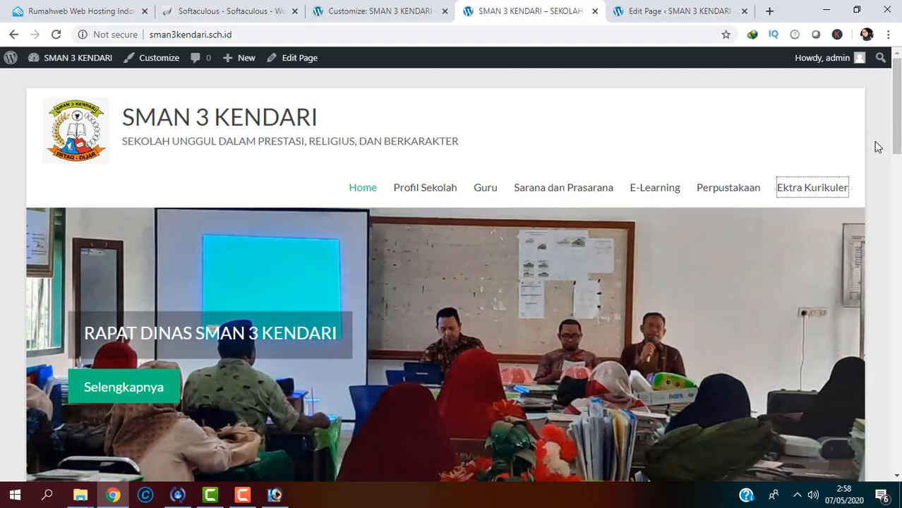
mouse_move(898, 150)
mouse_down()
mouse_move(899, 185)
mouse_move(899, 151)
mouse_up()
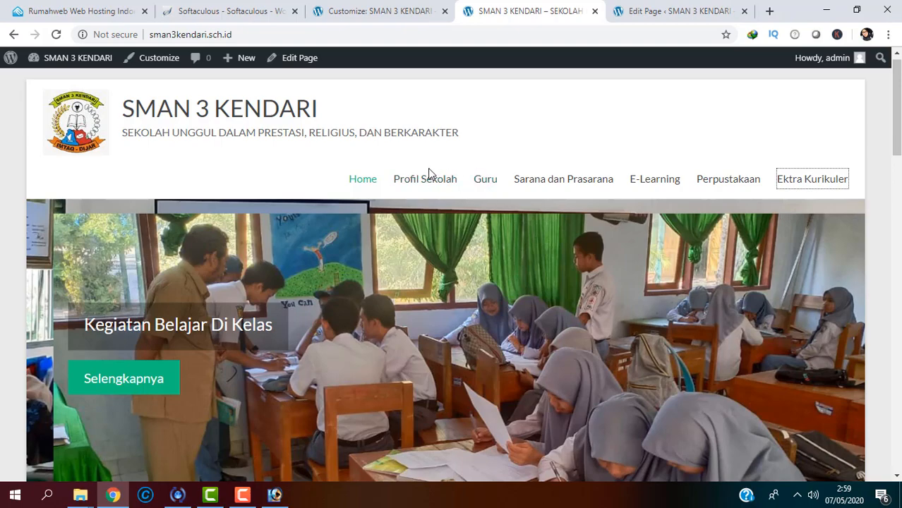
Step: Go to the Customizer tab and load the site's address in it
click(378, 17)
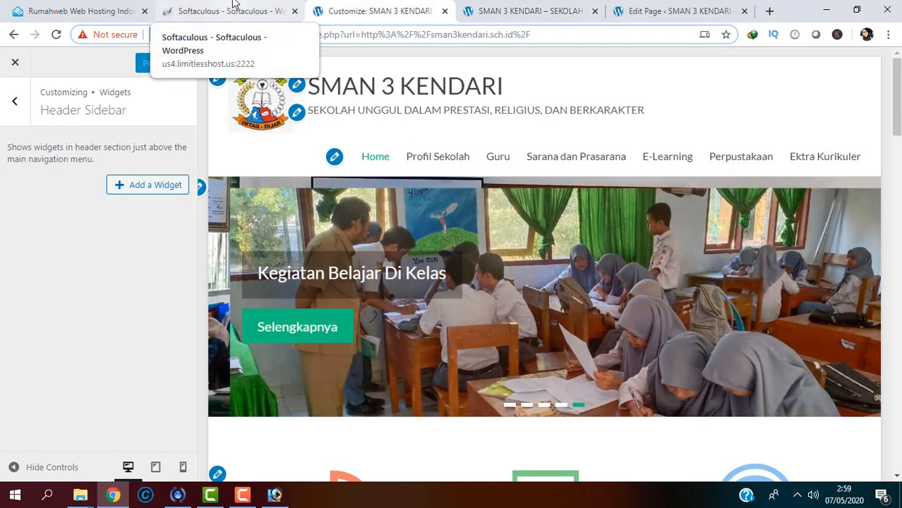
click(177, 14)
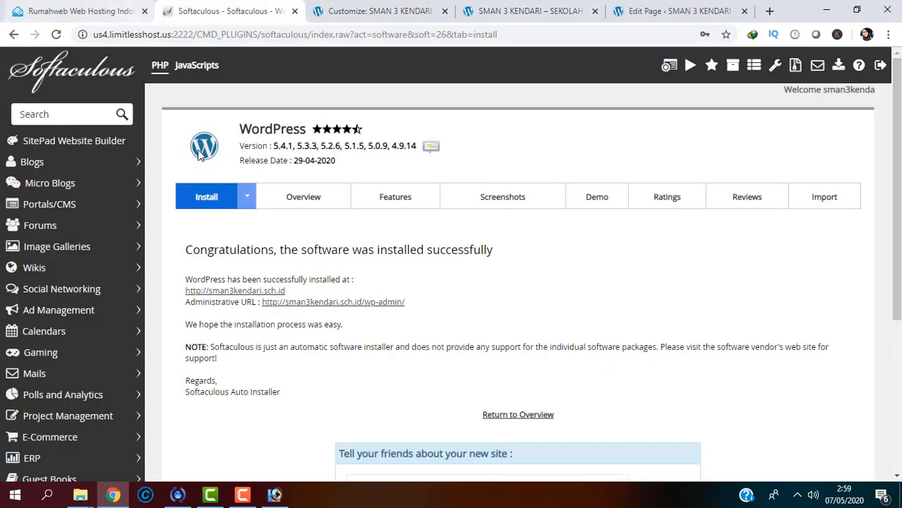
click(345, 10)
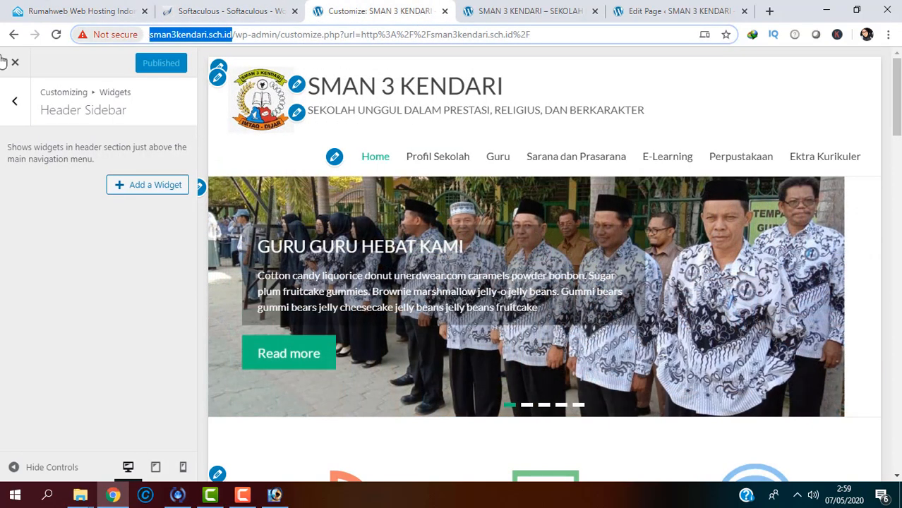
key(Return)
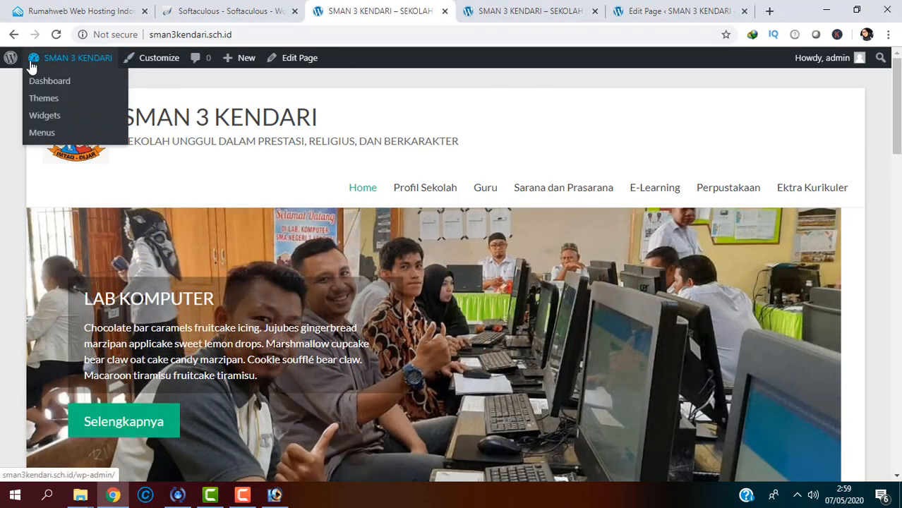
Step: Go from the site-name menu to the WordPress dashboard, then to the All Pages list
mouse_move(16, 64)
mouse_move(61, 61)
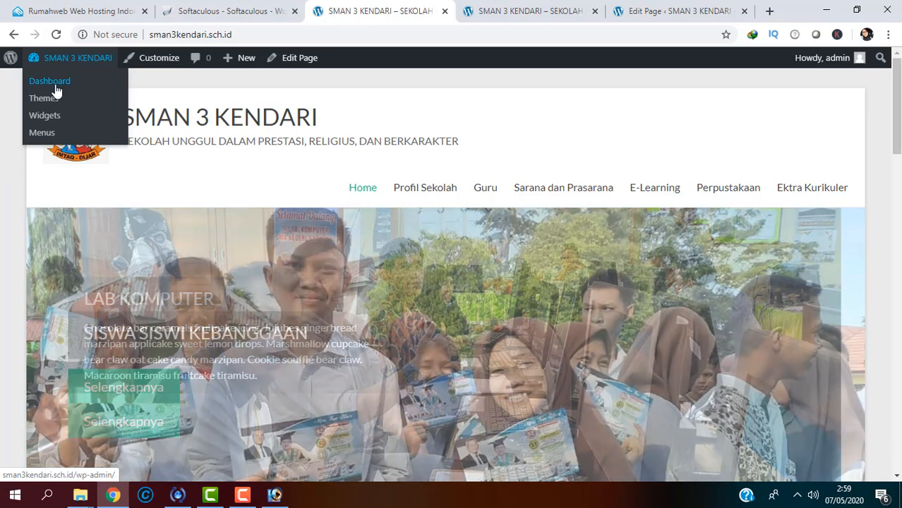
click(56, 92)
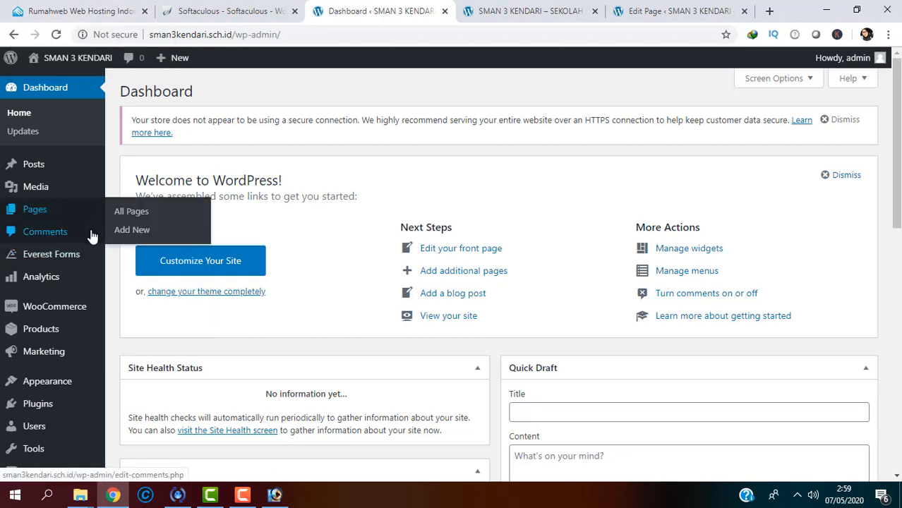
mouse_move(92, 210)
click(149, 210)
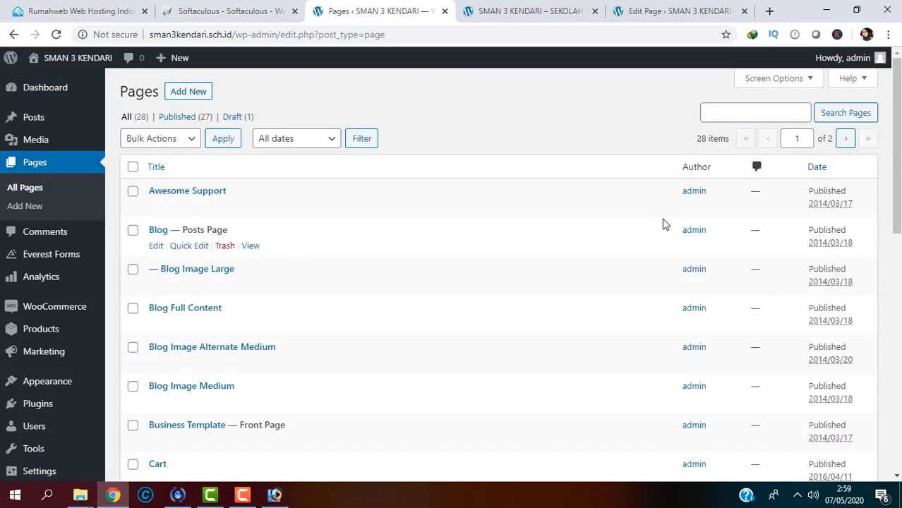
Step: Add a new page titled 'Profil Sekolah', skip the welcome guide, and place the cursor in its first paragraph
scroll(899, 219, down, 1)
scroll(899, 218, down, 3)
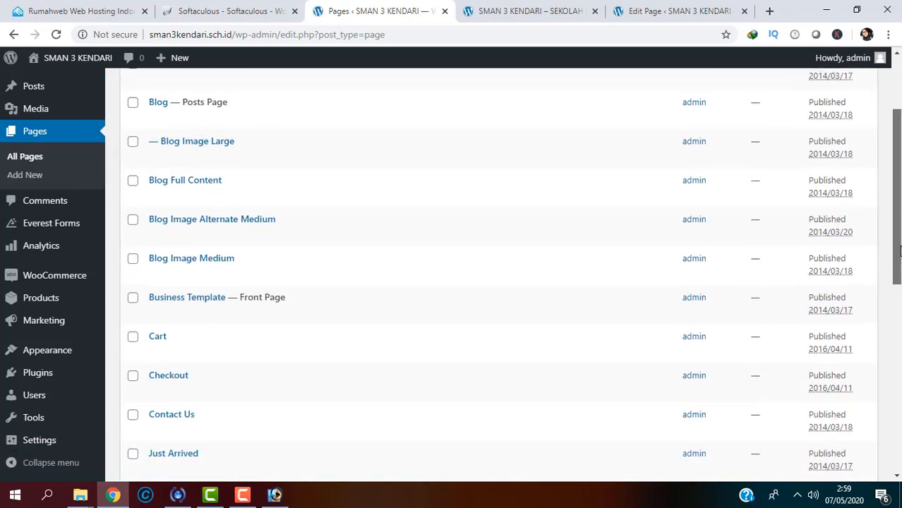
scroll(900, 220, up, 2)
scroll(898, 222, up, 2)
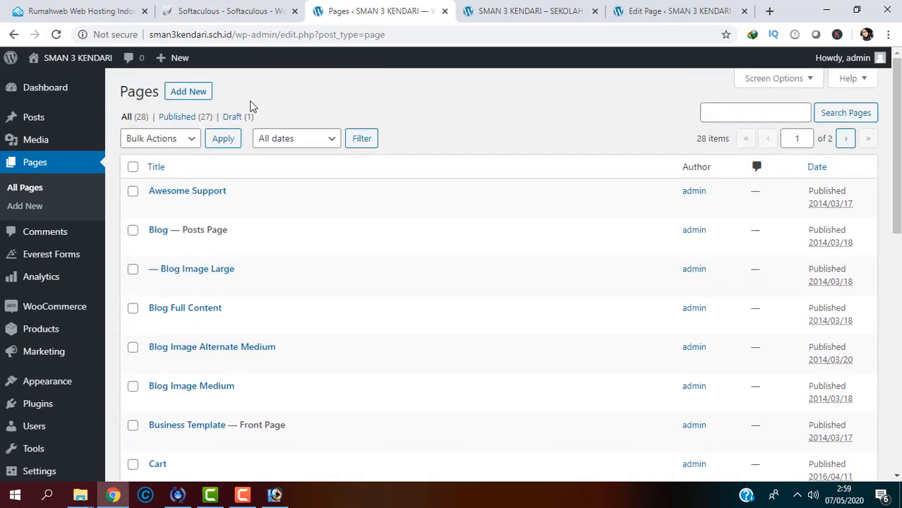
click(201, 92)
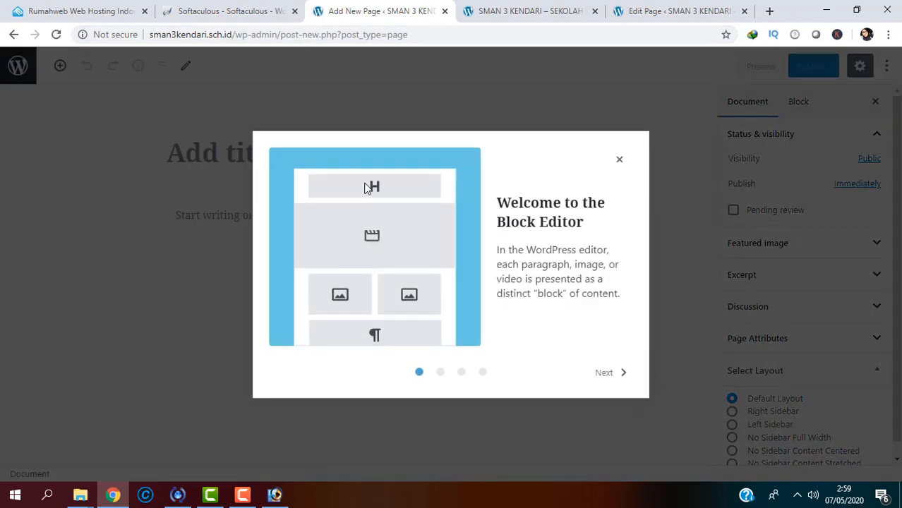
click(619, 160)
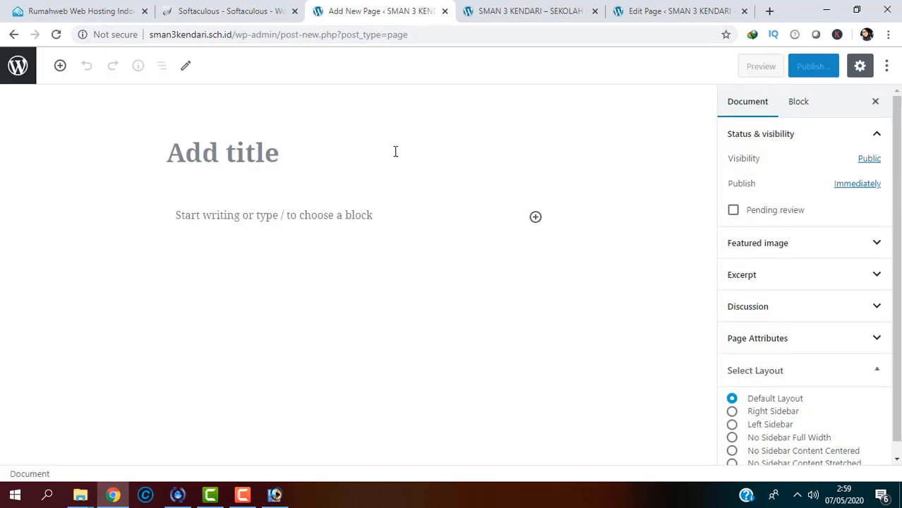
click(328, 151)
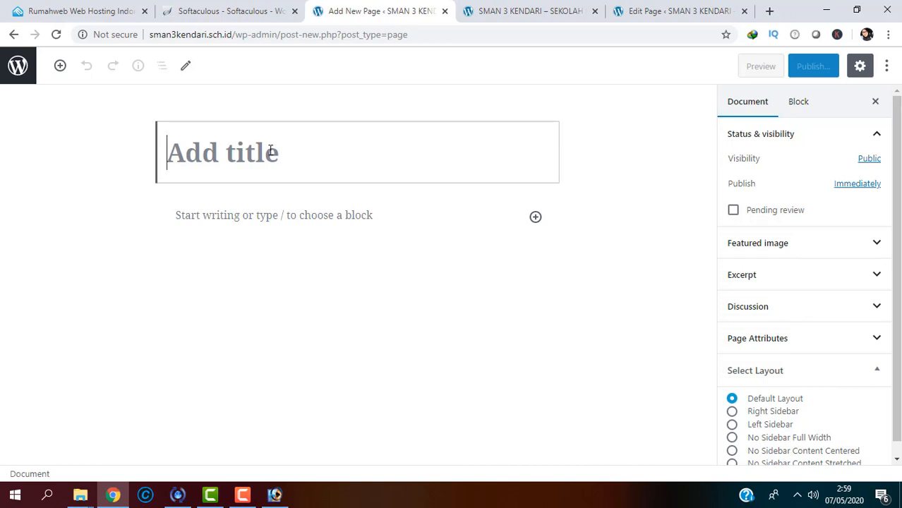
text(Pro)
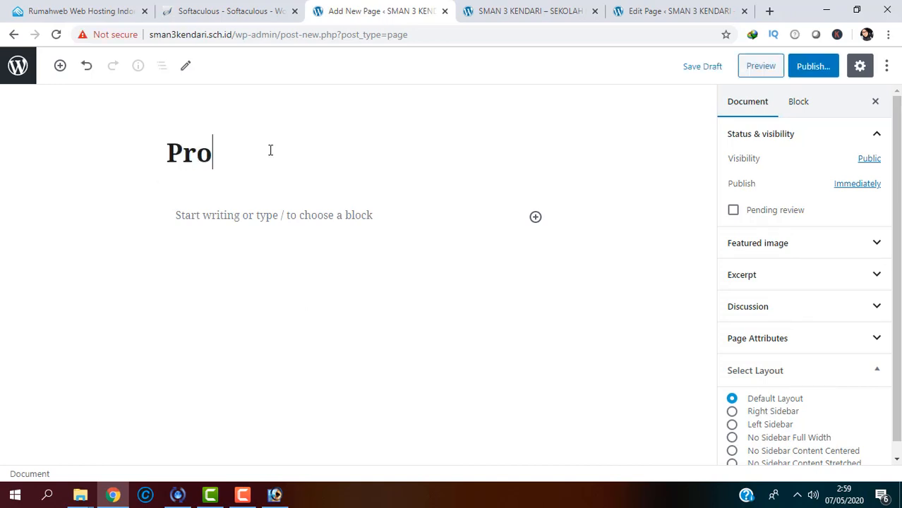
text(fil Sekolah)
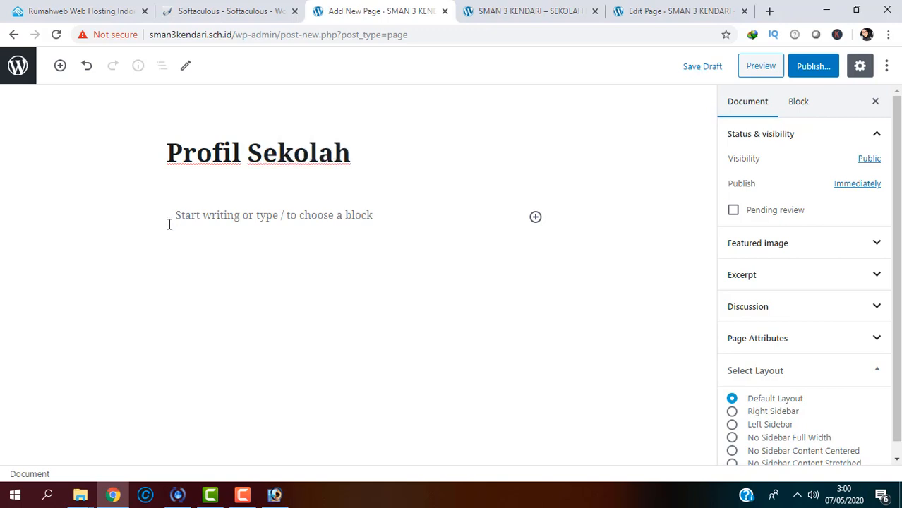
click(209, 214)
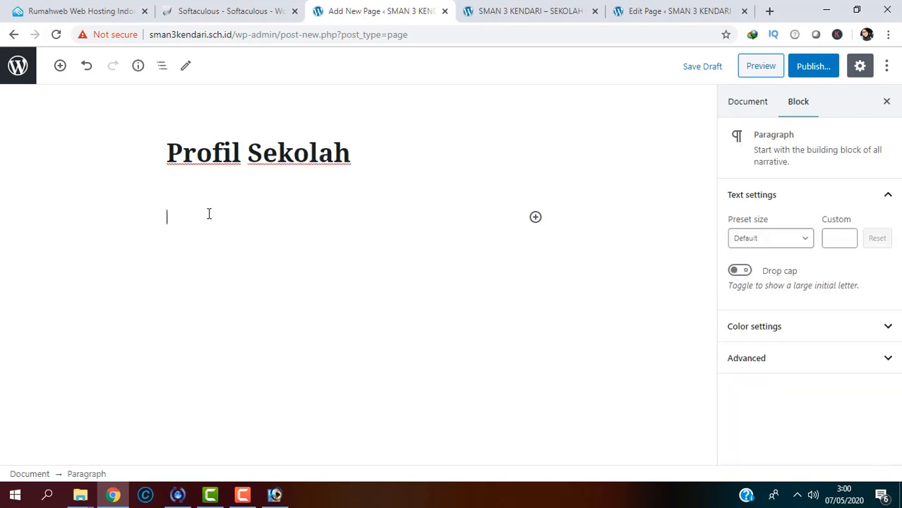
Step: Open the Profil Singkat SMA Negeri 3 Kendari document from hasil edit and enable editing
mouse_move(88, 494)
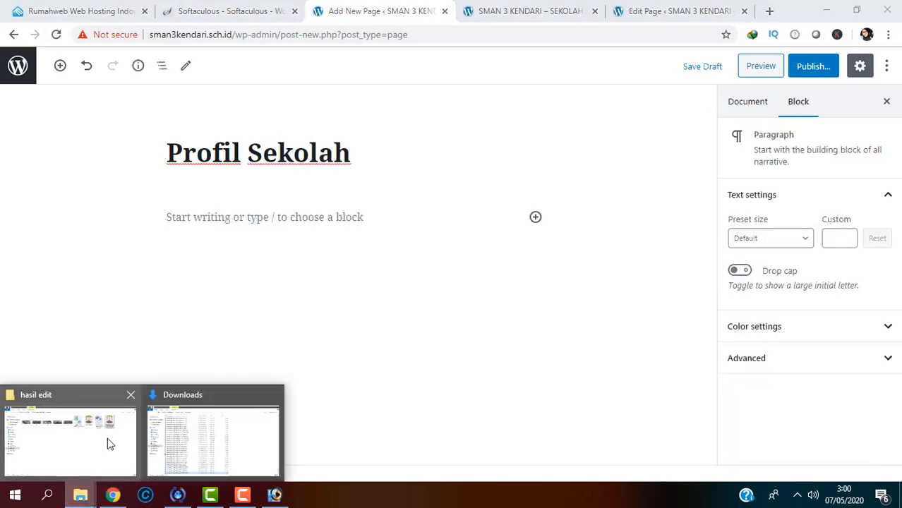
click(108, 437)
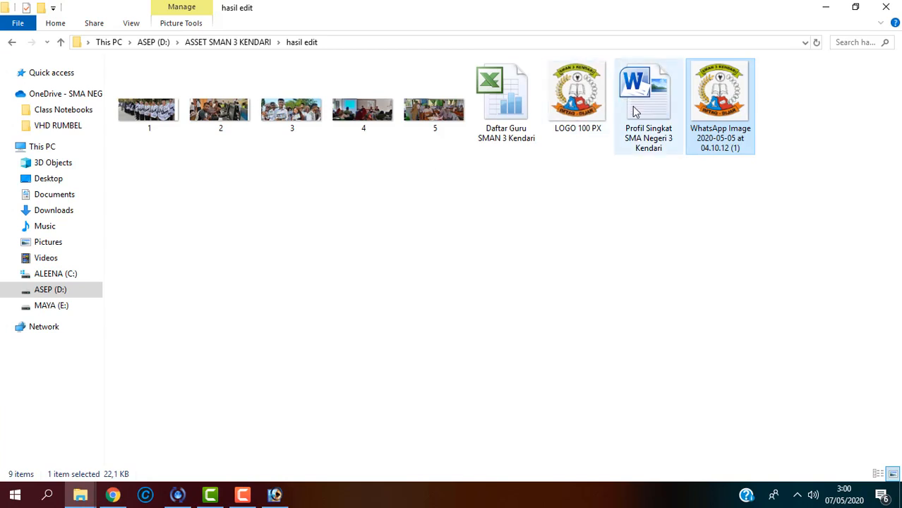
double_click(656, 131)
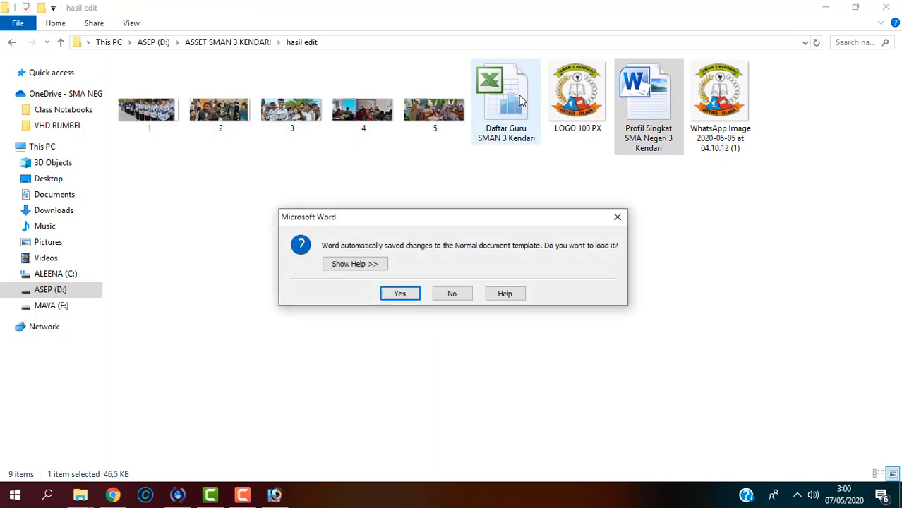
click(401, 293)
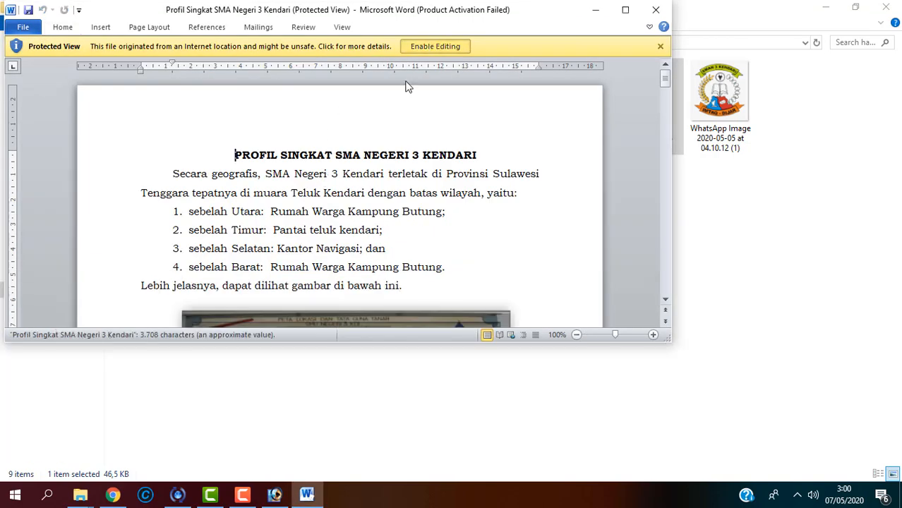
click(418, 46)
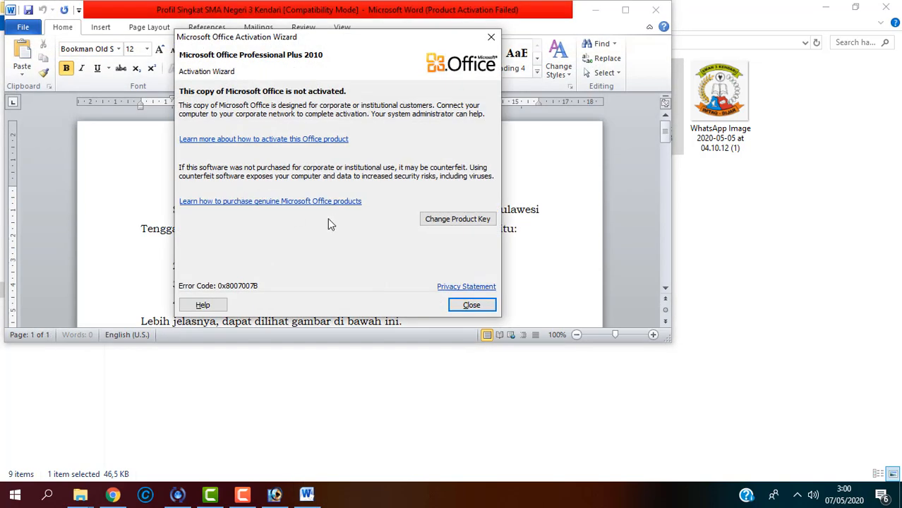
click(471, 305)
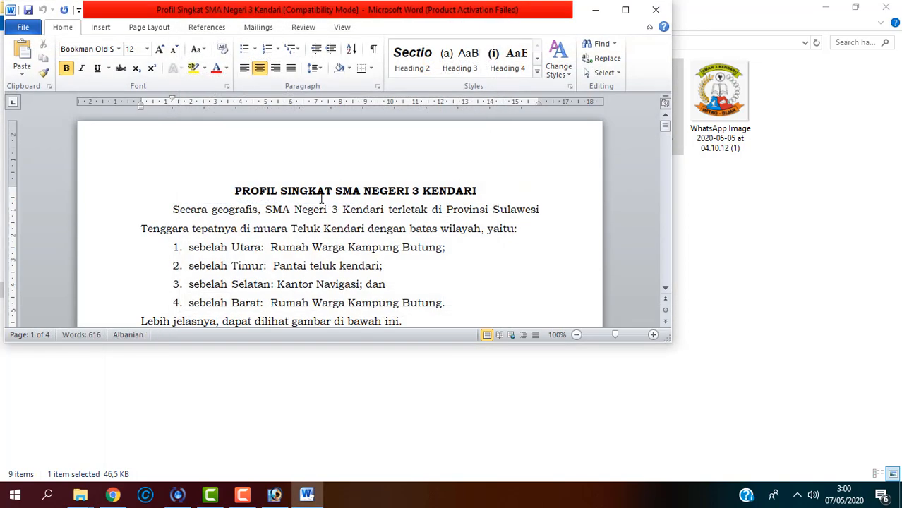
Step: Select all the document's text and return to the WordPress page editor in Chrome
key(ctrl+a)
click(692, 192)
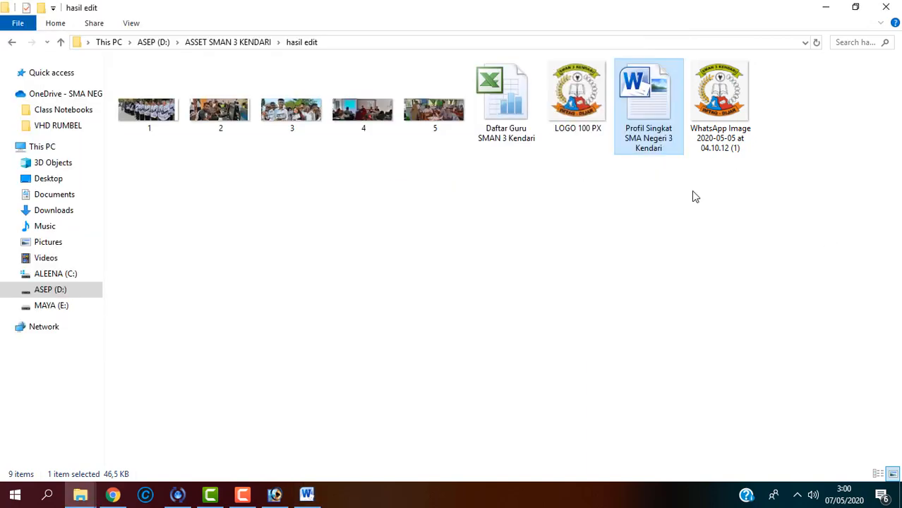
click(112, 495)
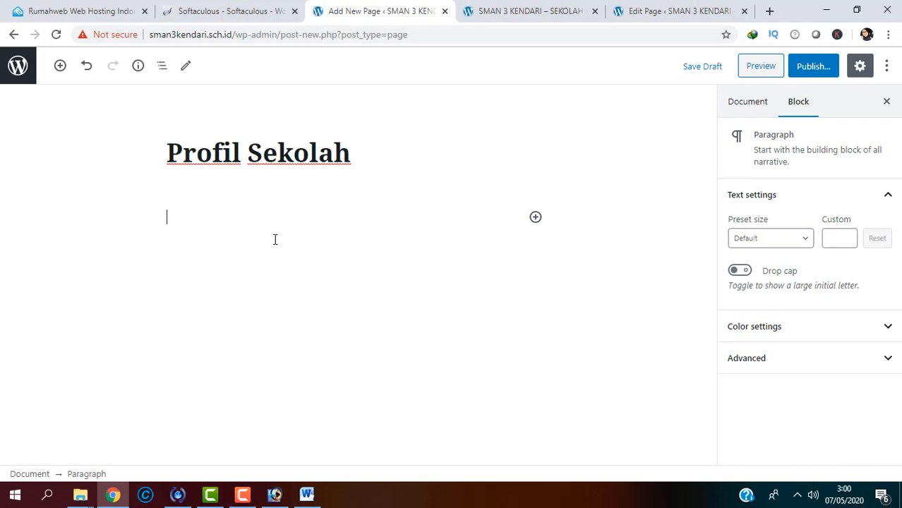
Step: Paste the copied school profile into the Profil Sekolah page and glance at the live homepage
key(ctrl+v)
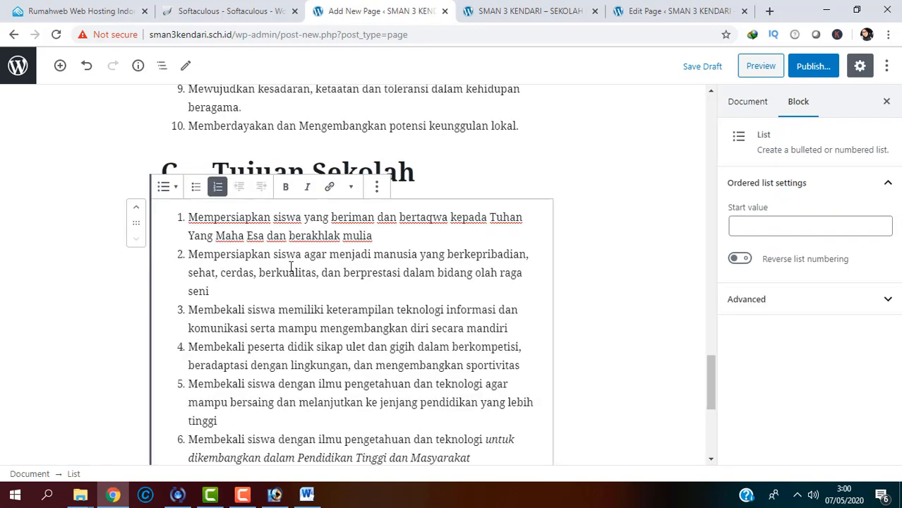
drag(710, 391, 681, 156)
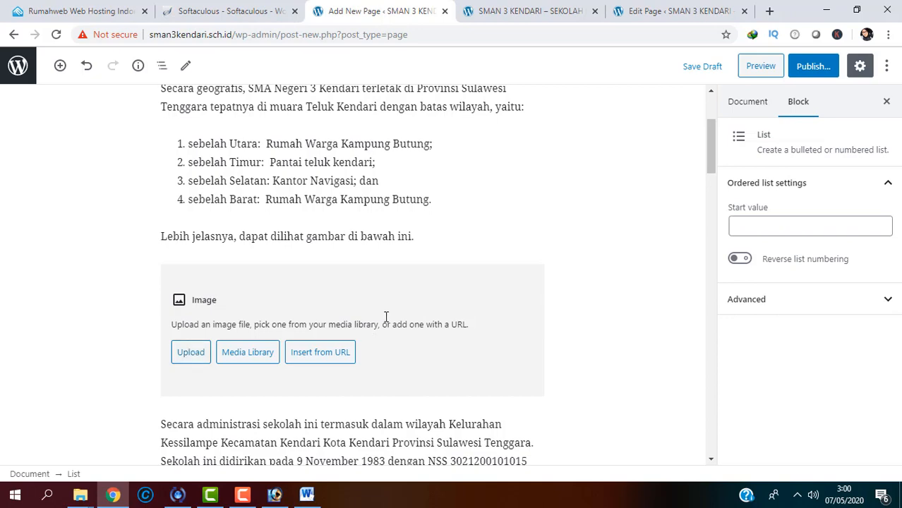
click(478, 10)
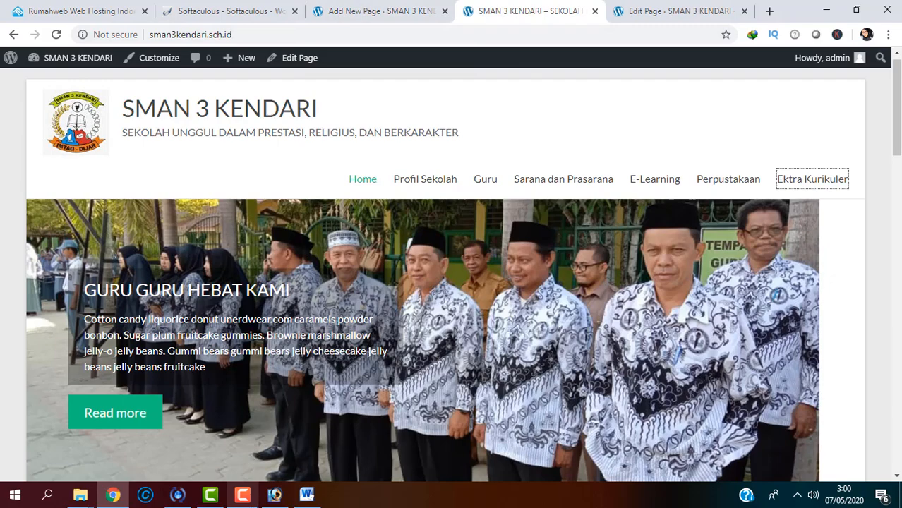
mouse_move(242, 494)
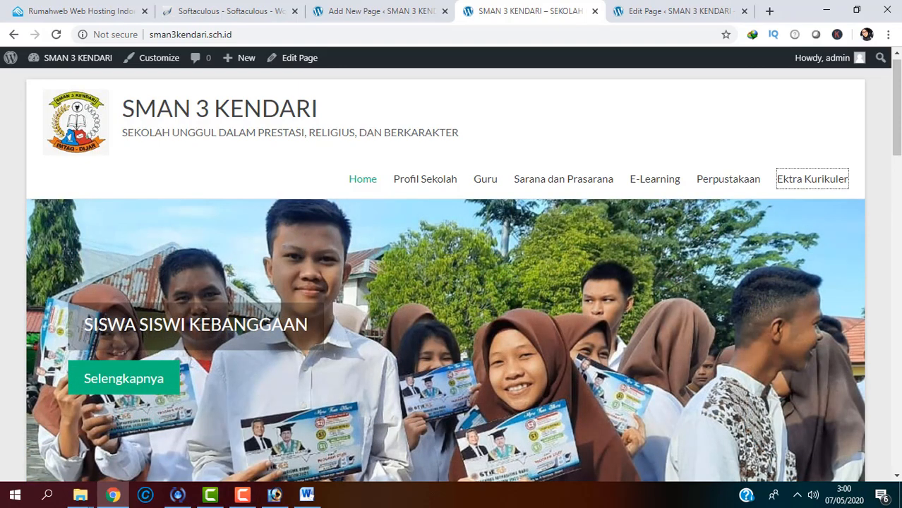
drag(896, 106, 897, 216)
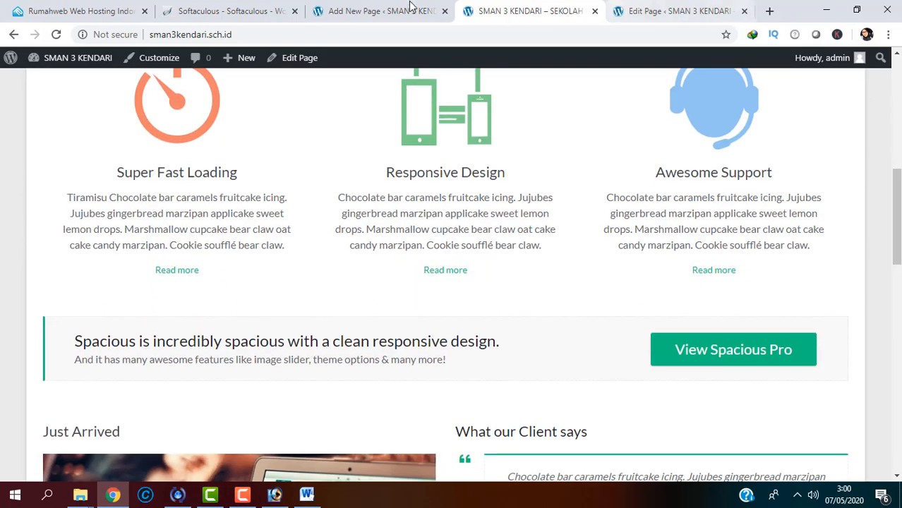
click(408, 9)
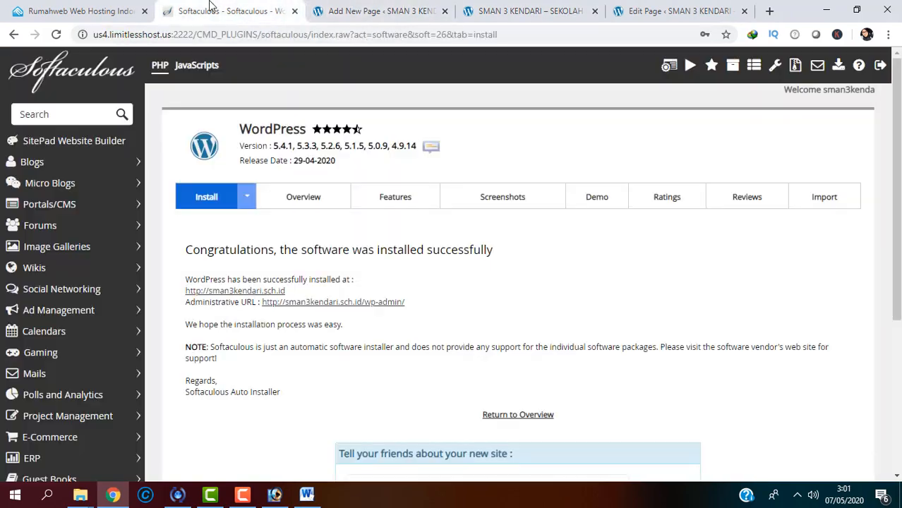
Step: Look over the Softaculous results, site and Contact tabs, then bring the Word profile document forward
click(219, 11)
drag(896, 118, 896, 230)
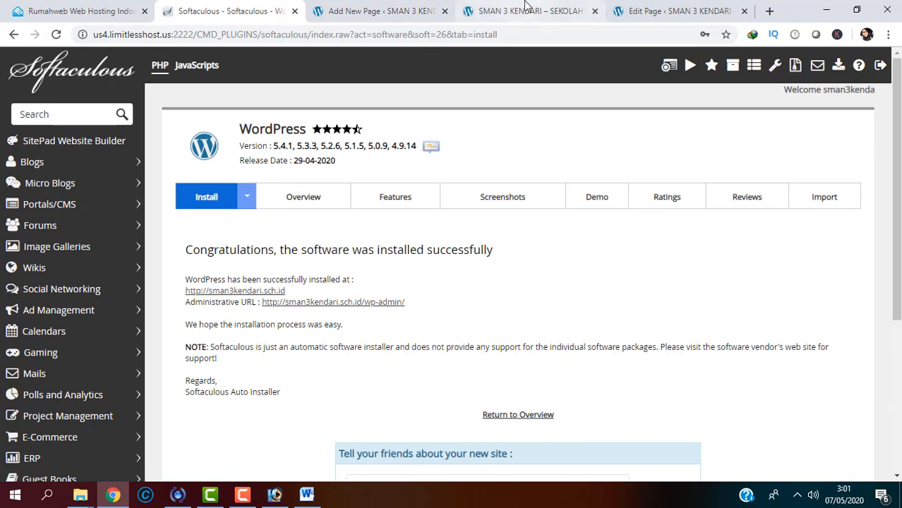
click(526, 10)
click(678, 10)
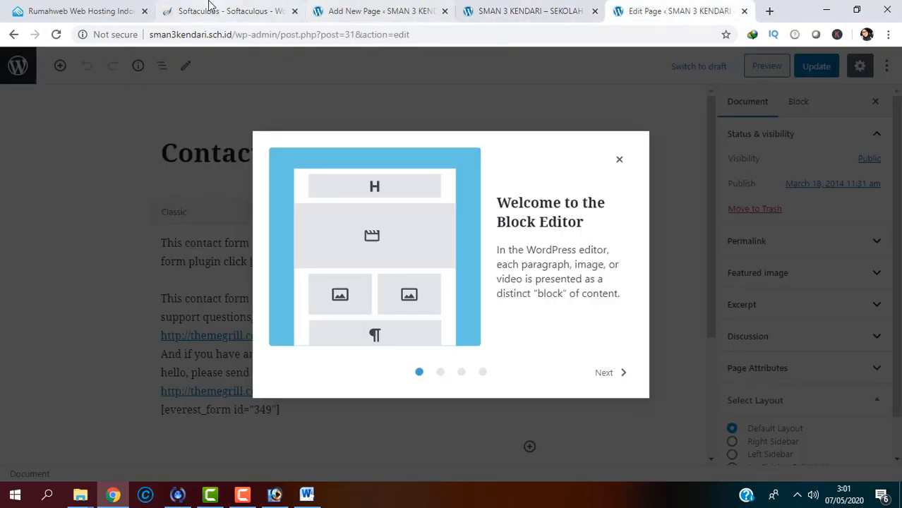
click(206, 9)
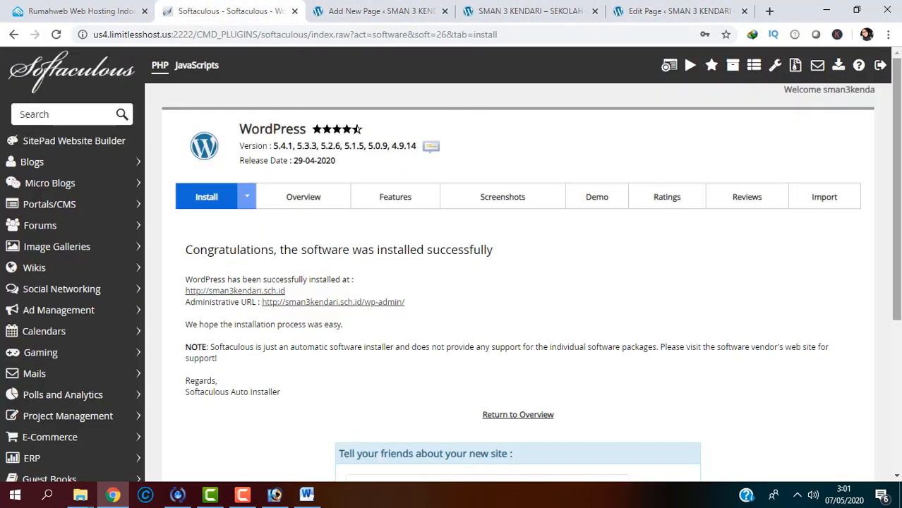
scroll(881, 188, down, 3)
scroll(881, 188, up, 3)
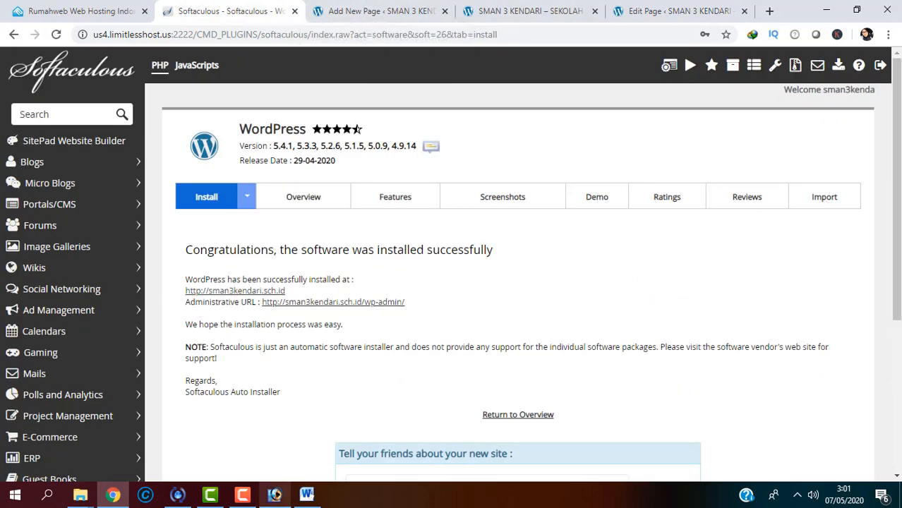
click(306, 496)
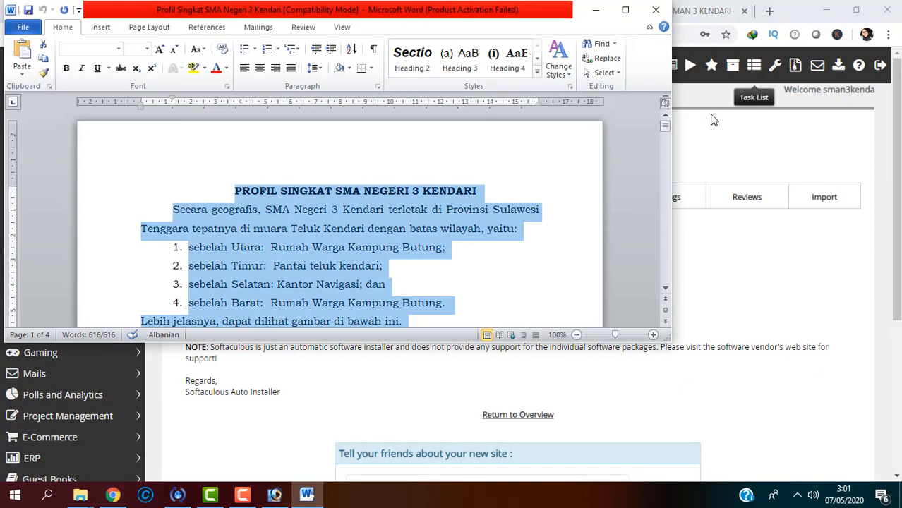
Step: Maximize Word and choose Save as Picture on the school map image
drag(669, 124, 665, 144)
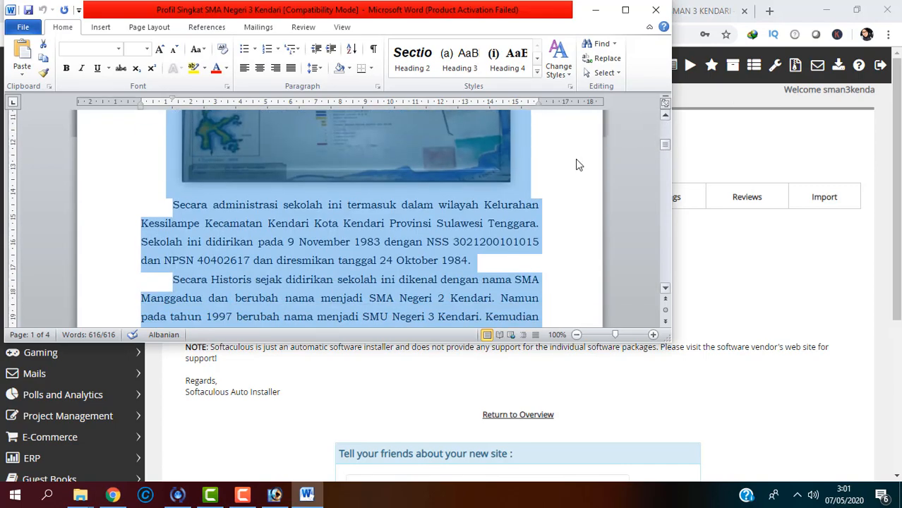
click(575, 159)
click(625, 10)
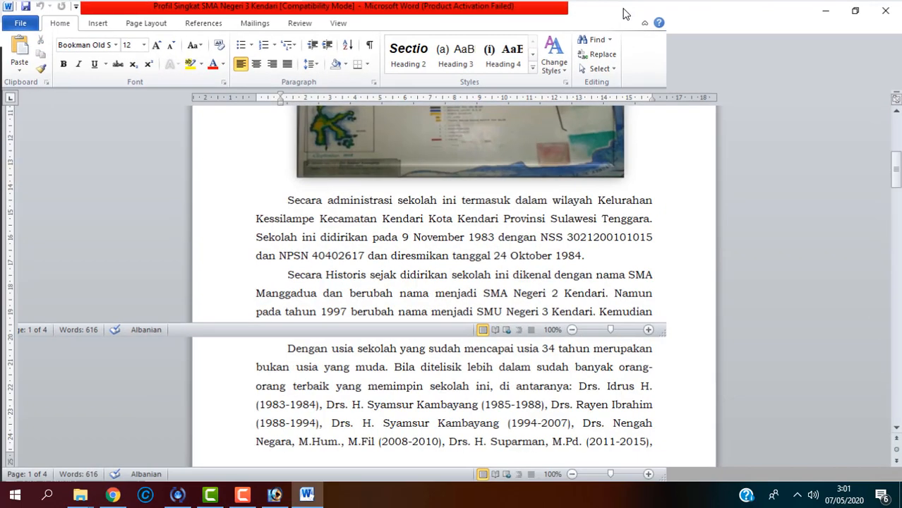
drag(896, 169, 896, 151)
click(485, 249)
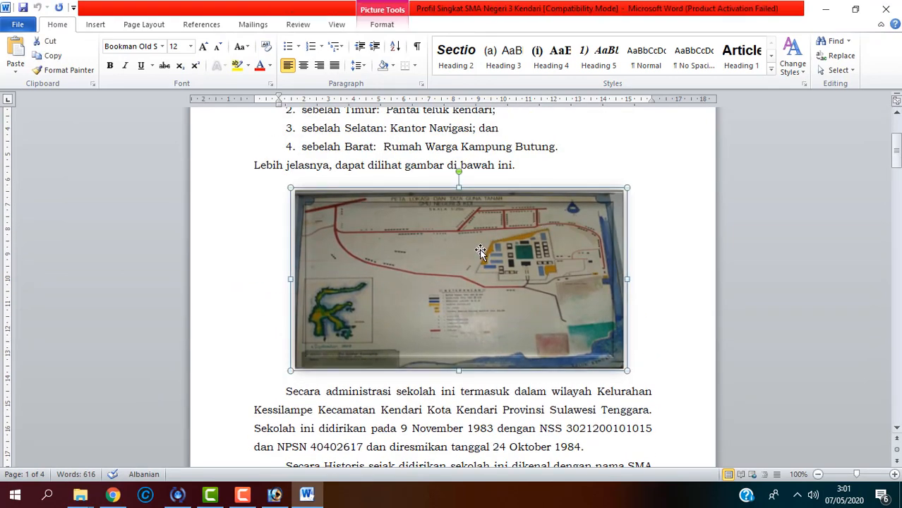
right_click(480, 251)
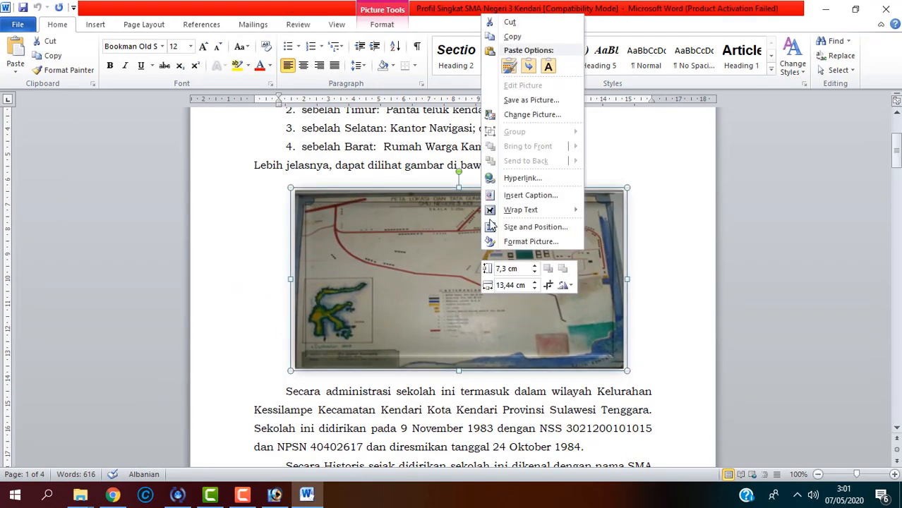
click(531, 100)
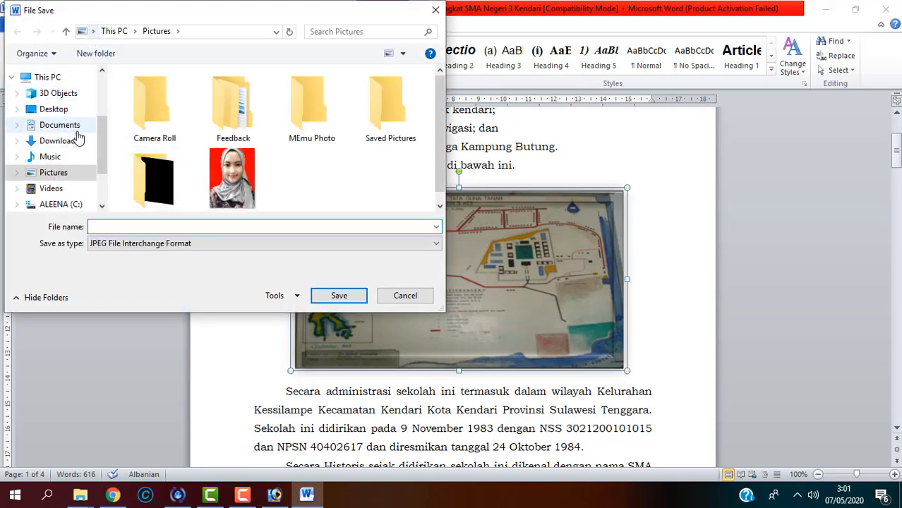
Step: Save the map as 'denah sekolah' in ASEP (D:) > ASSET SMAN 3 KENDARI > hasil edit, then return to the browser
scroll(74, 192, down, 1)
click(66, 199)
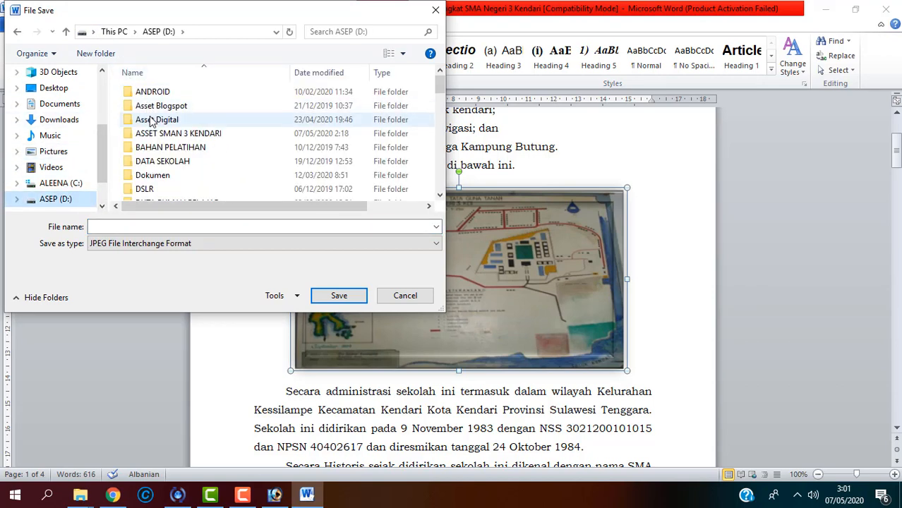
double_click(150, 119)
click(93, 32)
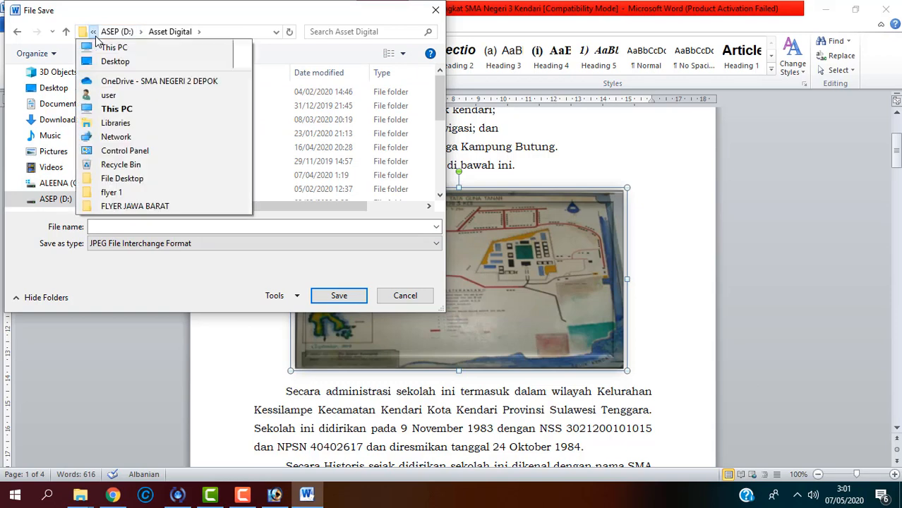
click(117, 32)
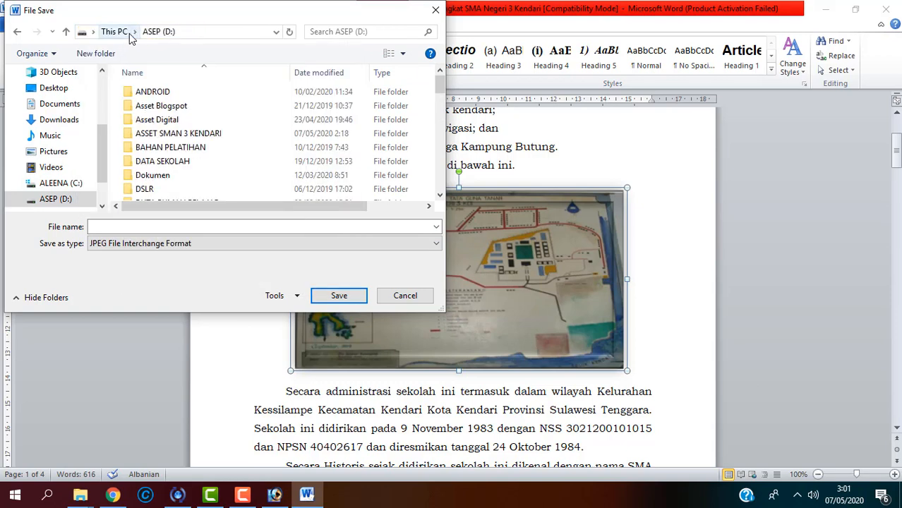
double_click(170, 133)
double_click(178, 139)
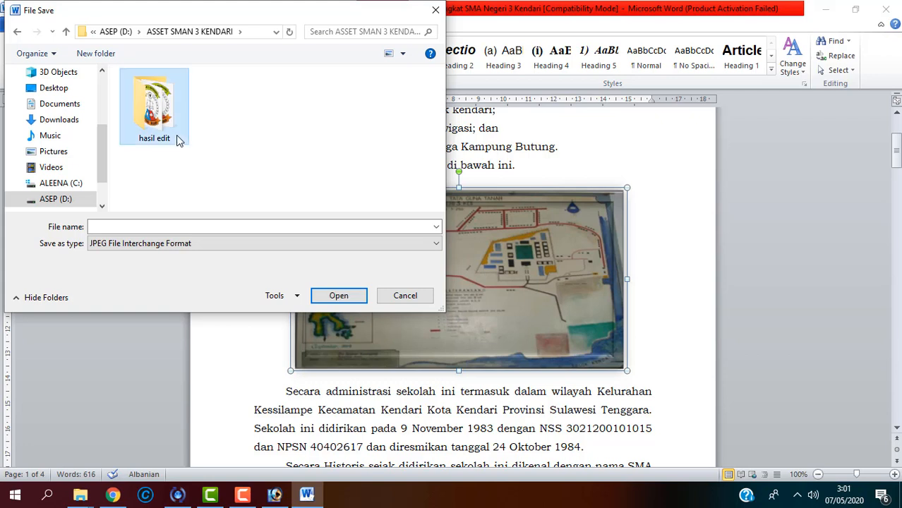
click(223, 228)
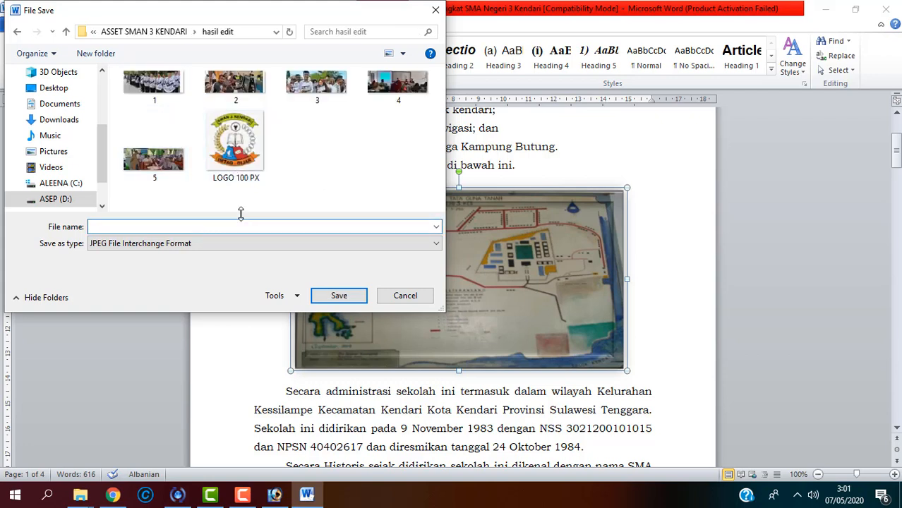
text(dean)
key(Return)
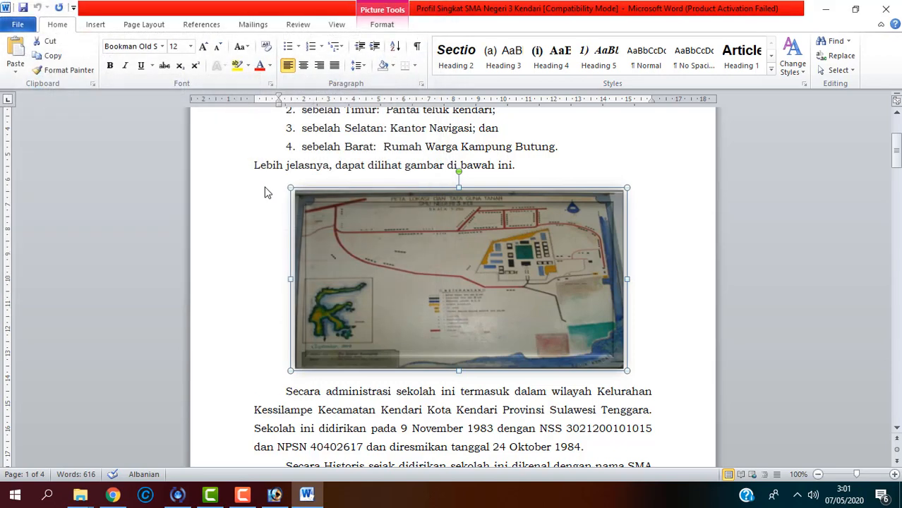
click(113, 494)
Step: Move the site tab to the end, dismiss the Edit Page welcome tour, and return to Add New Page
click(330, 9)
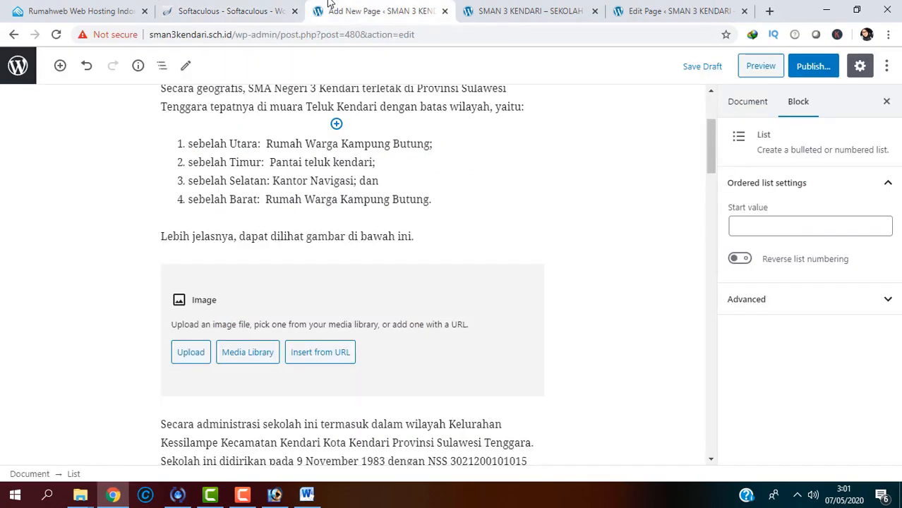
click(526, 11)
drag(526, 11, 675, 14)
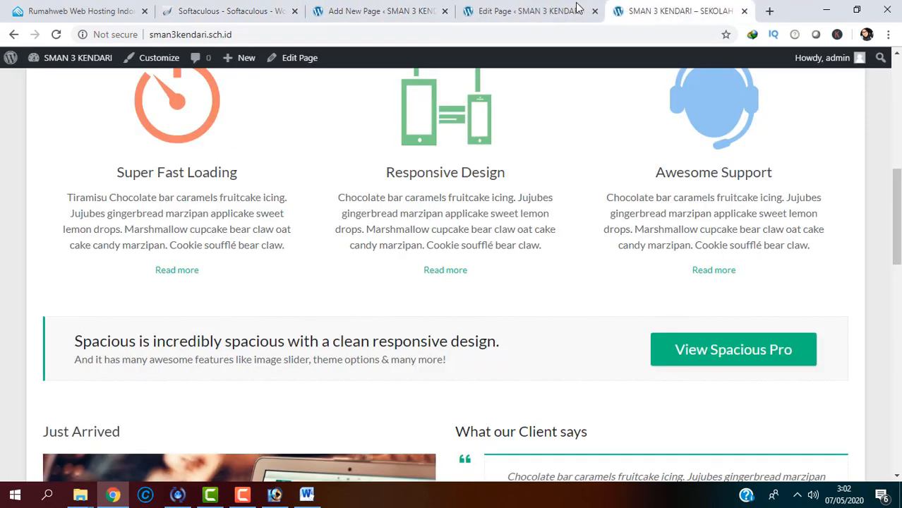
click(562, 8)
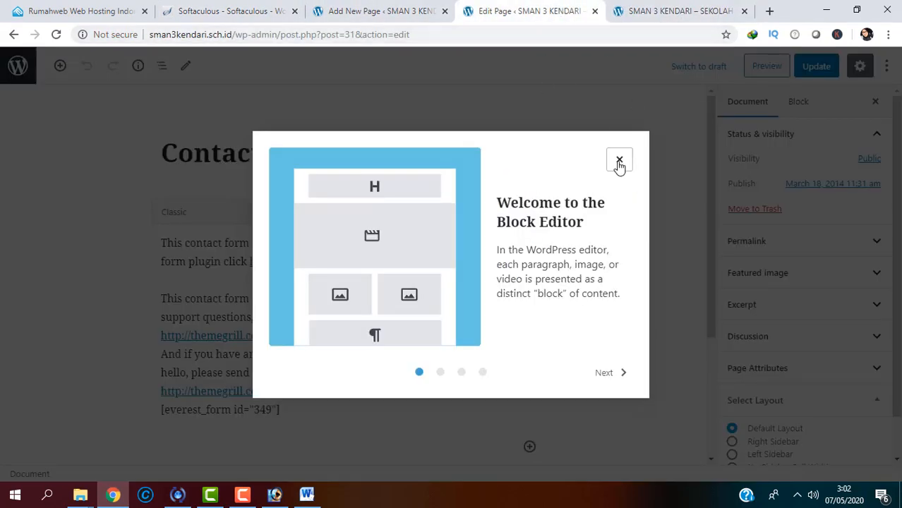
click(620, 159)
click(681, 10)
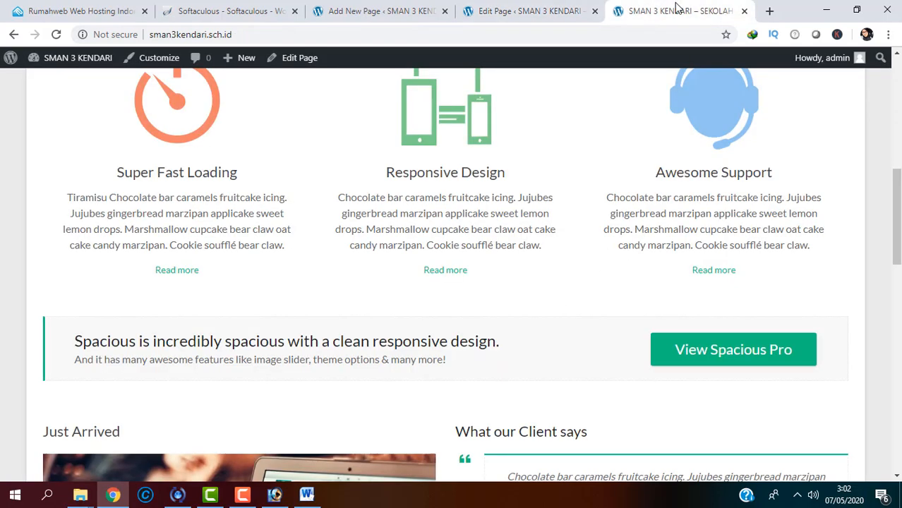
click(381, 11)
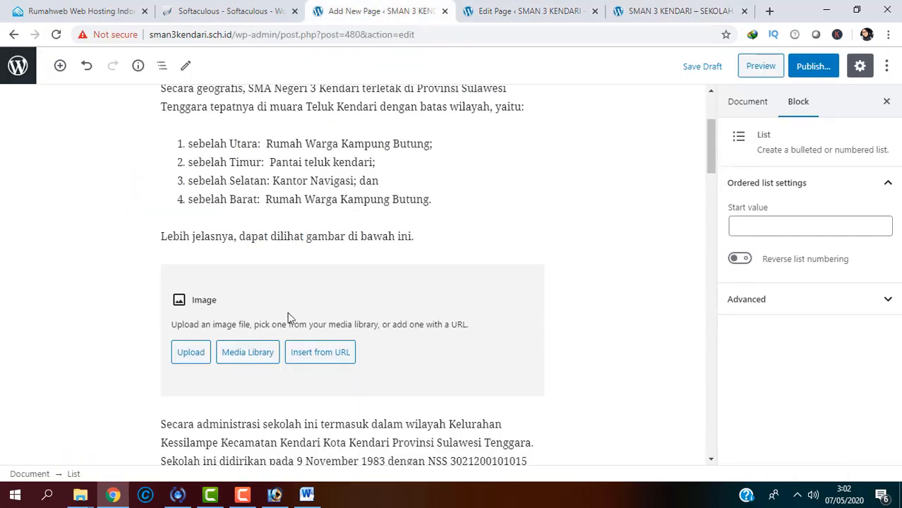
Step: Upload the denah sekolah map from hasil edit into the empty image block
click(205, 356)
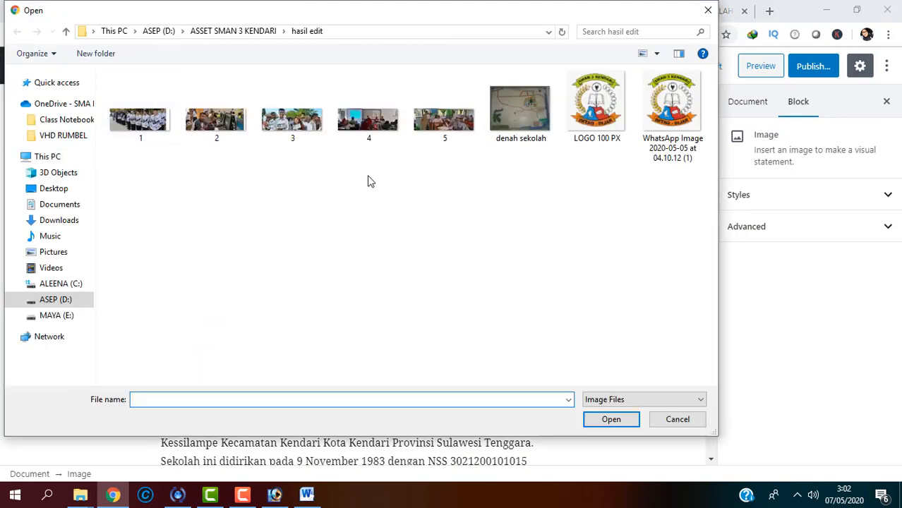
double_click(507, 113)
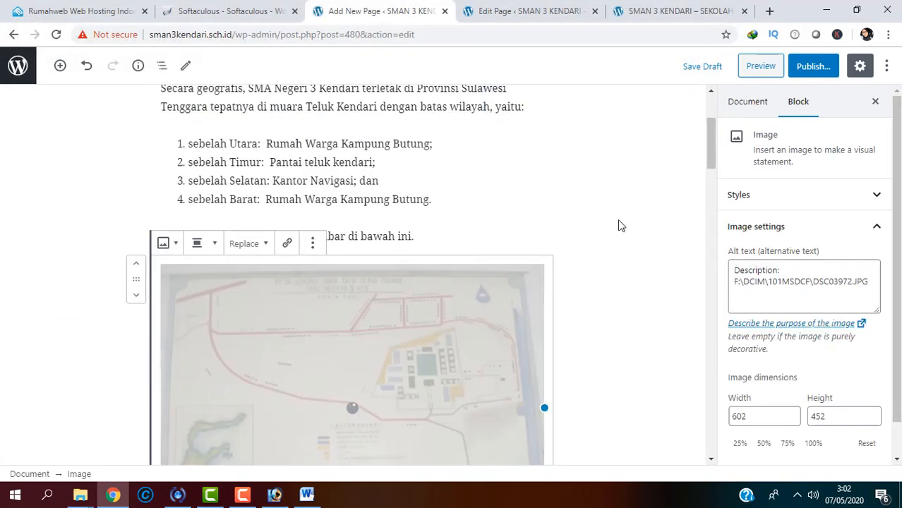
drag(711, 132, 711, 97)
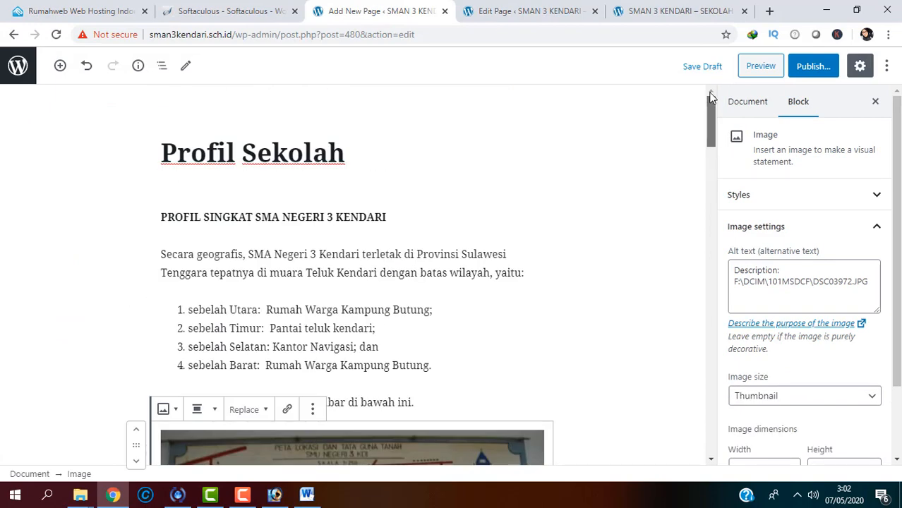
Step: Publish the Profil Sekolah page through the pre-publish panel and view it live
click(809, 65)
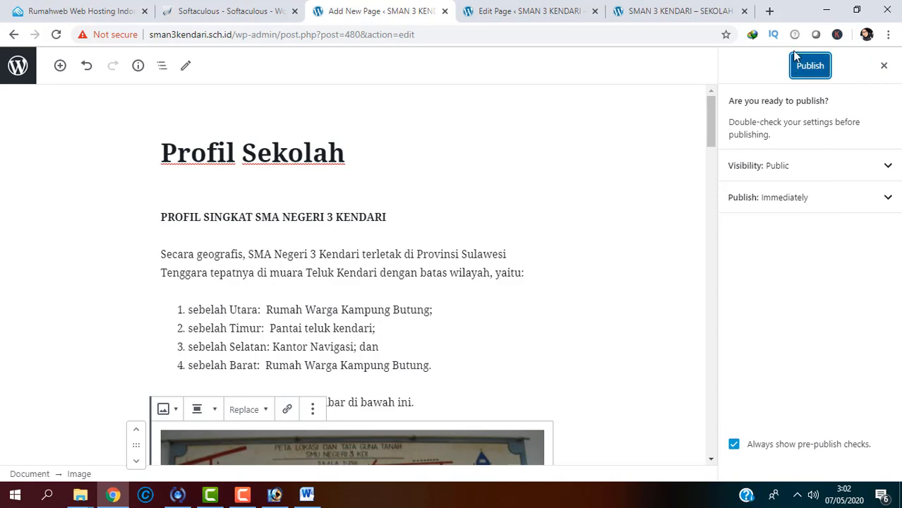
click(809, 71)
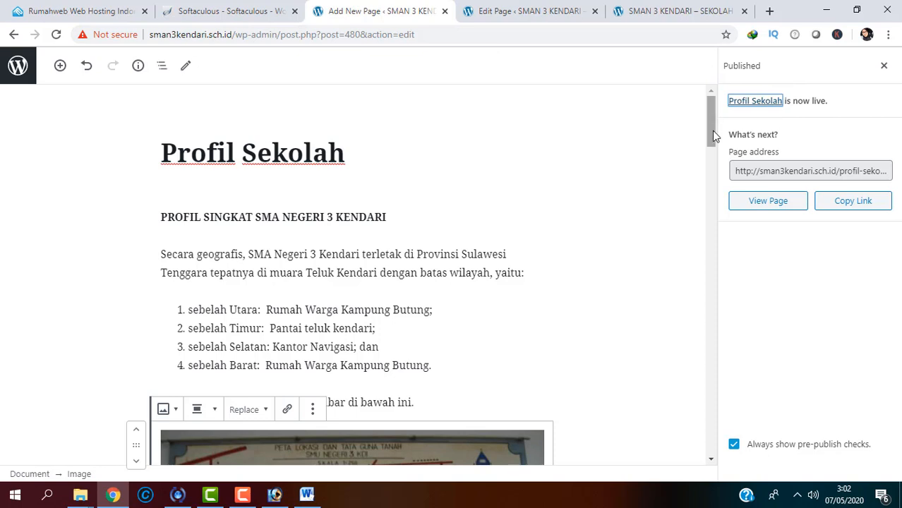
scroll(709, 101, down, 2)
click(763, 208)
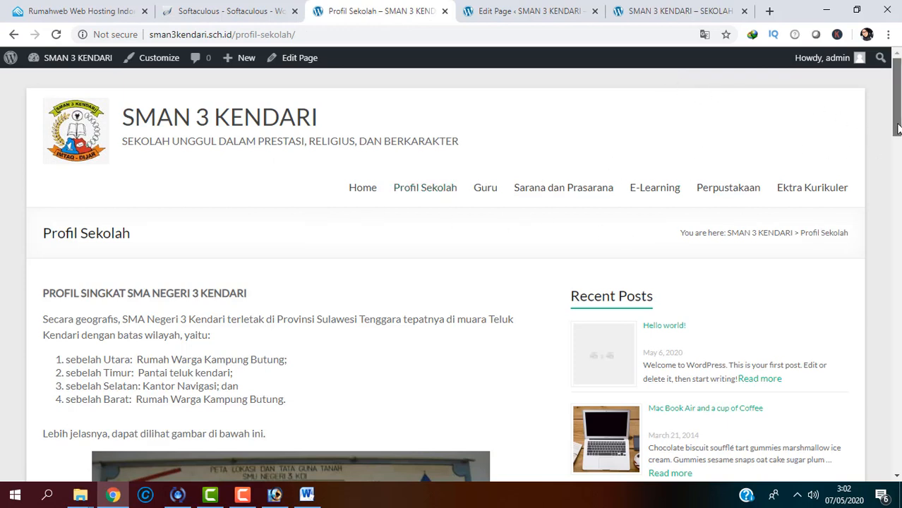
Step: Scroll through the live Profil Sekolah page and select its web address, briefly checking the Softaculous tab
mouse_move(897, 97)
mouse_down()
mouse_move(897, 395)
mouse_move(896, 93)
mouse_up()
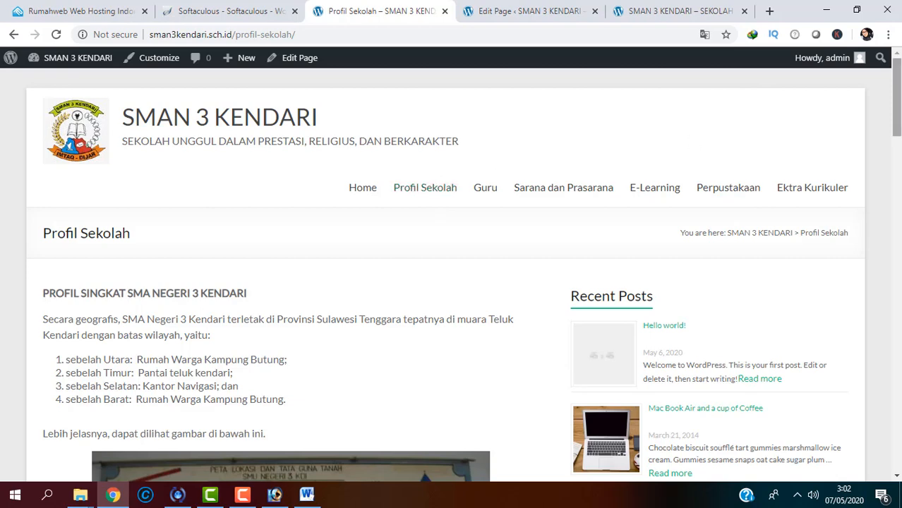
drag(897, 99, 855, 4)
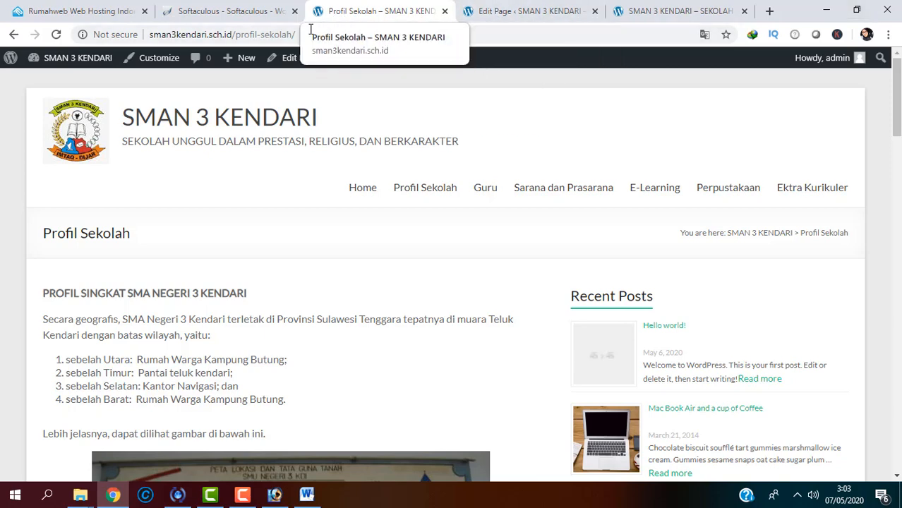
click(286, 35)
key(ctrl+c)
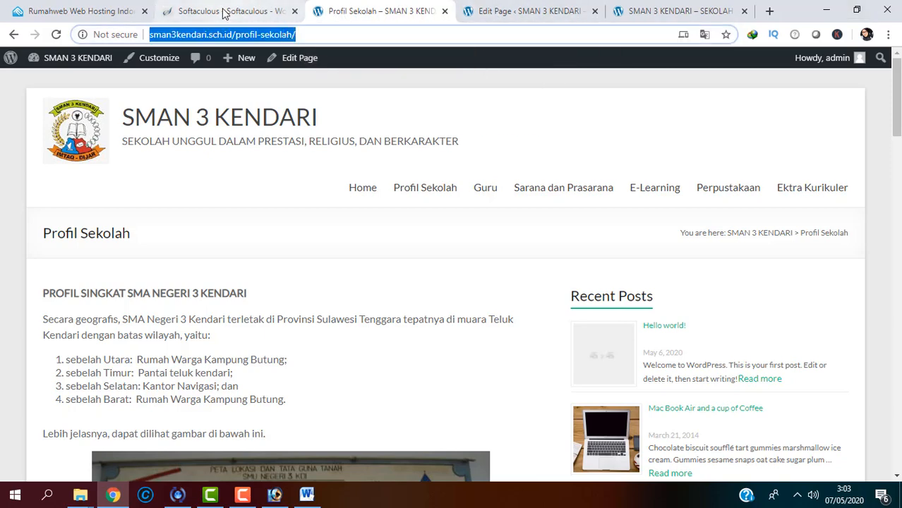
click(240, 10)
click(362, 5)
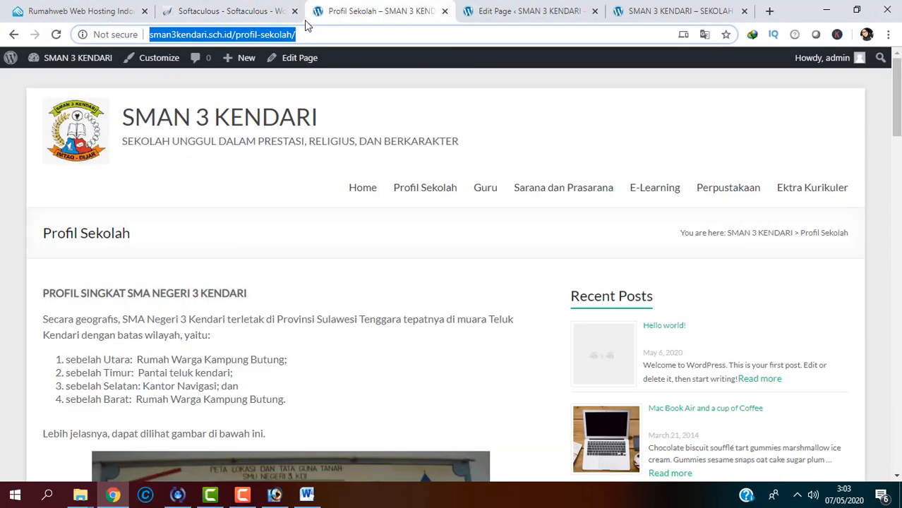
Step: Paste the profil-sekolah page URL into the Primary menu's Profil Sekolah item and publish the change
mouse_move(104, 67)
click(142, 63)
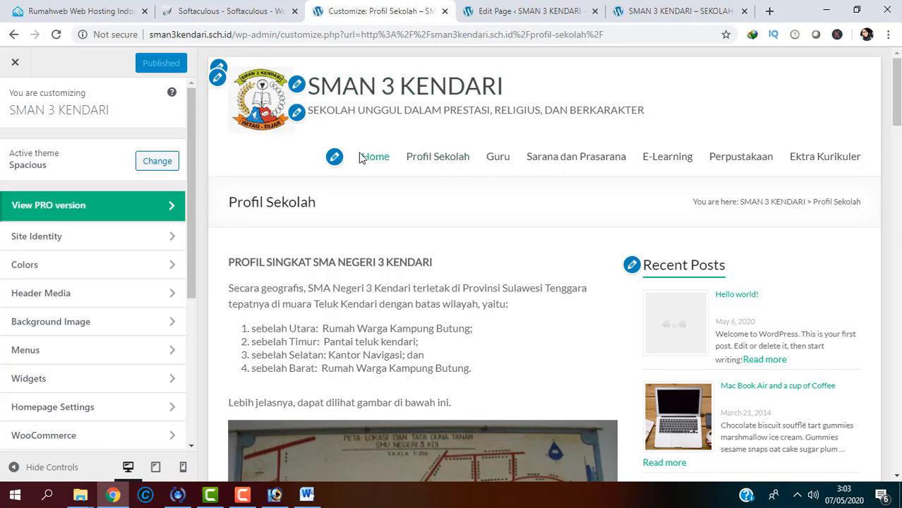
click(335, 157)
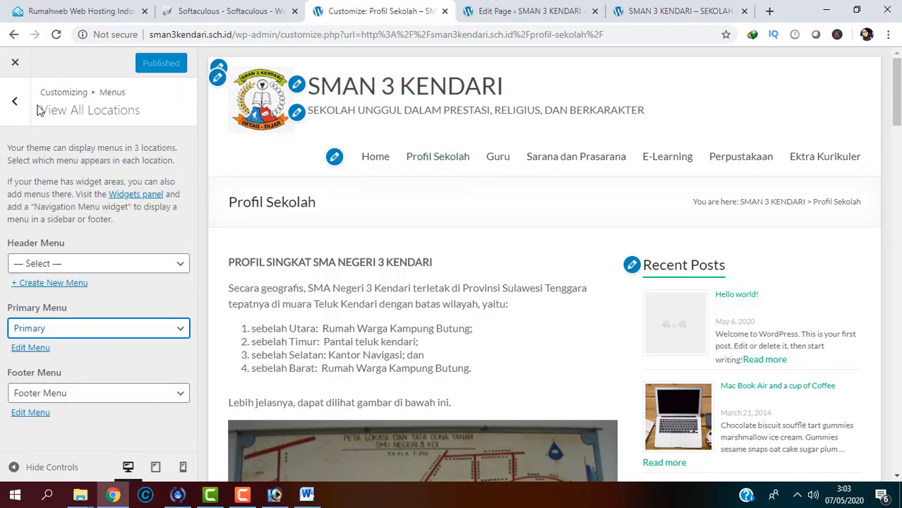
click(15, 101)
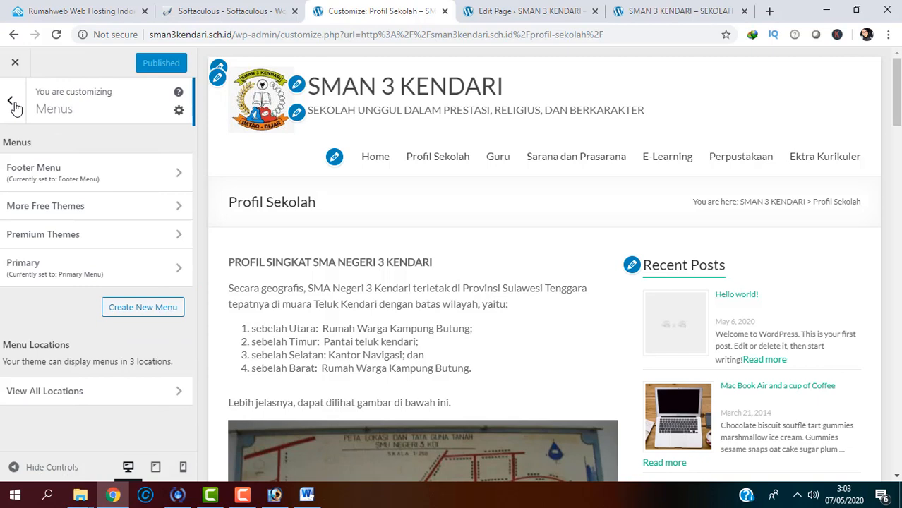
click(89, 261)
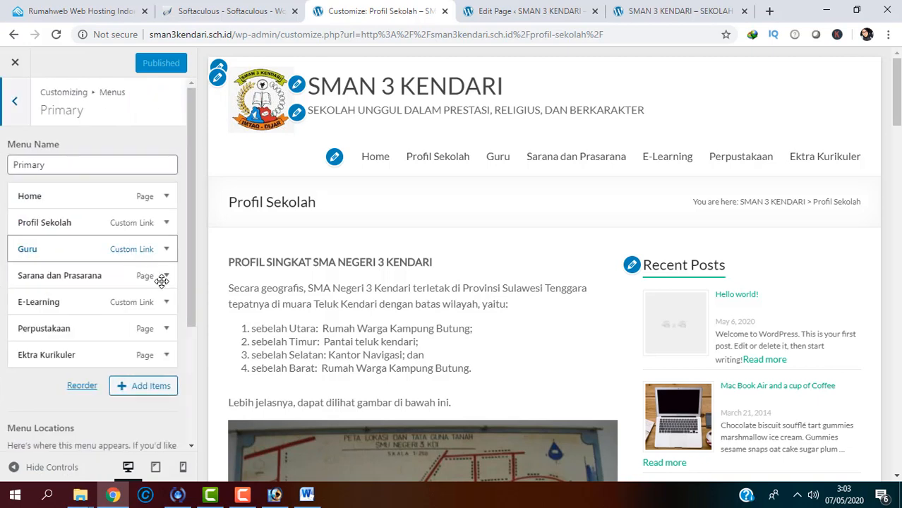
click(166, 224)
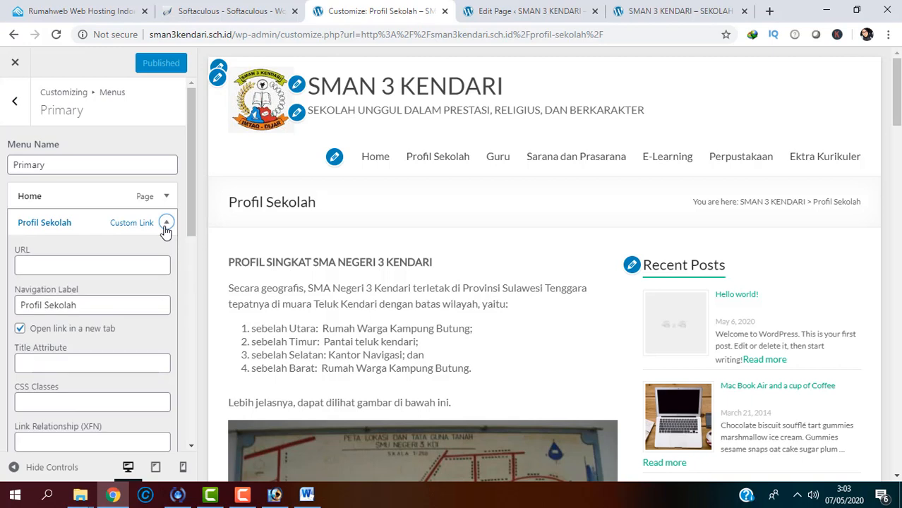
click(81, 265)
key(ctrl+v)
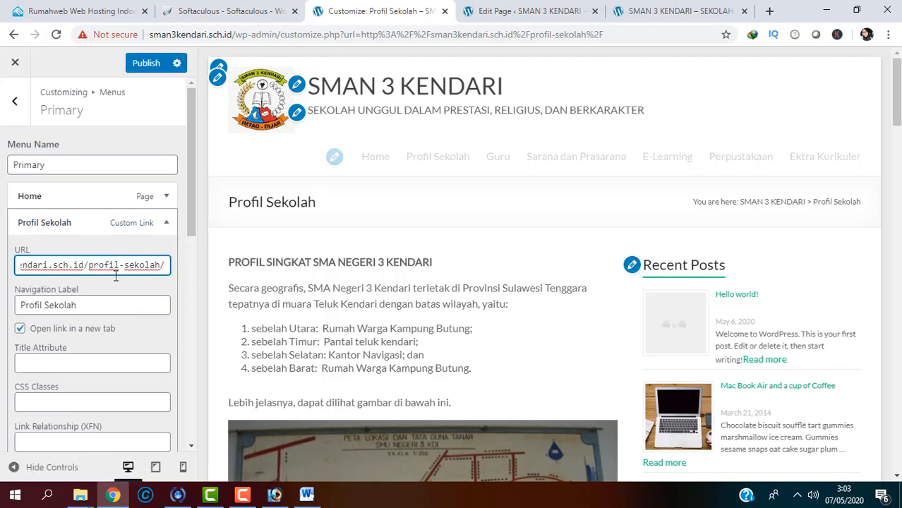
click(147, 70)
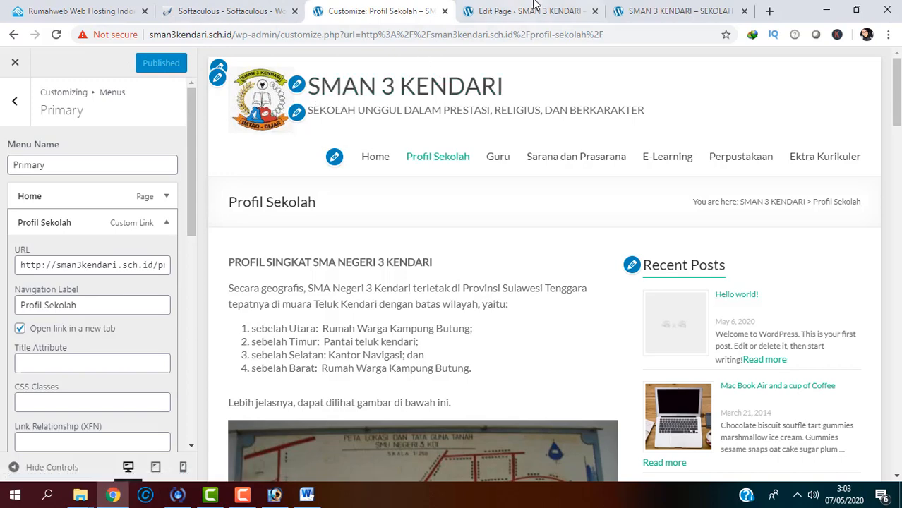
Step: Reload the homepage, open the Profil Sekolah menu link in a new tab, review it, and return home
click(657, 4)
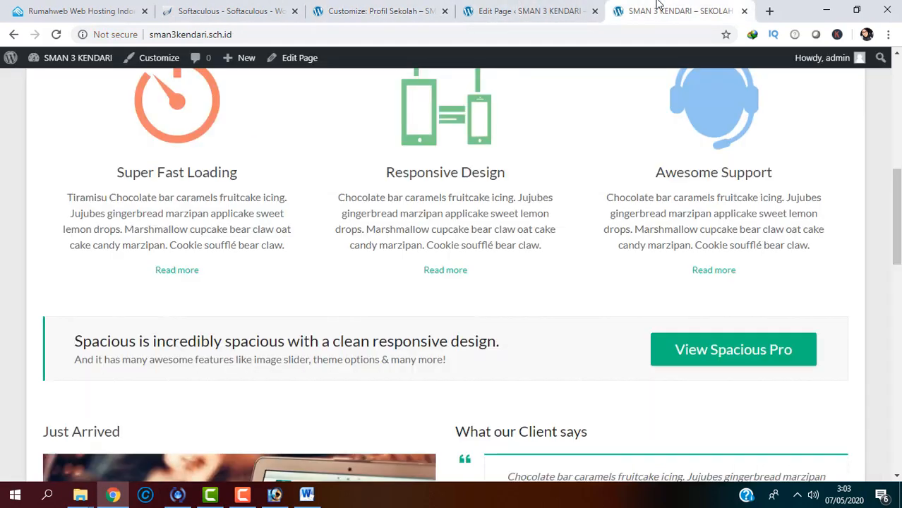
click(407, 34)
key(Return)
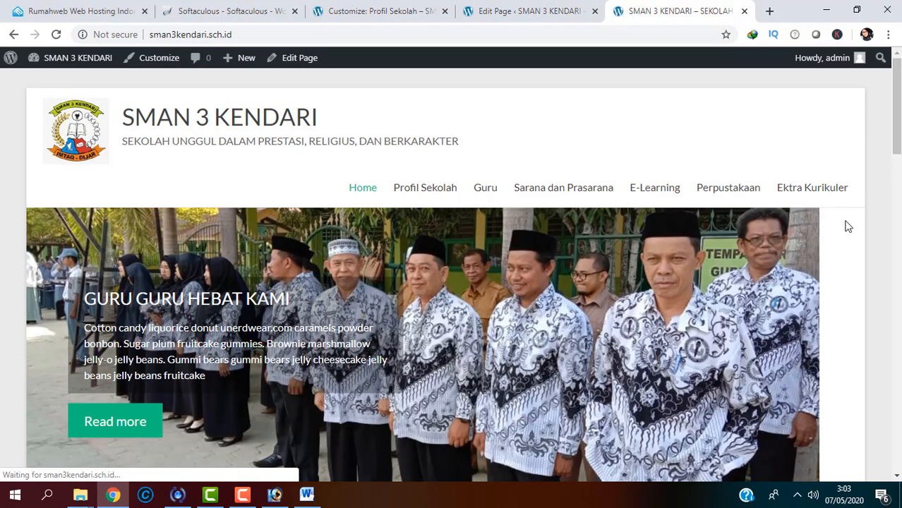
right_click(444, 190)
click(452, 198)
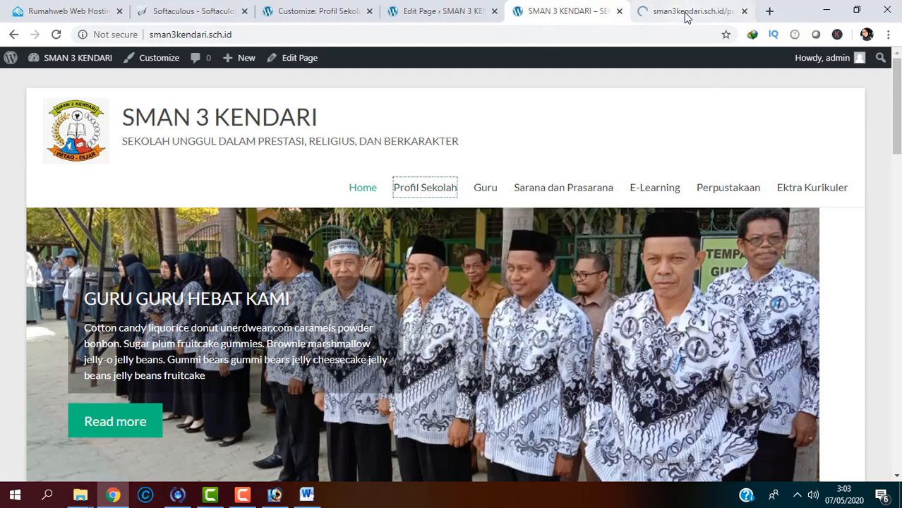
click(685, 13)
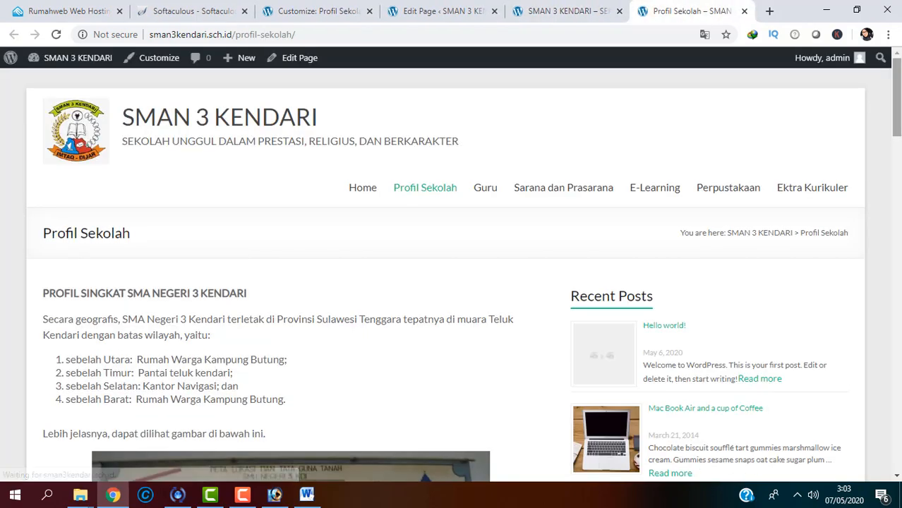
scroll(452, 269, down, 4)
scroll(452, 269, down, 15)
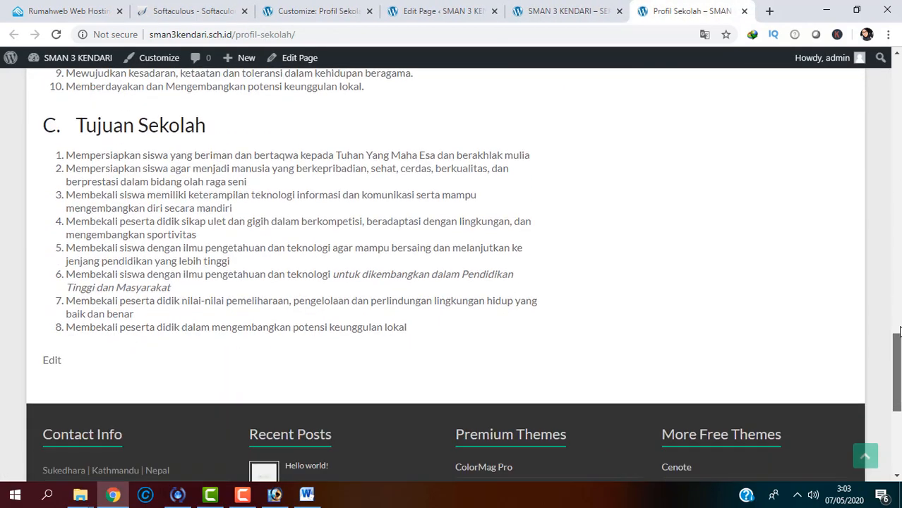
scroll(452, 268, up, 20)
click(562, 9)
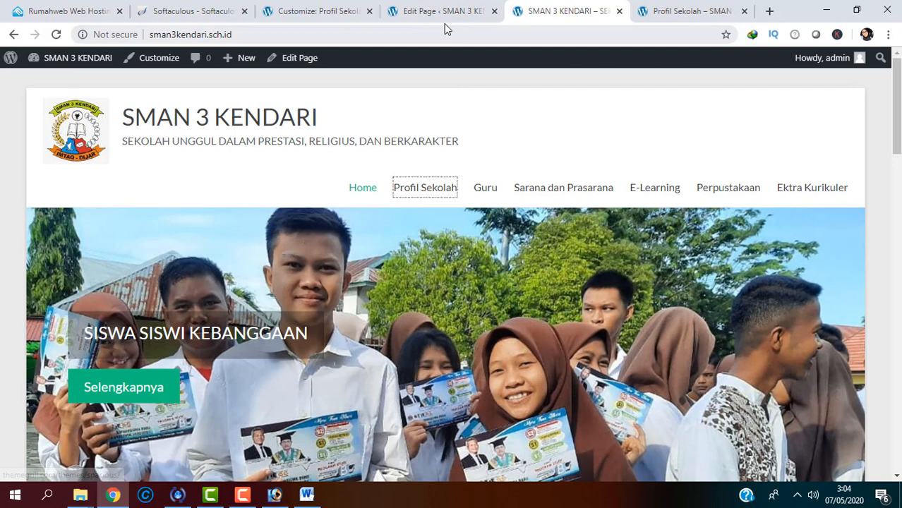
Step: Look over the open tabs: Contact Us editor, menu customizer, installer success page and homepage
click(444, 21)
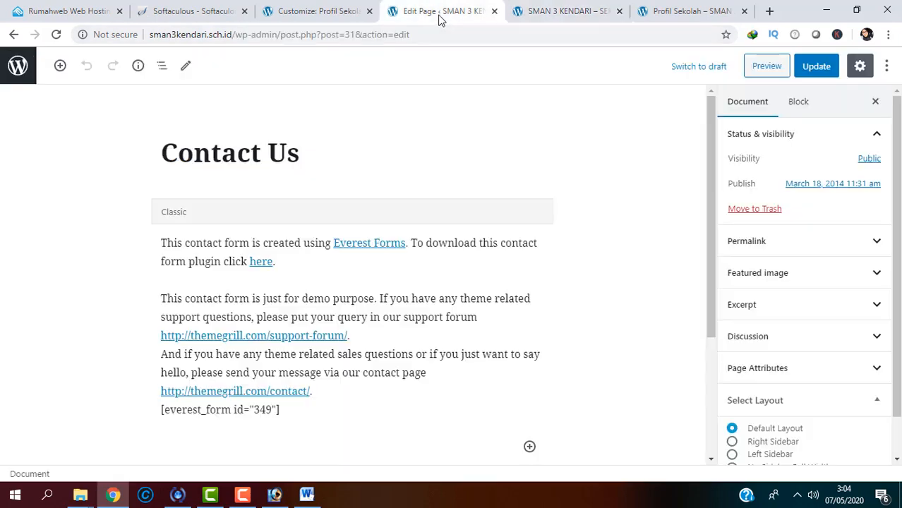
click(302, 11)
click(175, 19)
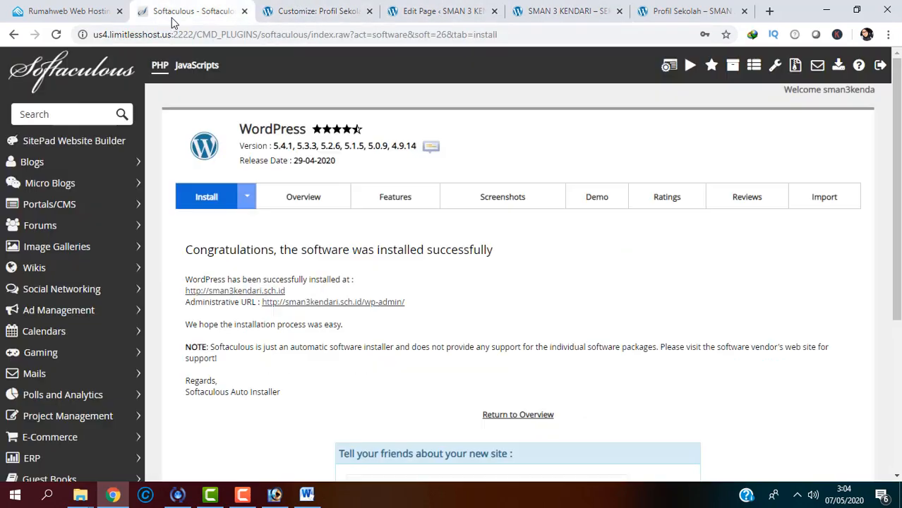
click(299, 11)
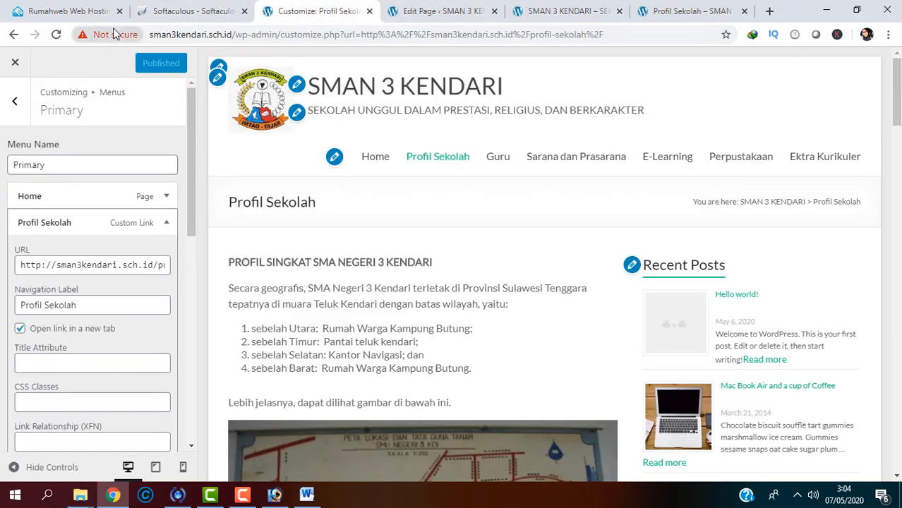
click(170, 9)
click(418, 7)
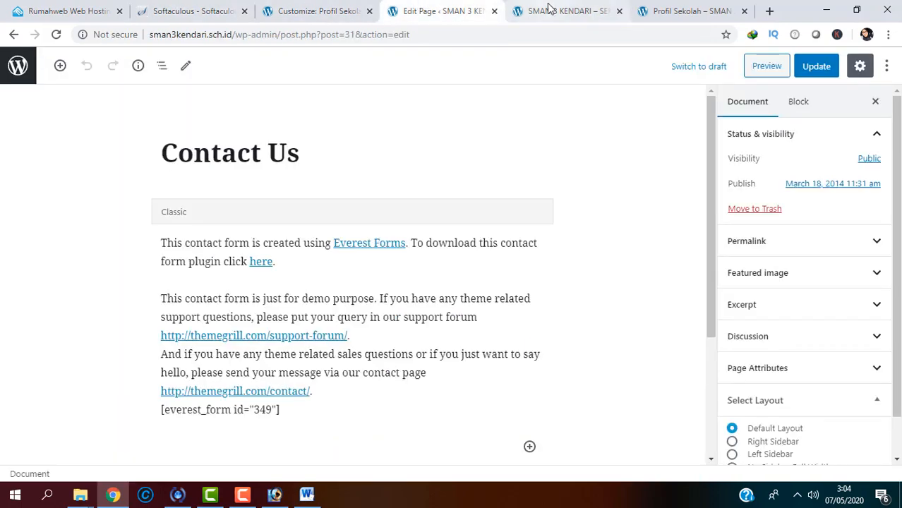
click(544, 13)
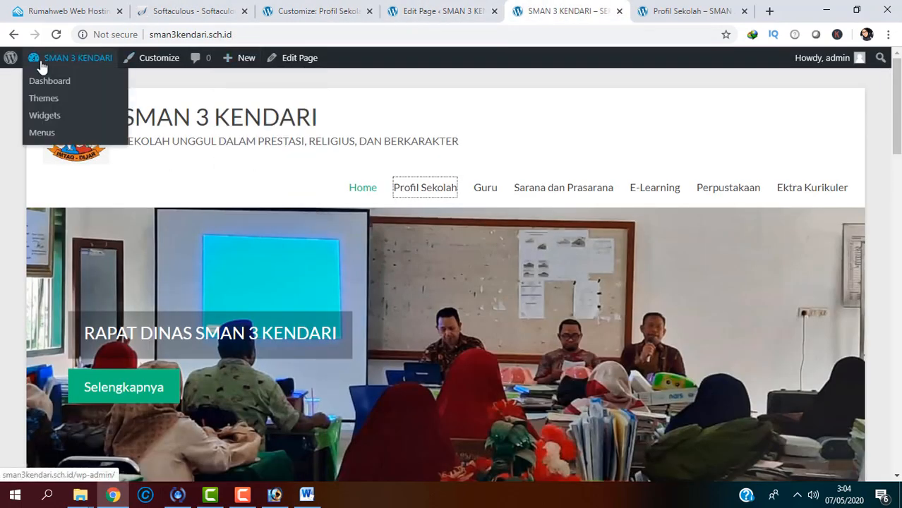
Step: From the site admin Dashboard, start a new page via Pages > Add New
click(42, 80)
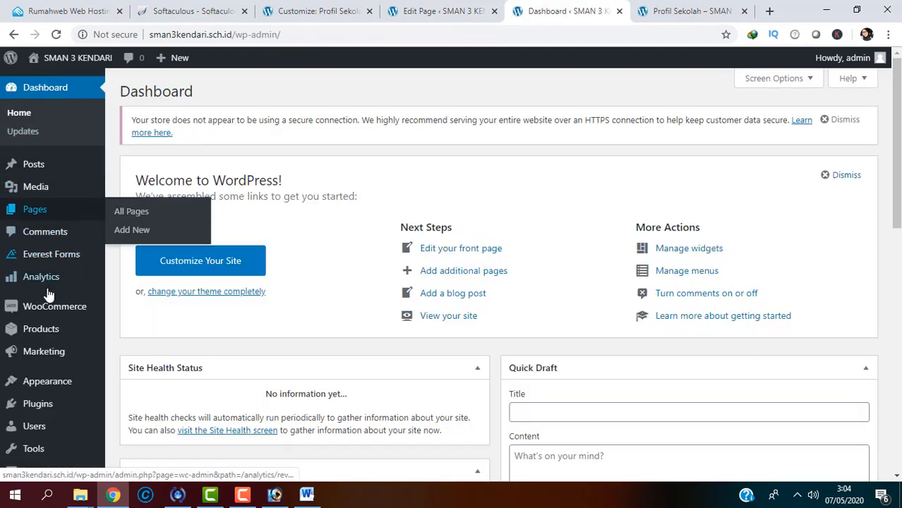
mouse_move(27, 213)
mouse_move(26, 177)
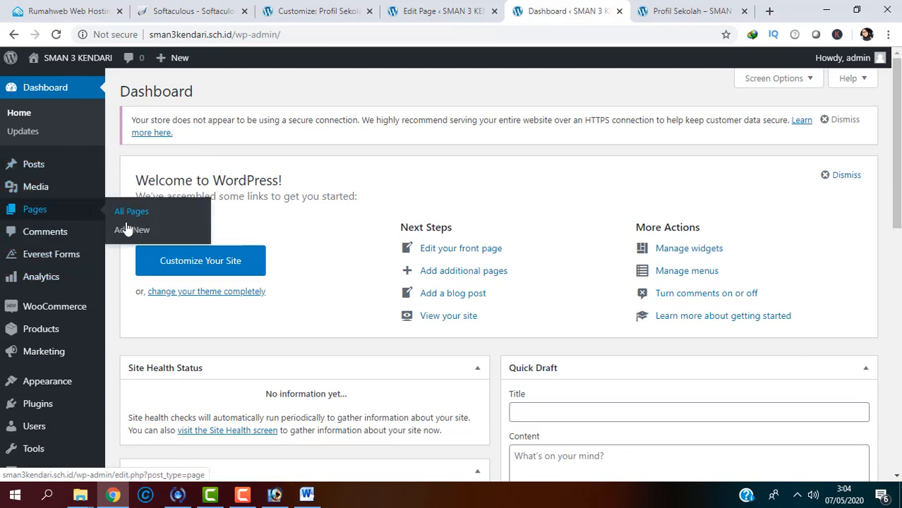
click(127, 228)
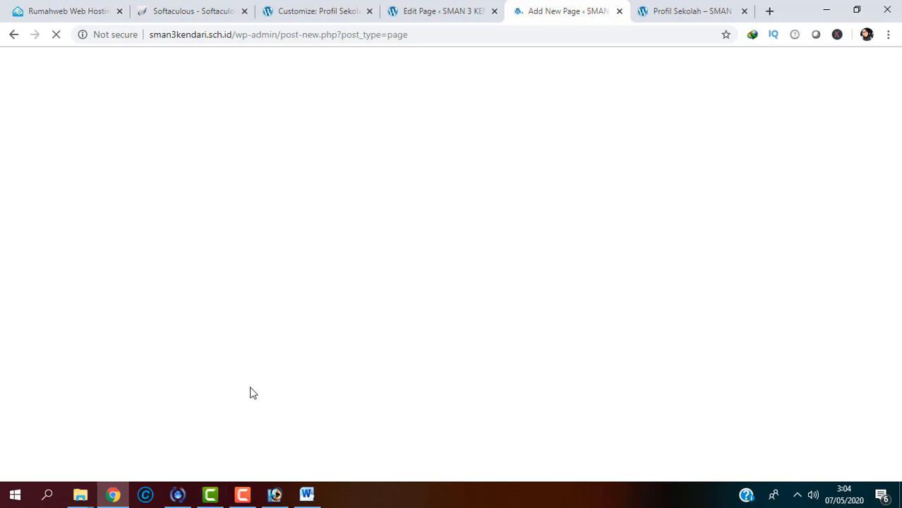
Step: From the hasil edit folder window, open Daftar Guru SMAN 3 Kendari in Excel
click(83, 497)
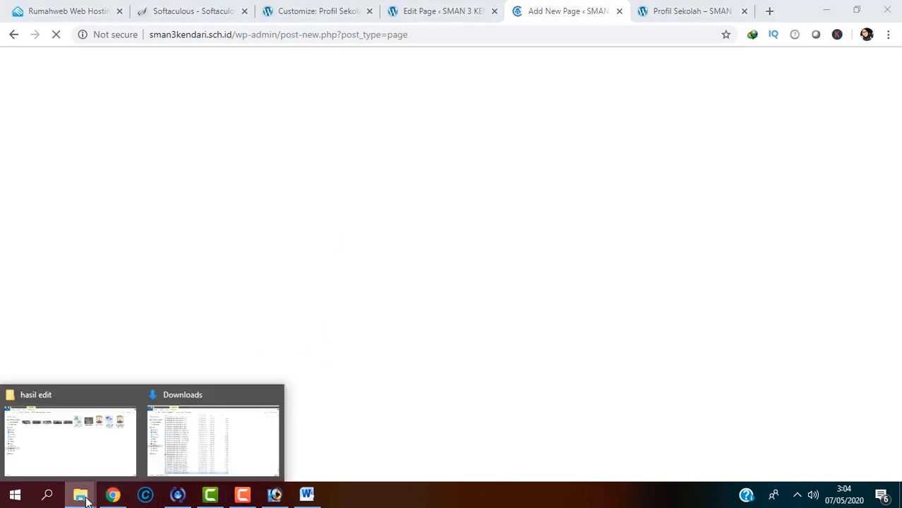
click(113, 440)
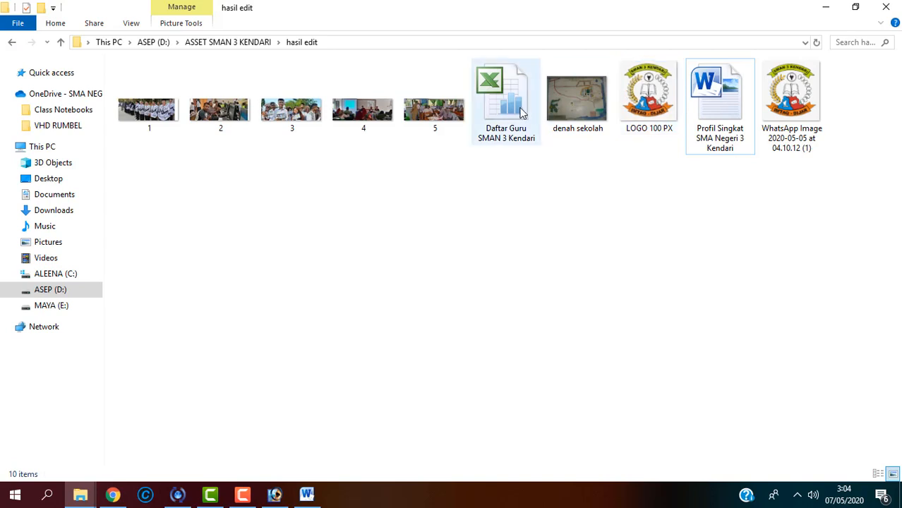
click(522, 113)
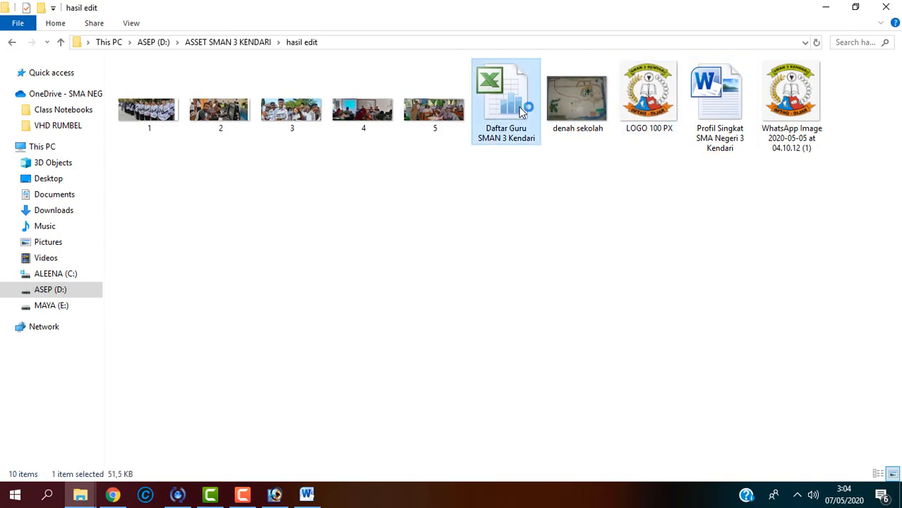
double_click(522, 113)
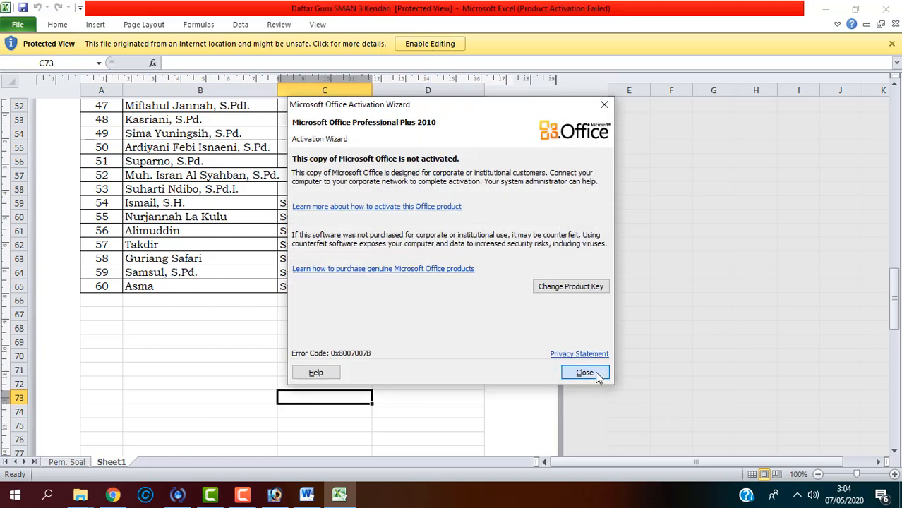
Step: Dismiss the activation warning, enable editing, and copy the staff table A1:D65
click(597, 373)
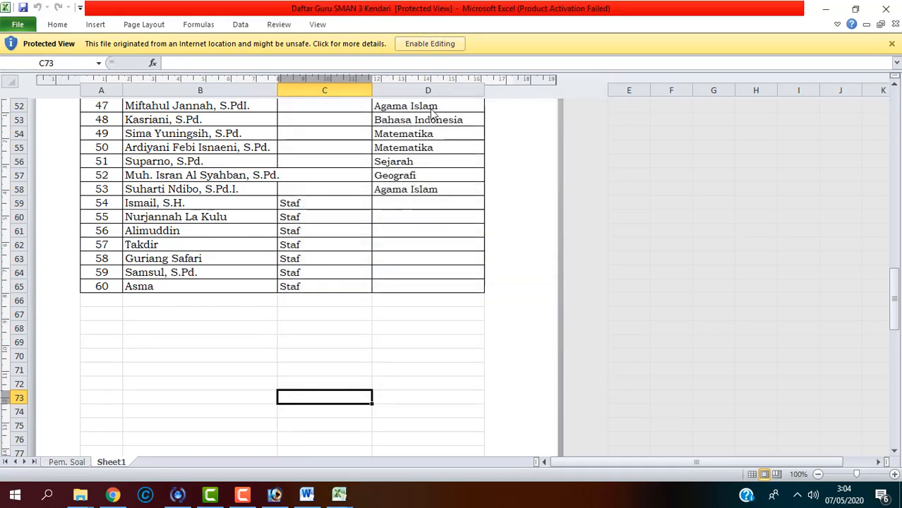
click(414, 45)
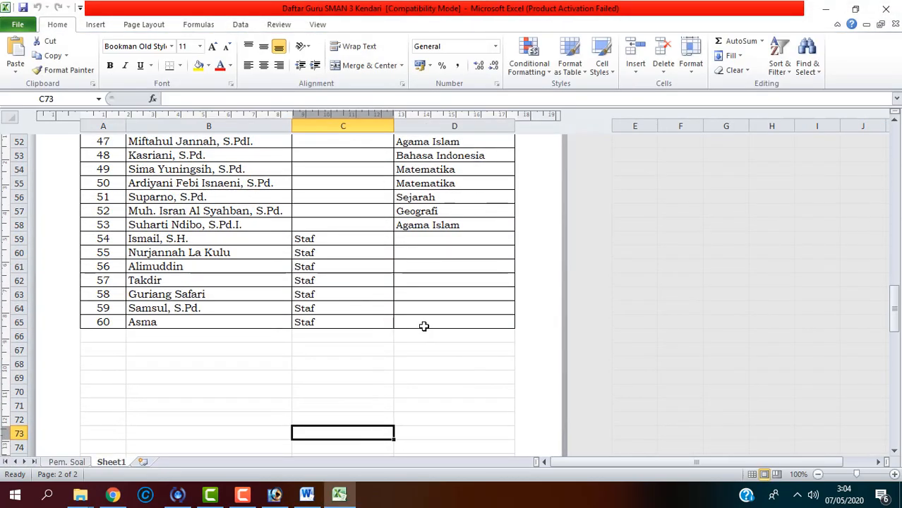
drag(424, 326, 62, 5)
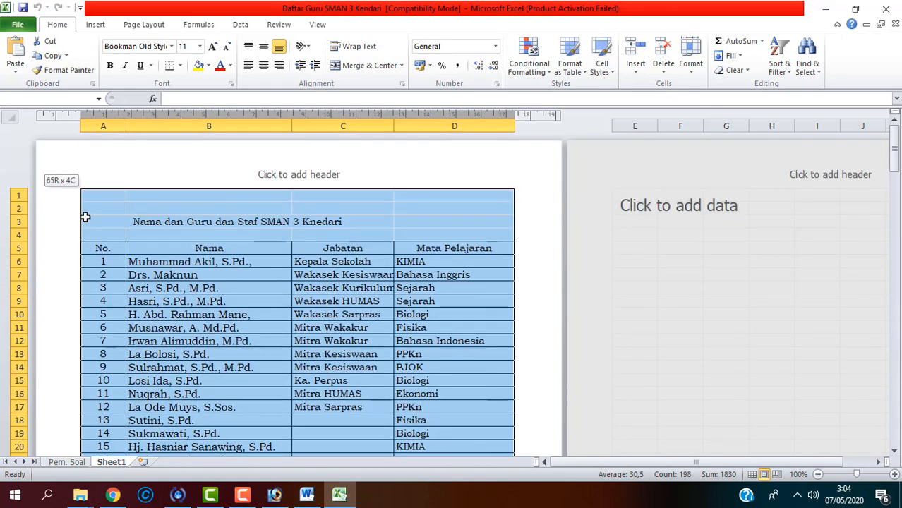
drag(85, 217, 92, 199)
key(ctrl+c)
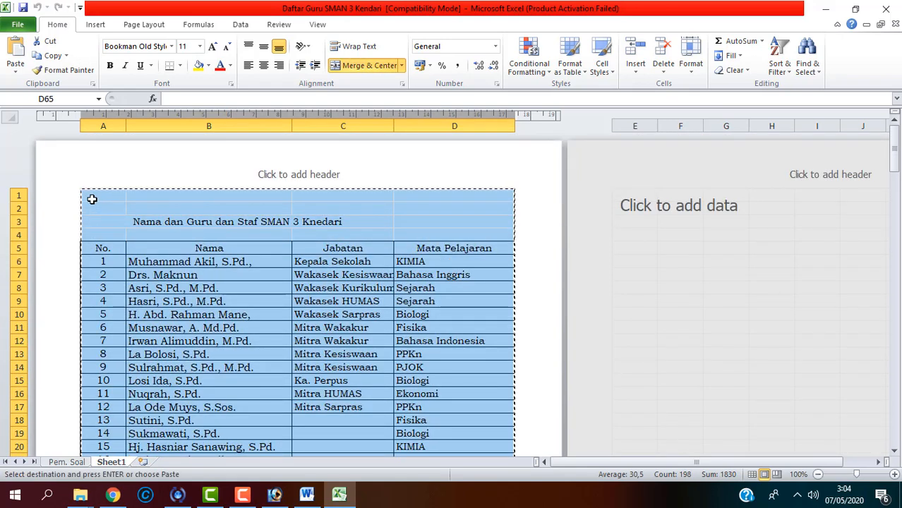
click(113, 495)
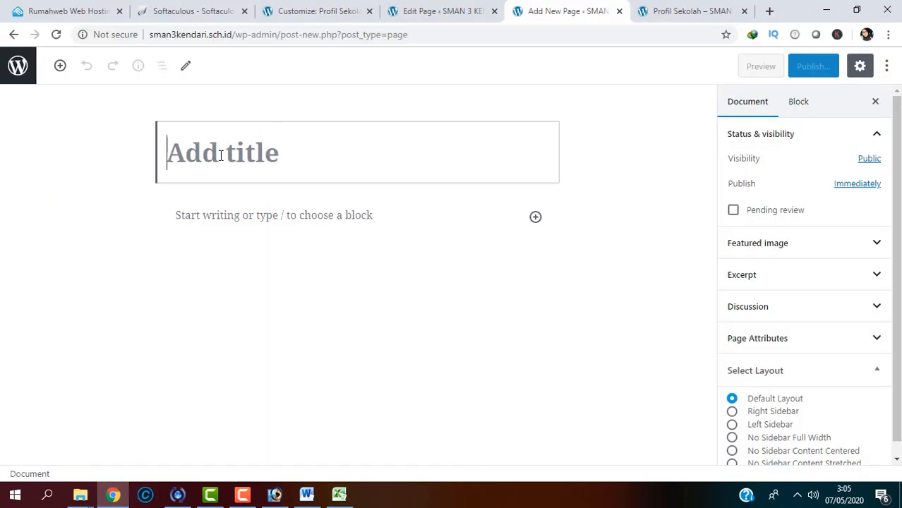
Step: Title the page 'Guru dan Staf' and paste the Excel staff table into the body
text(Giu)
key(BackSpace)
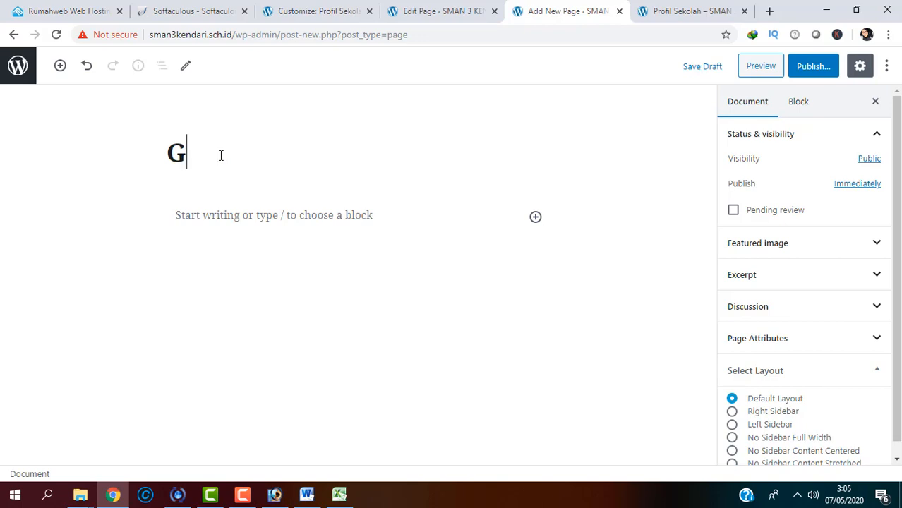
text(uru dan)
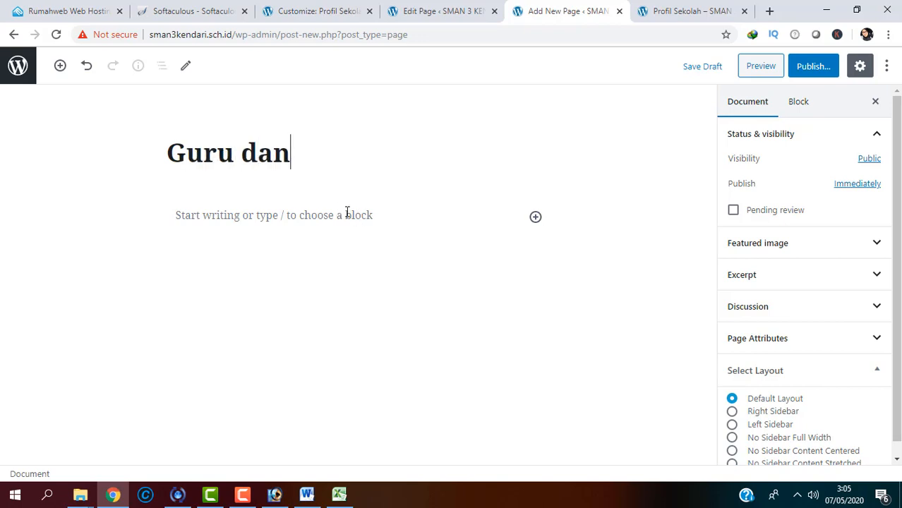
text( Staff)
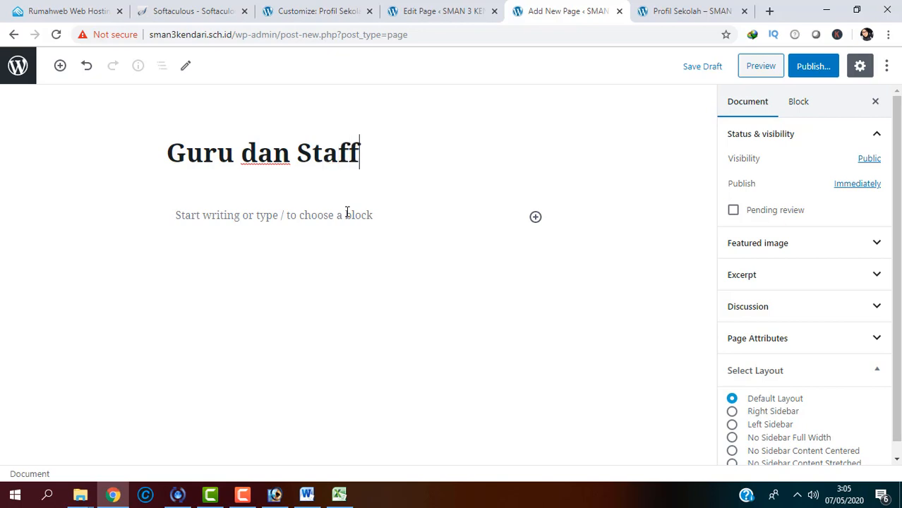
click(337, 218)
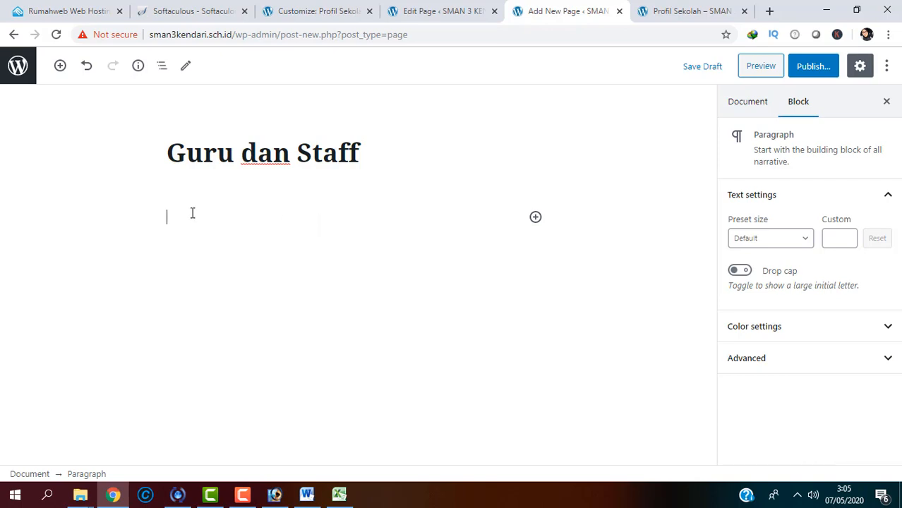
key(ctrl+v)
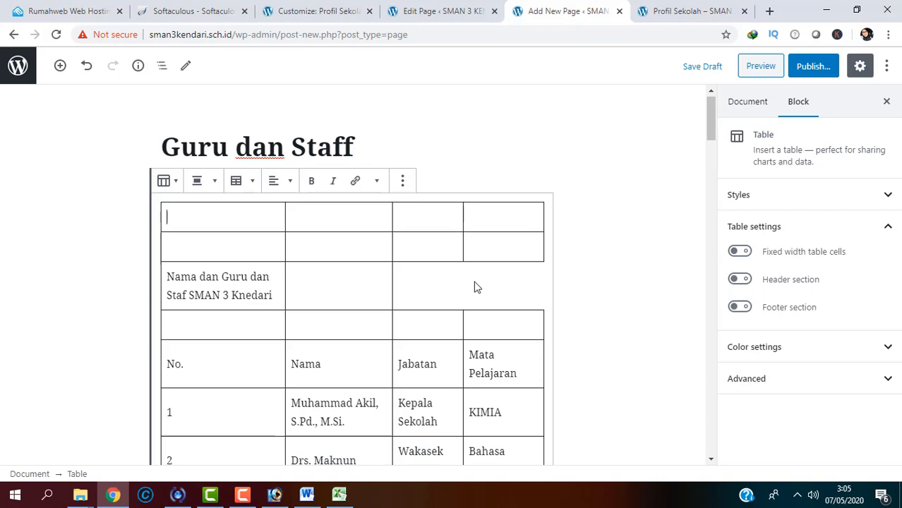
Step: Inspect the pasted table's cells, then undo the paste
drag(278, 284, 363, 291)
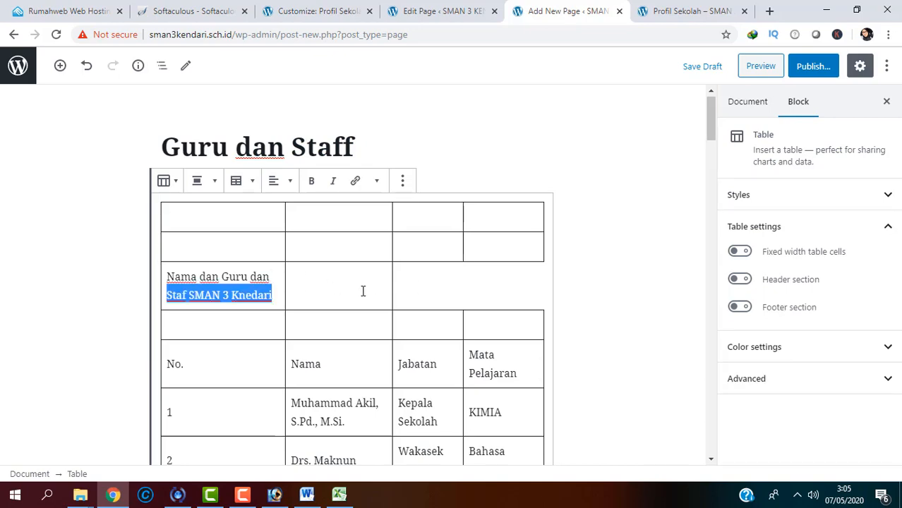
mouse_move(711, 125)
mouse_down()
mouse_move(713, 211)
mouse_move(696, 120)
mouse_up()
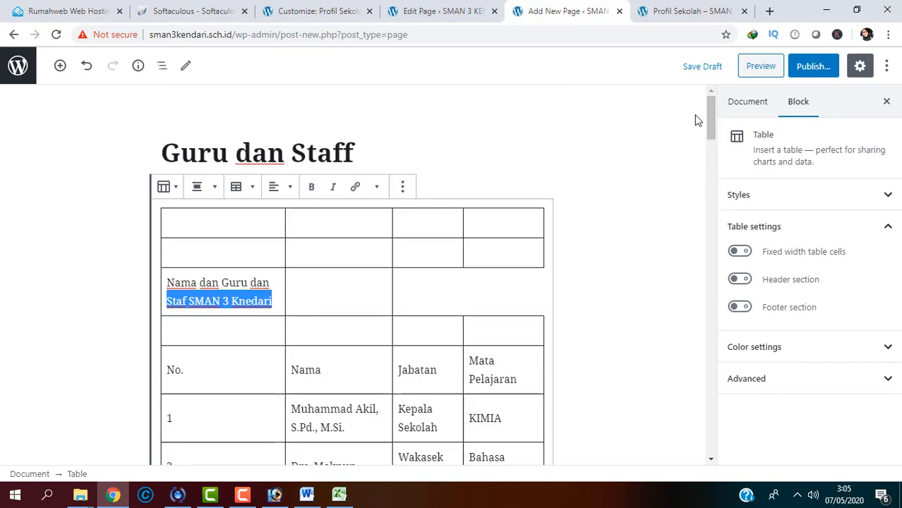
click(283, 221)
click(593, 254)
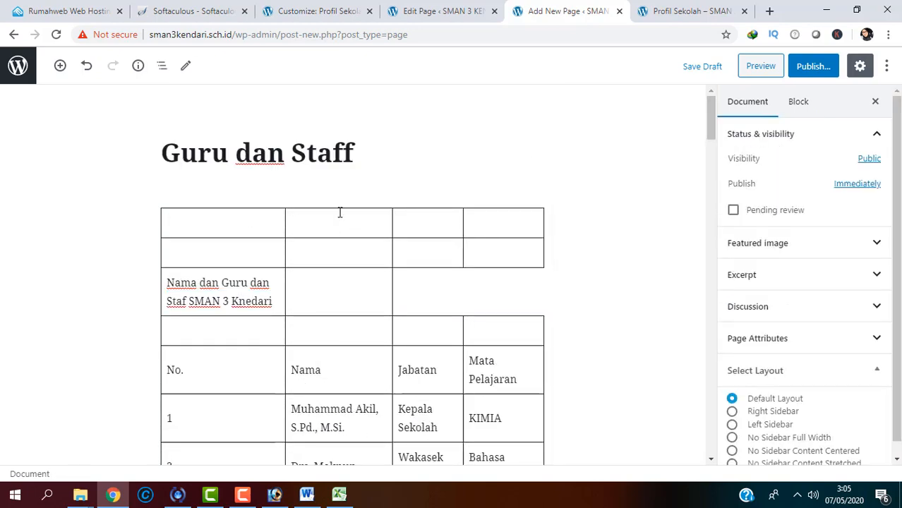
key(ctrl+z)
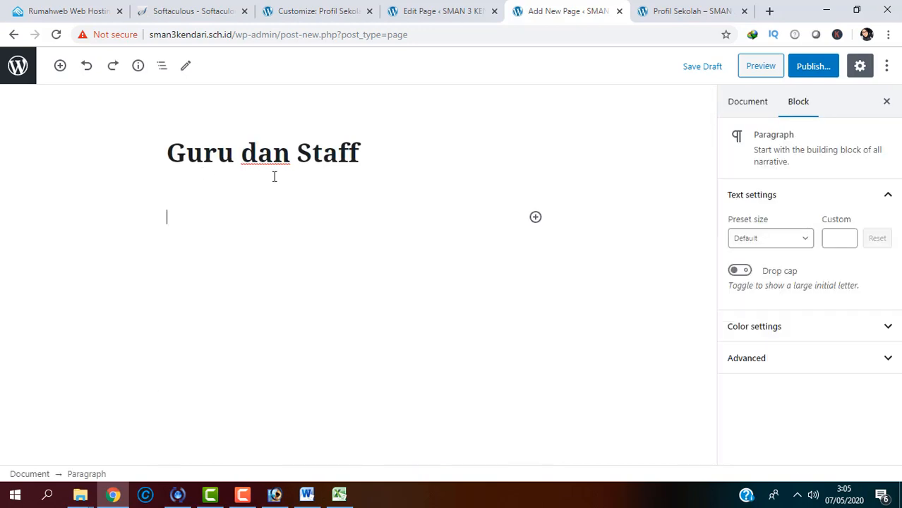
Step: Try an empty Table block, undo it, and paste the teacher and staff table again
click(534, 218)
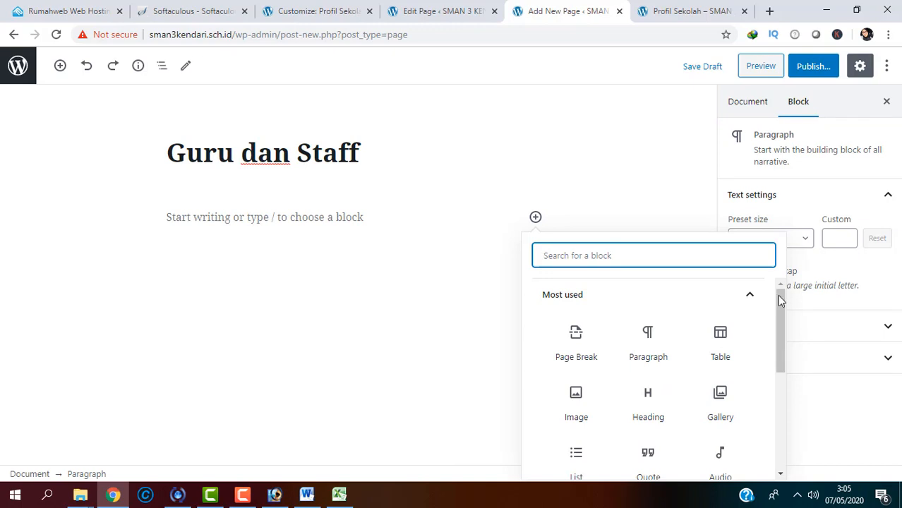
mouse_move(777, 321)
mouse_down()
mouse_move(785, 366)
mouse_move(776, 310)
mouse_up()
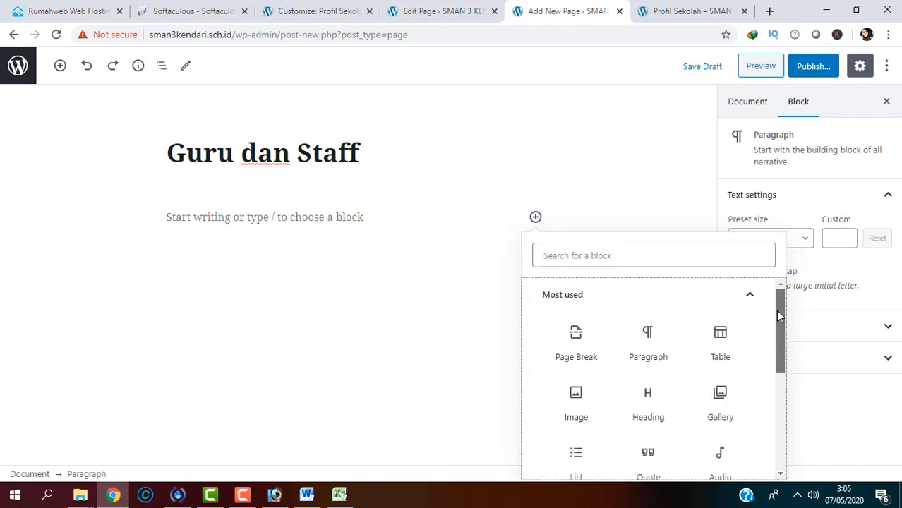
click(740, 364)
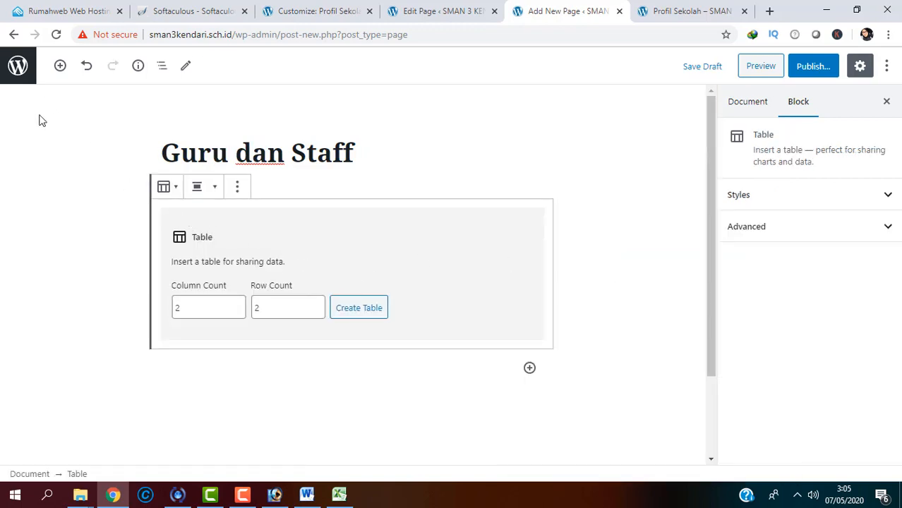
key(ctrl+z)
key(ctrl+z)
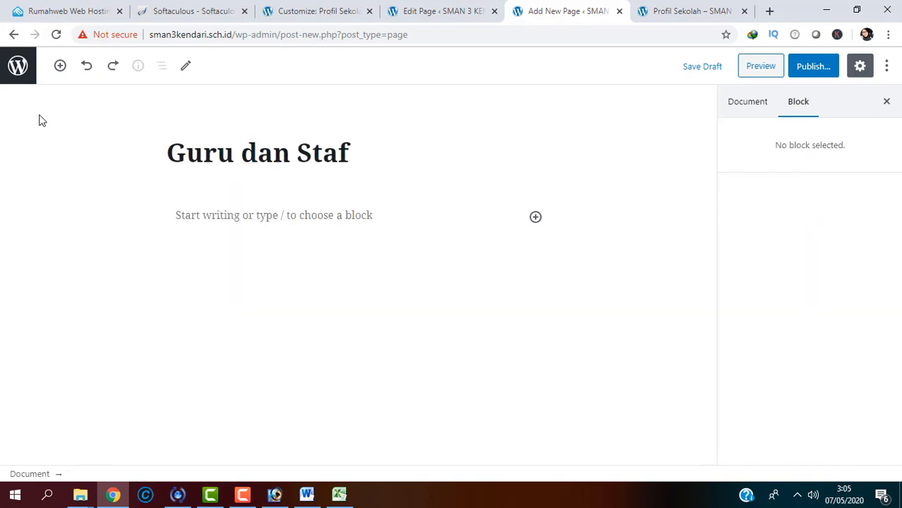
click(175, 217)
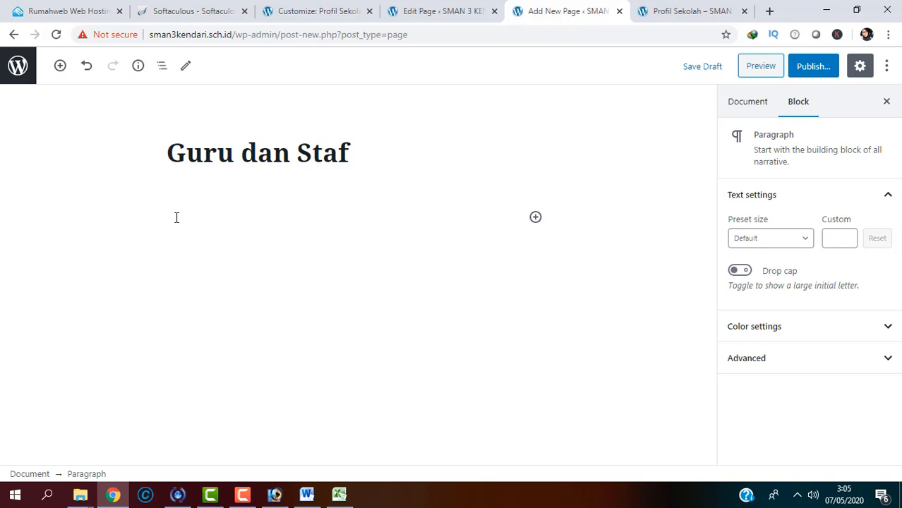
key(ctrl+v)
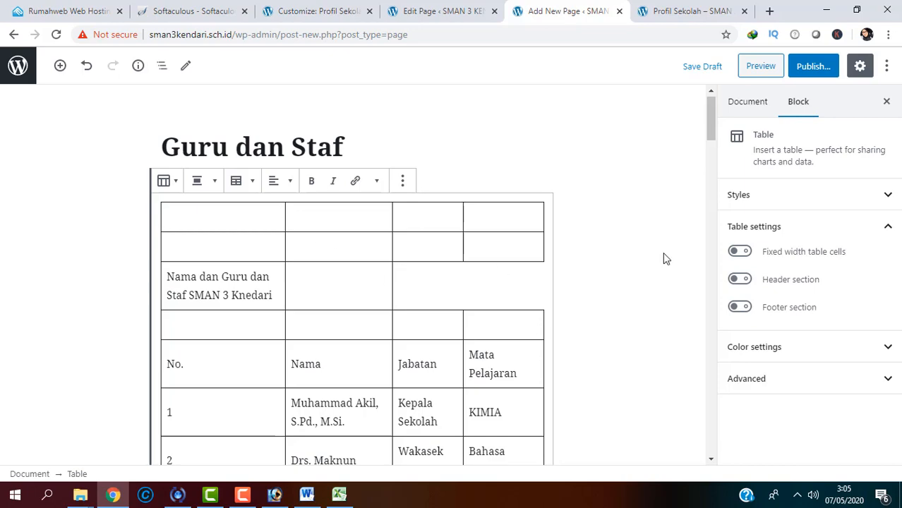
drag(713, 142, 718, 3)
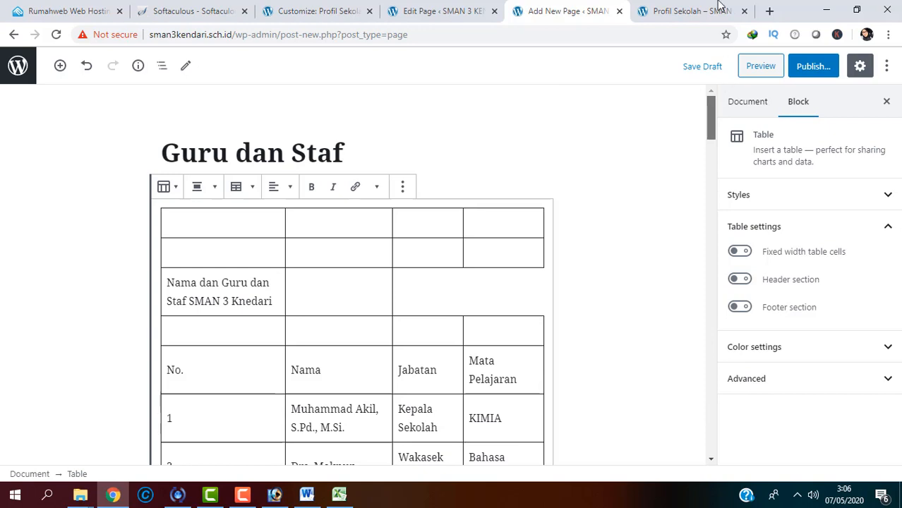
Step: Publish the Guru dan Staf page and open it on the live site
click(808, 65)
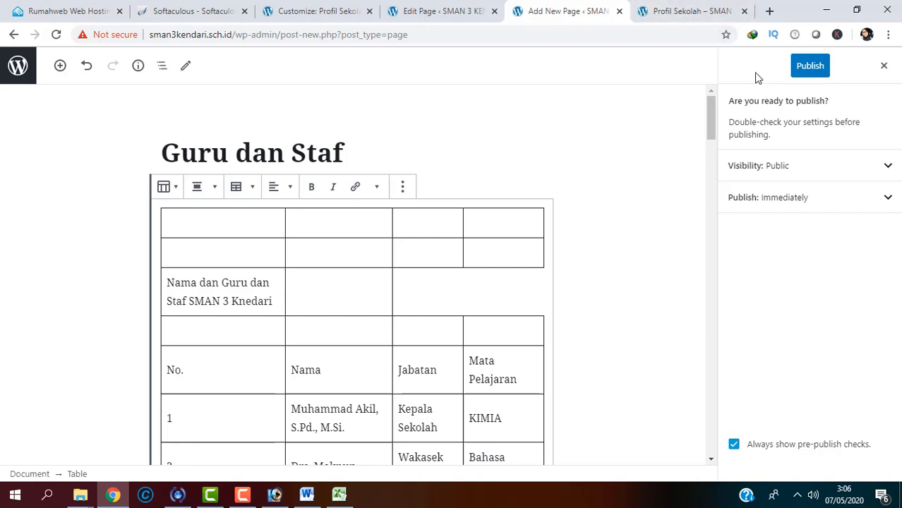
click(811, 68)
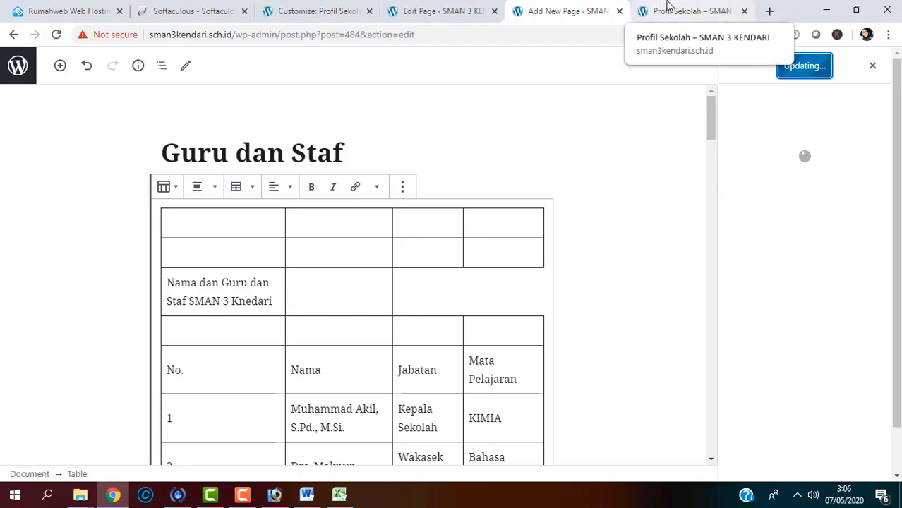
click(778, 205)
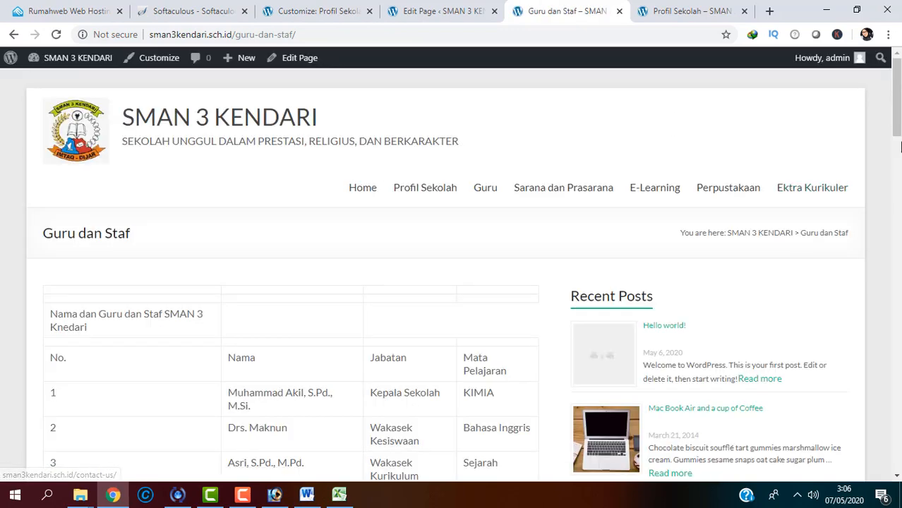
Step: Scroll through the live staff table and select the page's guru-dan-staf web address
scroll(900, 146, down, 3)
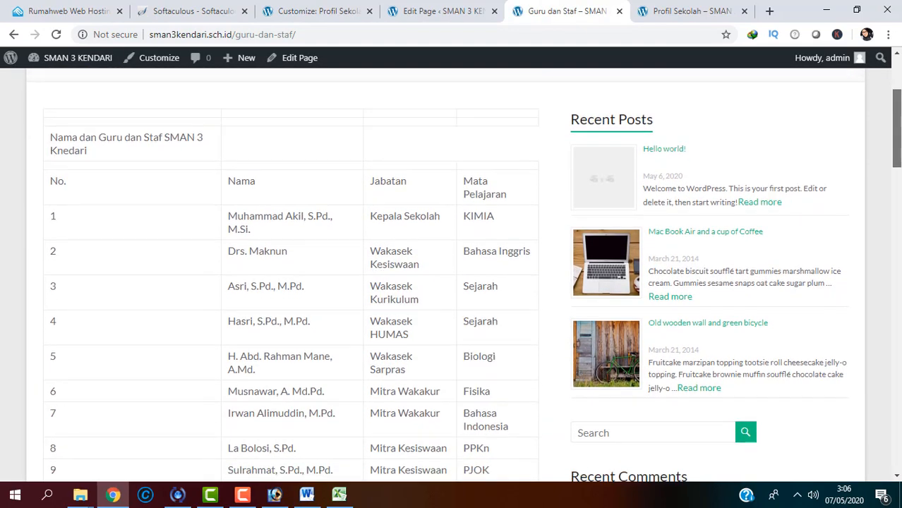
drag(897, 164, 840, 121)
scroll(850, 167, down, 3)
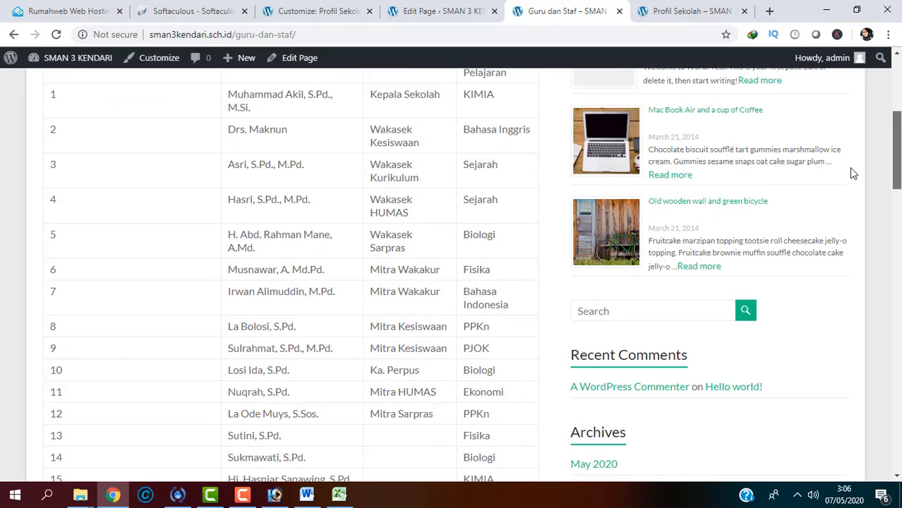
scroll(851, 172, up, 2)
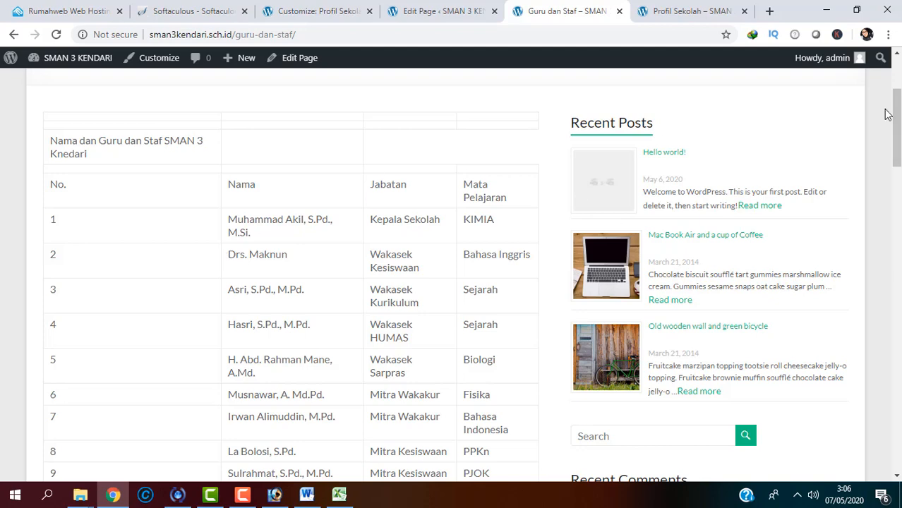
drag(894, 119, 882, 62)
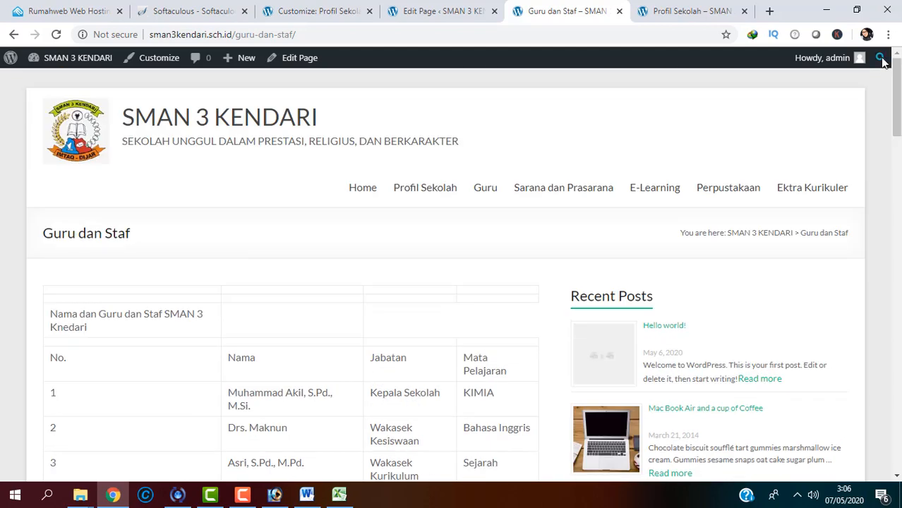
click(292, 36)
key(ctrl+c)
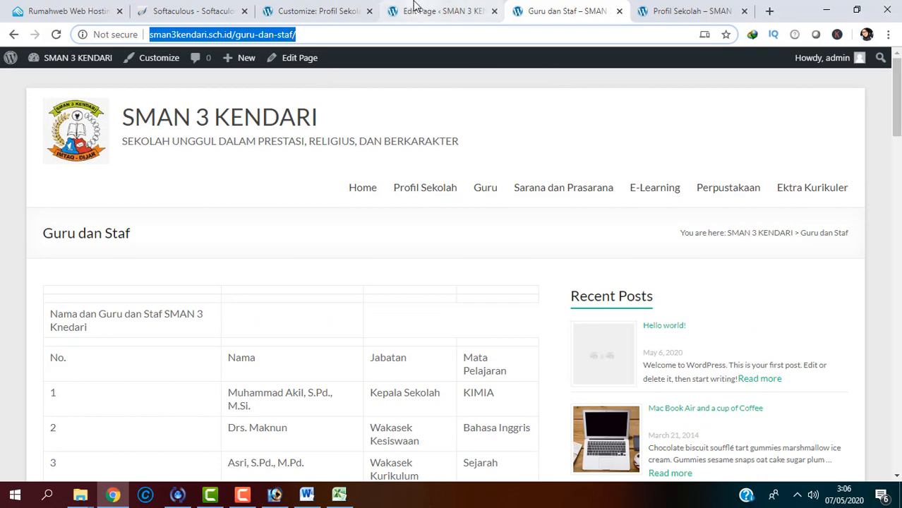
Step: In the Primary menu, replace the Guru item's link with the guru-dan-staf page address
click(437, 11)
click(318, 11)
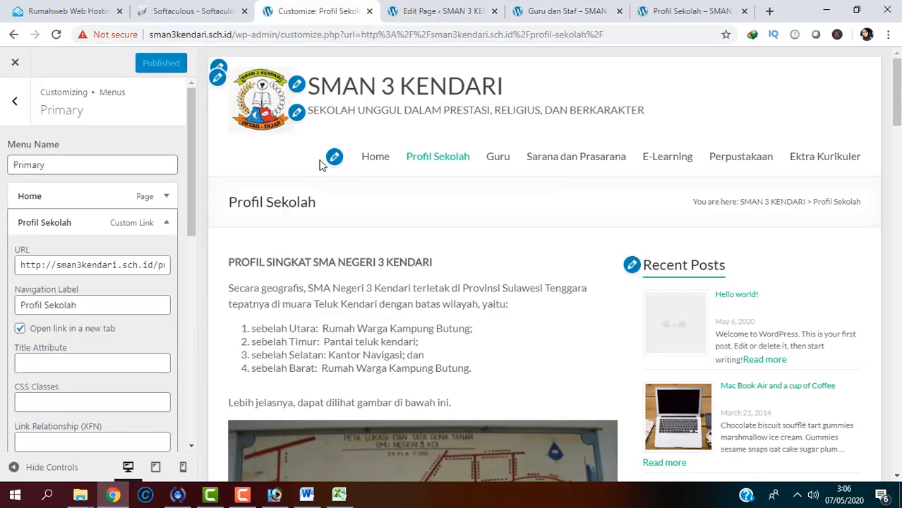
click(334, 158)
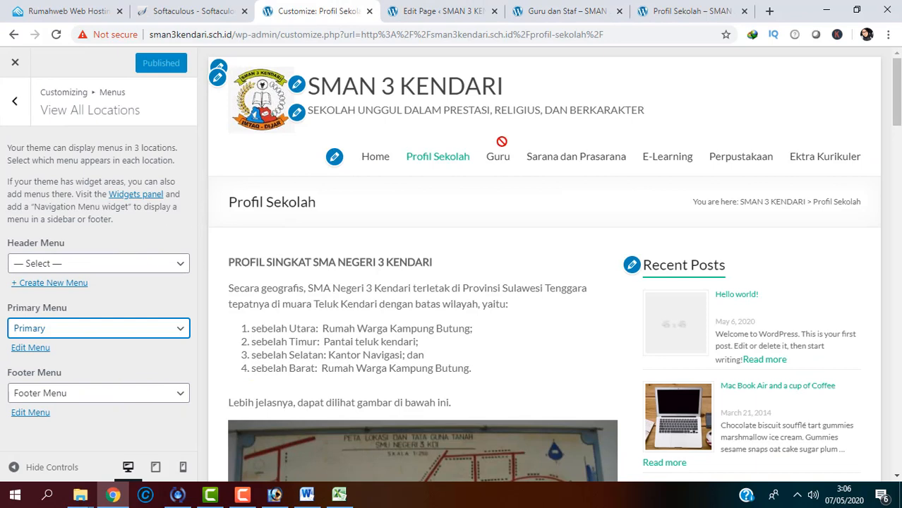
click(14, 101)
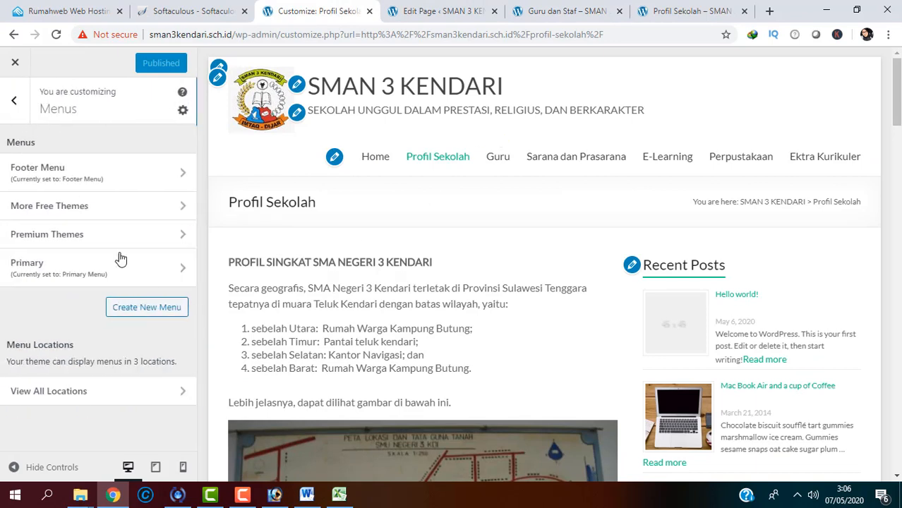
click(153, 282)
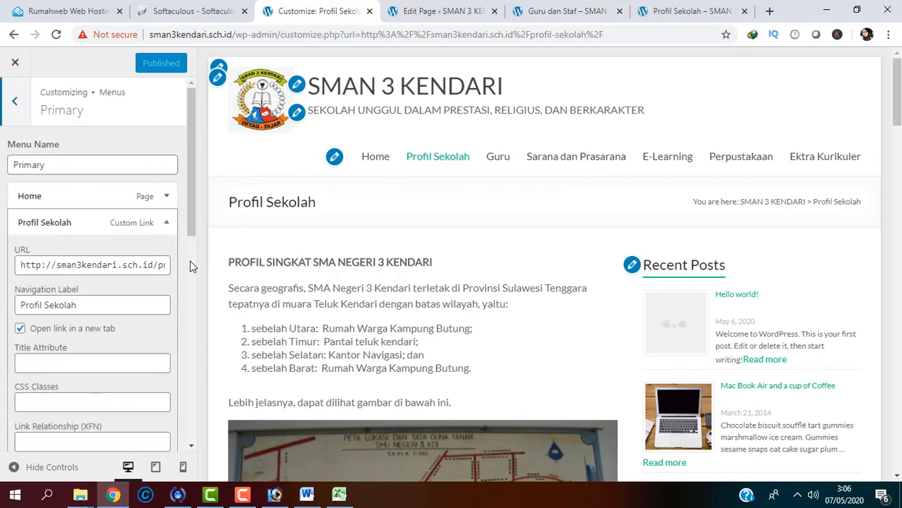
drag(190, 241, 190, 319)
click(167, 364)
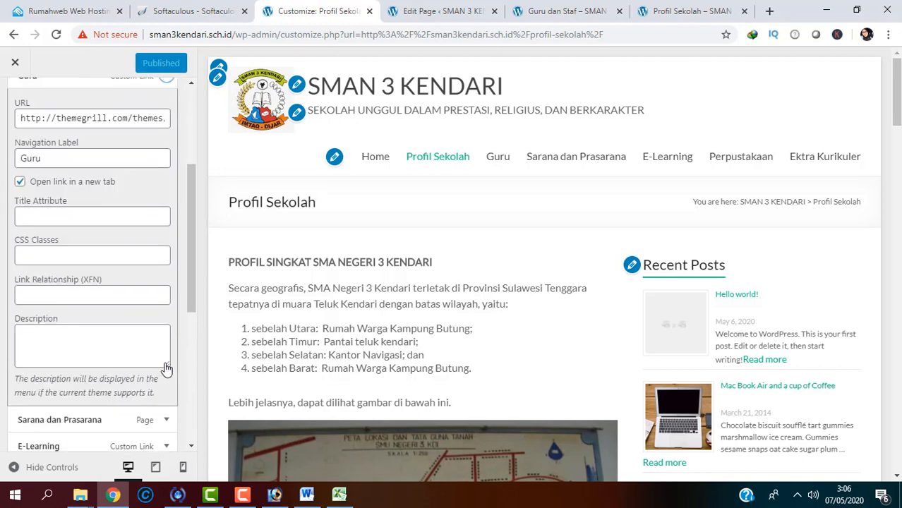
click(83, 125)
key(ctrl+a)
key(ctrl+v)
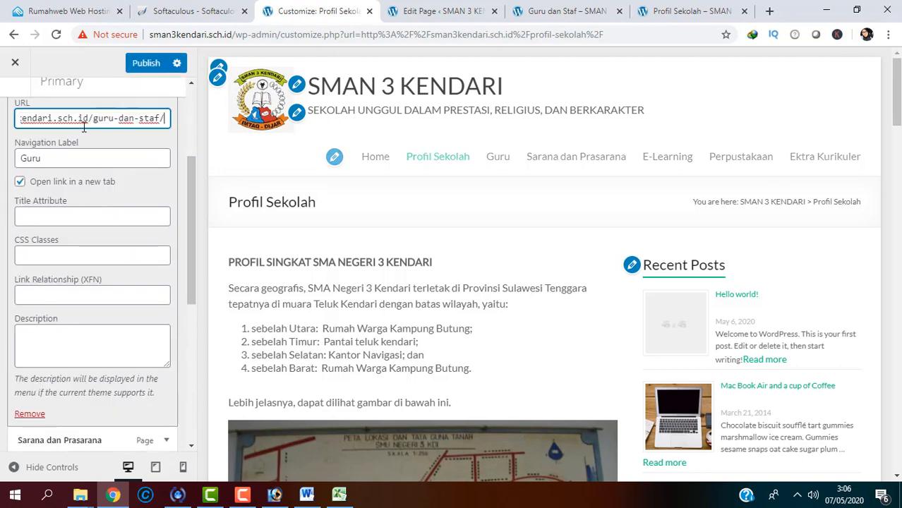
click(146, 64)
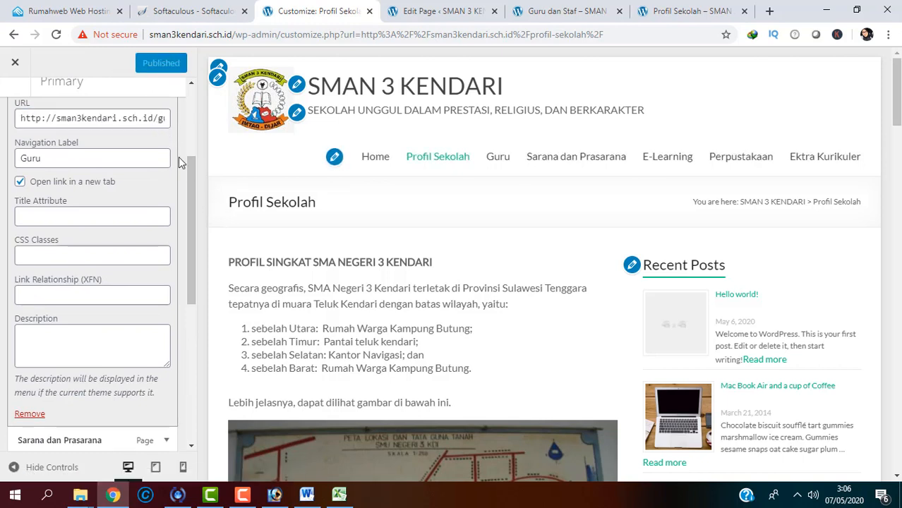
Step: Fix the Ektra Kurikuler navigation label to read Ekstra Kurikuler
drag(187, 172, 191, 93)
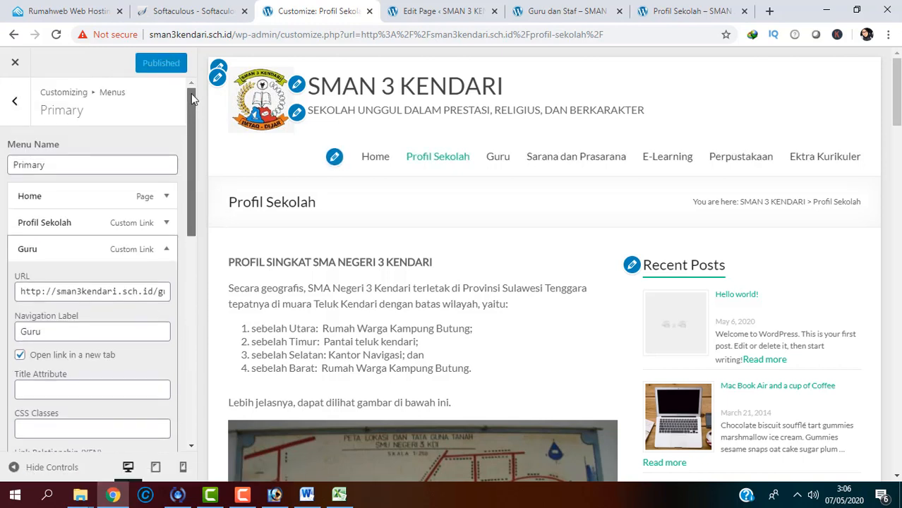
click(15, 101)
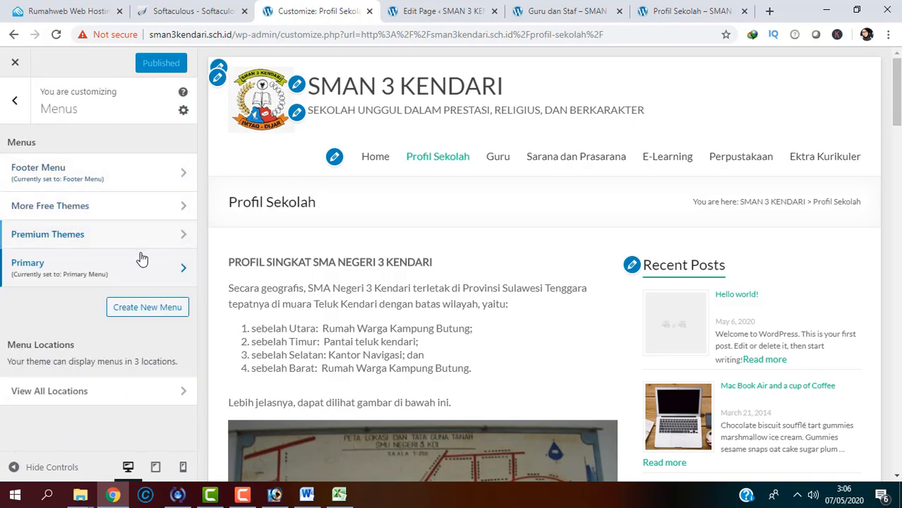
click(141, 259)
drag(191, 227, 182, 378)
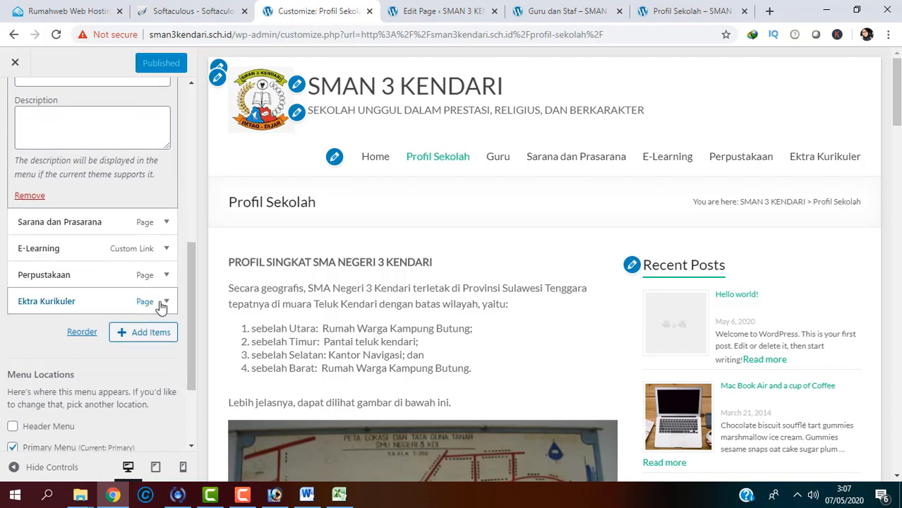
click(162, 305)
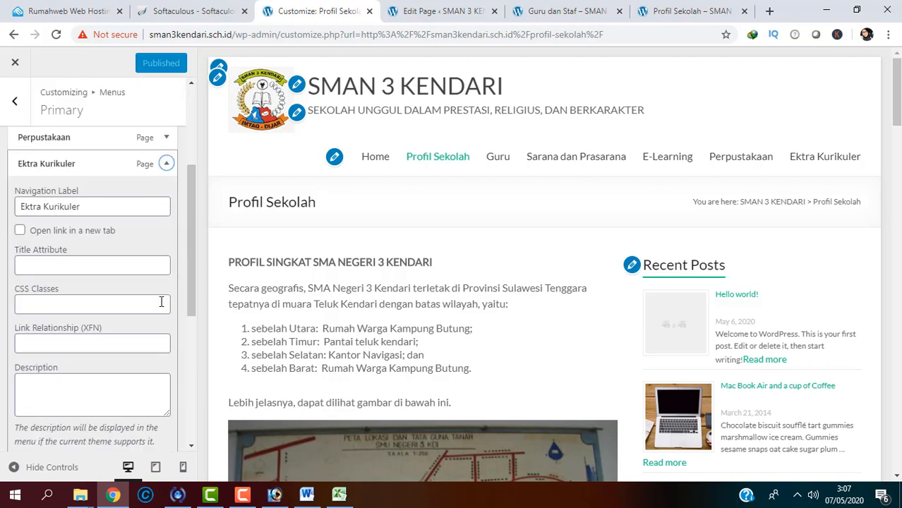
click(31, 207)
text(s)
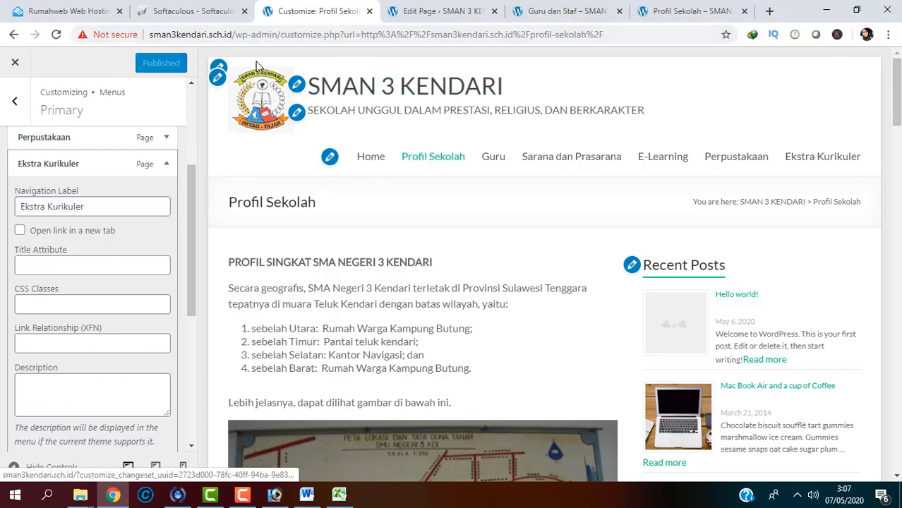
click(595, 11)
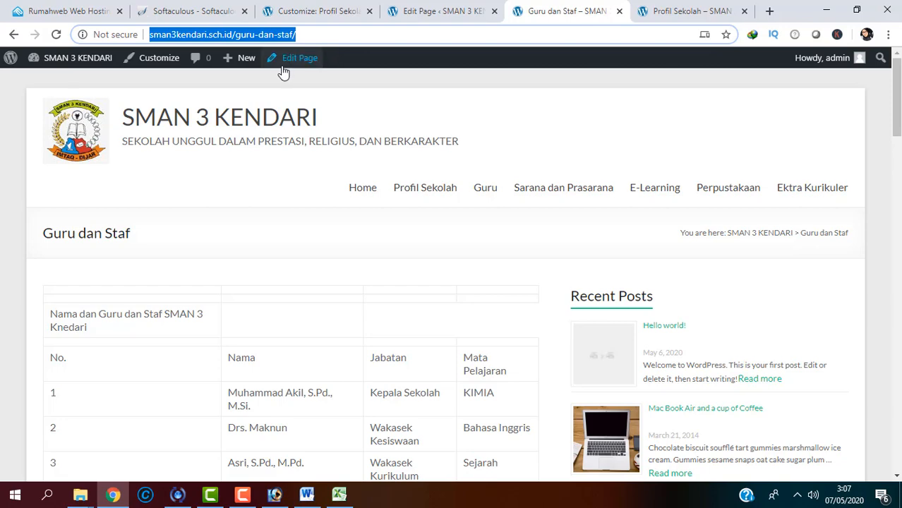
Step: Strip the page path from the address to load the site homepage
click(695, 17)
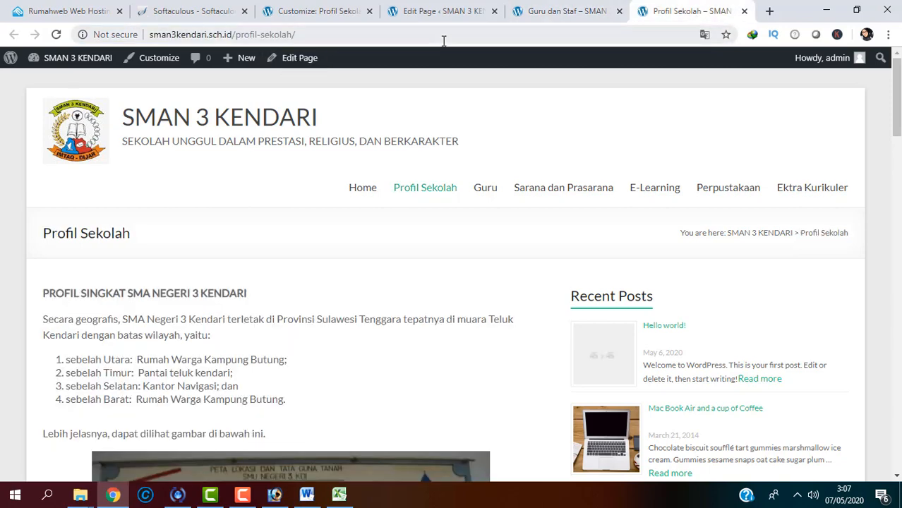
drag(237, 34, 374, 33)
key(BackSpace)
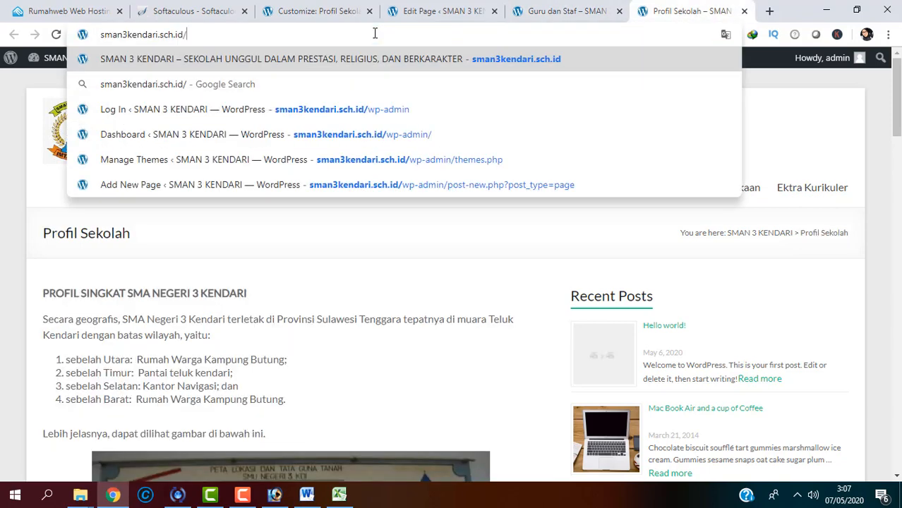
key(Return)
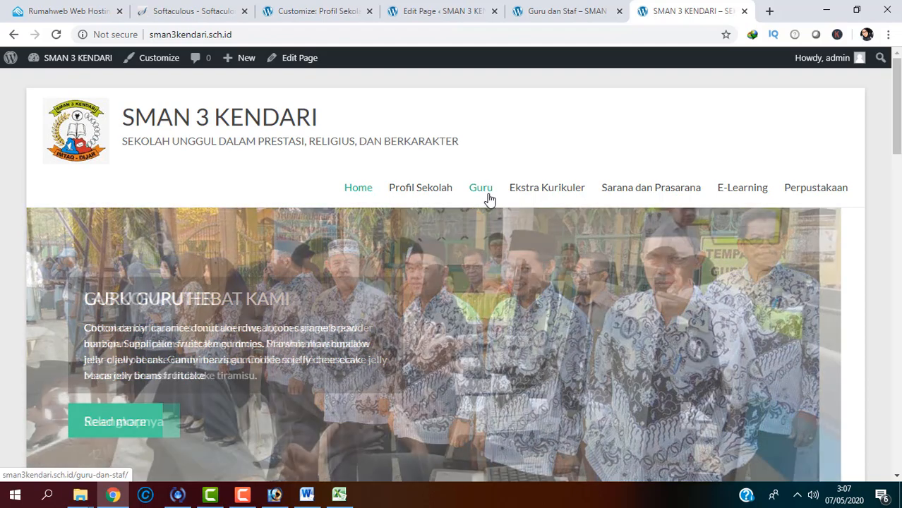
Step: Open the Guru menu link in a new tab, check it, then open the homepage Customizer
right_click(491, 201)
click(494, 206)
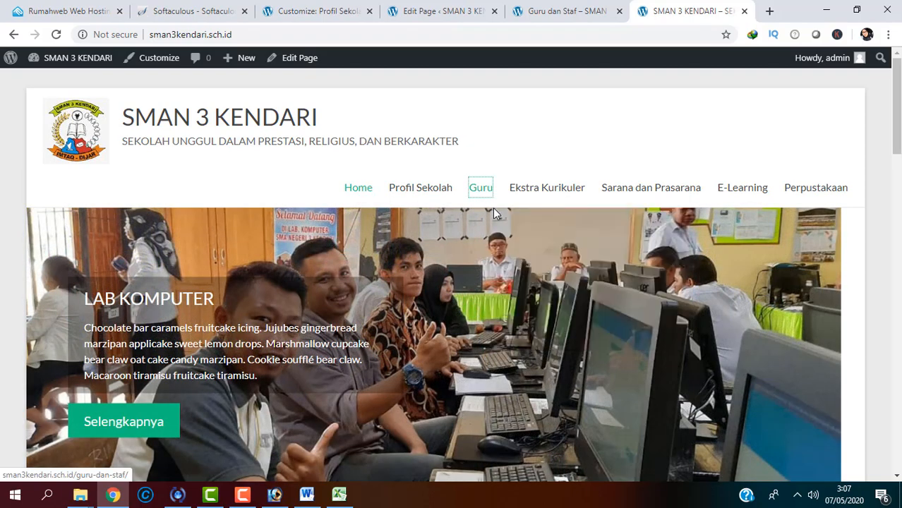
click(698, 12)
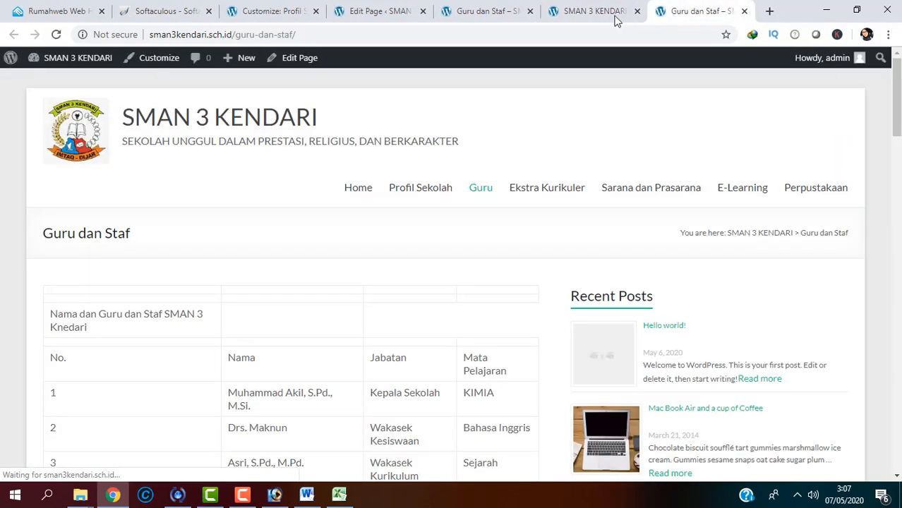
click(590, 14)
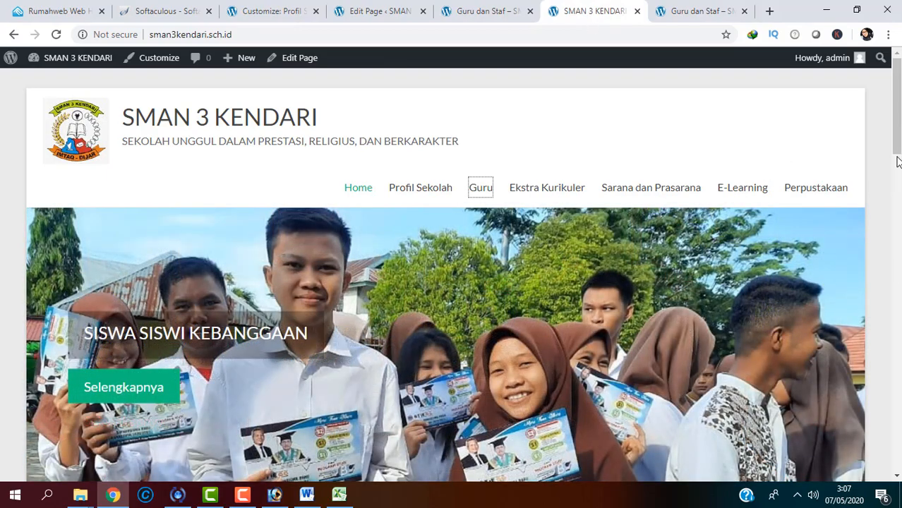
click(898, 166)
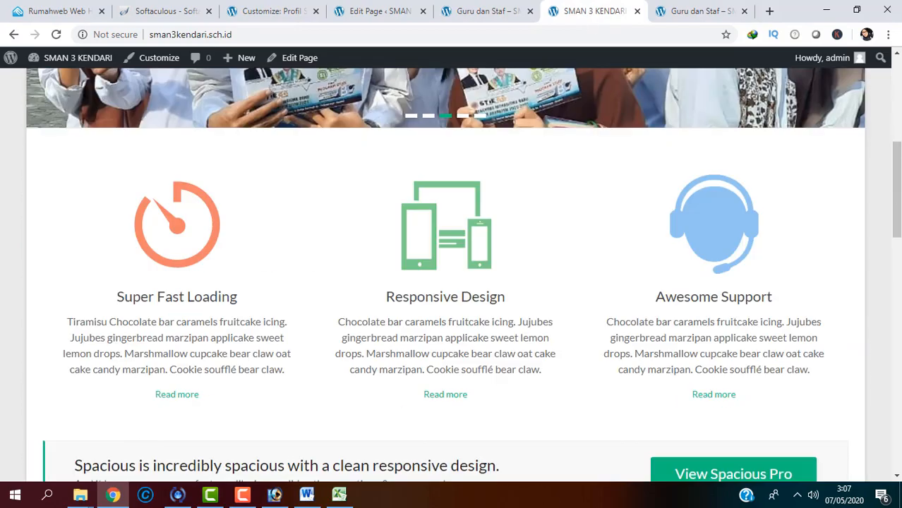
drag(896, 190, 897, 111)
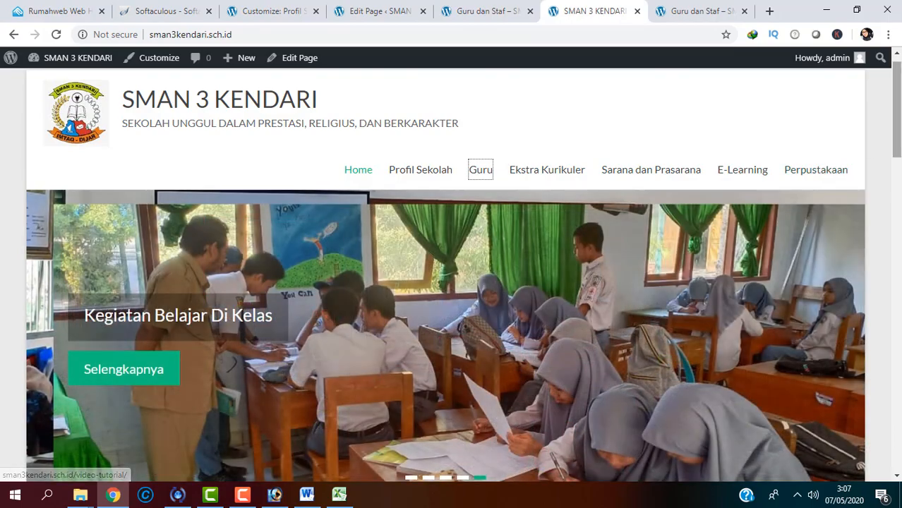
drag(897, 110, 897, 194)
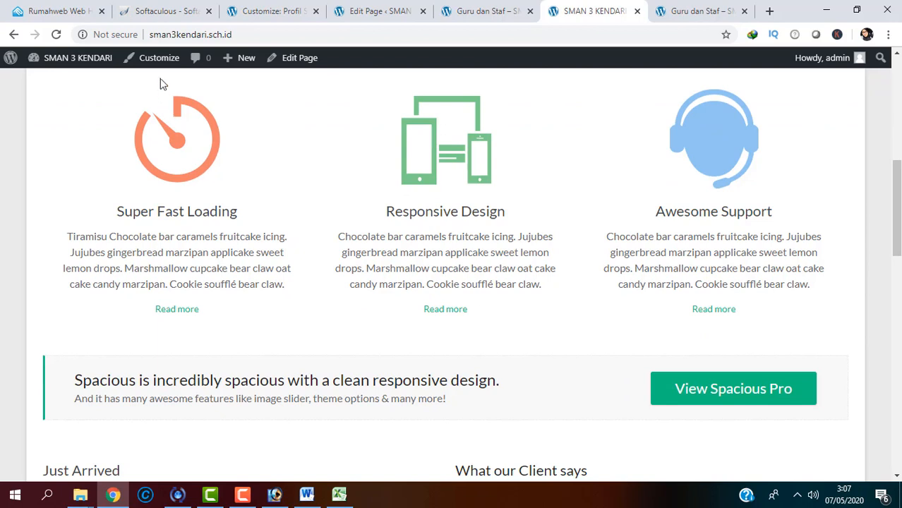
click(153, 62)
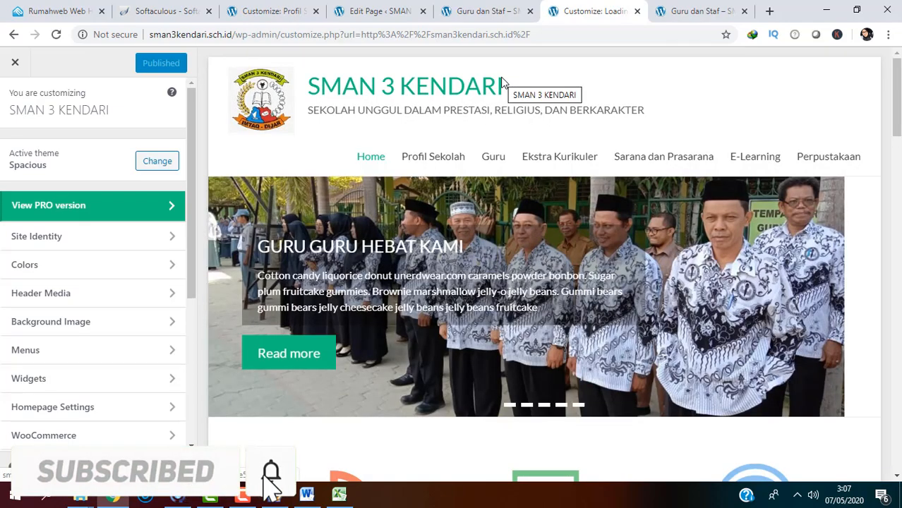
Step: Scroll the homepage preview, close the Customizer, and return to the Guru dan Staf tab
scroll(822, 115, down, 7)
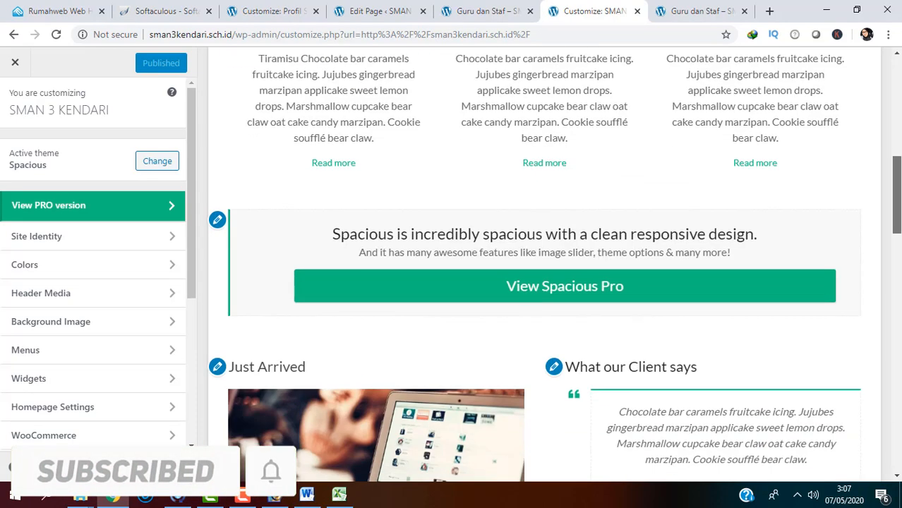
scroll(251, 65, up, 3)
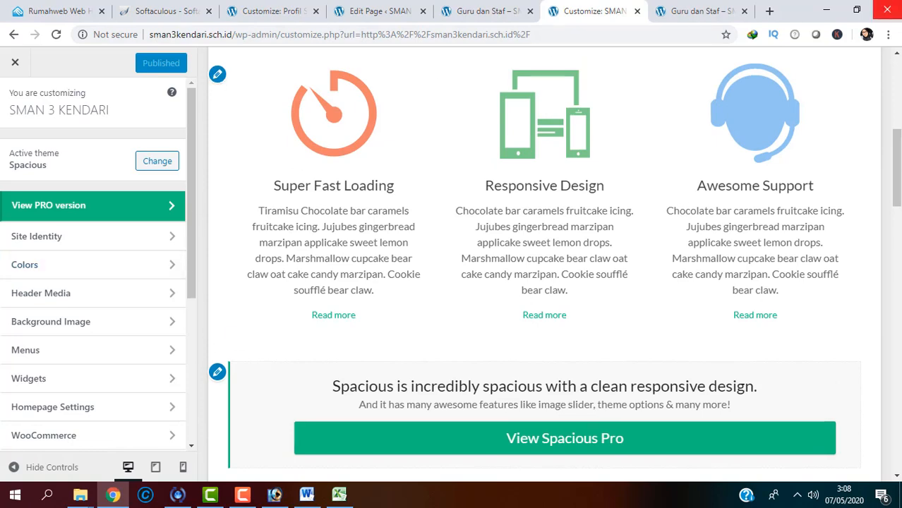
drag(896, 170, 894, 8)
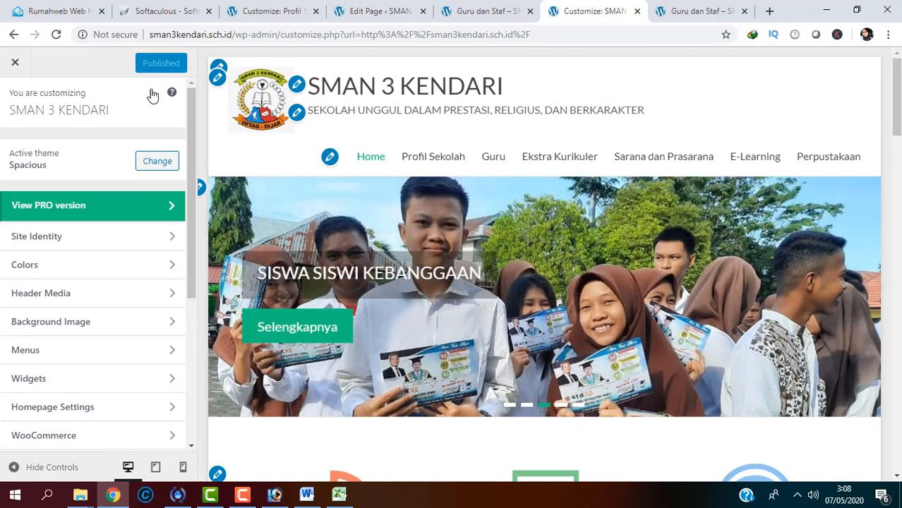
click(15, 64)
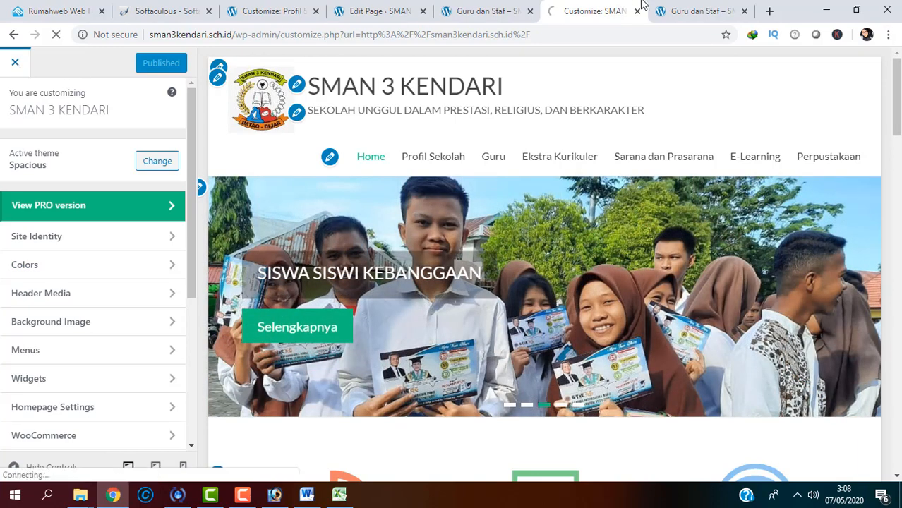
click(663, 11)
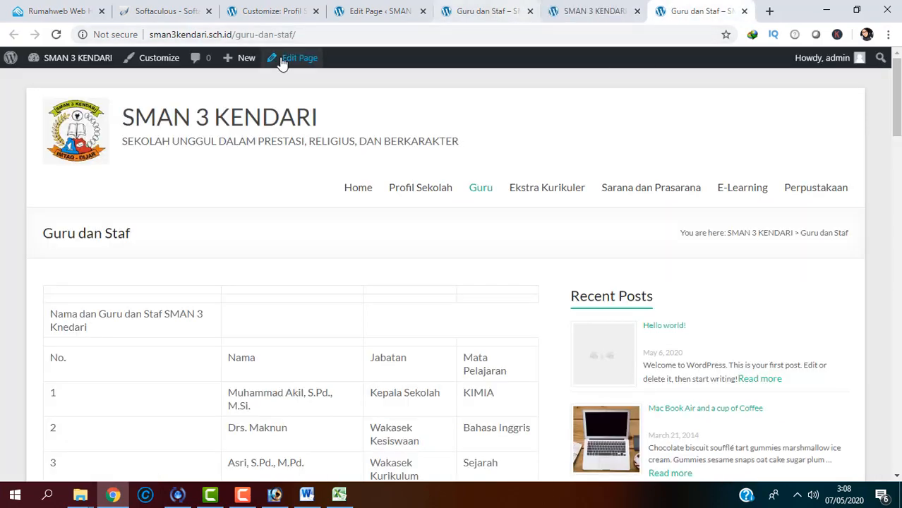
Step: Remove /guru-dan-staf/ from the address to load the homepage, then stop the Camtasia recording
drag(233, 34, 329, 48)
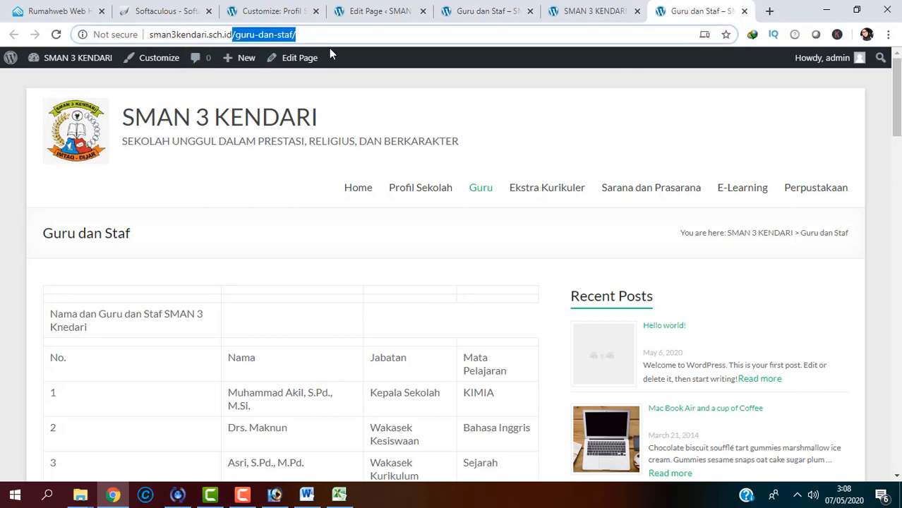
key(BackSpace)
key(Return)
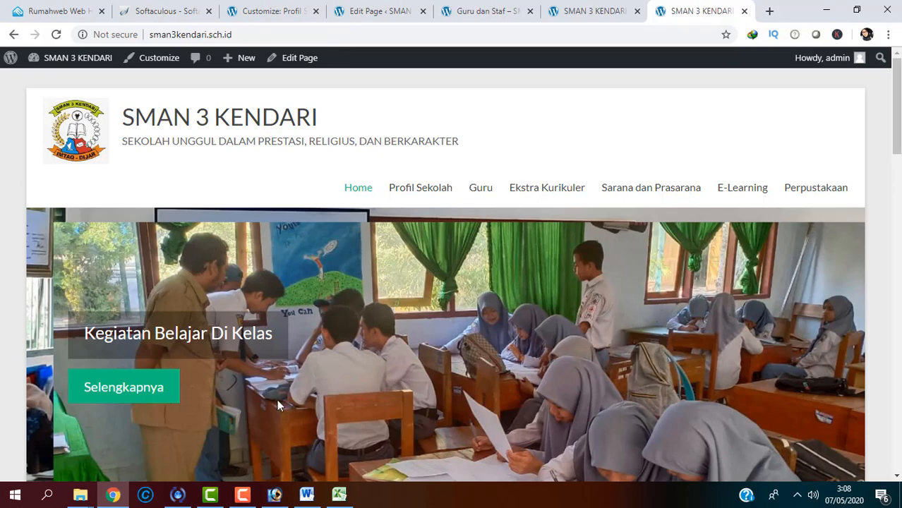
click(243, 494)
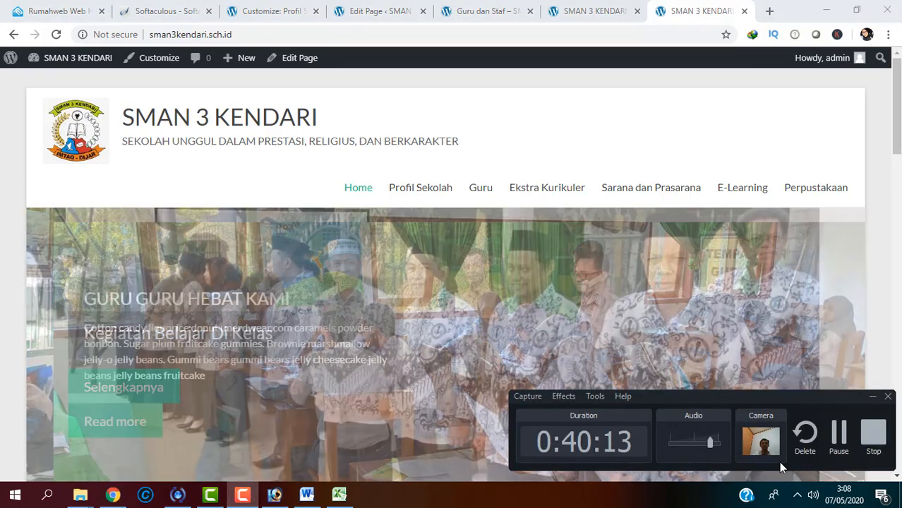
click(874, 435)
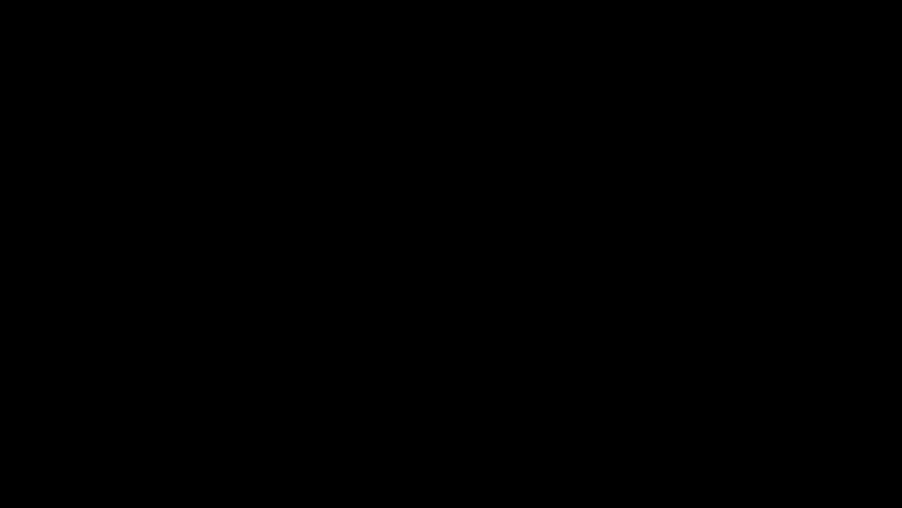